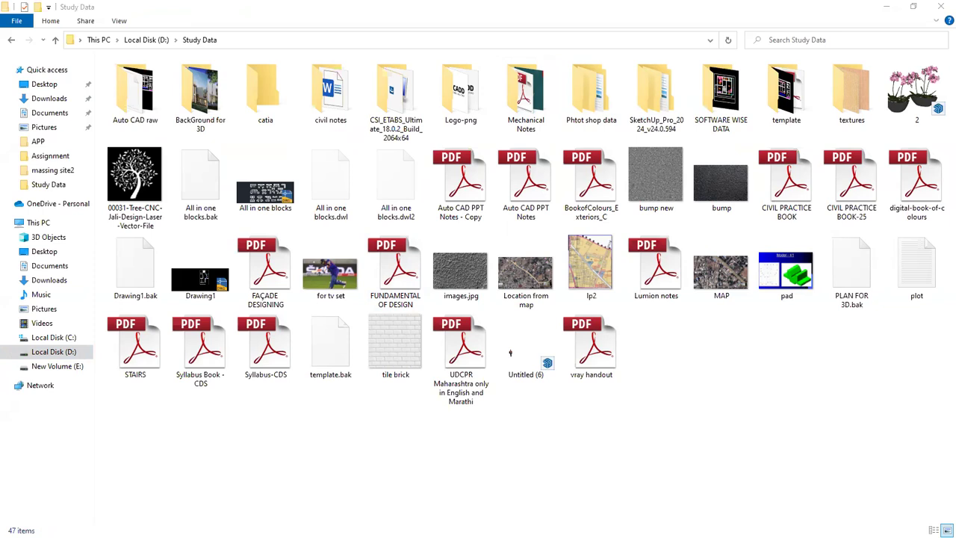
Look through the REVIT folder inside SOFTWARE WISE DATA, checking its NEW 3D SAMPLE, Rvt Libraries and sample subfolders.
{"action": "right_click", "coordinate": [766, 418]}
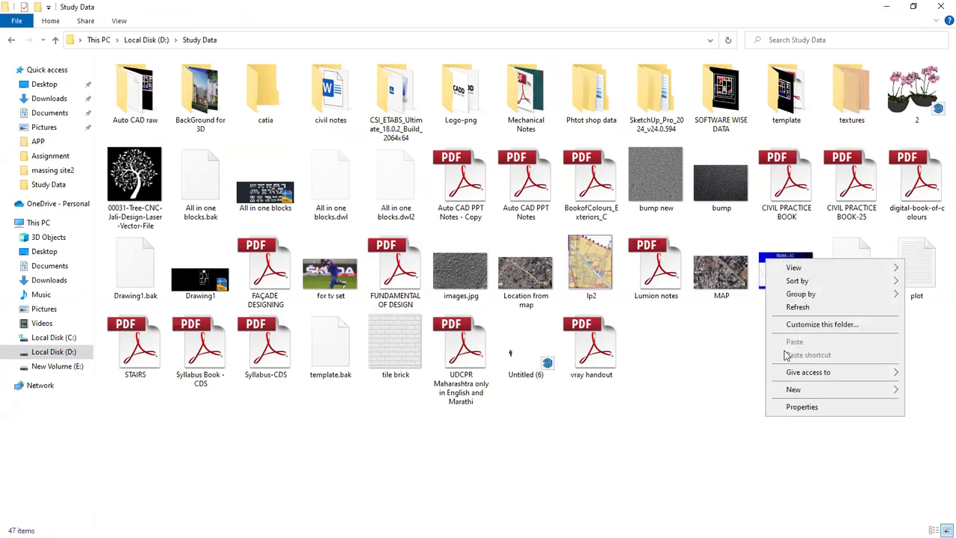
{"action": "left_click", "coordinate": [729, 425]}
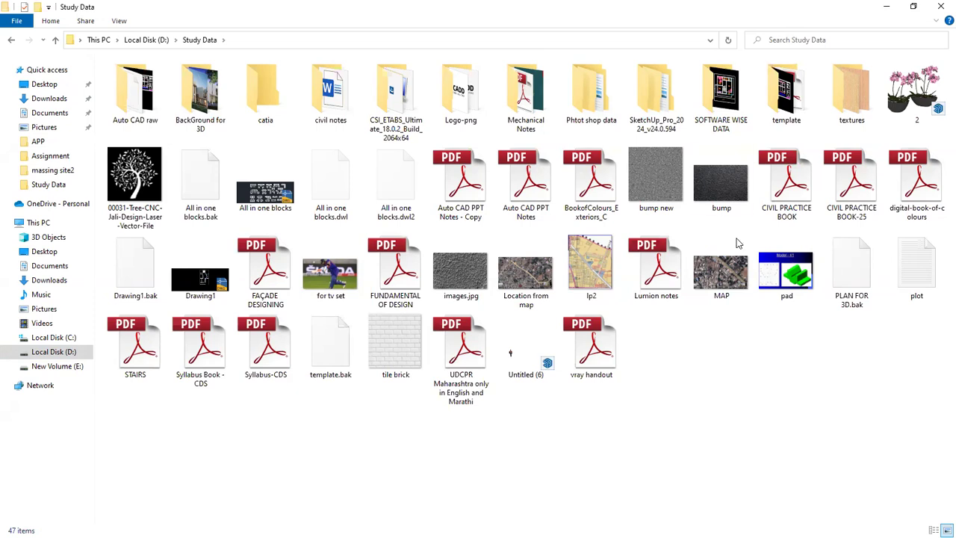
{"action": "double_click", "coordinate": [724, 97]}
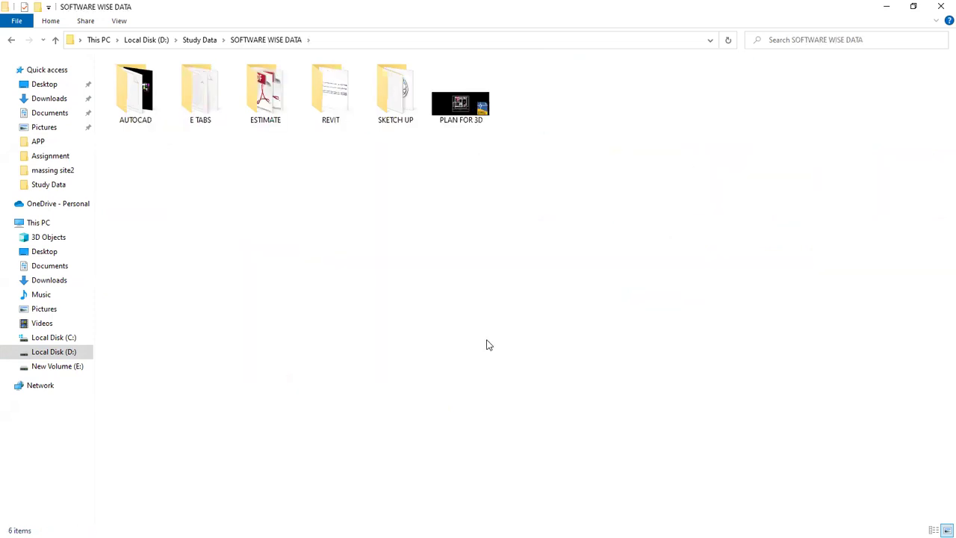
{"action": "left_click", "coordinate": [333, 110]}
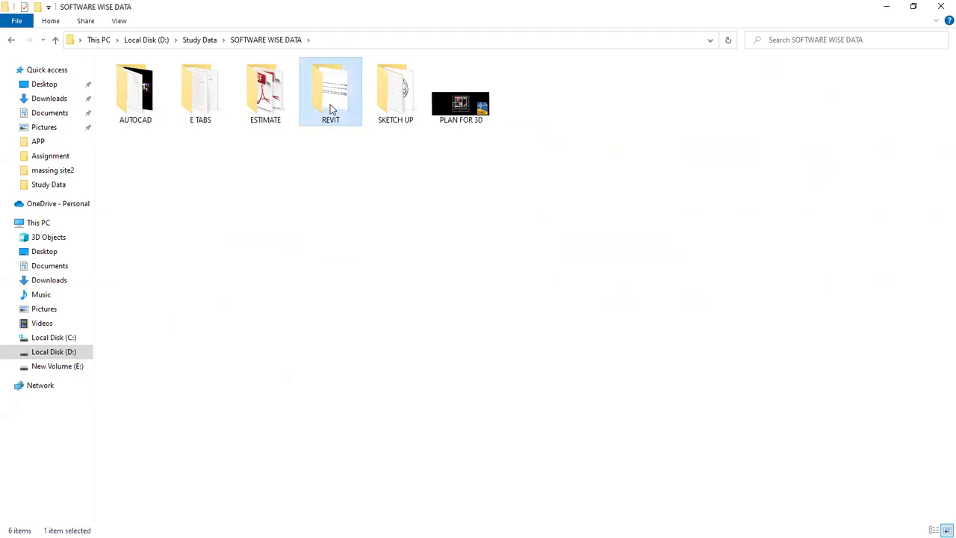
{"action": "double_click", "coordinate": [332, 109]}
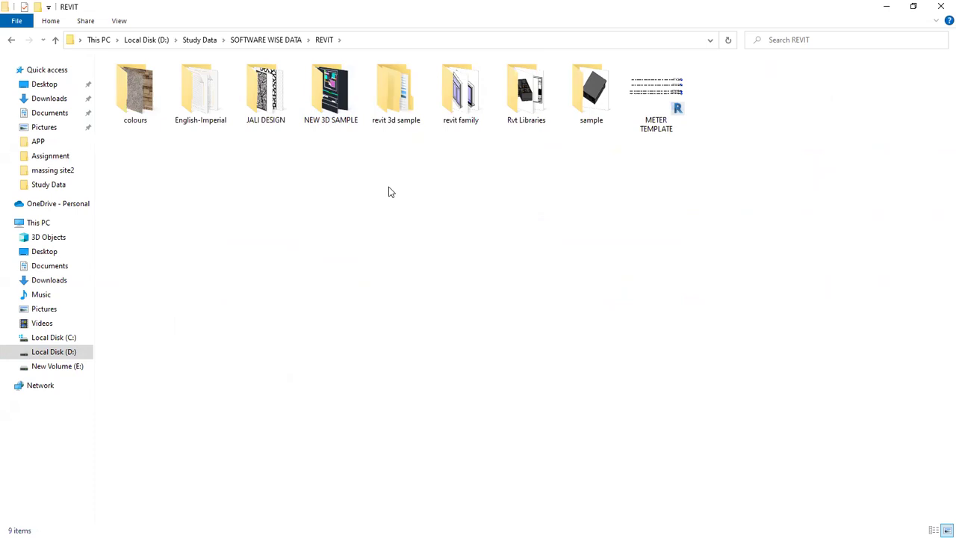
{"action": "double_click", "coordinate": [339, 100]}
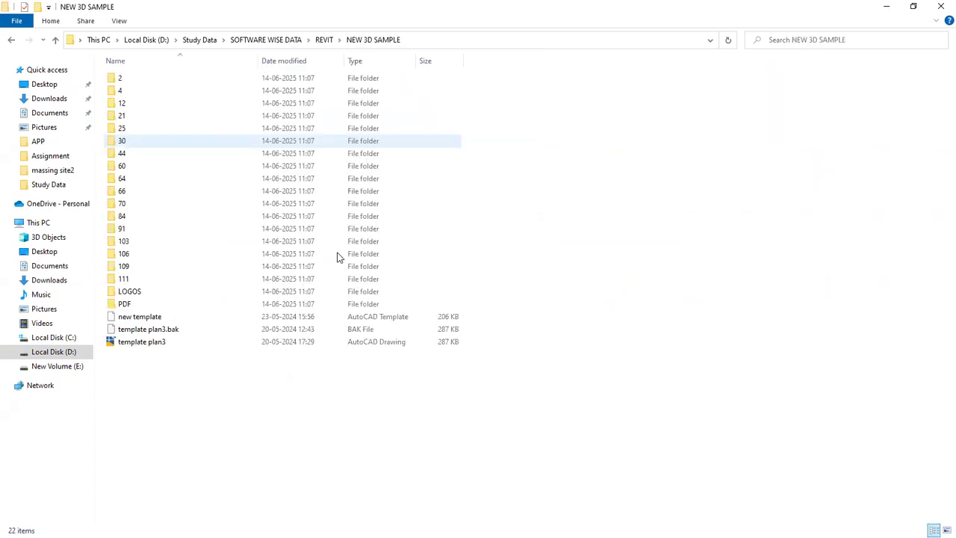
{"action": "left_click", "coordinate": [11, 41]}
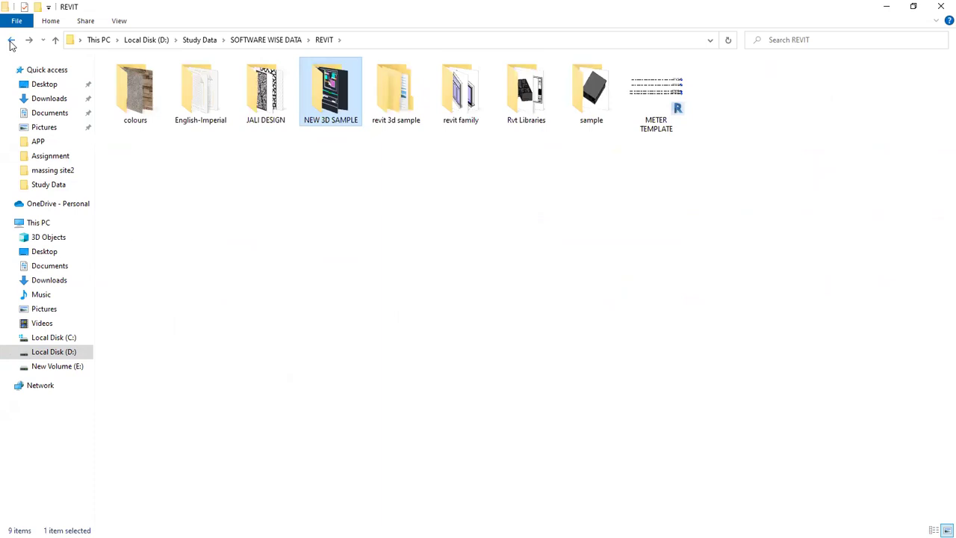
{"action": "double_click", "coordinate": [530, 96]}
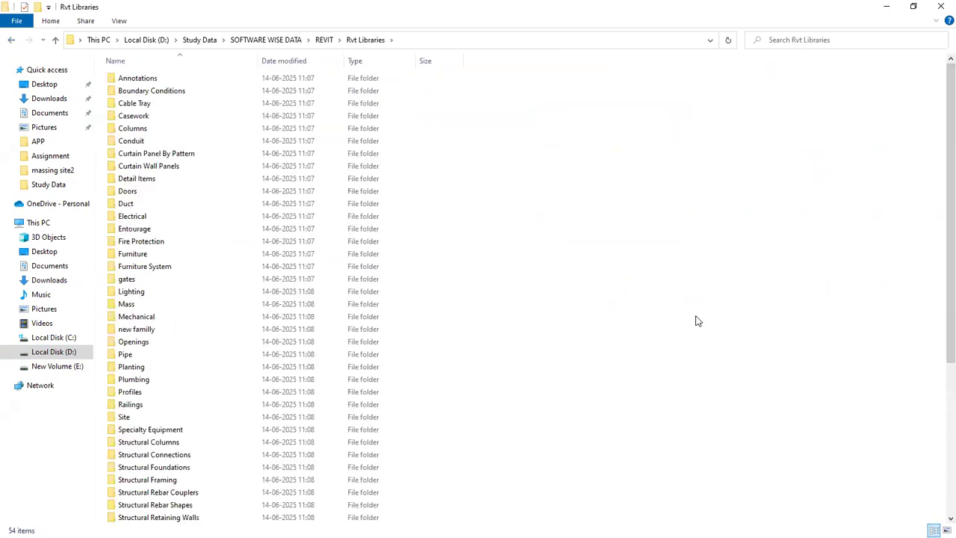
{"action": "key", "text": "alt+Left"}
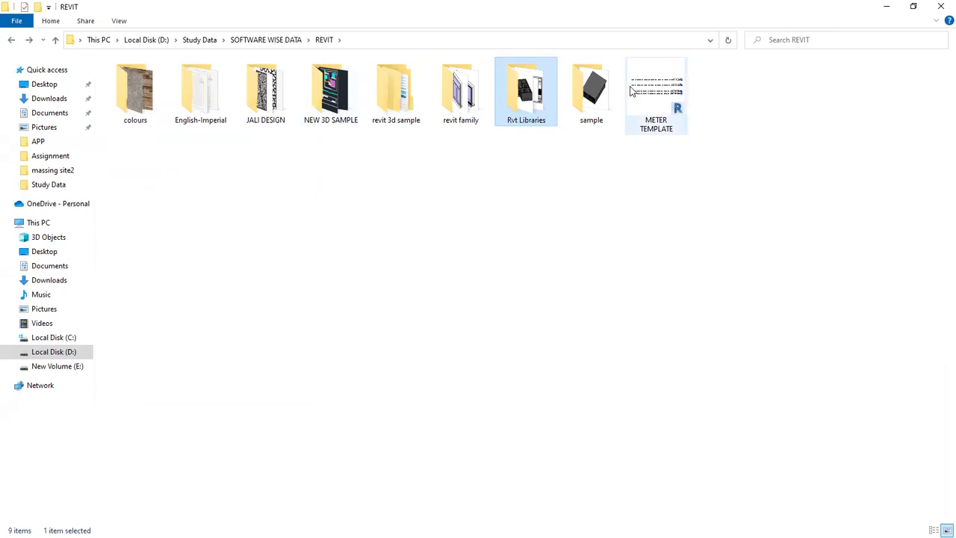
{"action": "double_click", "coordinate": [591, 93]}
{"action": "key", "text": "alt+Left"}
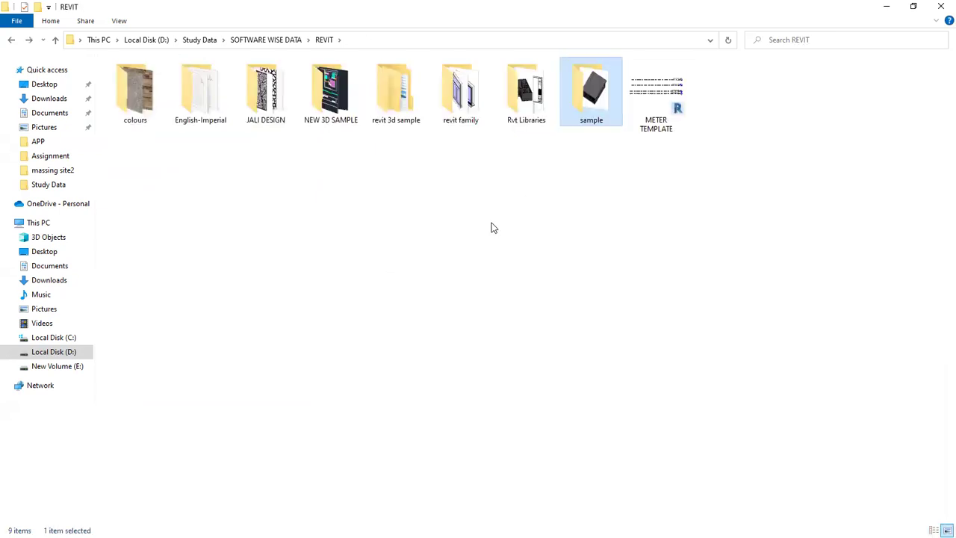
{"action": "key", "text": "alt+Left"}
{"action": "left_click", "coordinate": [491, 223]}
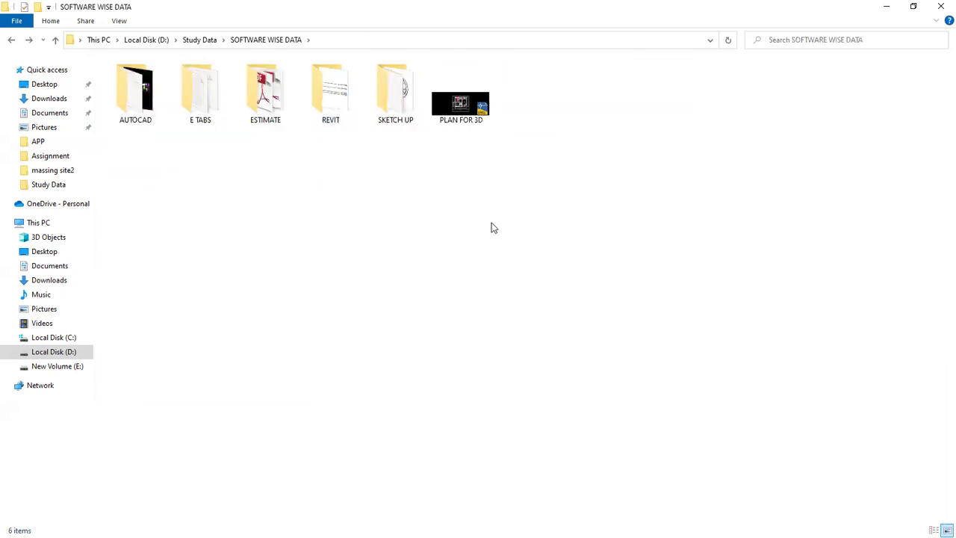
Close the file window and open CIVIL PRACTICE BOOK.pdf from the Assignment folder on the desktop.
{"action": "left_click", "coordinate": [940, 6]}
{"action": "right_click", "coordinate": [349, 212]}
{"action": "left_click", "coordinate": [375, 249]}
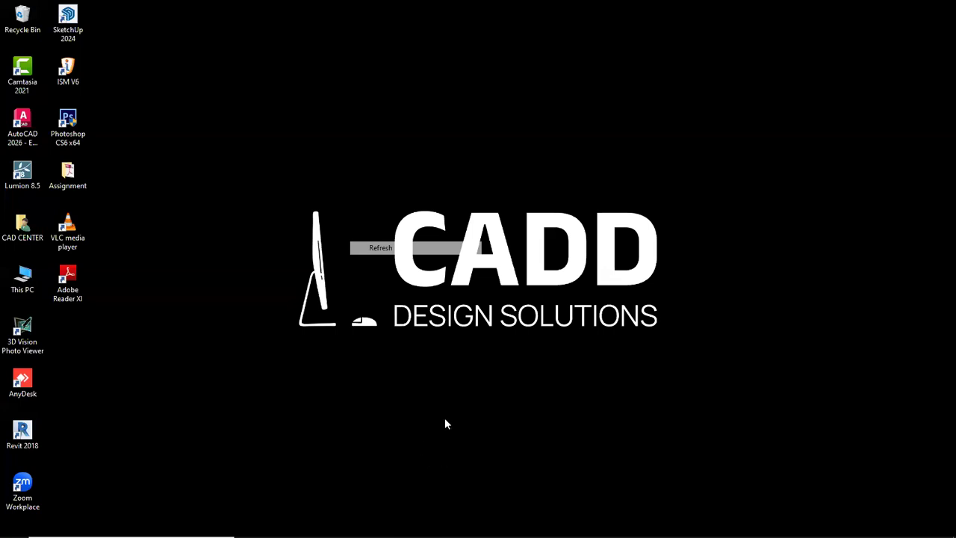
{"action": "double_click", "coordinate": [62, 177]}
{"action": "double_click", "coordinate": [189, 78]}
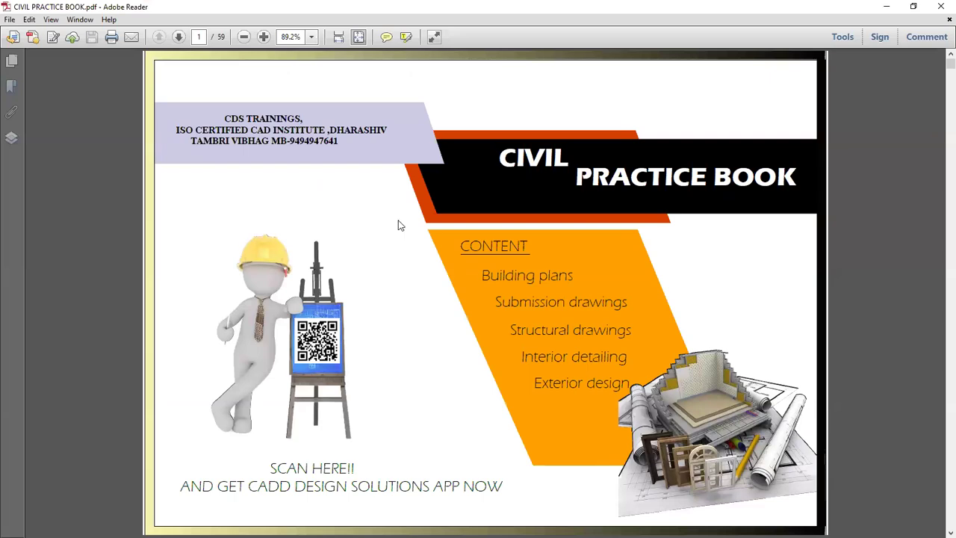
Go to page 15 of the practice book, the submission drawing for plan no 01.
{"action": "scroll", "coordinate": [398, 226], "scroll_direction": "down", "scroll_amount": 2}
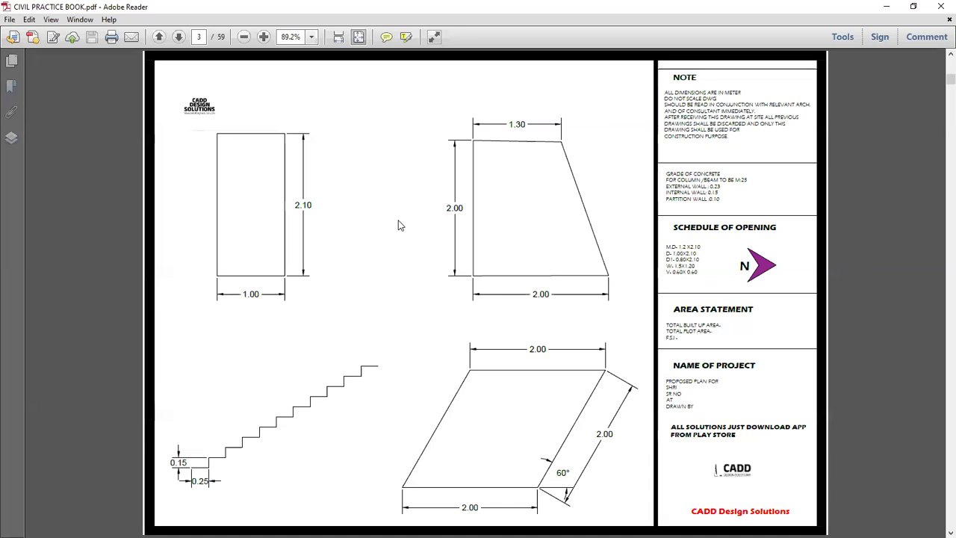
{"action": "scroll", "coordinate": [398, 226], "scroll_direction": "down", "scroll_amount": 1}
{"action": "scroll", "coordinate": [398, 226], "scroll_direction": "down", "scroll_amount": 1}
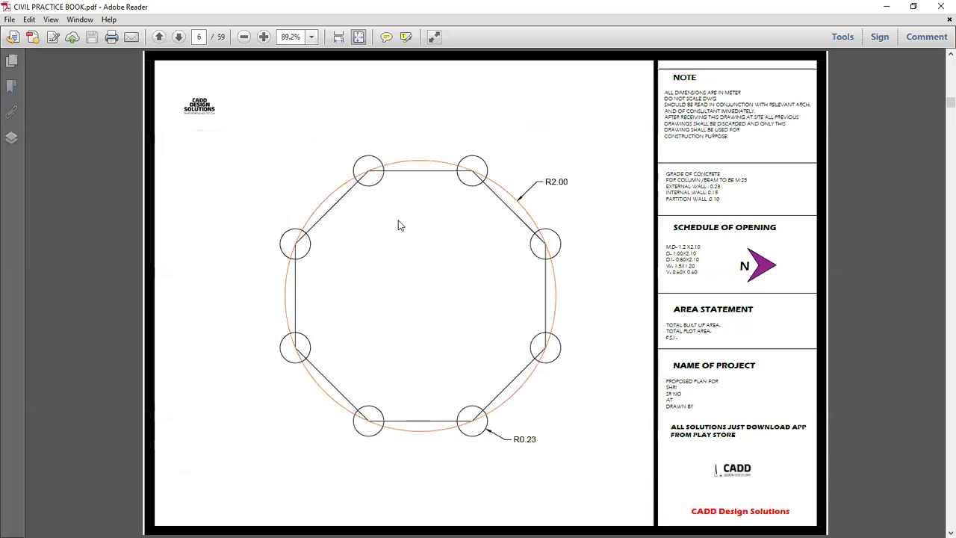
{"action": "scroll", "coordinate": [398, 226], "scroll_direction": "down", "scroll_amount": 3}
{"action": "scroll", "coordinate": [398, 225], "scroll_direction": "down", "scroll_amount": 5}
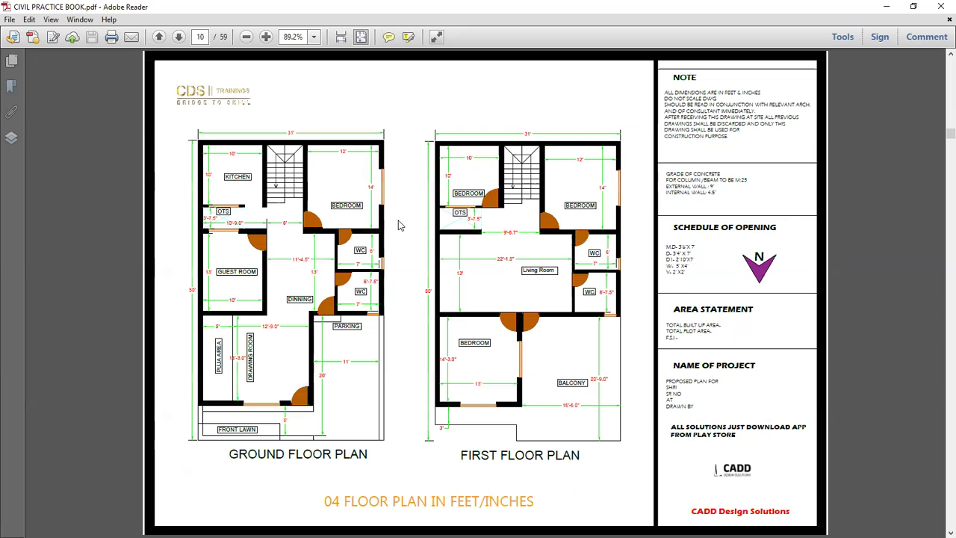
{"action": "scroll", "coordinate": [398, 225], "scroll_direction": "down", "scroll_amount": 2}
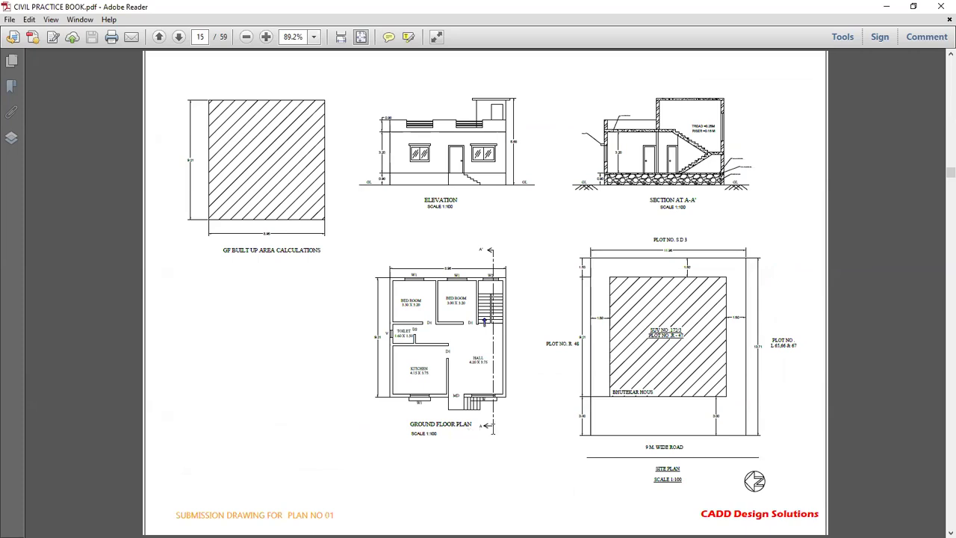
Examine the ground floor plan and the Section at A-A' up close, including its stairs, slab and foundation filling.
{"action": "scroll", "coordinate": [495, 431], "scroll_direction": "up", "scroll_amount": 1, "text": "ctrl"}
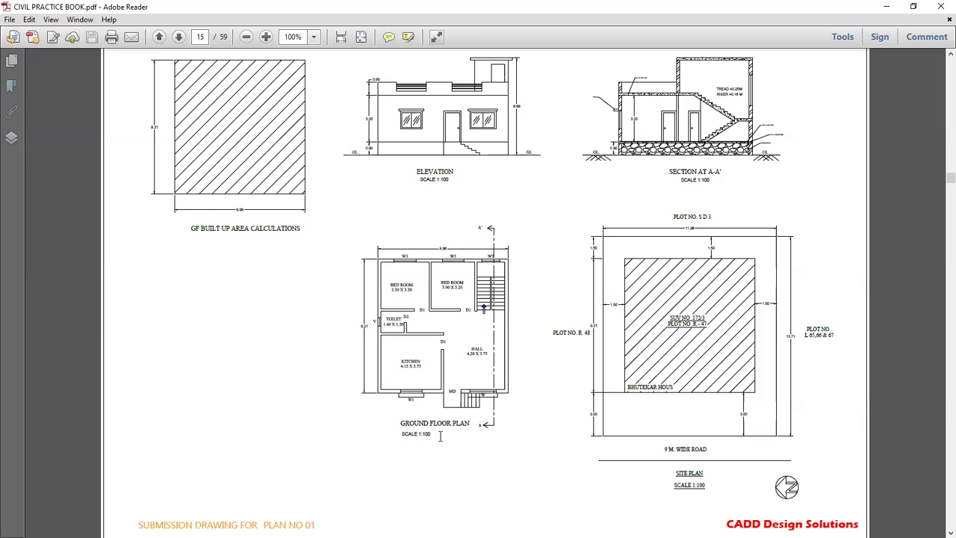
{"action": "scroll", "coordinate": [440, 436], "scroll_direction": "up", "scroll_amount": 2, "text": "ctrl"}
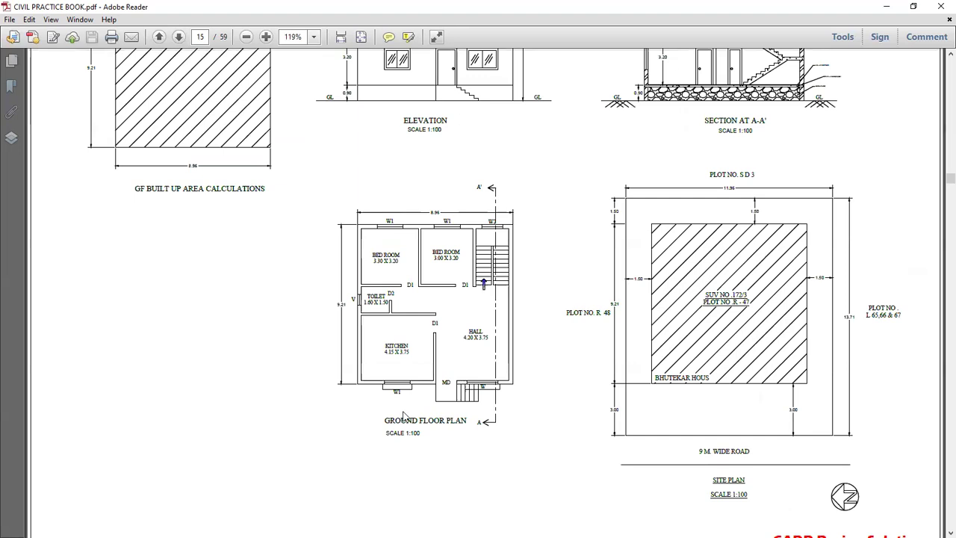
{"action": "scroll", "coordinate": [418, 396], "scroll_direction": "up", "scroll_amount": 3}
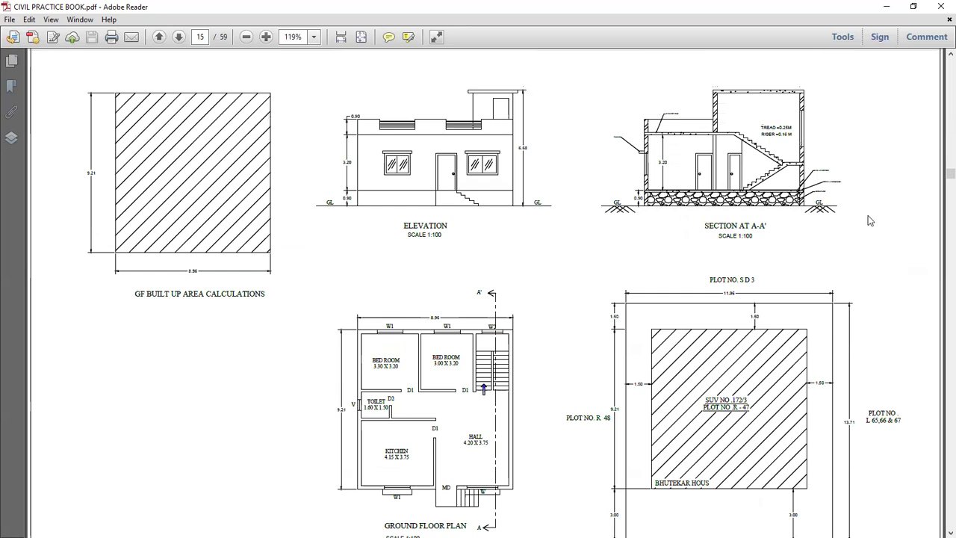
{"action": "scroll", "coordinate": [870, 219], "scroll_direction": "up", "scroll_amount": 1, "text": "ctrl"}
{"action": "scroll", "coordinate": [869, 219], "scroll_direction": "up", "scroll_amount": 2, "text": "ctrl"}
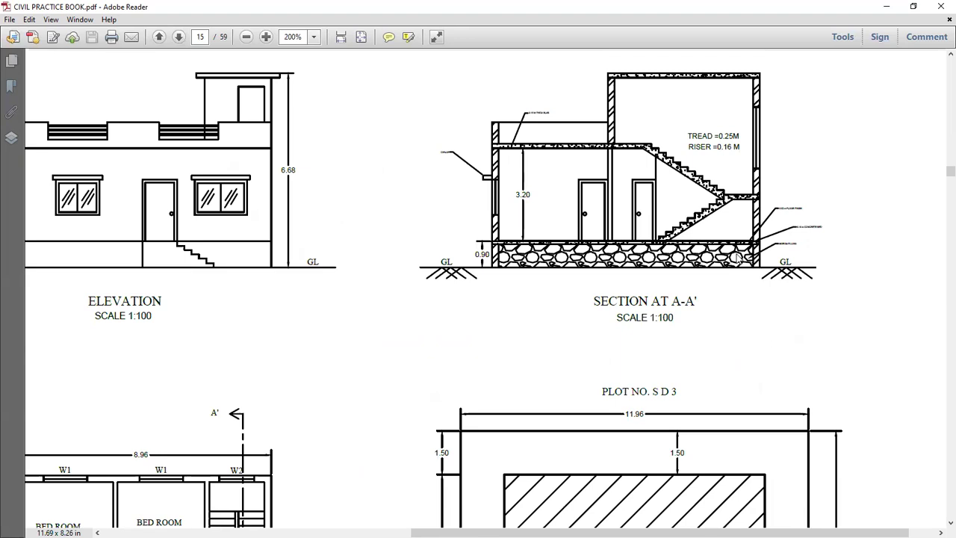
{"action": "scroll", "coordinate": [864, 197], "scroll_direction": "down", "scroll_amount": 2, "text": "ctrl"}
{"action": "scroll", "coordinate": [864, 196], "scroll_direction": "up", "scroll_amount": 2, "text": "ctrl"}
{"action": "scroll", "coordinate": [865, 196], "scroll_direction": "up", "scroll_amount": 1, "text": "ctrl"}
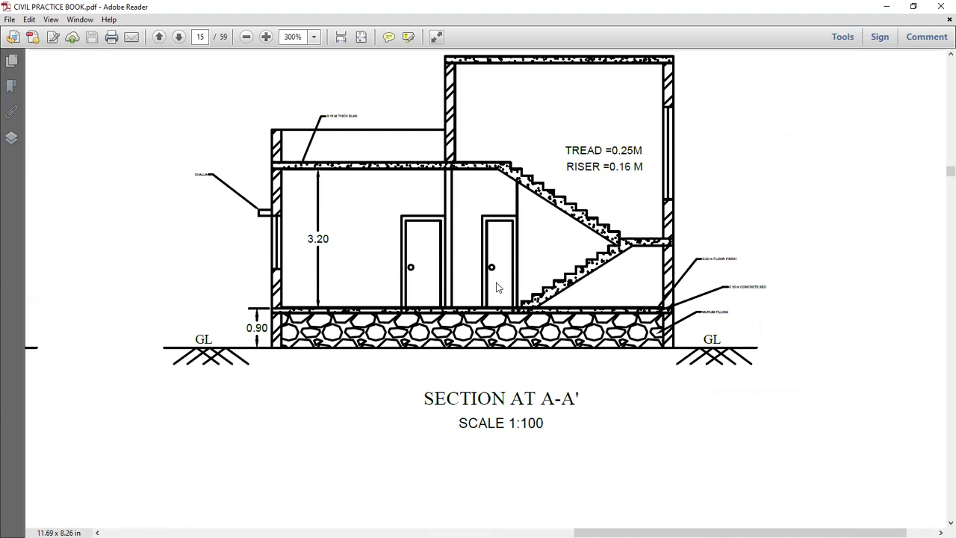
{"action": "scroll", "coordinate": [480, 319], "scroll_direction": "down", "scroll_amount": 1, "text": "ctrl"}
{"action": "scroll", "coordinate": [480, 320], "scroll_direction": "down", "scroll_amount": 1, "text": "ctrl"}
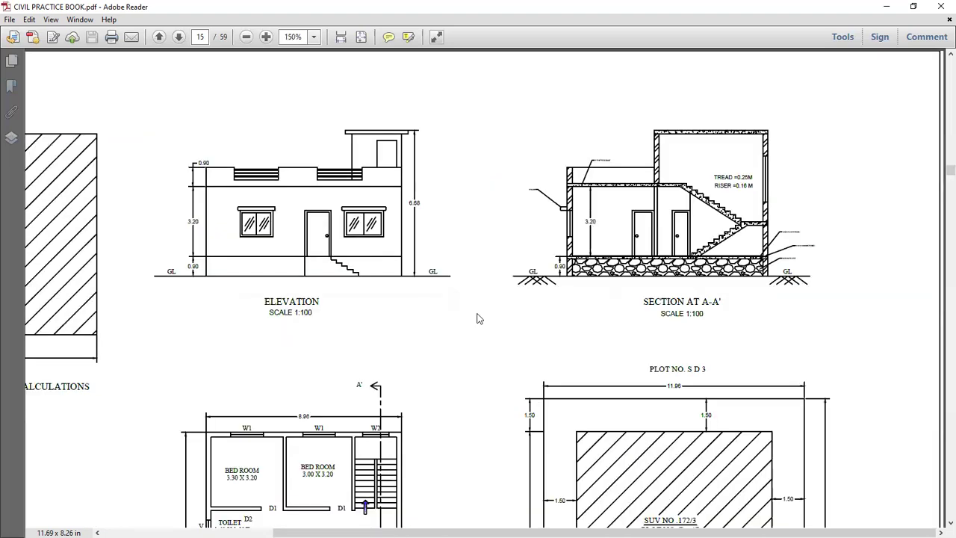
Compare the ground floor plan's rooms, openings and section line with the elevation drawn above it.
{"action": "scroll", "coordinate": [479, 319], "scroll_direction": "down", "scroll_amount": 2}
{"action": "scroll", "coordinate": [479, 319], "scroll_direction": "down", "scroll_amount": 3}
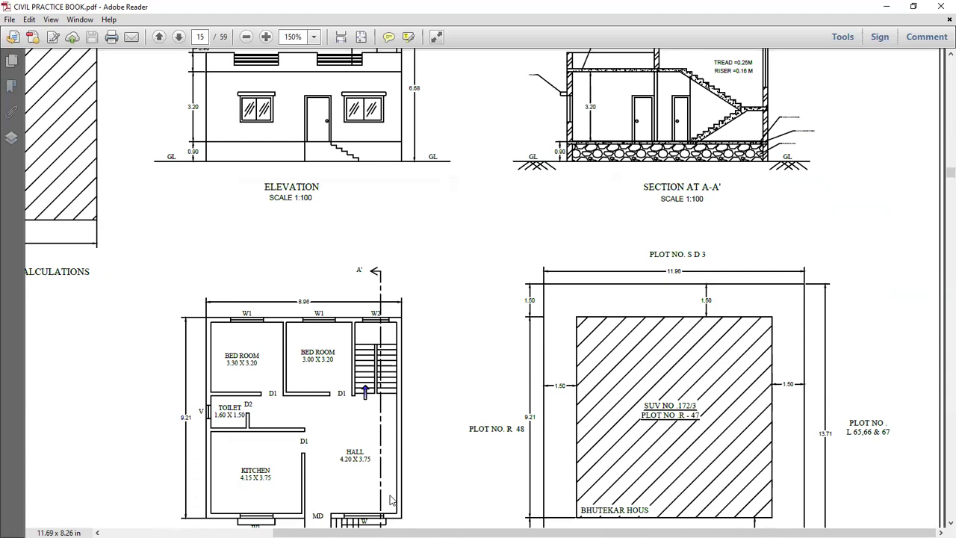
{"action": "scroll", "coordinate": [455, 447], "scroll_direction": "down", "scroll_amount": 1}
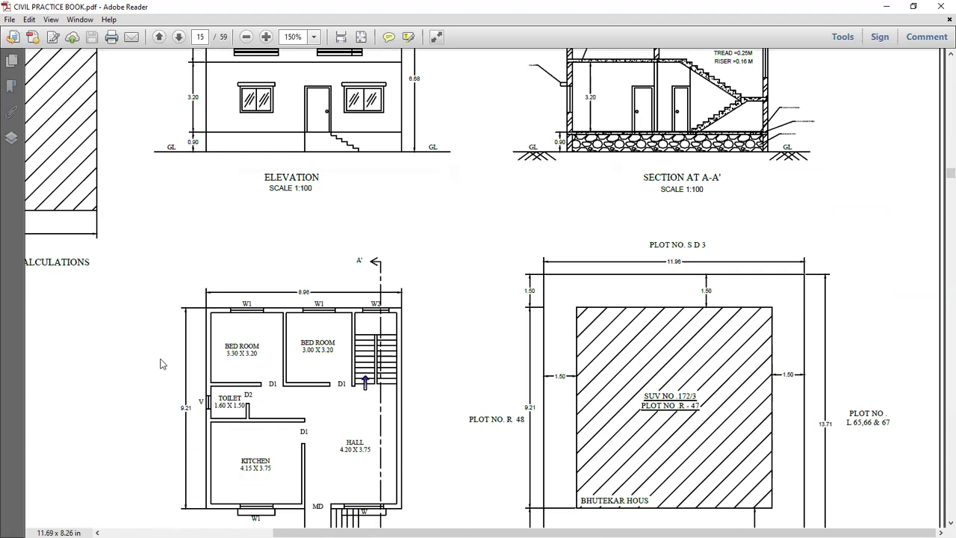
{"action": "scroll", "coordinate": [404, 215], "scroll_direction": "up", "scroll_amount": 4}
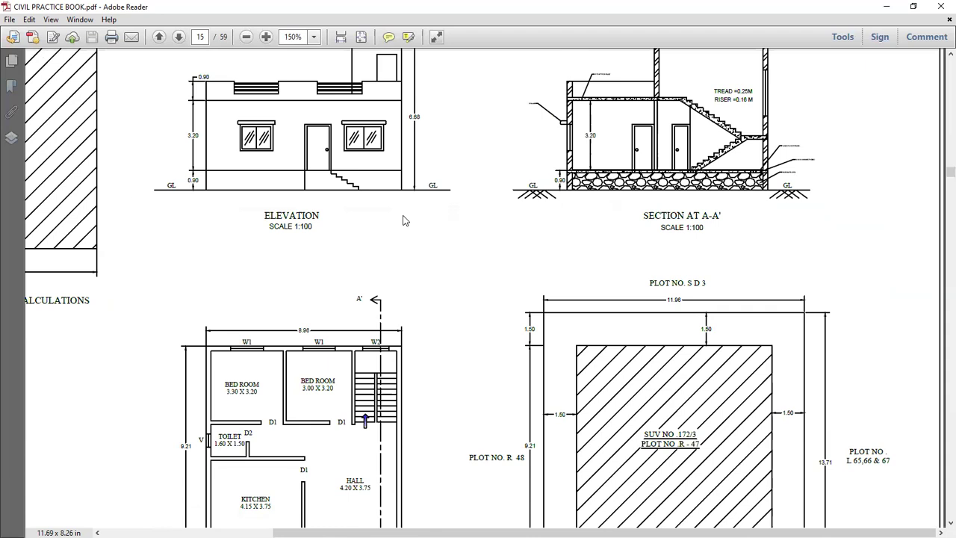
{"action": "scroll", "coordinate": [403, 218], "scroll_direction": "up", "scroll_amount": 1}
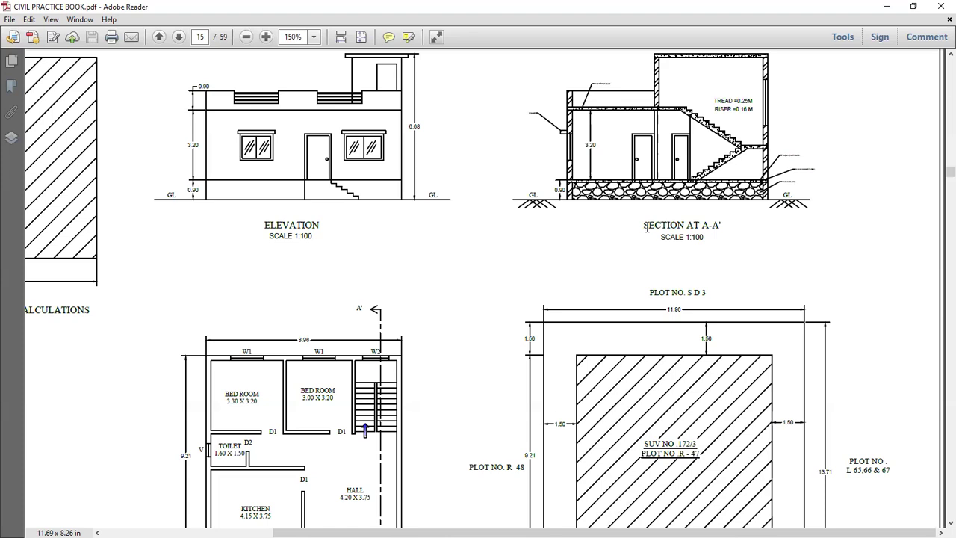
Highlight the title "SECTION AT A-A'" and compare that section with the A-A' cutting line on the ground floor plan.
{"action": "left_click_drag", "start_coordinate": [644, 224], "coordinate": [723, 224]}
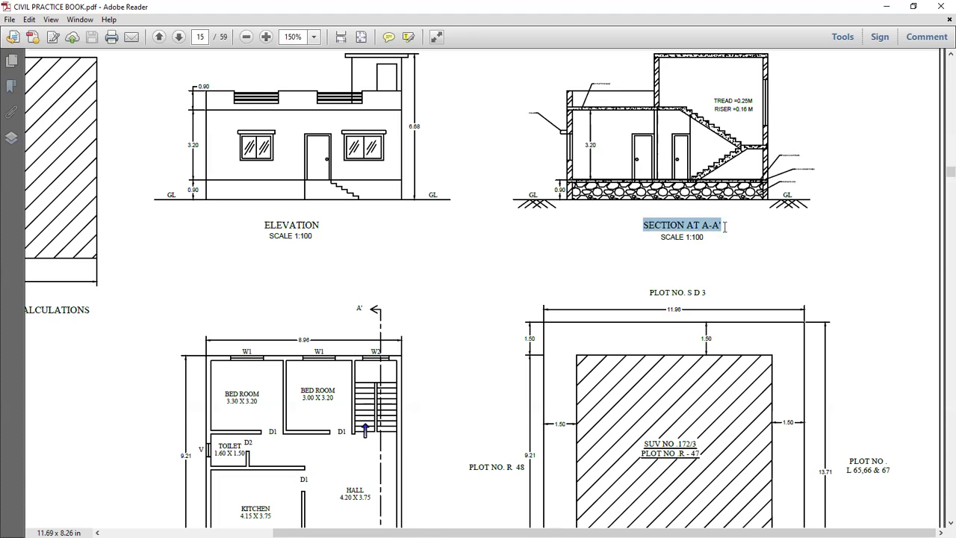
{"action": "scroll", "coordinate": [434, 276], "scroll_direction": "down", "scroll_amount": 1}
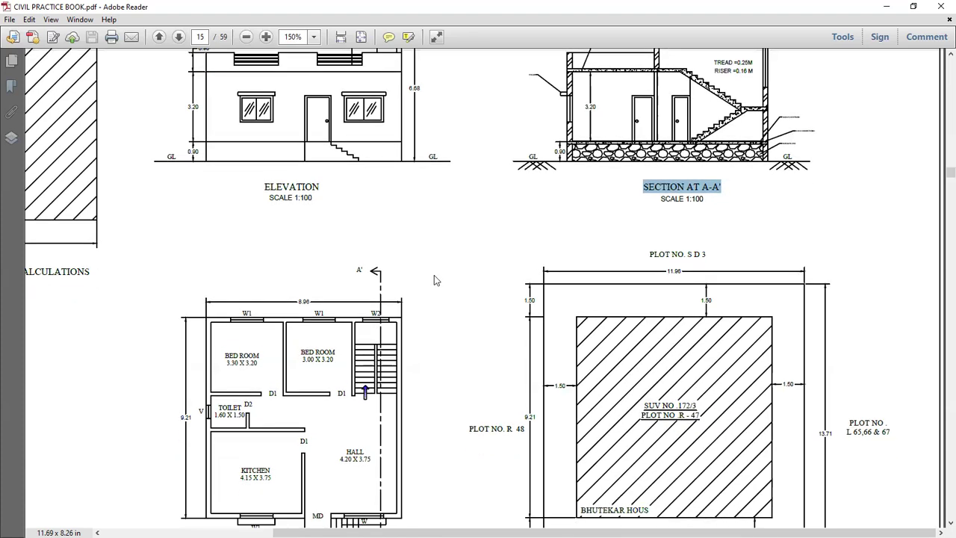
{"action": "scroll", "coordinate": [434, 280], "scroll_direction": "down", "scroll_amount": 1}
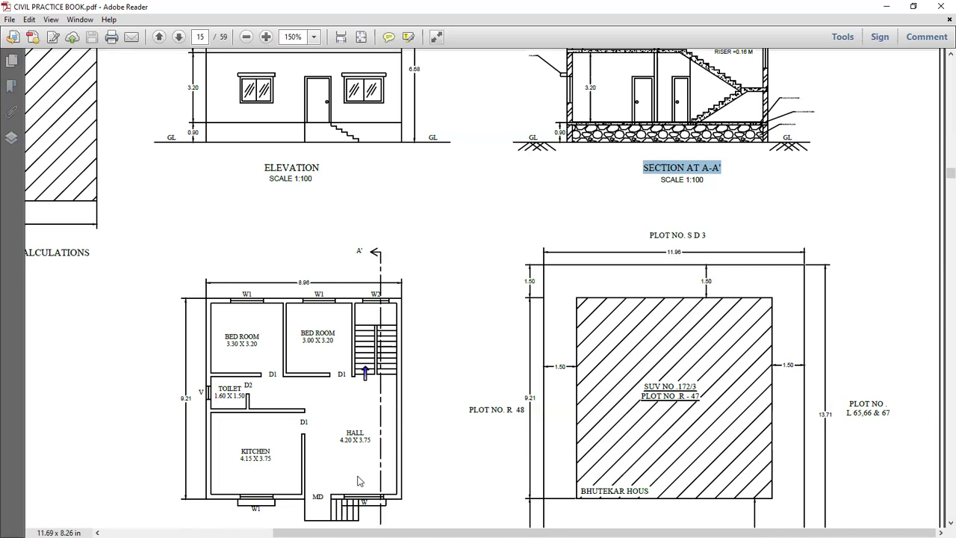
{"action": "scroll", "coordinate": [404, 409], "scroll_direction": "up", "scroll_amount": 2}
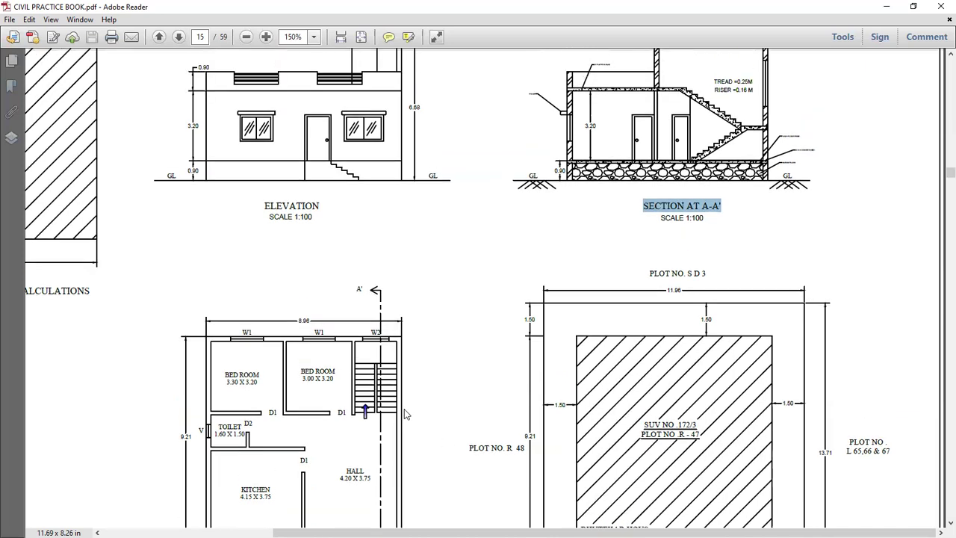
{"action": "scroll", "coordinate": [404, 409], "scroll_direction": "up", "scroll_amount": 1}
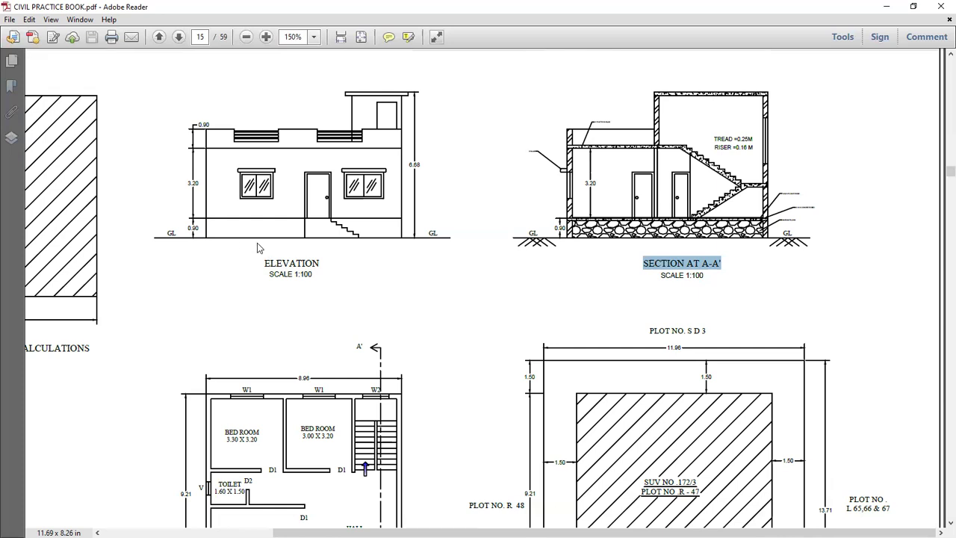
{"action": "scroll", "coordinate": [257, 248], "scroll_direction": "down", "scroll_amount": 3}
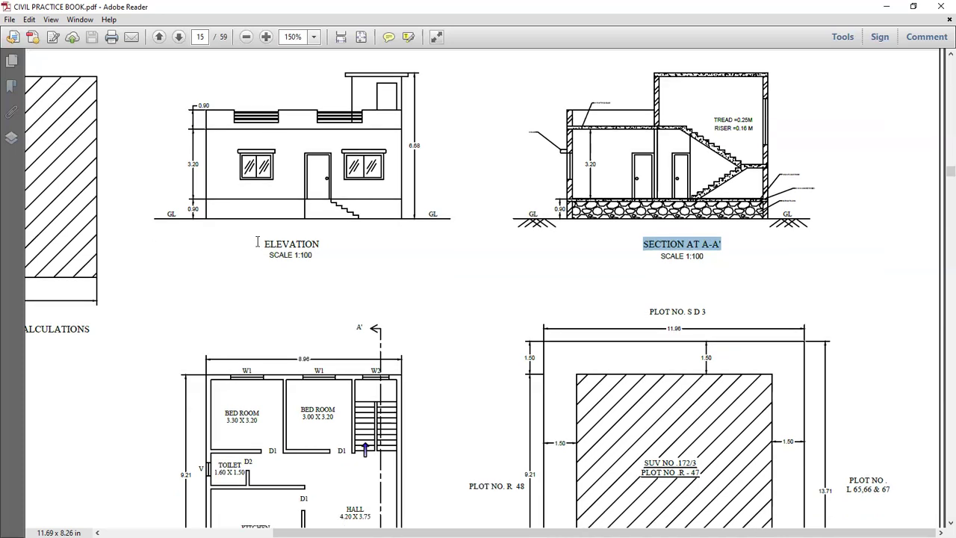
{"action": "scroll", "coordinate": [318, 282], "scroll_direction": "down", "scroll_amount": 1}
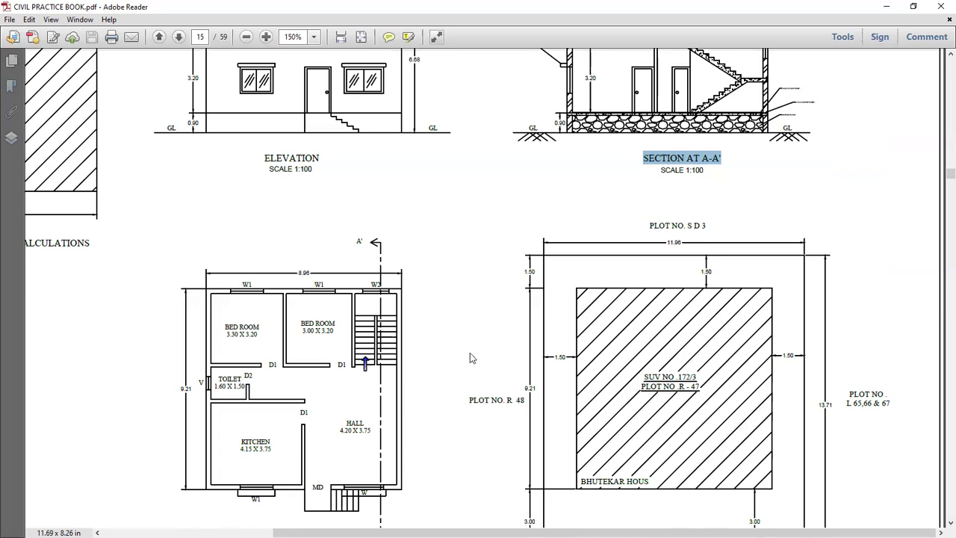
{"action": "scroll", "coordinate": [438, 306], "scroll_direction": "down", "scroll_amount": 1, "text": "ctrl"}
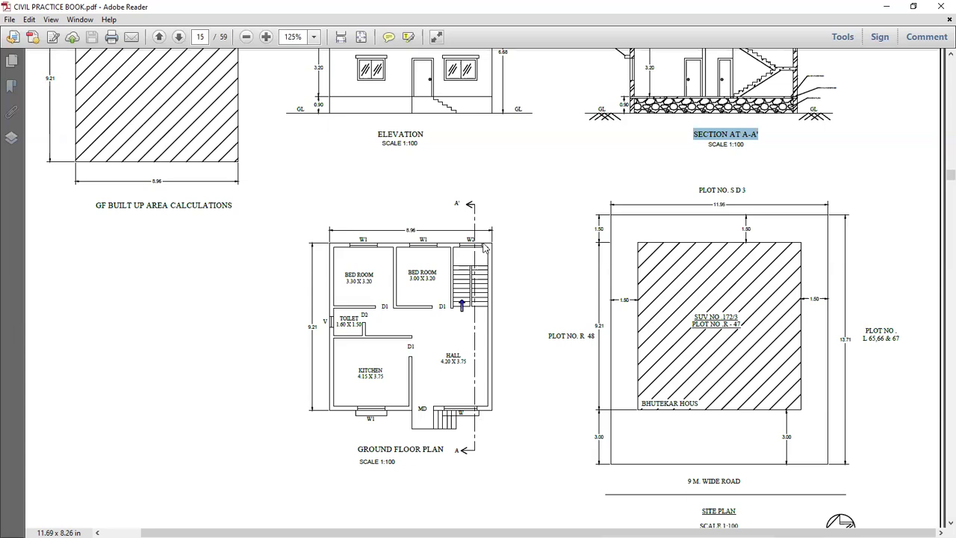
Sketch projection lines sideways from the ground floor plan's outer walls, with a rough side elevation and marks beside it.
{"action": "left_click_drag", "start_coordinate": [478, 239], "coordinate": [194, 240]}
{"action": "left_click_drag", "start_coordinate": [358, 408], "coordinate": [199, 403]}
{"action": "left_click_drag", "start_coordinate": [245, 216], "coordinate": [257, 452]}
{"action": "left_click_drag", "start_coordinate": [200, 241], "coordinate": [215, 420]}
{"action": "mouse_move", "coordinate": [133, 276]}
{"action": "left_mouse_down"}
{"action": "mouse_move", "coordinate": [166, 298]}
{"action": "mouse_move", "coordinate": [135, 275]}
{"action": "left_mouse_up"}
{"action": "mouse_move", "coordinate": [196, 315]}
{"action": "left_mouse_down"}
{"action": "mouse_move", "coordinate": [100, 327]}
{"action": "mouse_move", "coordinate": [193, 337]}
{"action": "left_mouse_up"}
{"action": "mouse_move", "coordinate": [179, 423]}
{"action": "left_mouse_down"}
{"action": "mouse_move", "coordinate": [224, 448]}
{"action": "mouse_move", "coordinate": [178, 454]}
{"action": "left_mouse_up"}
{"action": "left_click_drag", "start_coordinate": [202, 390], "coordinate": [212, 425]}
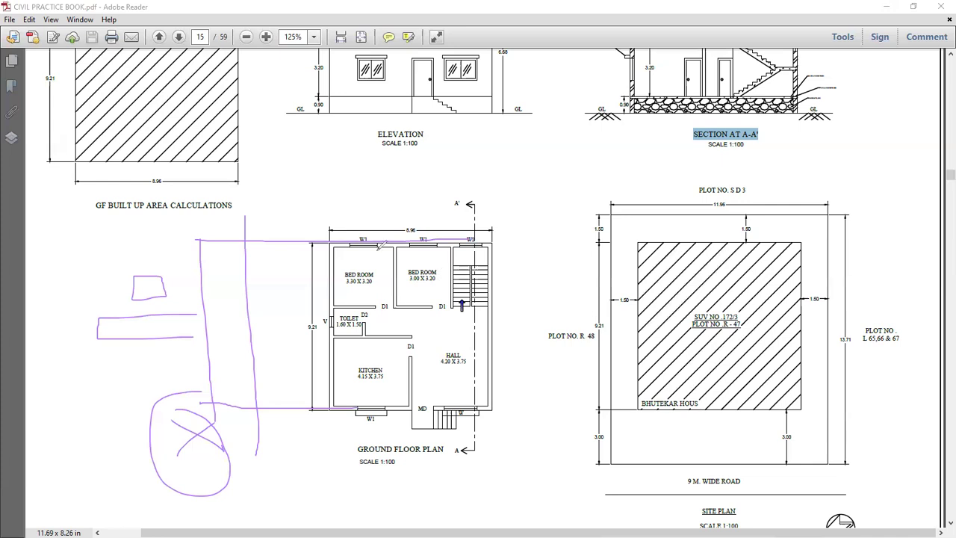
Sketch projection lines from the ground floor plan's side walls up to the elevation, plus a direction arrow beside the hall.
{"action": "left_click_drag", "start_coordinate": [326, 241], "coordinate": [324, 97]}
{"action": "left_click_drag", "start_coordinate": [490, 241], "coordinate": [488, 105]}
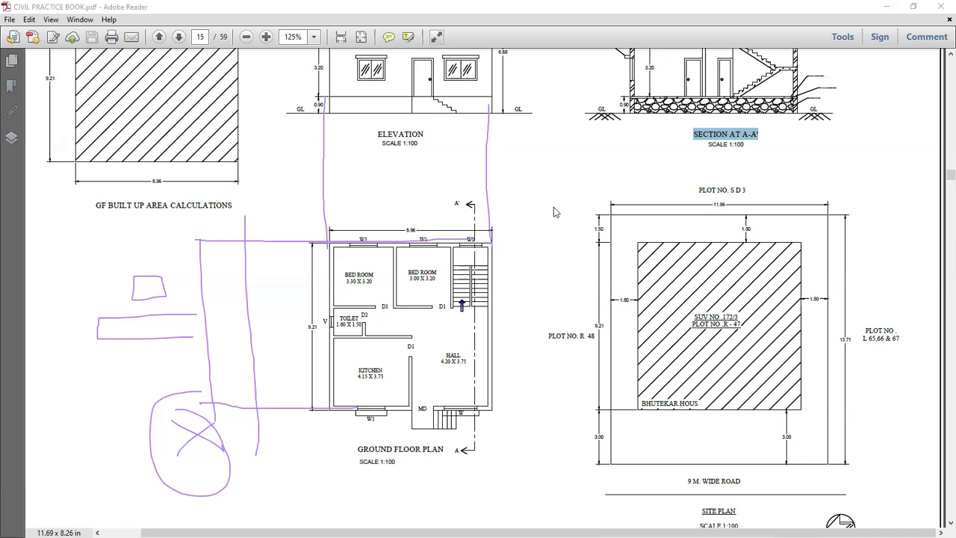
{"action": "left_click_drag", "start_coordinate": [551, 308], "coordinate": [493, 319]}
Sketch a cutting line with arrows across the site plan and projection lines toward Section A-A', and erase all sketched marks.
{"action": "mouse_move", "coordinate": [549, 230]}
{"action": "left_mouse_down"}
{"action": "mouse_move", "coordinate": [748, 231]}
{"action": "mouse_move", "coordinate": [852, 202]}
{"action": "mouse_move", "coordinate": [864, 210]}
{"action": "left_mouse_up"}
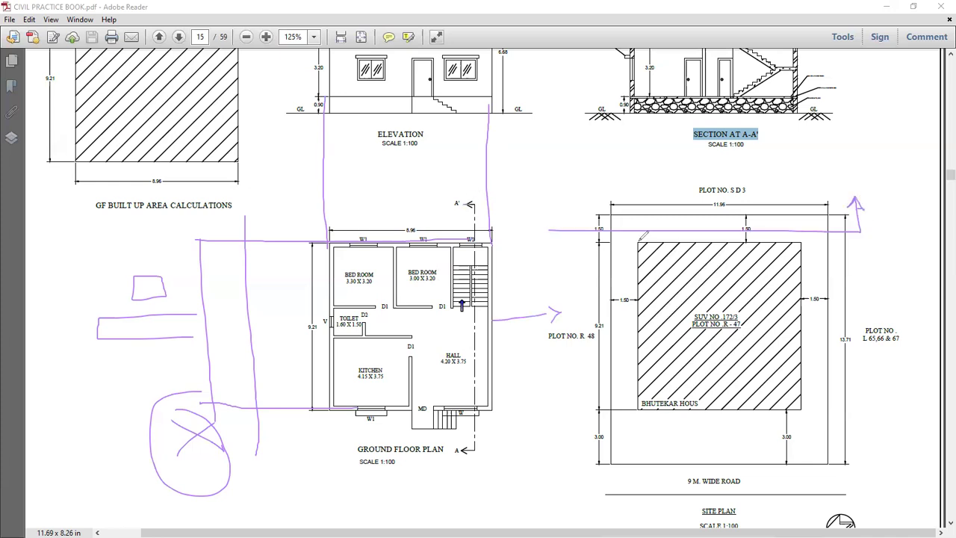
{"action": "left_click_drag", "start_coordinate": [568, 232], "coordinate": [557, 178]}
{"action": "left_click_drag", "start_coordinate": [569, 109], "coordinate": [569, 233]}
{"action": "left_click_drag", "start_coordinate": [864, 236], "coordinate": [865, 126]}
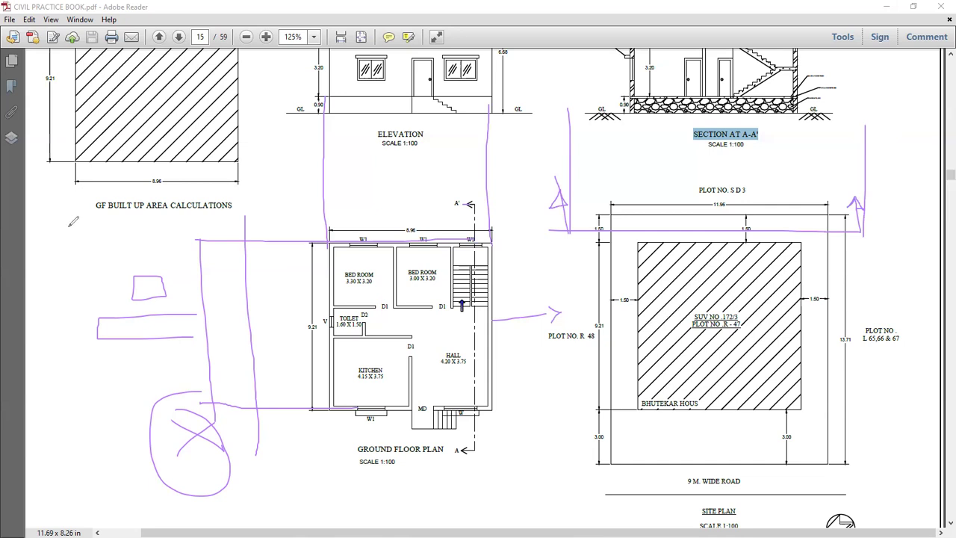
{"action": "left_click", "coordinate": [69, 252]}
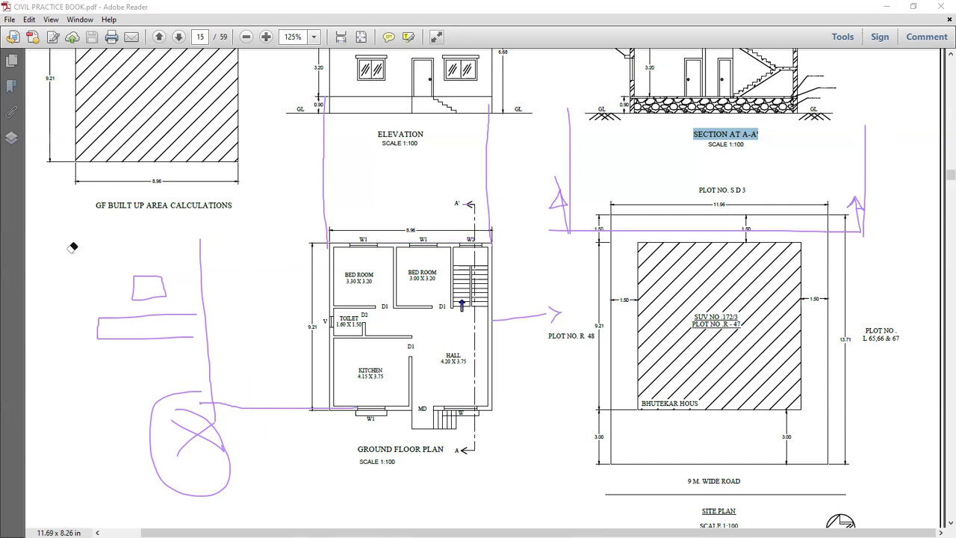
{"action": "left_click_drag", "start_coordinate": [68, 334], "coordinate": [944, 9]}
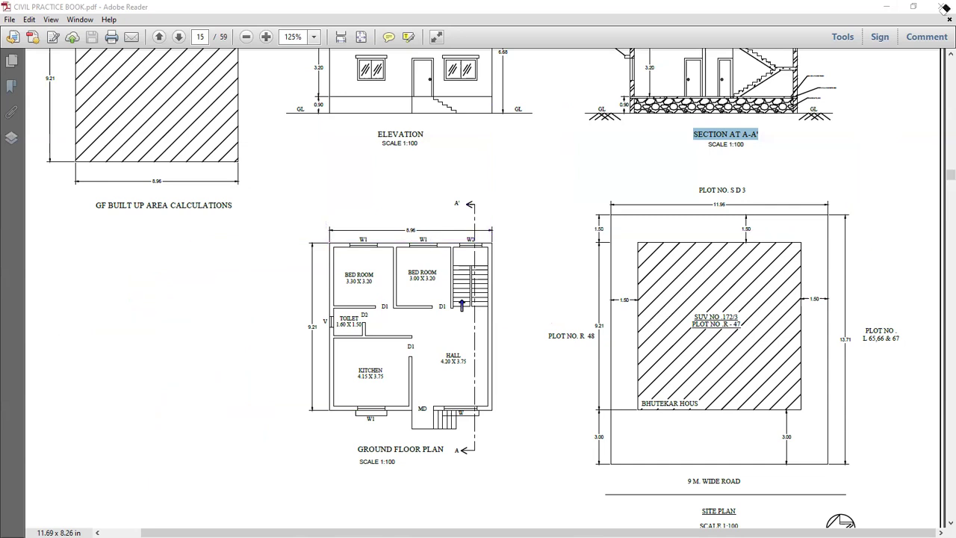
Switch to the Project1 house model in Revit and check a lower-storey sliding window in the South elevation.
{"action": "left_click", "coordinate": [887, 8]}
{"action": "left_click", "coordinate": [939, 6]}
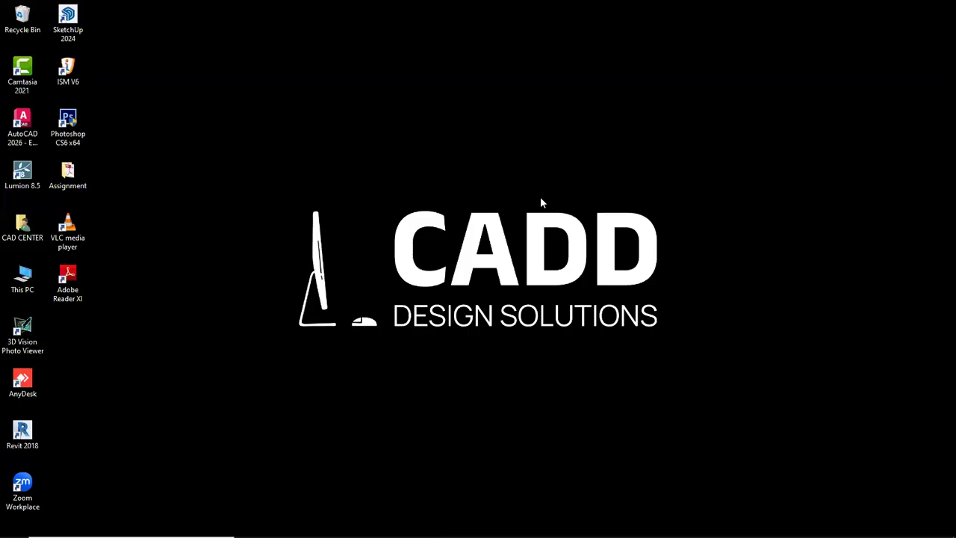
{"action": "mouse_move", "coordinate": [343, 535]}
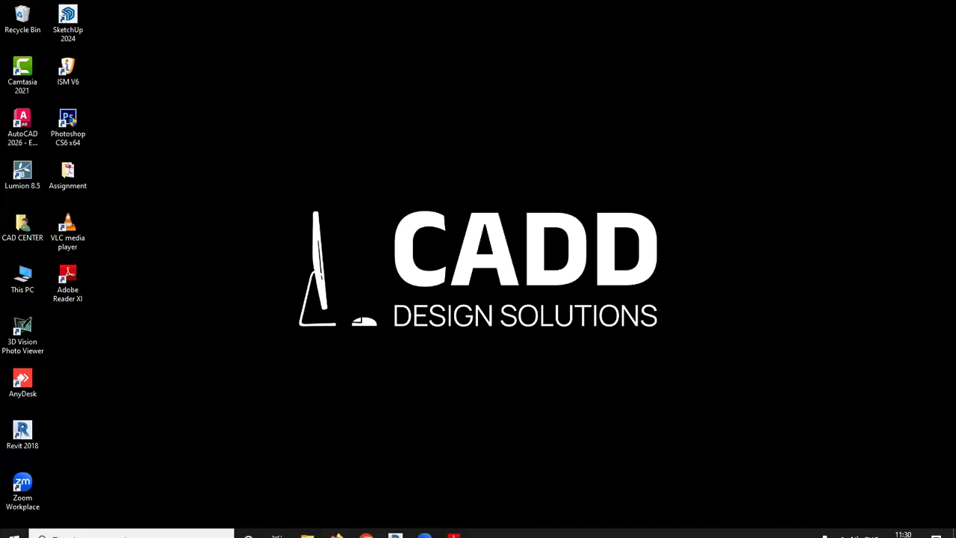
{"action": "left_click", "coordinate": [395, 526]}
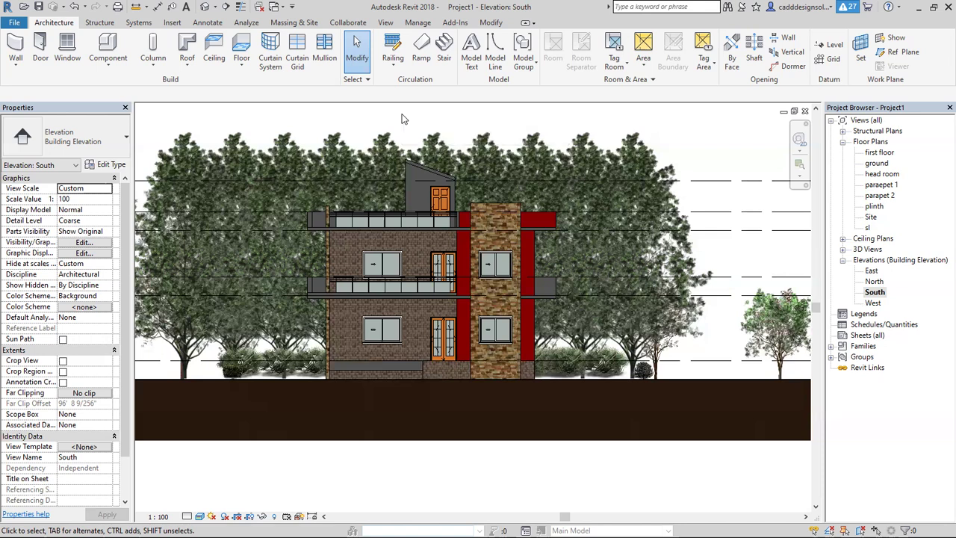
{"action": "left_click", "coordinate": [383, 332]}
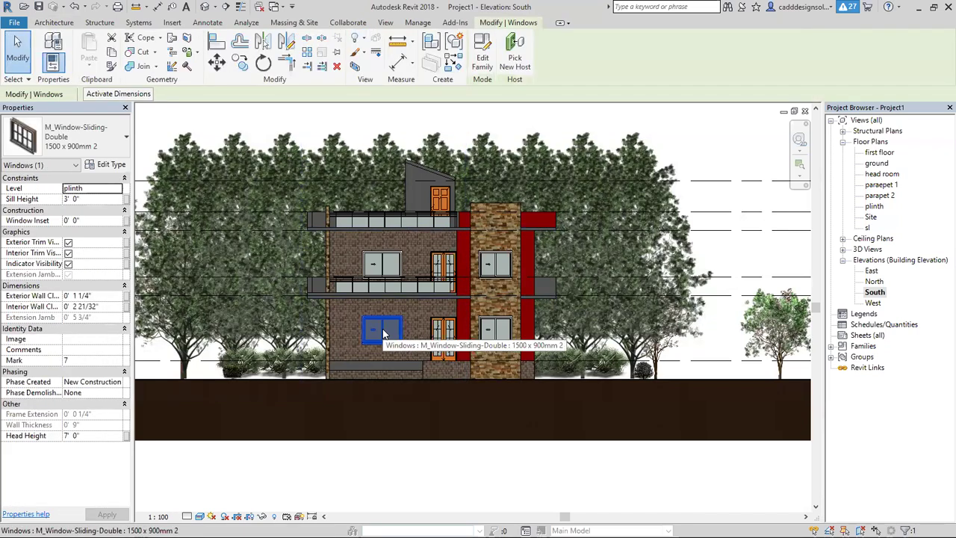
{"action": "key", "text": "Escape"}
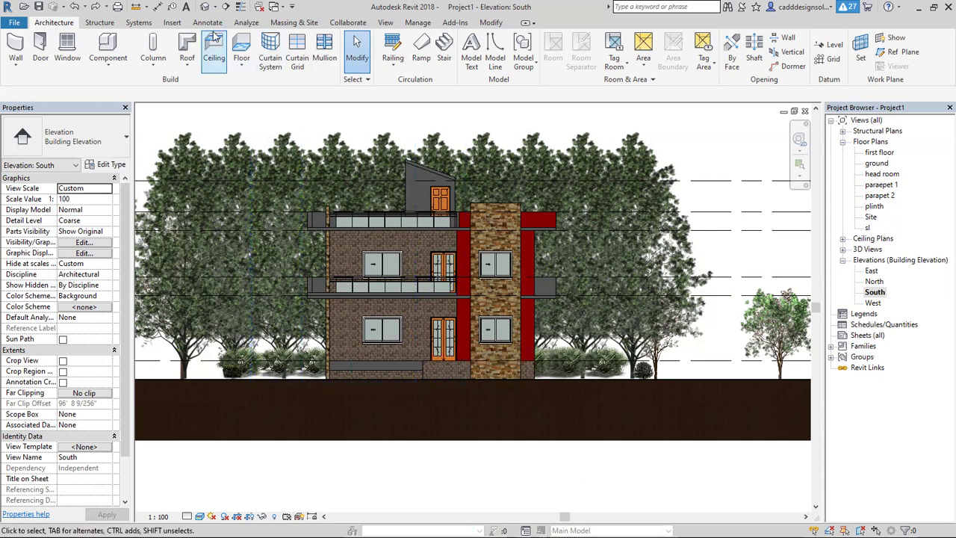
Open the default 3D view, set its visual style to Realistic and examine the house's front facade.
{"action": "left_click", "coordinate": [204, 7]}
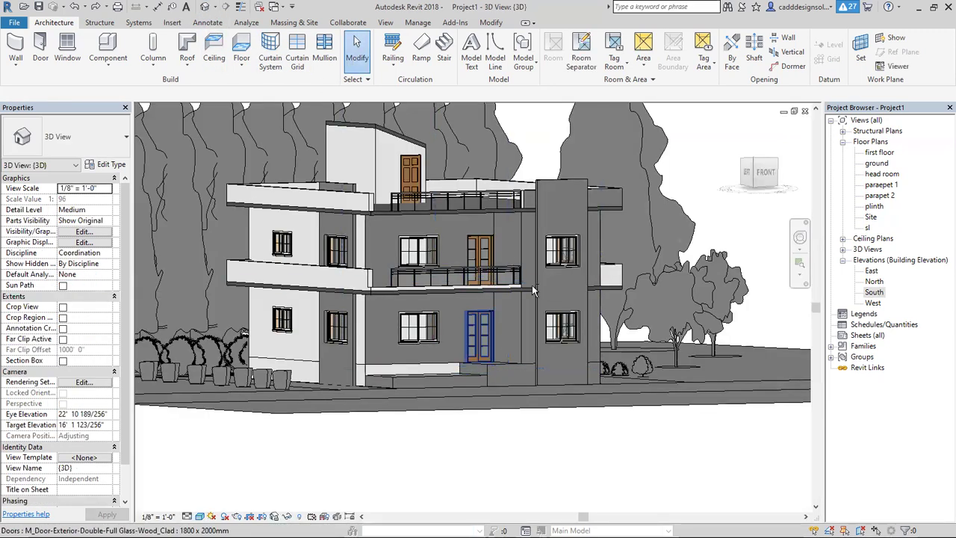
{"action": "middle_click_drag", "start_coordinate": [536, 297], "coordinate": [562, 312], "text": "shift"}
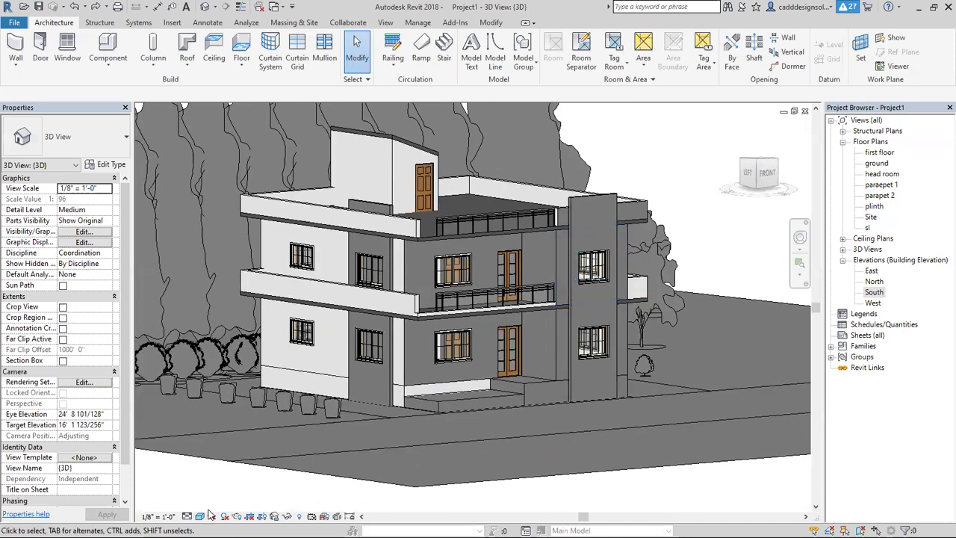
{"action": "left_click", "coordinate": [200, 516]}
{"action": "left_click", "coordinate": [220, 492]}
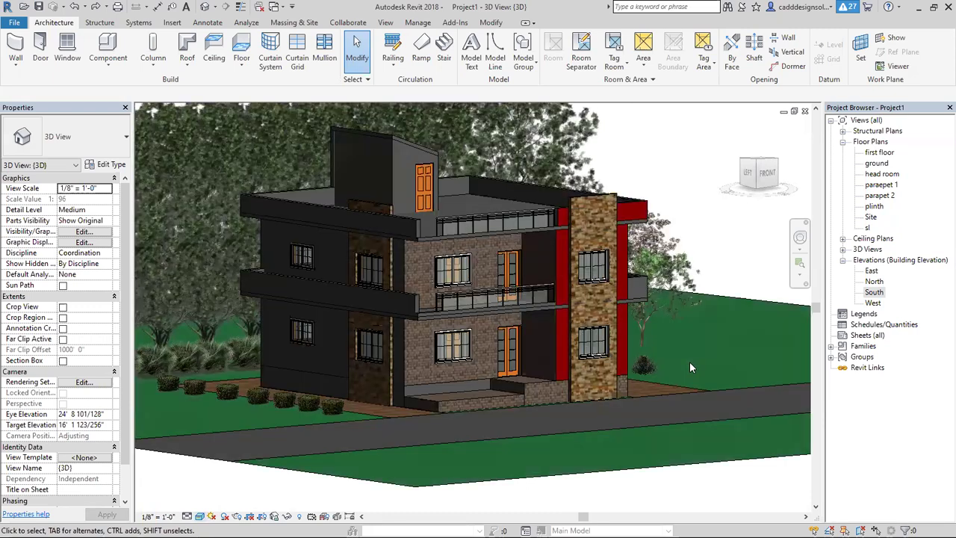
{"action": "mouse_move", "coordinate": [640, 377]}
{"action": "middle_mouse_down", "text": "shift"}
{"action": "mouse_move", "coordinate": [657, 363]}
{"action": "mouse_move", "coordinate": [657, 371]}
{"action": "middle_mouse_up", "text": "shift"}
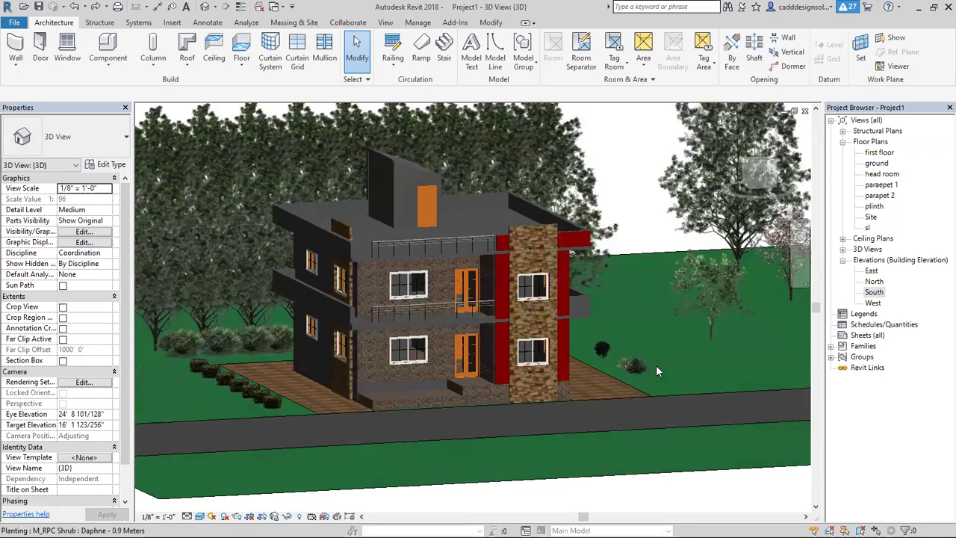
{"action": "scroll", "coordinate": [657, 371], "scroll_direction": "up", "scroll_amount": 1}
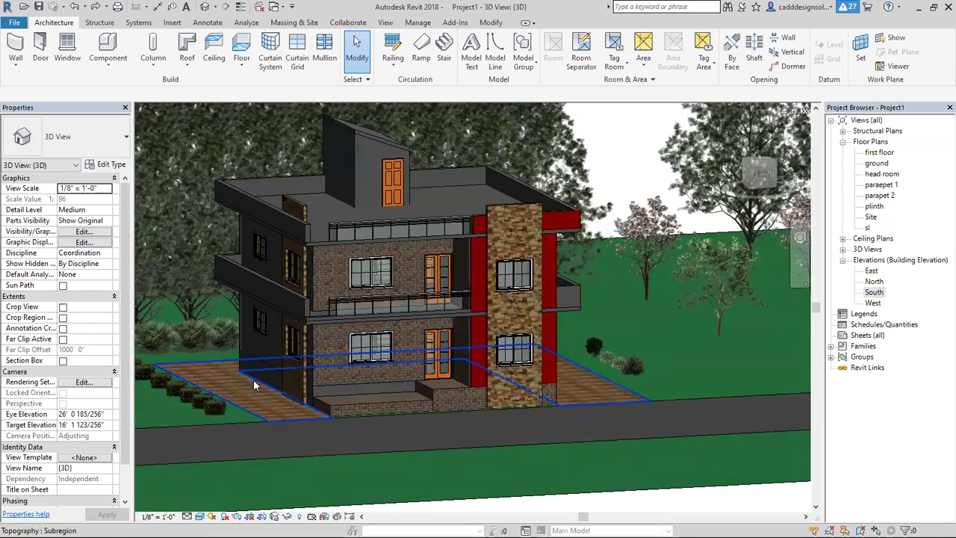
{"action": "scroll", "coordinate": [280, 384], "scroll_direction": "up", "scroll_amount": 1}
{"action": "scroll", "coordinate": [281, 385], "scroll_direction": "up", "scroll_amount": 1}
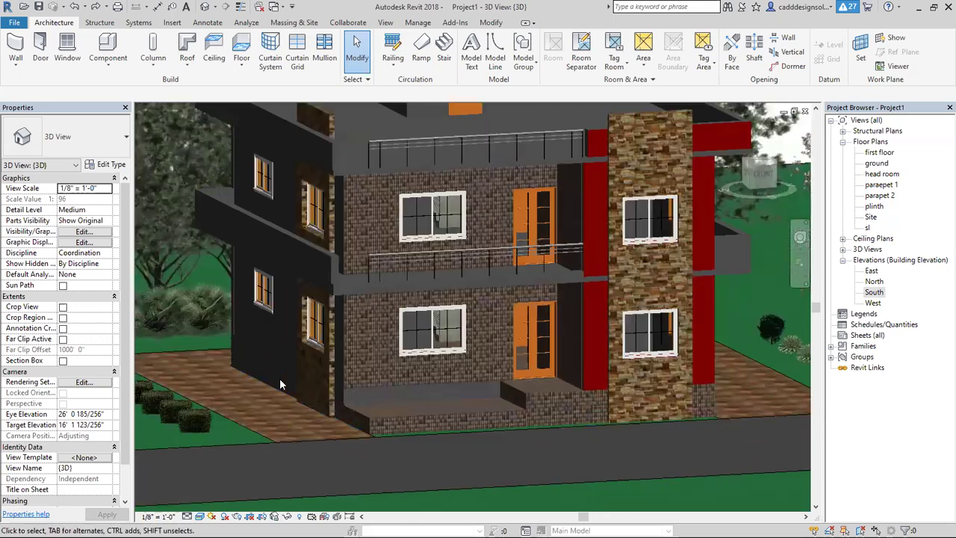
{"action": "scroll", "coordinate": [280, 384], "scroll_direction": "down", "scroll_amount": 1}
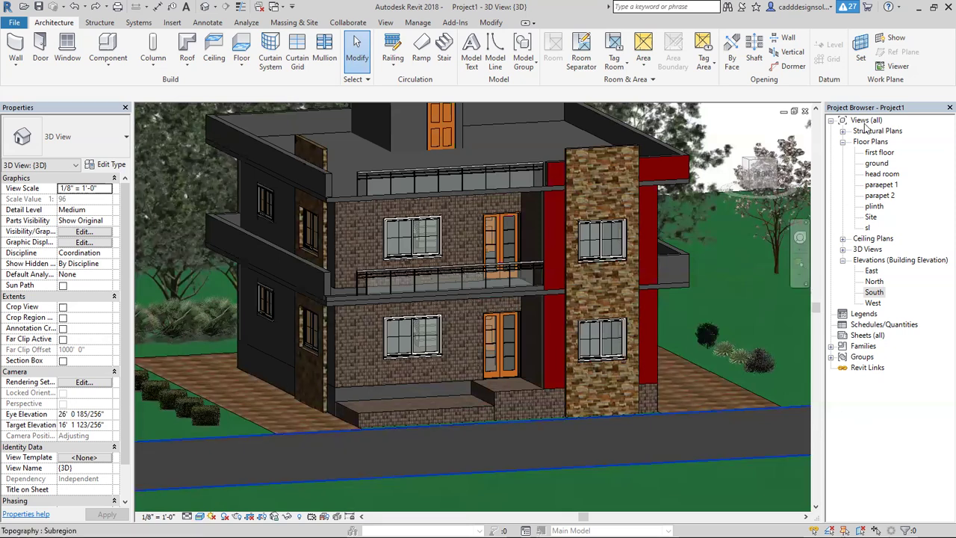
Open the East elevation and set its visual style to Realistic.
{"action": "double_click", "coordinate": [872, 271]}
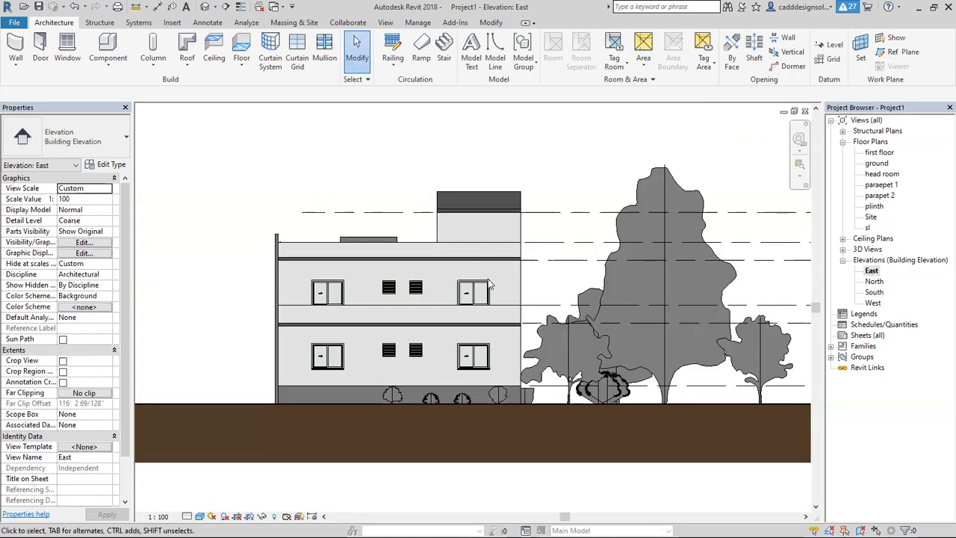
{"action": "scroll", "coordinate": [311, 393], "scroll_direction": "up", "scroll_amount": 1}
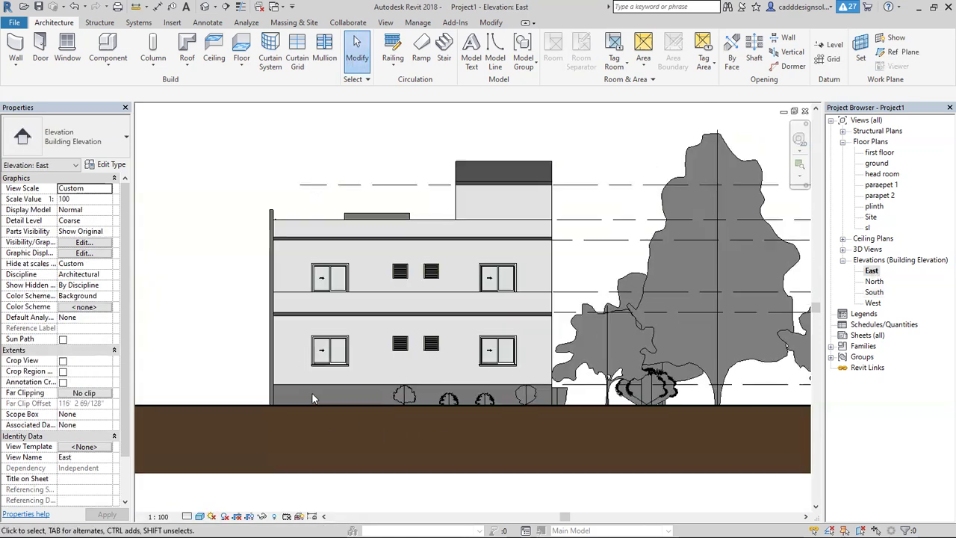
{"action": "left_click", "coordinate": [200, 516]}
{"action": "left_click", "coordinate": [218, 492]}
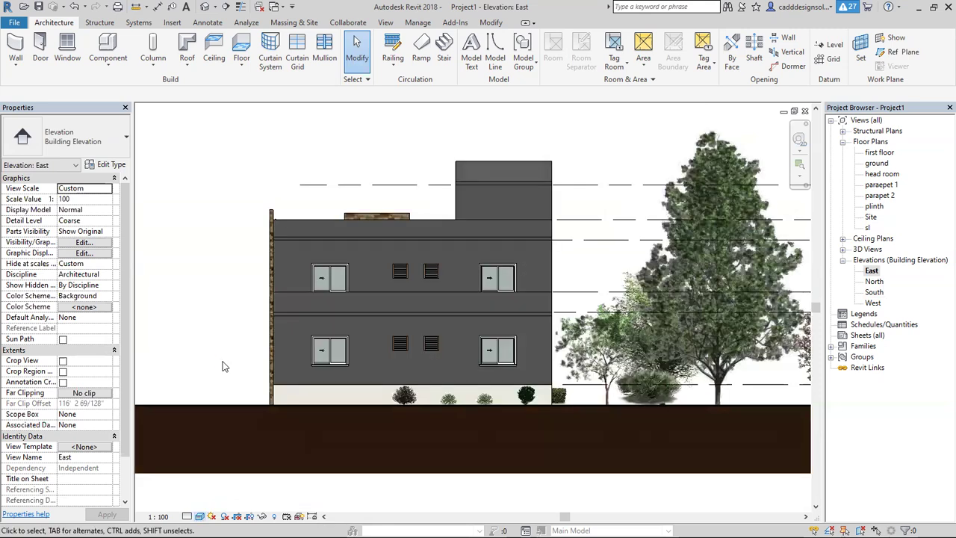
Open the North elevation and examine its trees and level lines.
{"action": "double_click", "coordinate": [873, 282]}
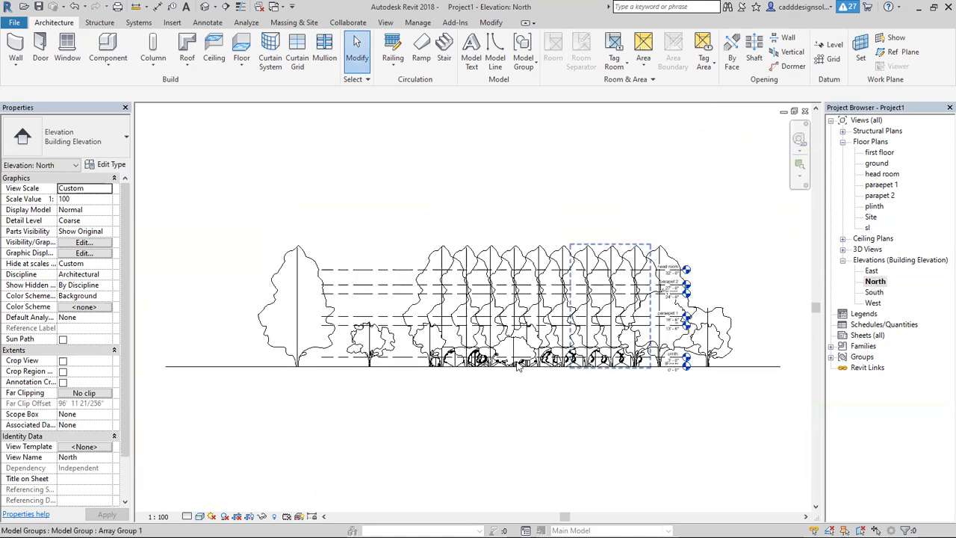
{"action": "scroll", "coordinate": [451, 374], "scroll_direction": "up", "scroll_amount": 5}
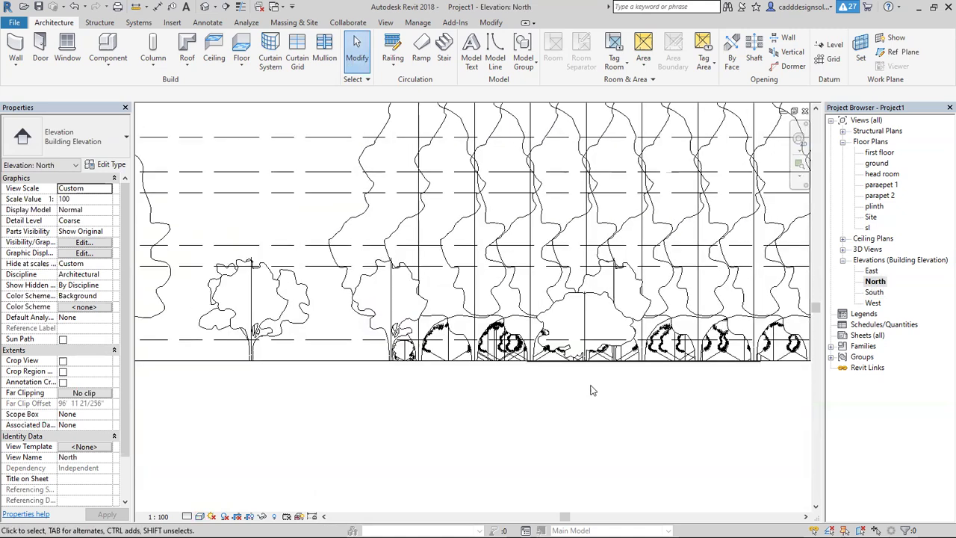
{"action": "scroll", "coordinate": [590, 388], "scroll_direction": "down", "scroll_amount": 2}
{"action": "scroll", "coordinate": [381, 302], "scroll_direction": "down", "scroll_amount": 1}
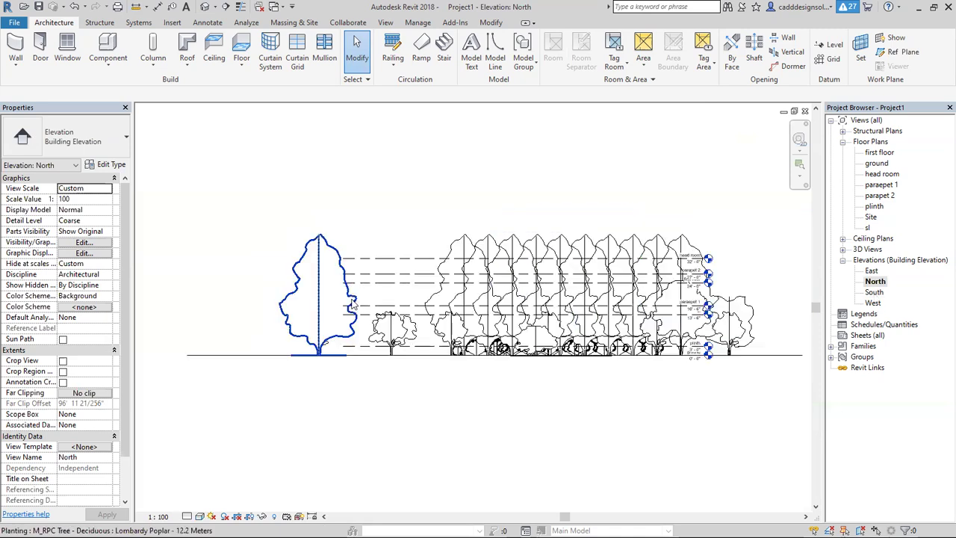
{"action": "left_click", "coordinate": [700, 263]}
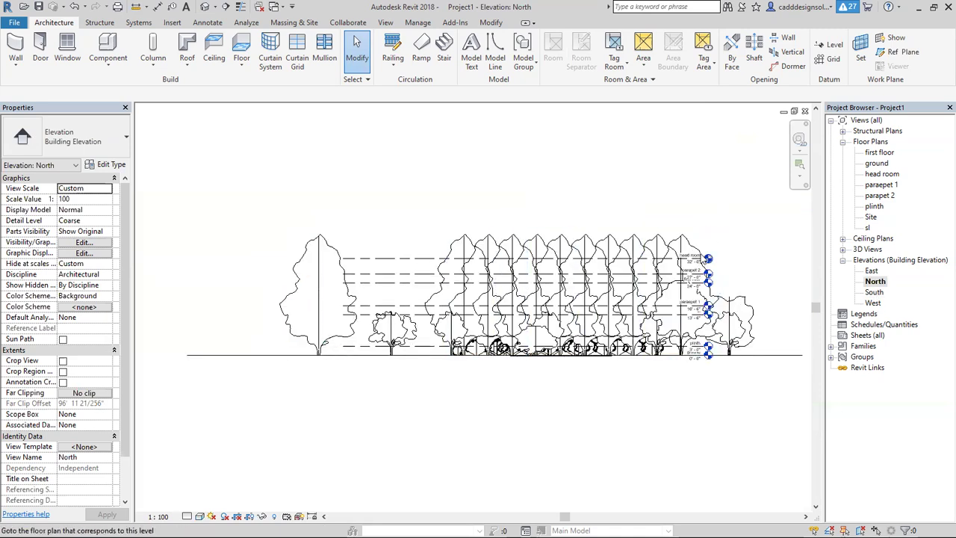
Examine the house's front in the South elevation and its side and level heights in the West elevation.
{"action": "double_click", "coordinate": [874, 292]}
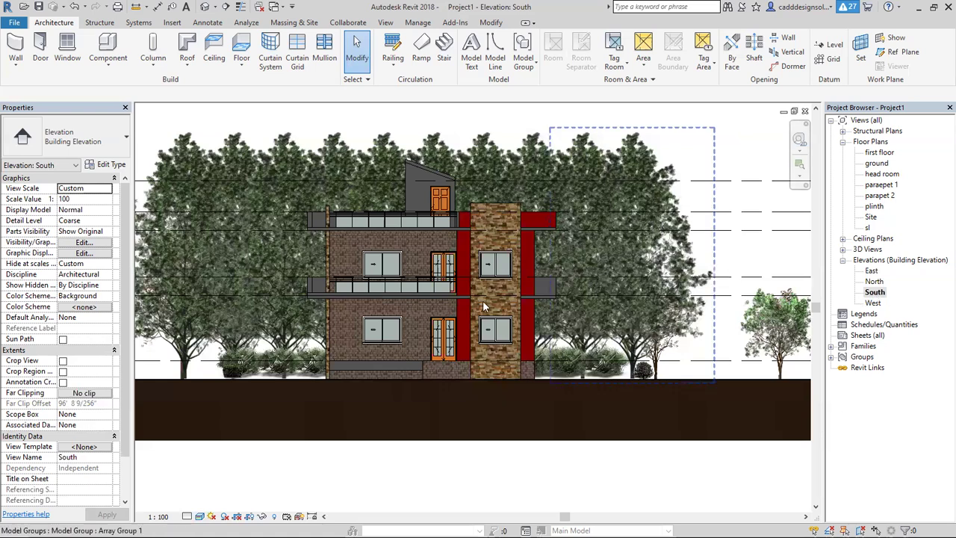
{"action": "scroll", "coordinate": [479, 306], "scroll_direction": "up", "scroll_amount": 1}
{"action": "scroll", "coordinate": [478, 307], "scroll_direction": "up", "scroll_amount": 1}
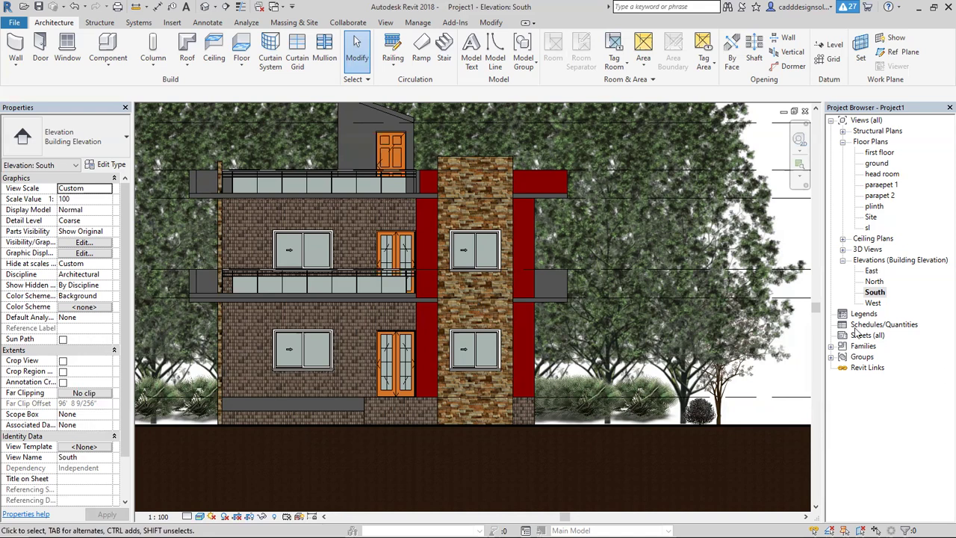
{"action": "double_click", "coordinate": [874, 303]}
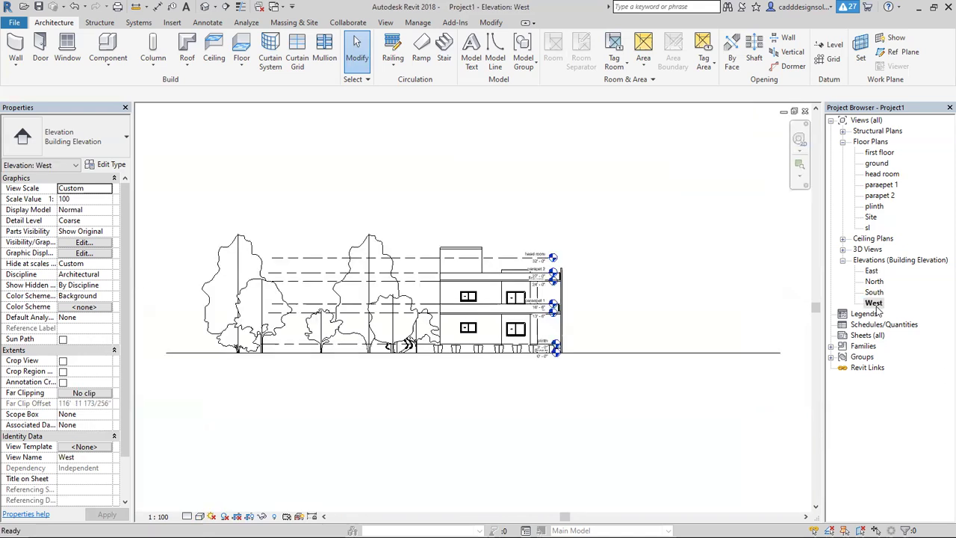
{"action": "scroll", "coordinate": [601, 284], "scroll_direction": "up", "scroll_amount": 3}
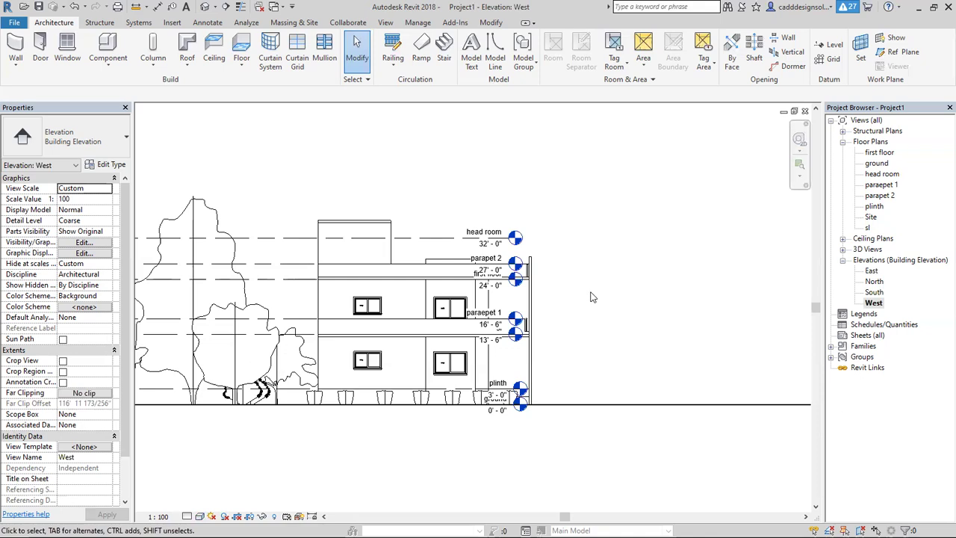
Review the first floor, ground, head room, parapet 2 and plinth floor plans one after another.
{"action": "double_click", "coordinate": [876, 153]}
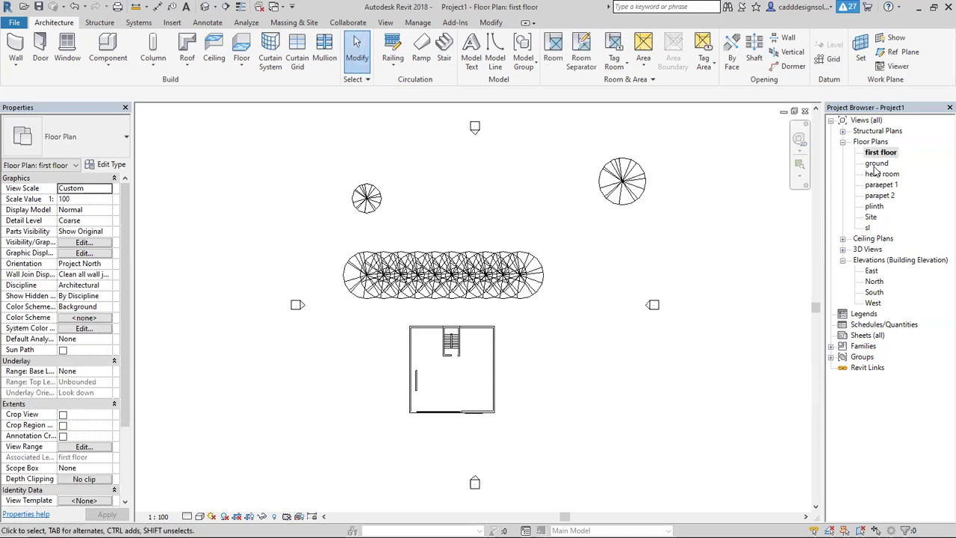
{"action": "left_click", "coordinate": [875, 165]}
{"action": "double_click", "coordinate": [875, 165]}
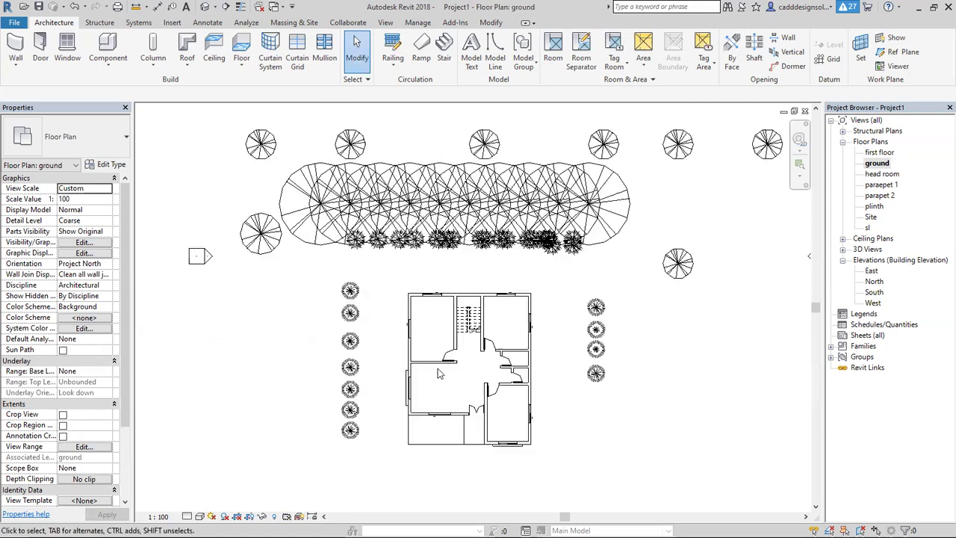
{"action": "double_click", "coordinate": [882, 173]}
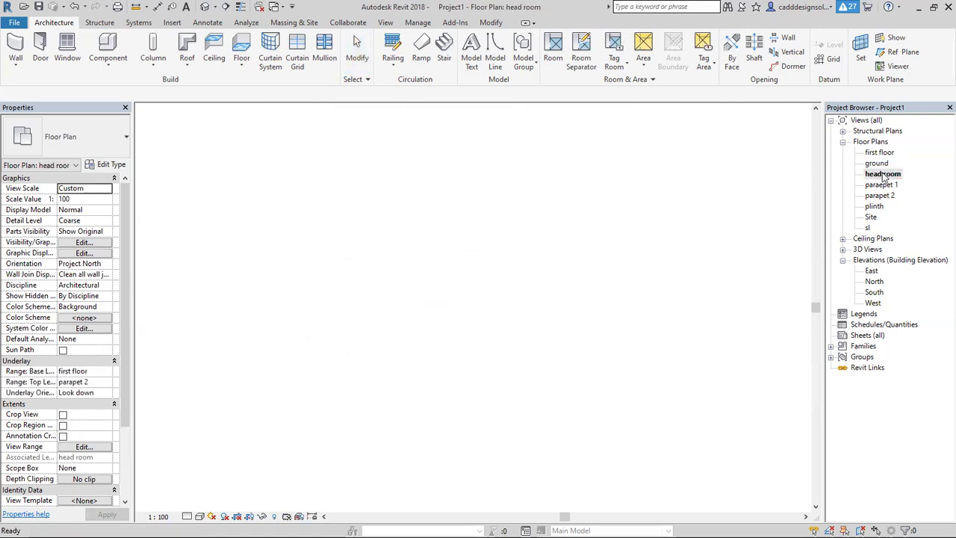
{"action": "double_click", "coordinate": [881, 195]}
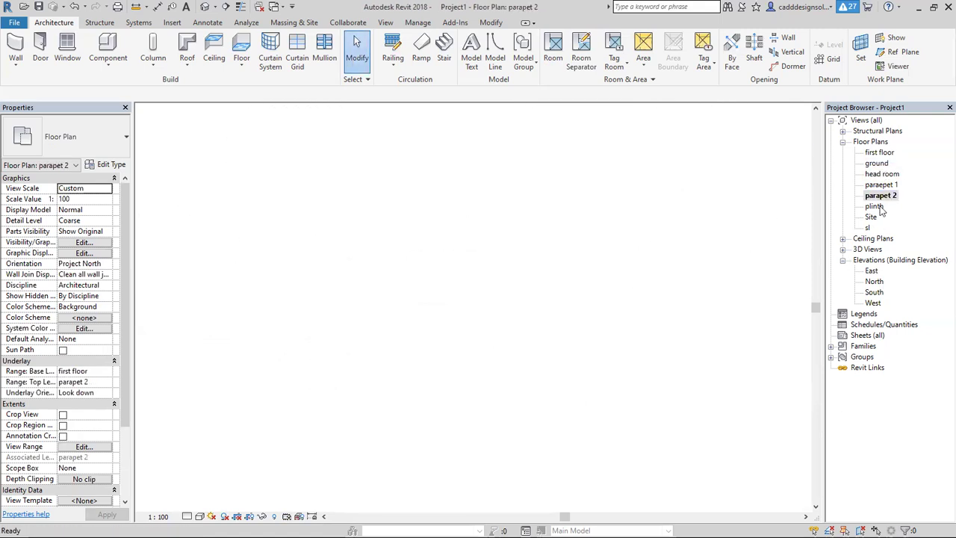
{"action": "left_click", "coordinate": [877, 207]}
{"action": "double_click", "coordinate": [877, 207]}
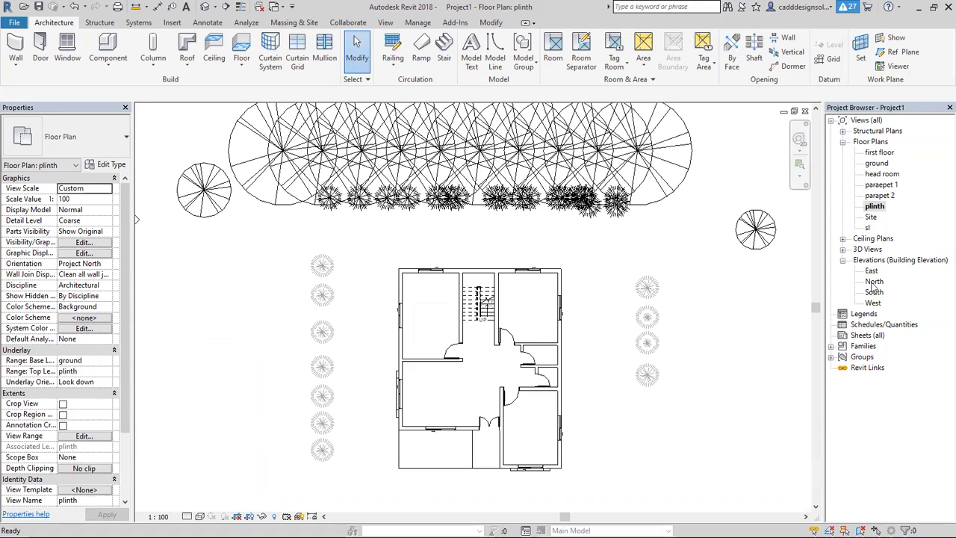
{"action": "left_click", "coordinate": [842, 249]}
{"action": "left_click", "coordinate": [843, 252]}
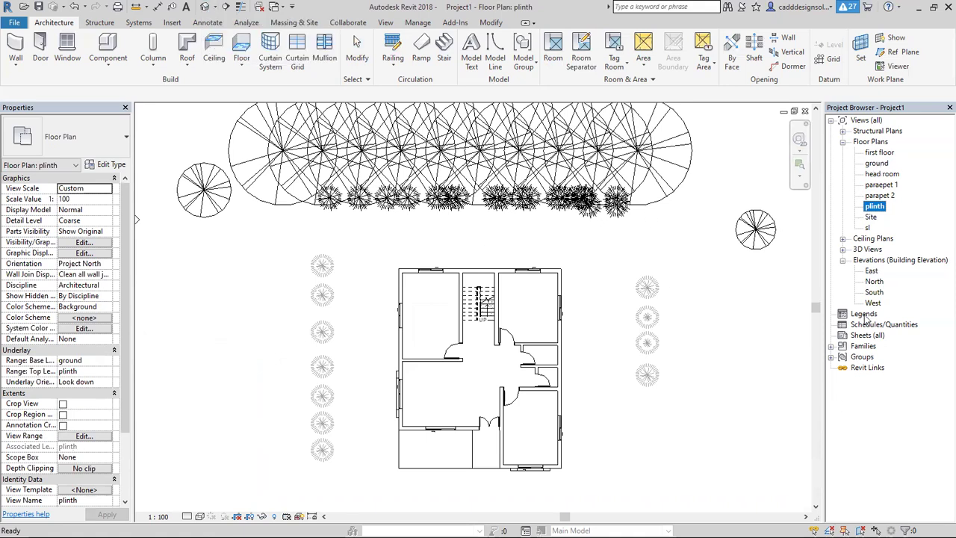
Review the East, North and South elevations one after another, ending with the full South elevation and its level markers.
{"action": "double_click", "coordinate": [871, 272]}
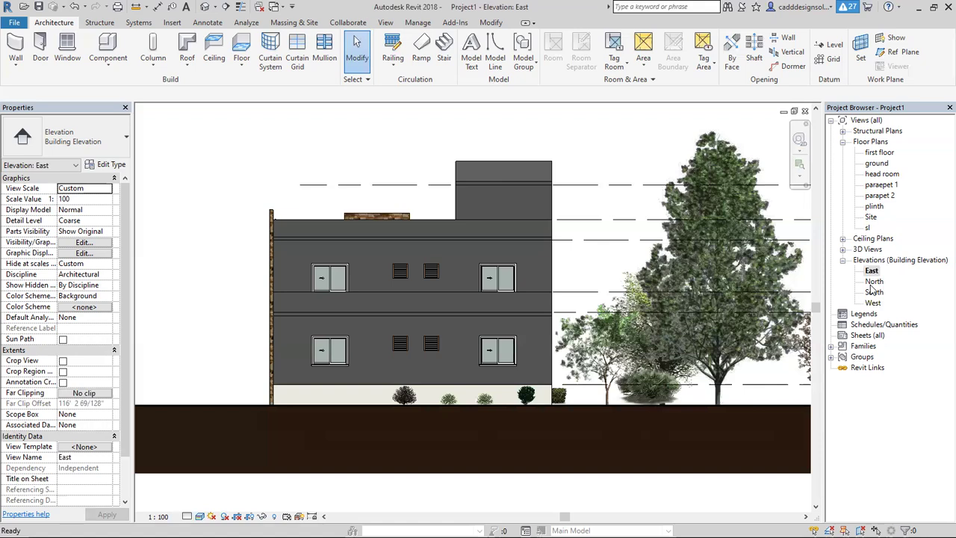
{"action": "double_click", "coordinate": [874, 282]}
{"action": "double_click", "coordinate": [873, 292]}
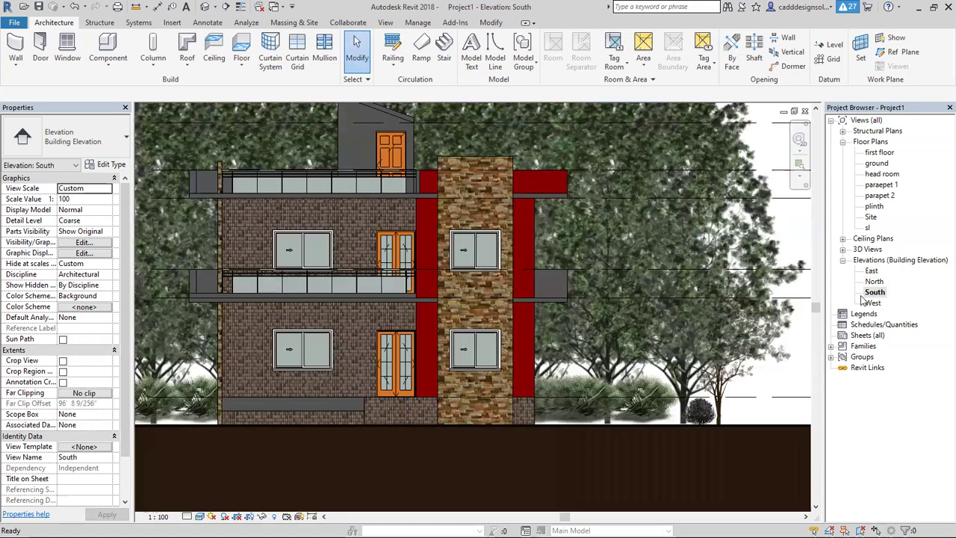
{"action": "scroll", "coordinate": [311, 327], "scroll_direction": "down", "scroll_amount": 1}
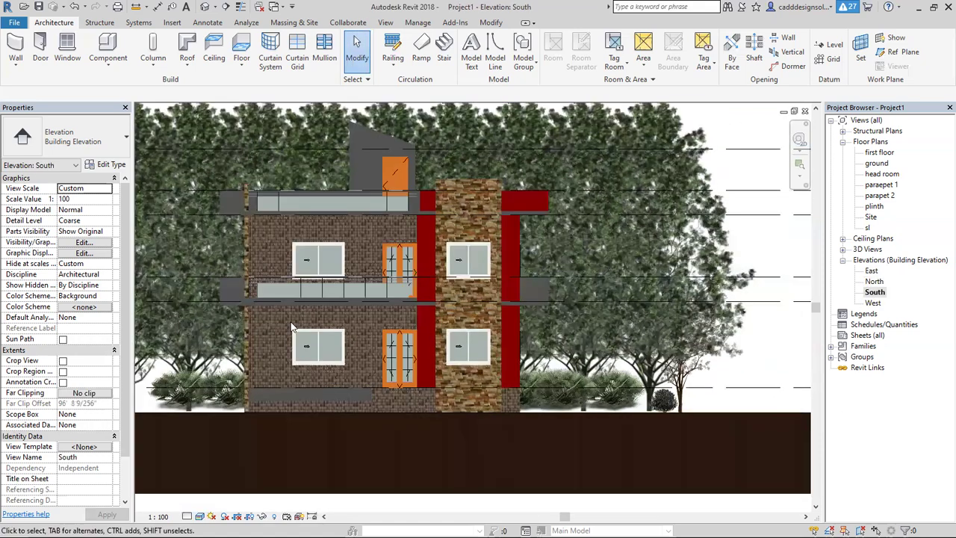
{"action": "scroll", "coordinate": [291, 327], "scroll_direction": "down", "scroll_amount": 1}
{"action": "scroll", "coordinate": [291, 327], "scroll_direction": "down", "scroll_amount": 1}
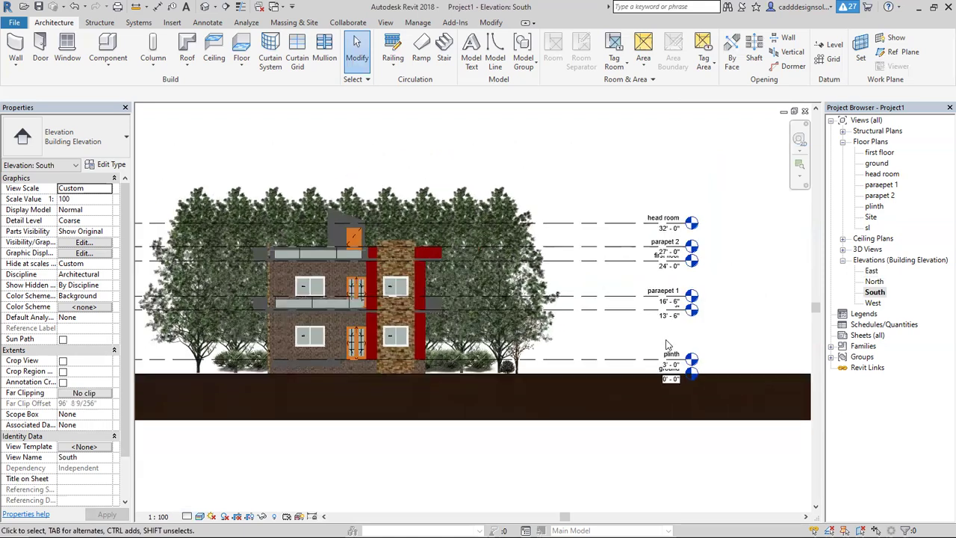
Examine the level heights in the South elevation and check the base and top constraints of the red ground-storey wall.
{"action": "scroll", "coordinate": [663, 344], "scroll_direction": "up", "scroll_amount": 1}
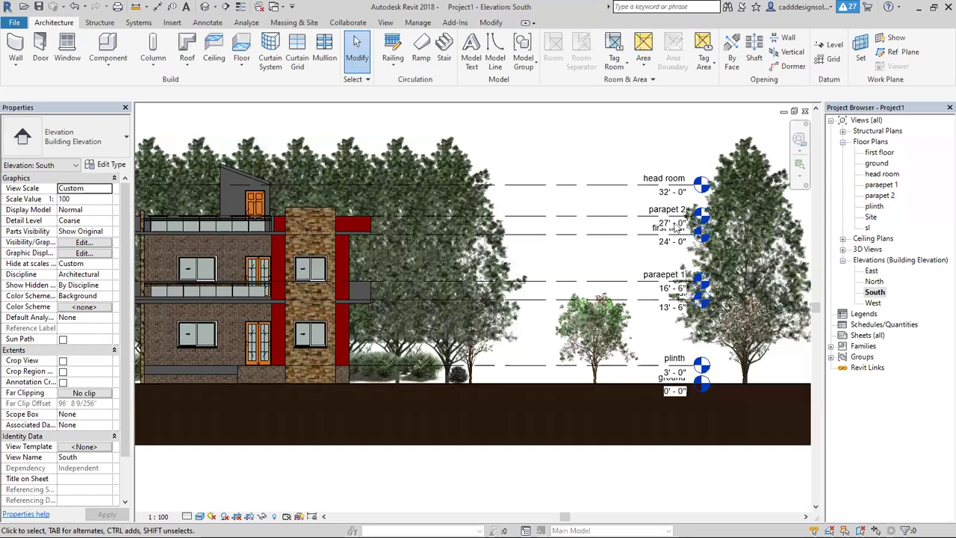
{"action": "scroll", "coordinate": [668, 197], "scroll_direction": "up", "scroll_amount": 1}
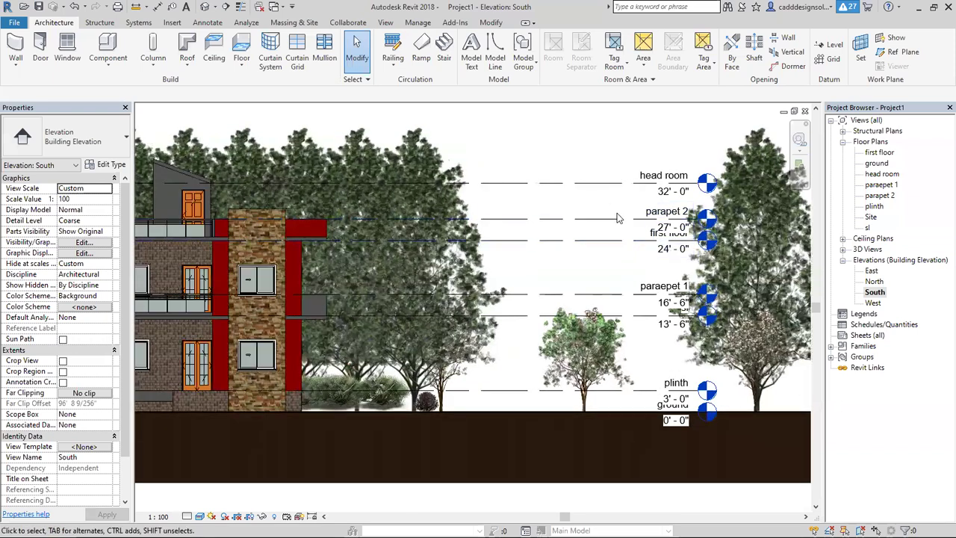
{"action": "scroll", "coordinate": [609, 239], "scroll_direction": "down", "scroll_amount": 1}
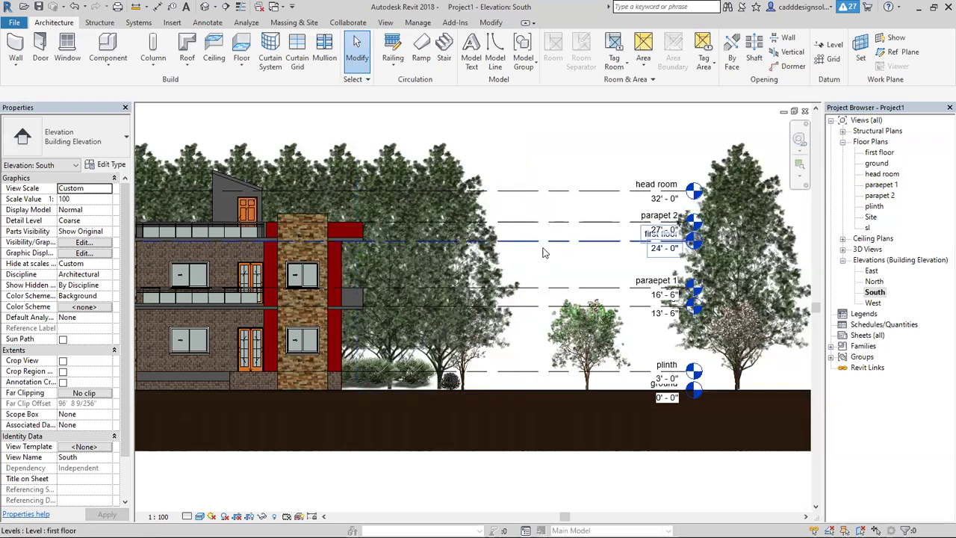
{"action": "scroll", "coordinate": [515, 245], "scroll_direction": "down", "scroll_amount": 1}
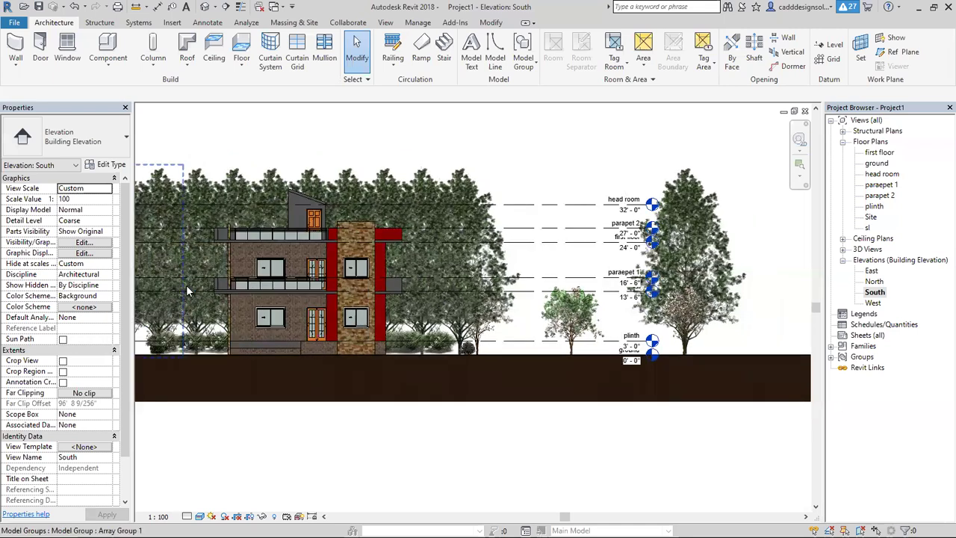
{"action": "scroll", "coordinate": [185, 285], "scroll_direction": "up", "scroll_amount": 1}
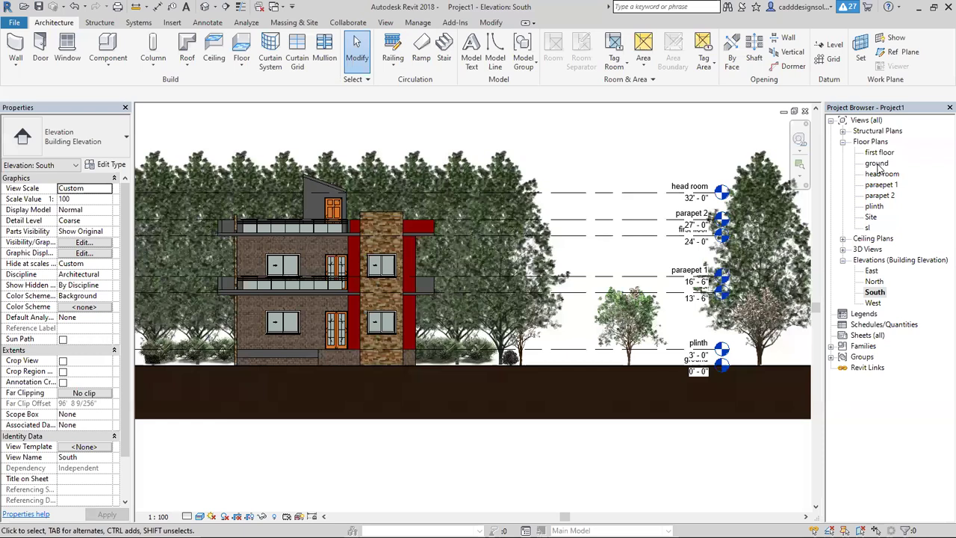
{"action": "left_click", "coordinate": [413, 330]}
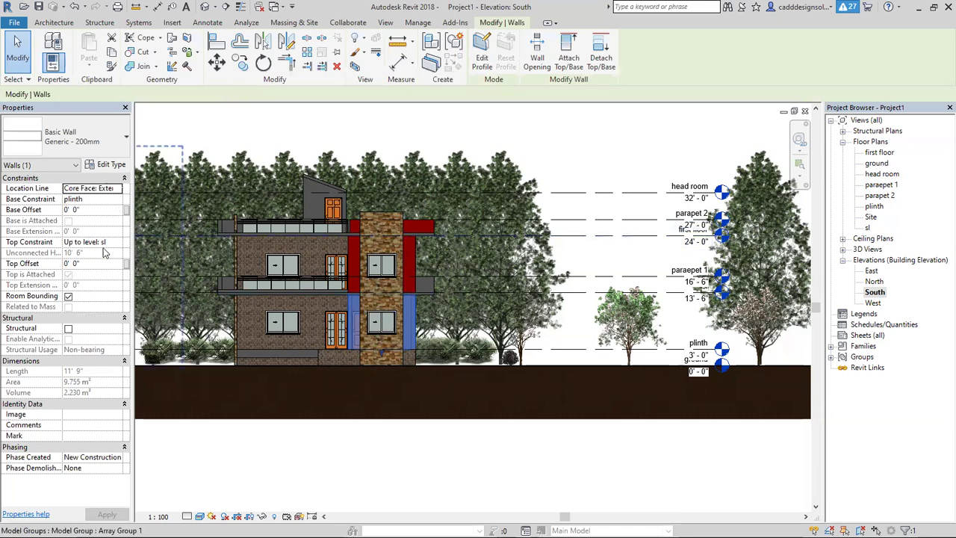
{"action": "left_click", "coordinate": [625, 147]}
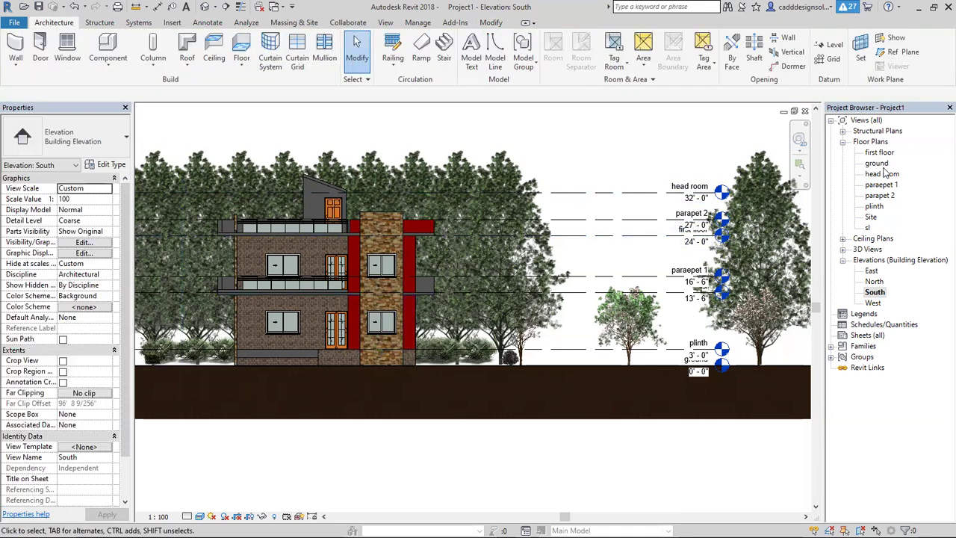
Draw a vertical building section line through the staircase on the plinth floor plan and open the resulting section view.
{"action": "double_click", "coordinate": [879, 210]}
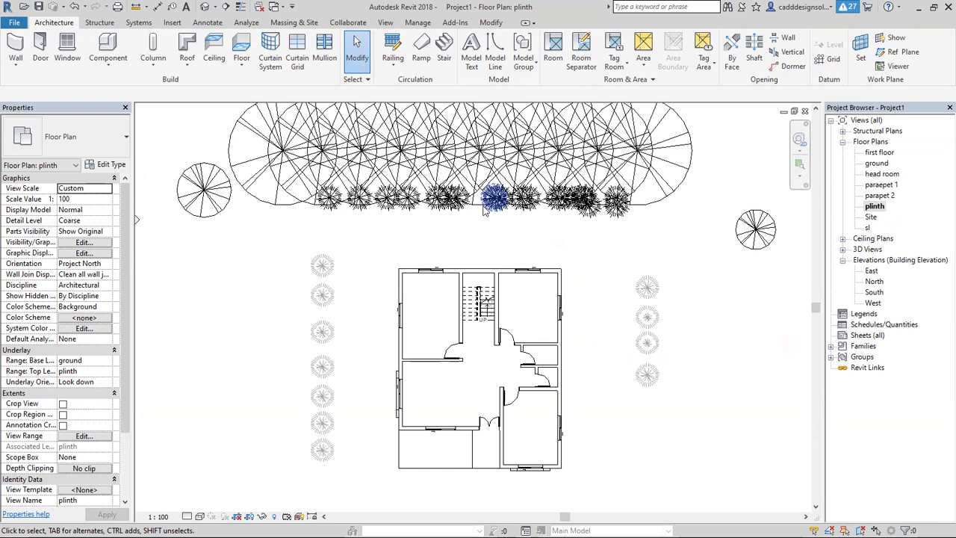
{"action": "scroll", "coordinate": [466, 200], "scroll_direction": "down", "scroll_amount": 1}
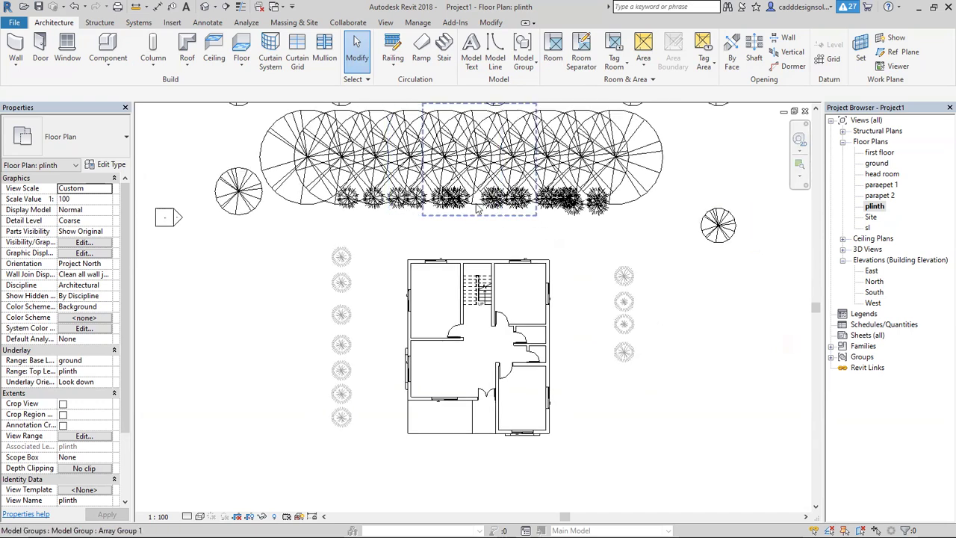
{"action": "left_click", "coordinate": [225, 8]}
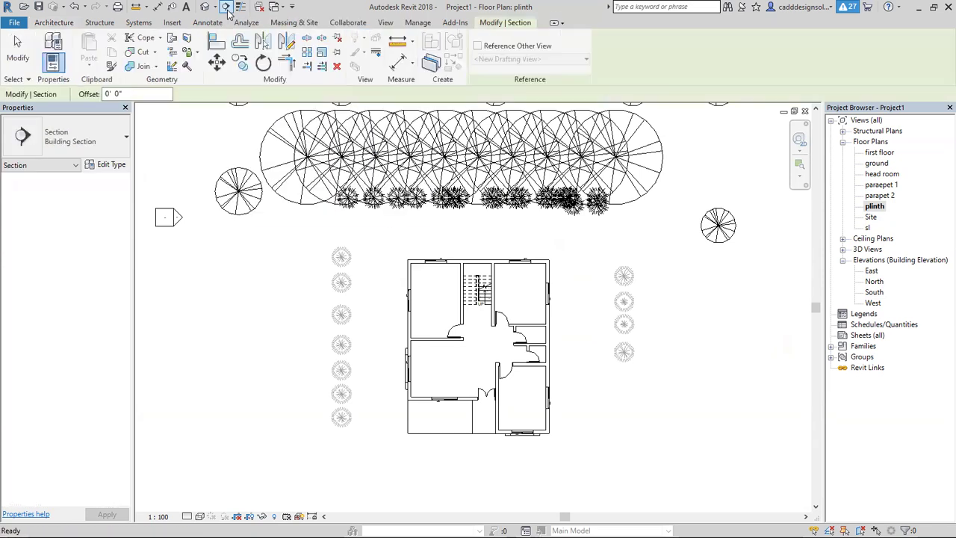
{"action": "left_click", "coordinate": [469, 239]}
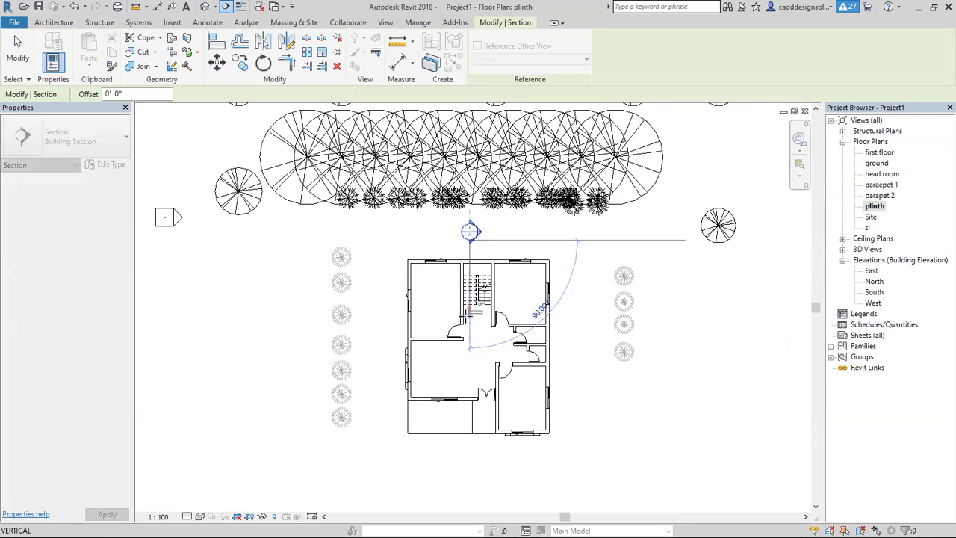
{"action": "left_click", "coordinate": [469, 455]}
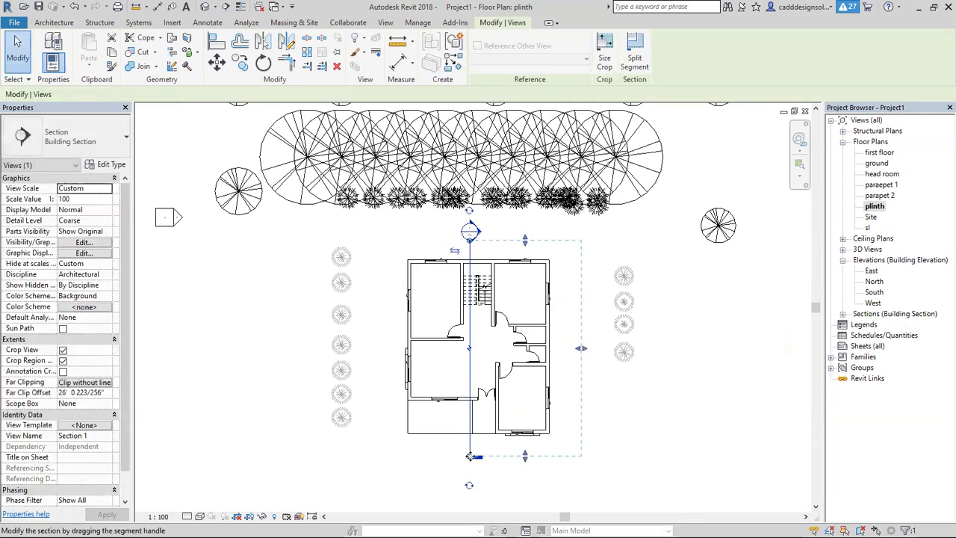
{"action": "left_click", "coordinate": [842, 314]}
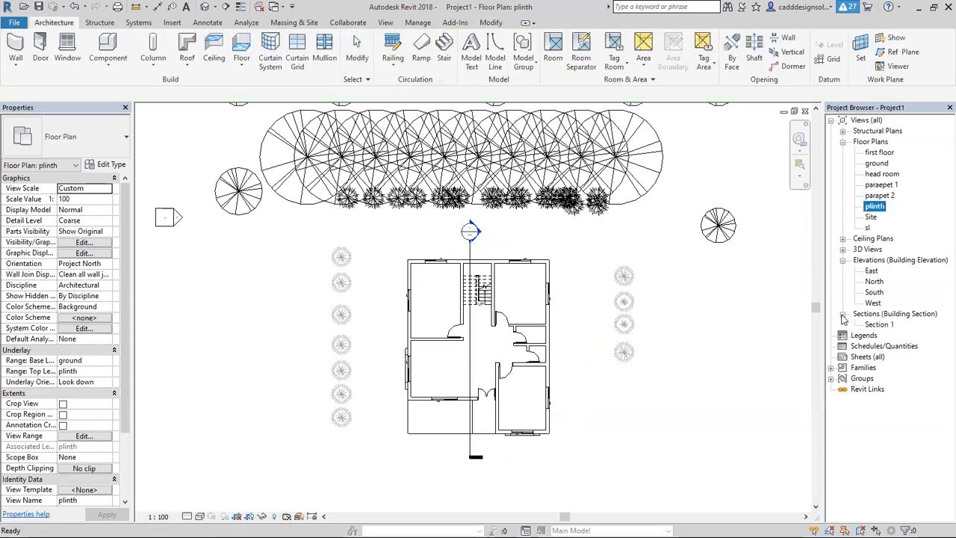
{"action": "double_click", "coordinate": [879, 325]}
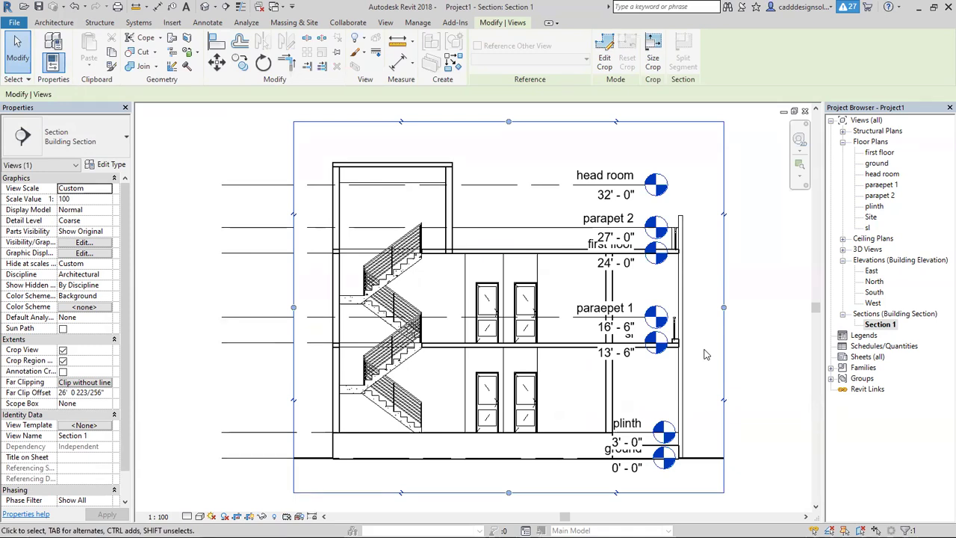
Start a DWG export of the current section view only, keeping the in-session export setup.
{"action": "left_click", "coordinate": [20, 24]}
{"action": "left_click", "coordinate": [45, 195]}
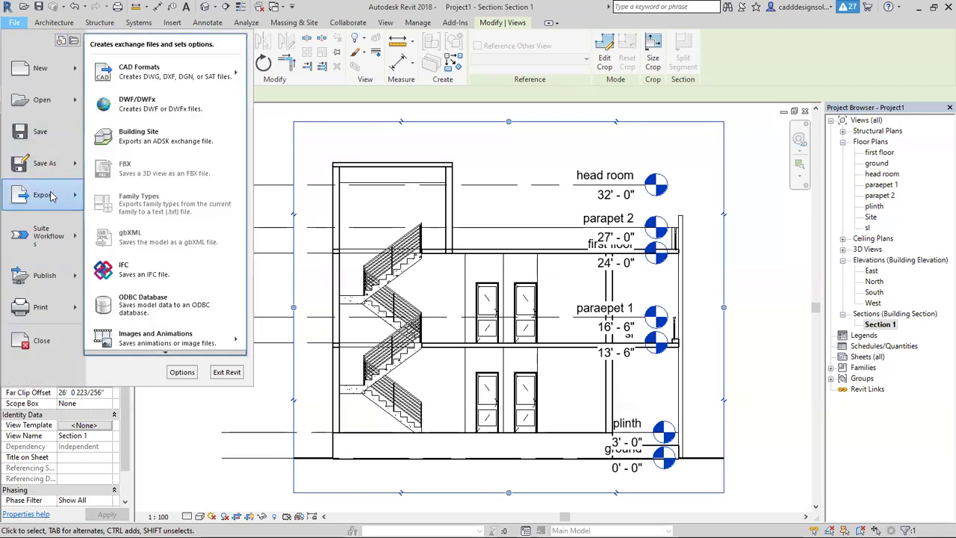
{"action": "mouse_move", "coordinate": [194, 80]}
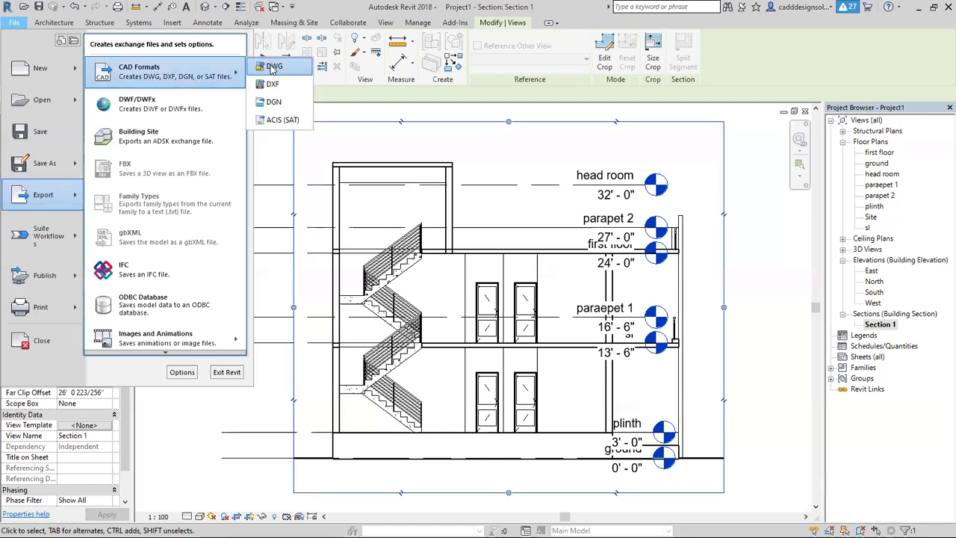
{"action": "left_click", "coordinate": [273, 67]}
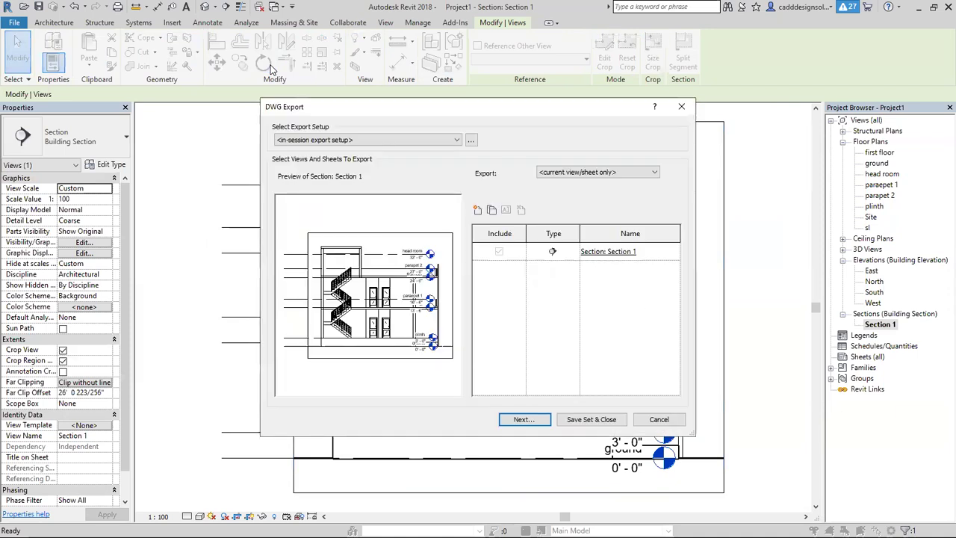
{"action": "left_click", "coordinate": [523, 420]}
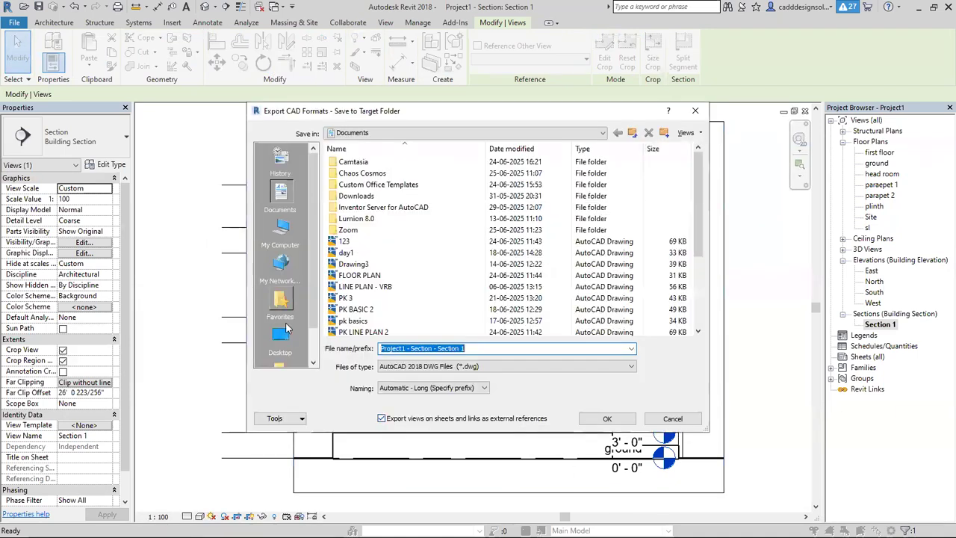
Export the section to the Desktop as an AutoCAD 2018 DWG file named "Section - Section 1".
{"action": "left_click", "coordinate": [282, 334]}
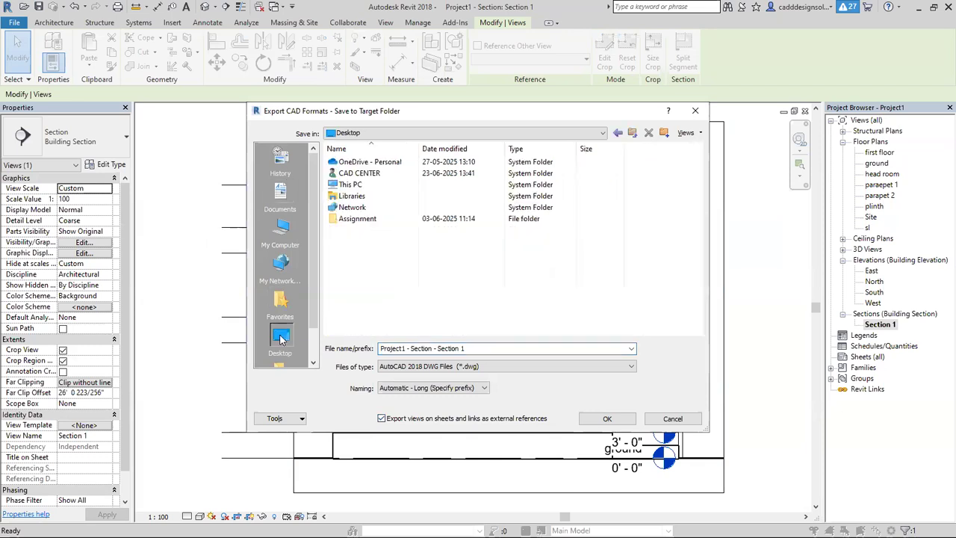
{"action": "double_click", "coordinate": [410, 348]}
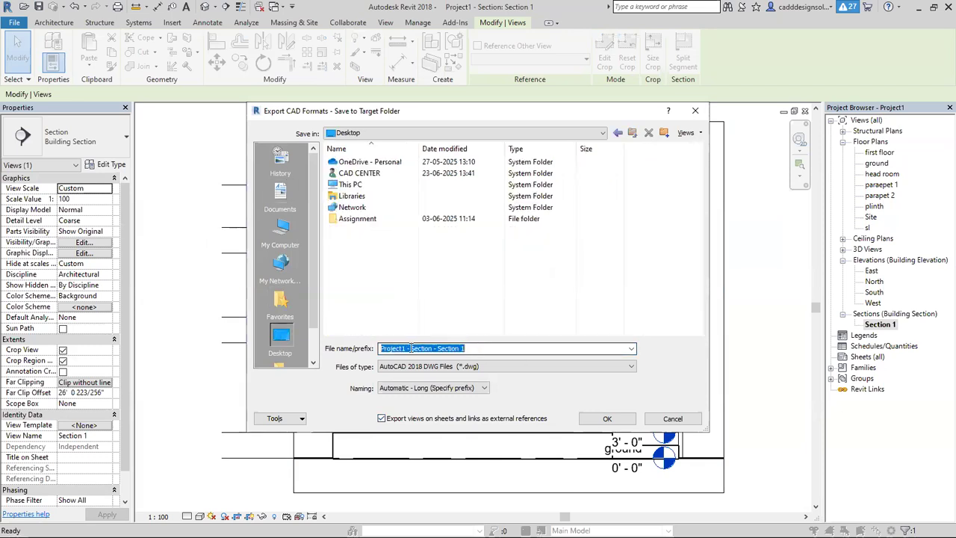
{"action": "left_click_drag", "start_coordinate": [410, 348], "coordinate": [337, 358]}
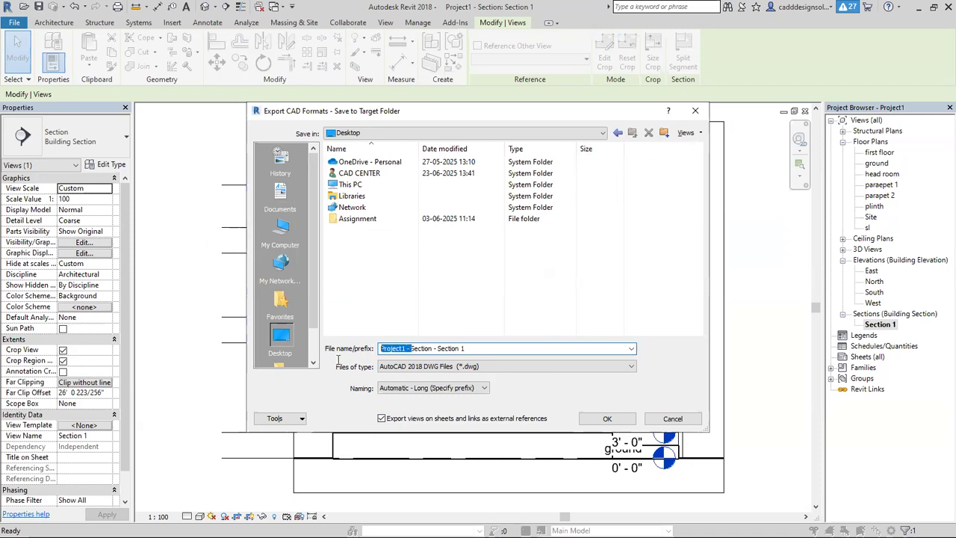
{"action": "key", "text": "Delete"}
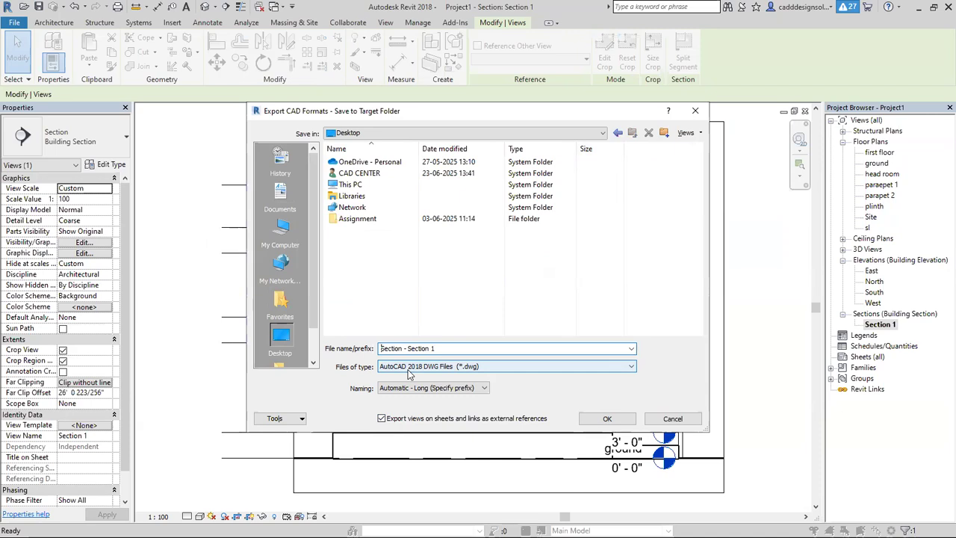
{"action": "left_click", "coordinate": [605, 419]}
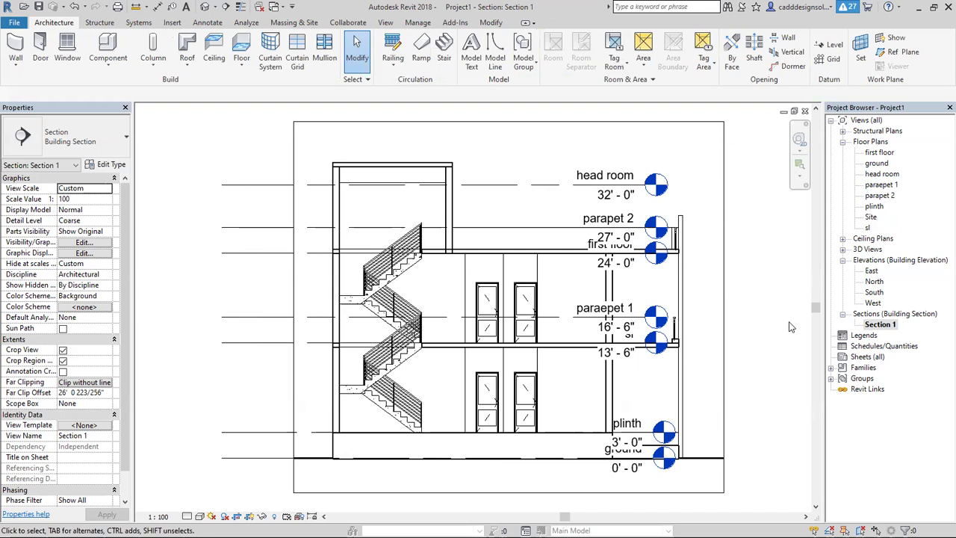
Close Revit together with its open project and refresh the desktop.
{"action": "left_click", "coordinate": [949, 7]}
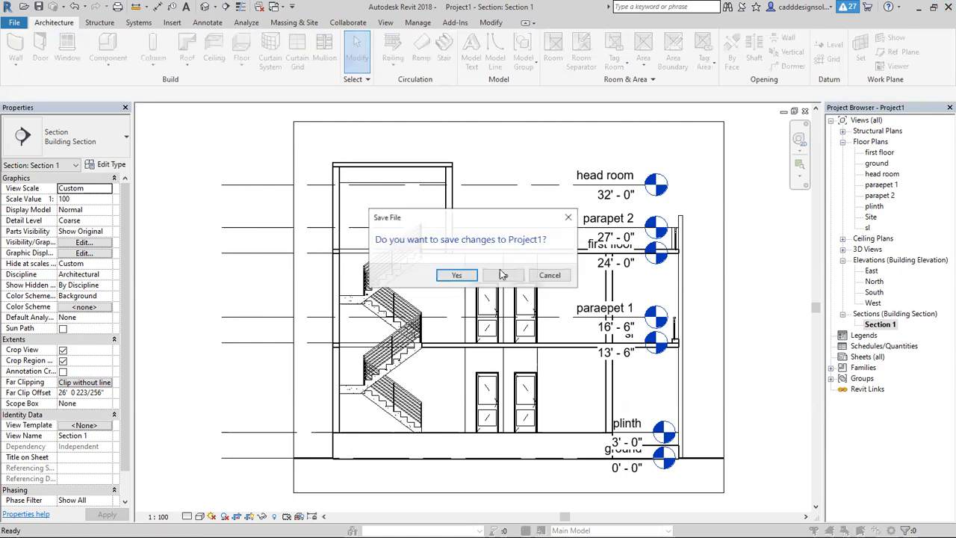
{"action": "left_click", "coordinate": [457, 276]}
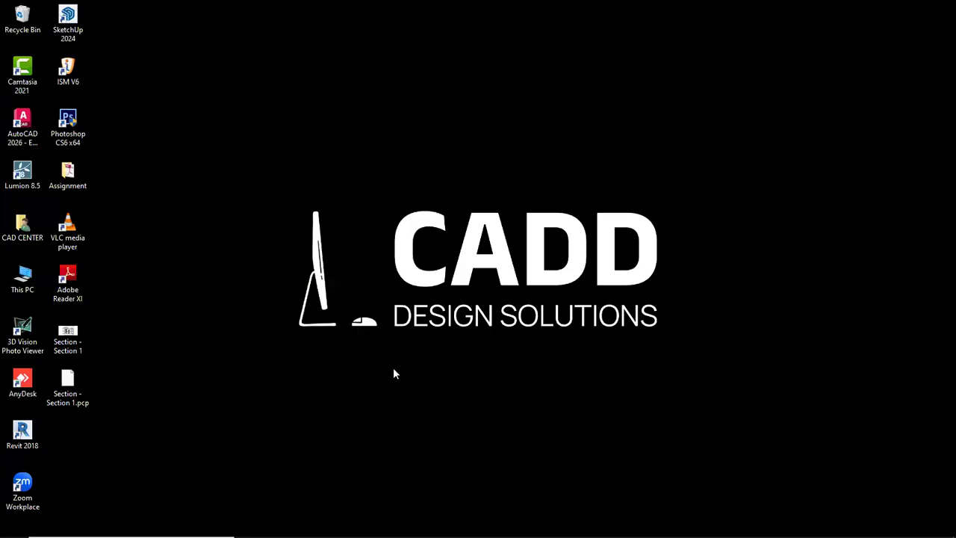
{"action": "right_click", "coordinate": [393, 369]}
{"action": "left_click", "coordinate": [394, 361]}
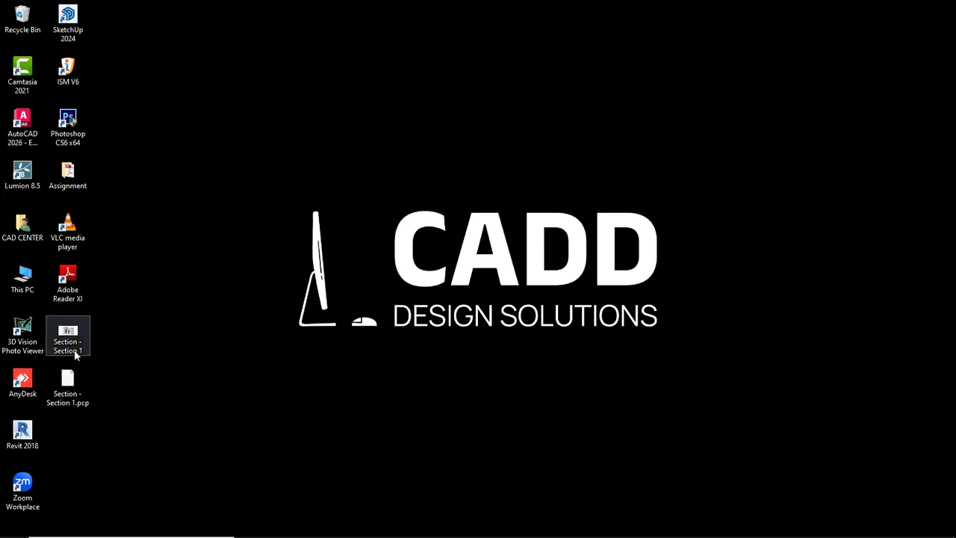
Start AutoCAD 2026, dismiss the drawing recovery notice and open the "Section - Section 1" drawing from the Desktop.
{"action": "double_click", "coordinate": [31, 139]}
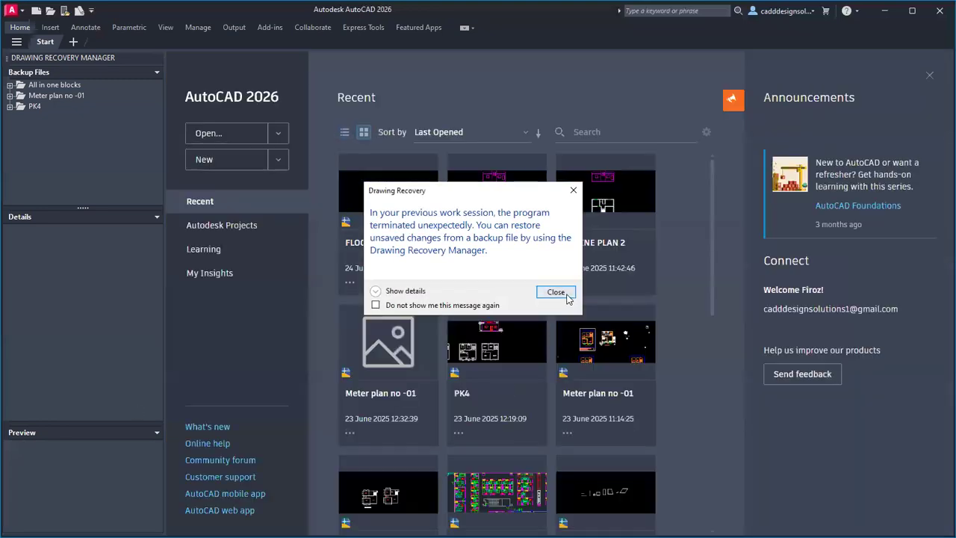
{"action": "left_click", "coordinate": [562, 291]}
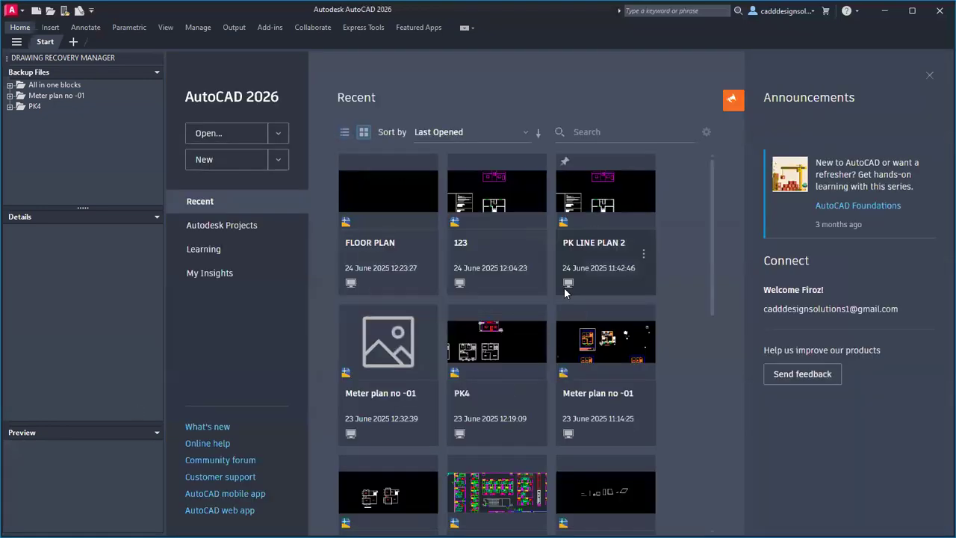
{"action": "left_click", "coordinate": [224, 134]}
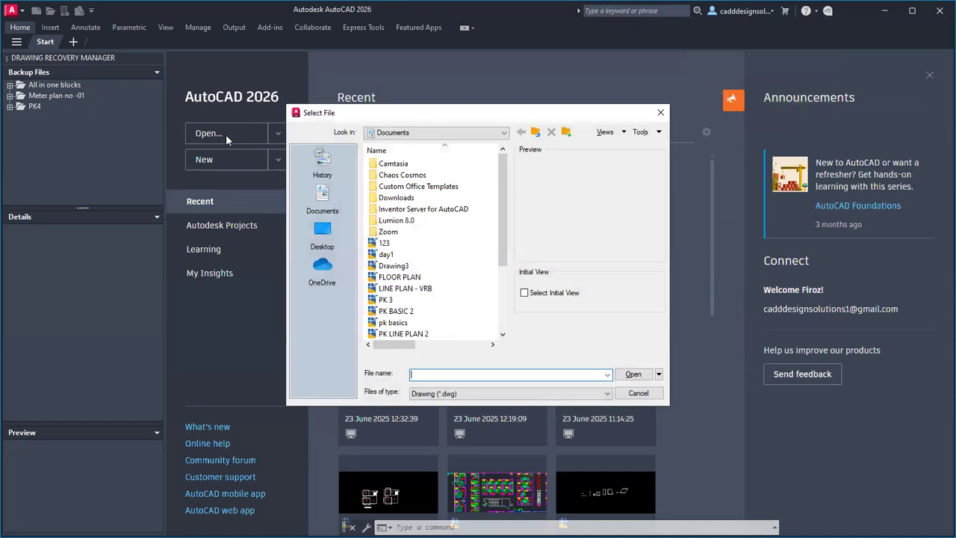
{"action": "left_click", "coordinate": [322, 235]}
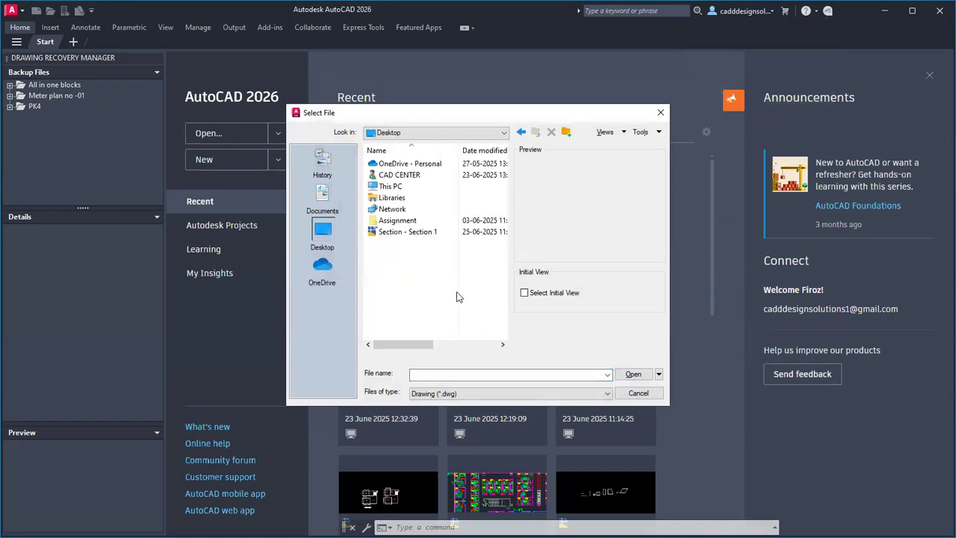
{"action": "left_click", "coordinate": [433, 233]}
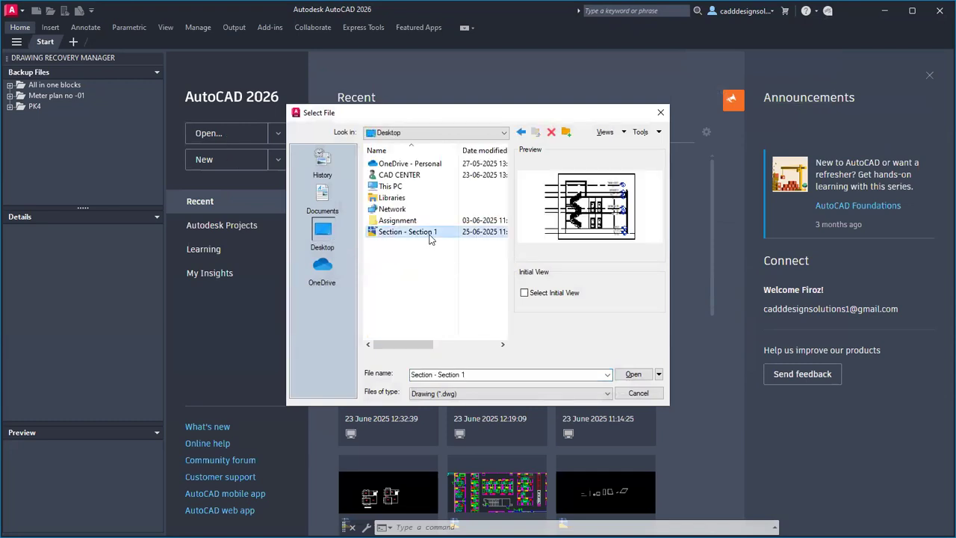
{"action": "left_click", "coordinate": [633, 374]}
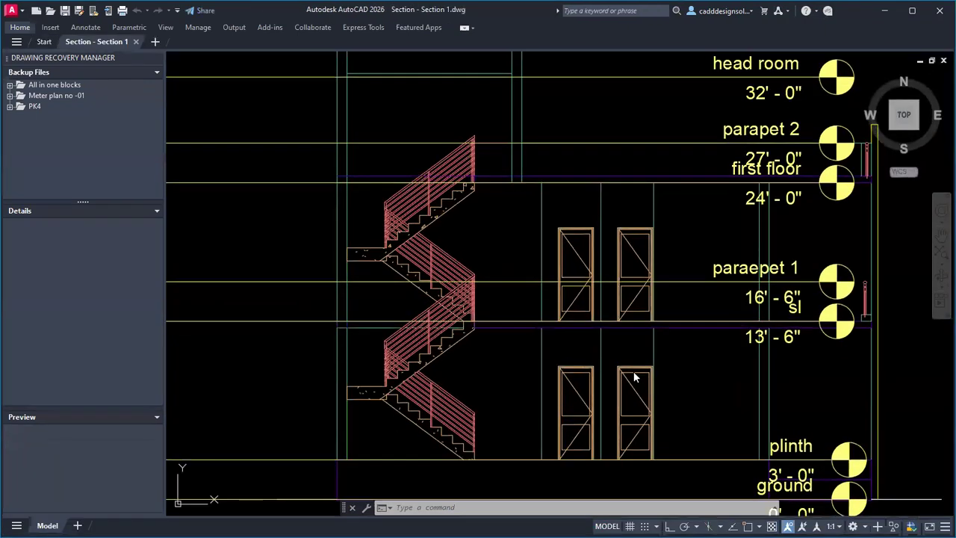
Close the Drawing Recovery Manager and erase the horizontal level lines that extend beyond the staircase side of the section.
{"action": "scroll", "coordinate": [373, 276], "scroll_direction": "down", "scroll_amount": 6}
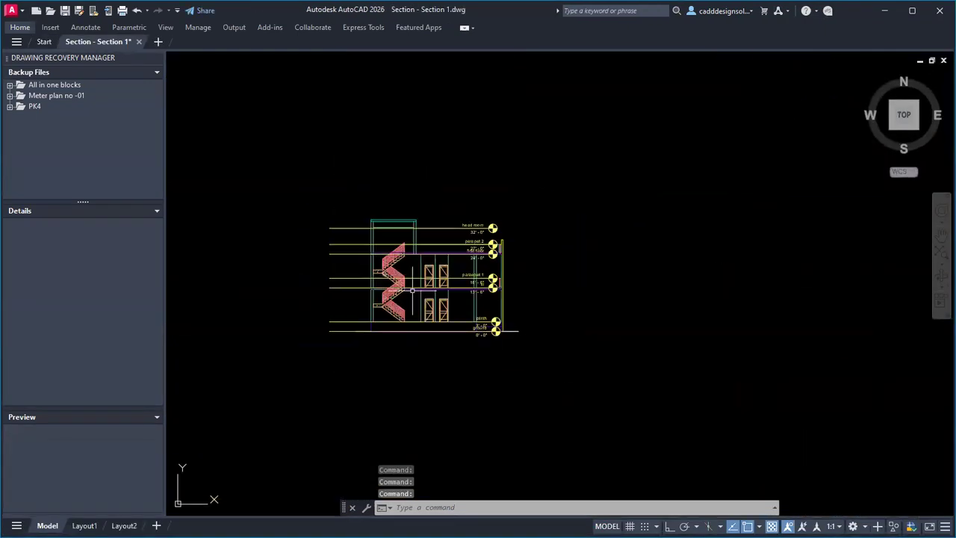
{"action": "scroll", "coordinate": [366, 305], "scroll_direction": "up", "scroll_amount": 4}
{"action": "left_click", "coordinate": [154, 59]}
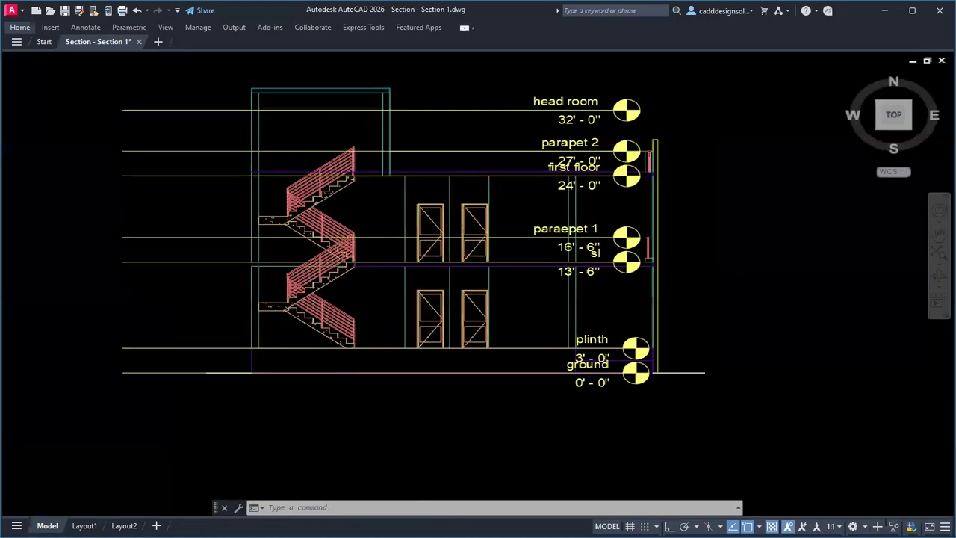
{"action": "left_click", "coordinate": [256, 352]}
{"action": "left_click", "coordinate": [196, 97]}
{"action": "key", "text": "Delete"}
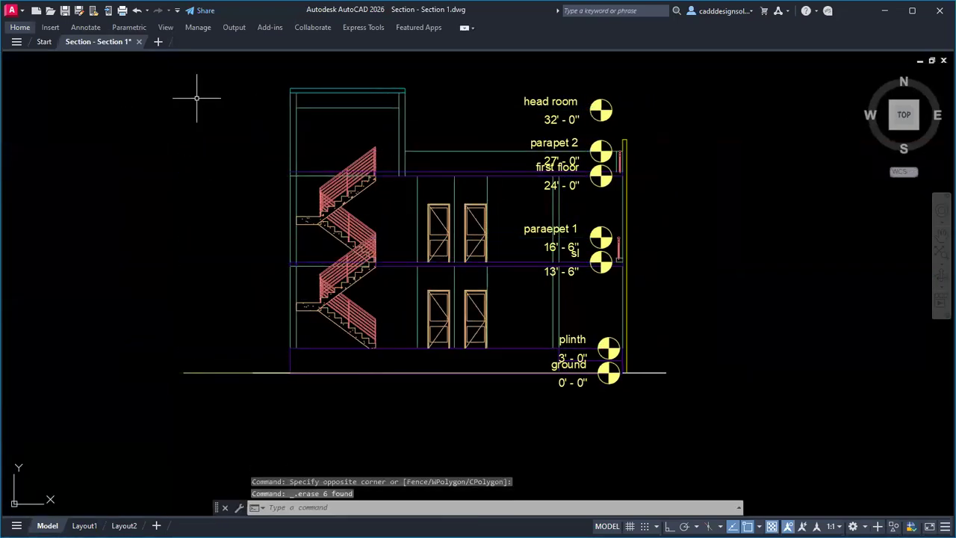
Erase all level names, height texts and round level markers from the section drawing, including the plinth and ground markers.
{"action": "left_click", "coordinate": [505, 74]}
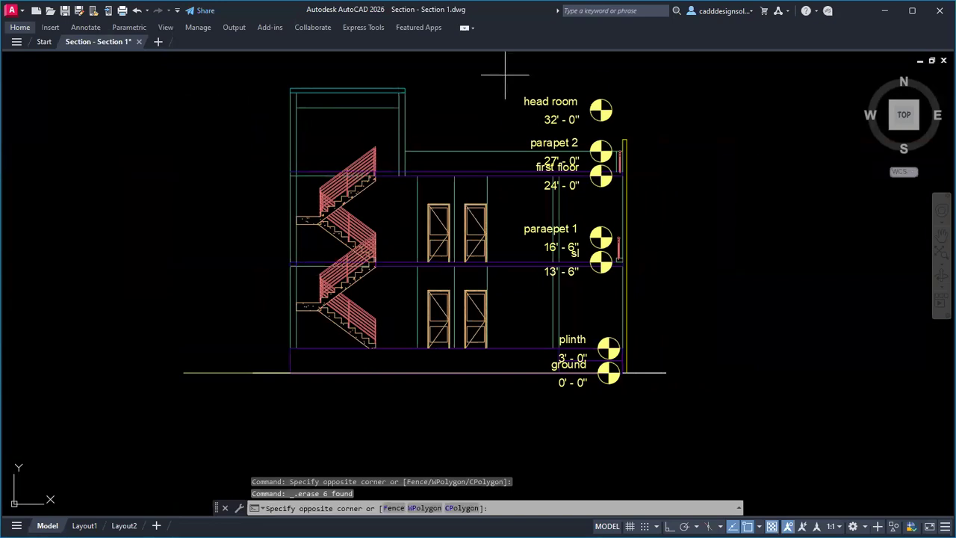
{"action": "left_click", "coordinate": [618, 403]}
{"action": "key", "text": "Delete"}
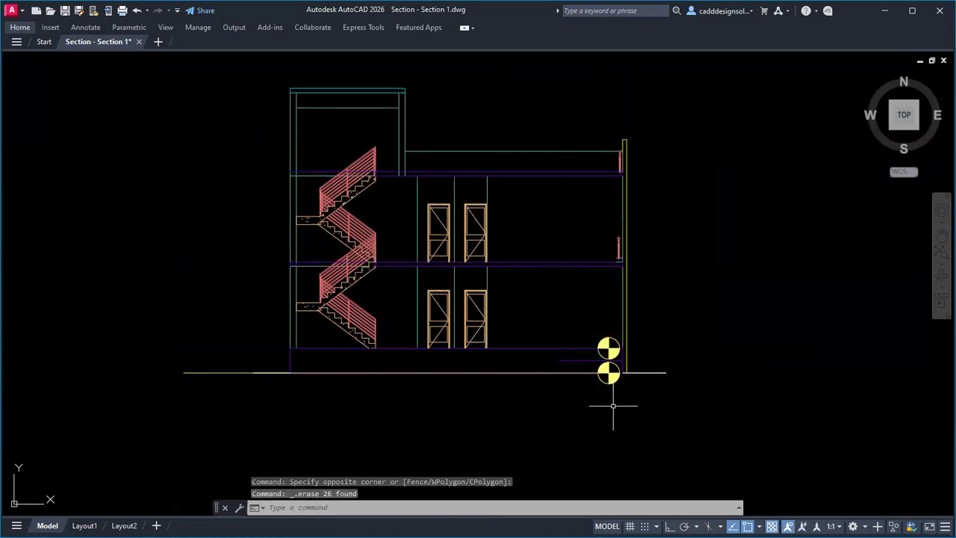
{"action": "scroll", "coordinate": [599, 348], "scroll_direction": "up", "scroll_amount": 4}
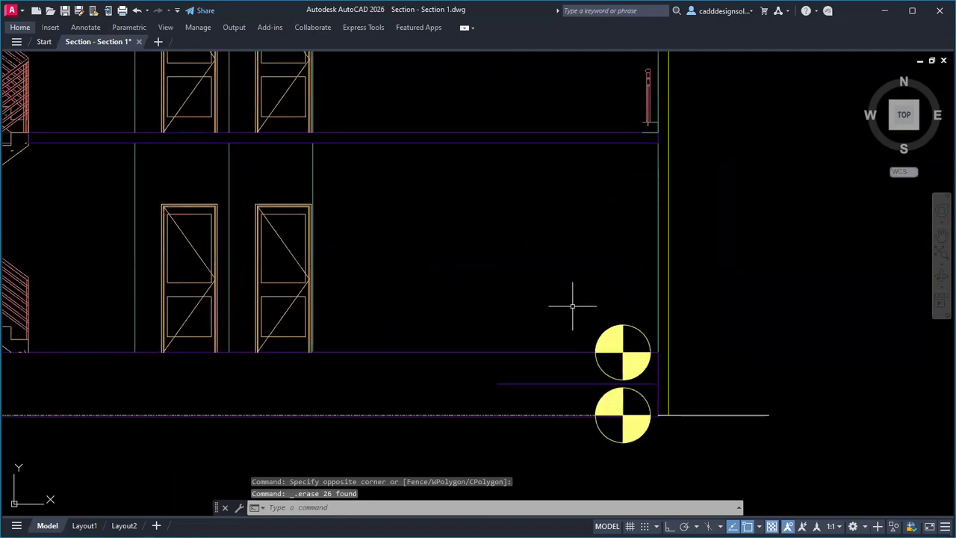
{"action": "left_click", "coordinate": [572, 306]}
{"action": "left_click", "coordinate": [656, 452]}
{"action": "key", "text": "Delete"}
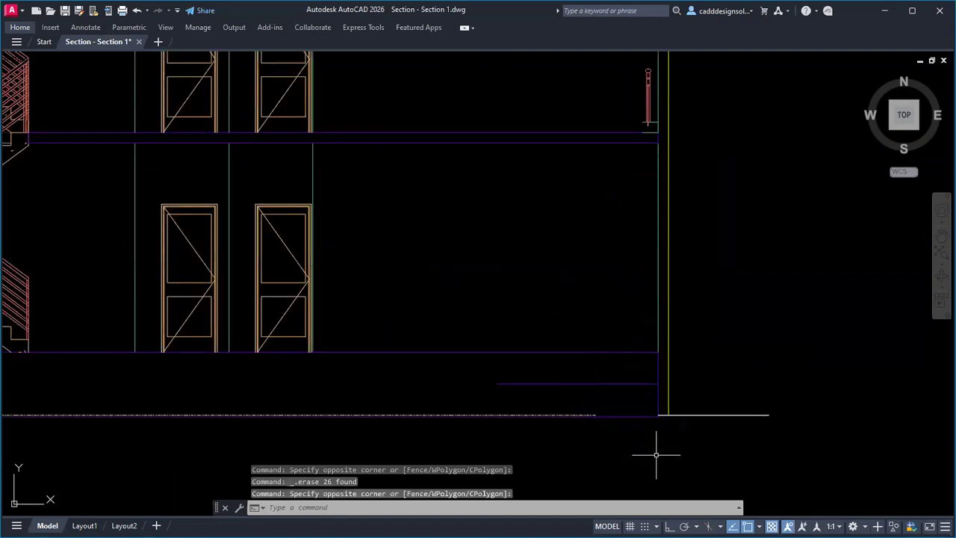
Trim the intermediate floor slab lines between the doors and the outer wall with a fence, and undo the trim.
{"action": "scroll", "coordinate": [562, 340], "scroll_direction": "down", "scroll_amount": 4}
{"action": "middle_click_drag", "start_coordinate": [559, 320], "coordinate": [557, 357]}
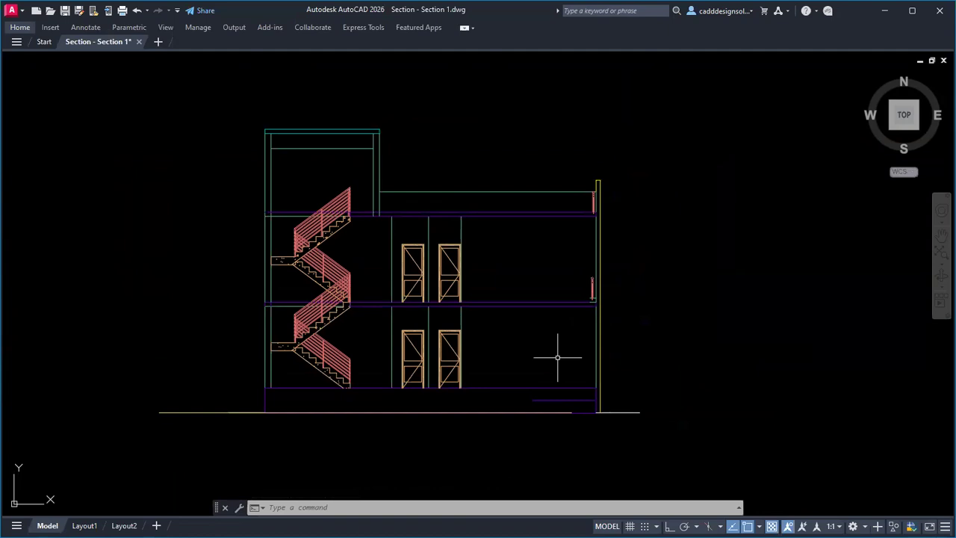
{"action": "type", "text": "tr"}
{"action": "key", "text": "Return"}
{"action": "left_click_drag", "start_coordinate": [549, 337], "coordinate": [549, 290]}
{"action": "key", "text": "Escape"}
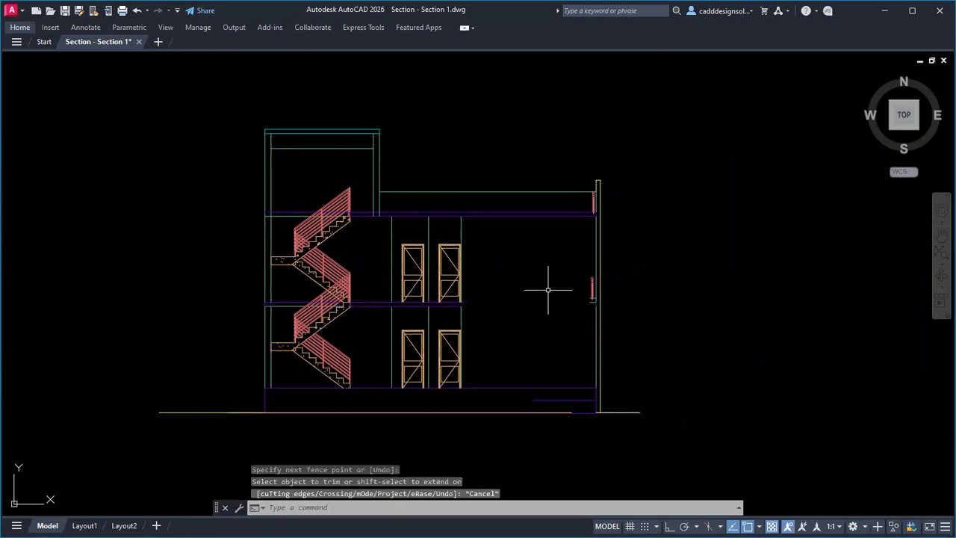
{"action": "key", "text": "ctrl+z"}
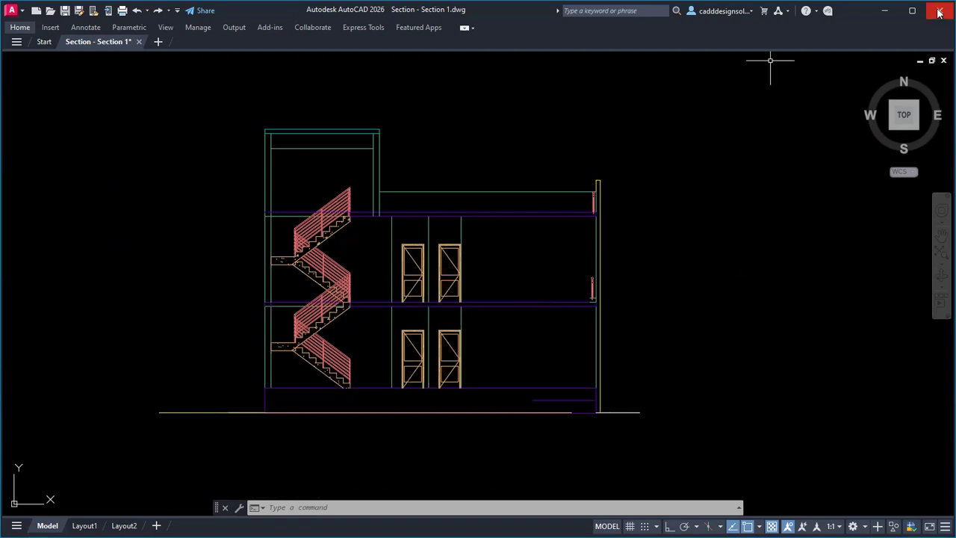
Open the recent "Meter plan no -01" drawing and look over its floor plans and furniture layout.
{"action": "left_click", "coordinate": [43, 42]}
{"action": "left_click", "coordinate": [452, 342]}
{"action": "scroll", "coordinate": [394, 308], "scroll_direction": "down", "scroll_amount": 8}
{"action": "scroll", "coordinate": [400, 339], "scroll_direction": "up", "scroll_amount": 6}
{"action": "middle_click_drag", "start_coordinate": [416, 289], "coordinate": [483, 424]}
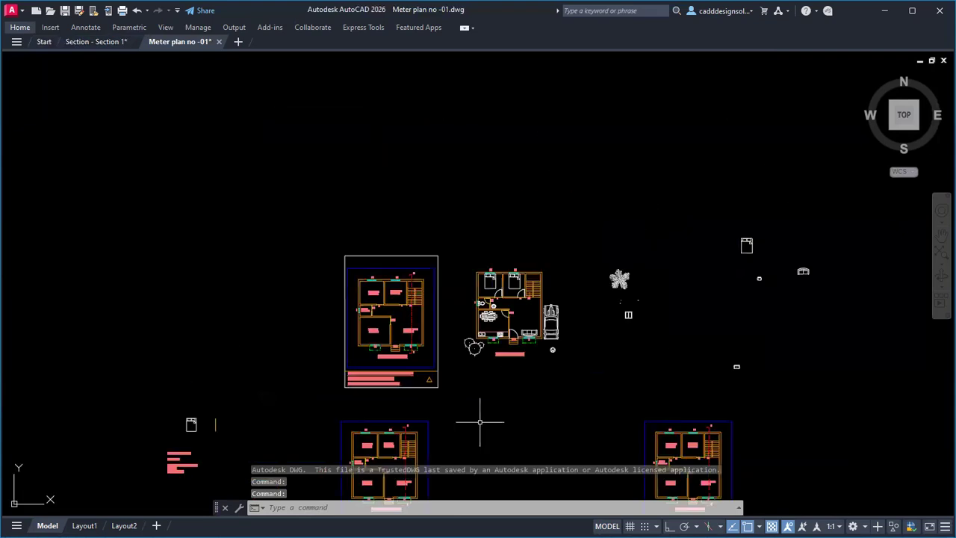
{"action": "scroll", "coordinate": [478, 421], "scroll_direction": "down", "scroll_amount": 3}
{"action": "scroll", "coordinate": [472, 427], "scroll_direction": "up", "scroll_amount": 4}
{"action": "scroll", "coordinate": [453, 330], "scroll_direction": "down", "scroll_amount": 2}
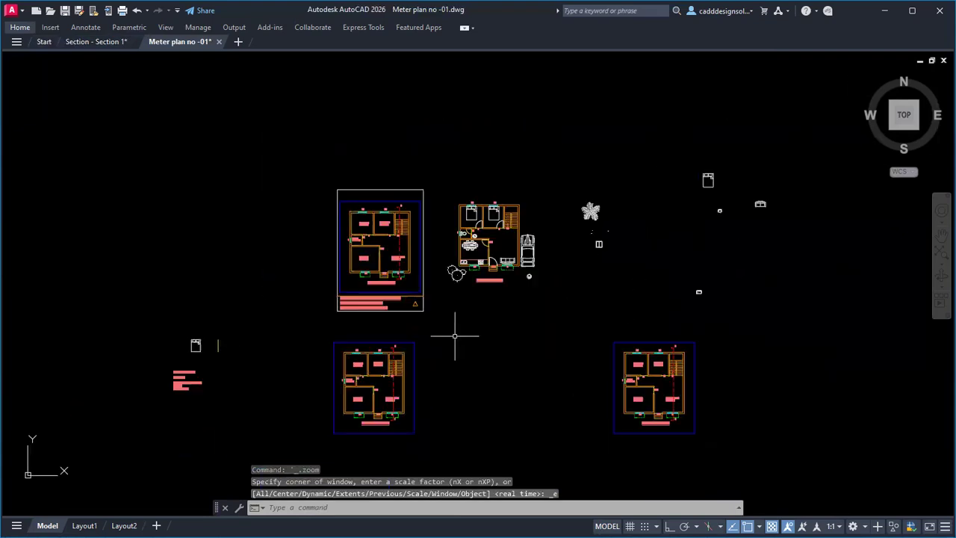
Open the other "Meter plan no -01" drawing from the APP folder on the E: drive and frame its elevation and floor plan.
{"action": "left_click", "coordinate": [45, 43]}
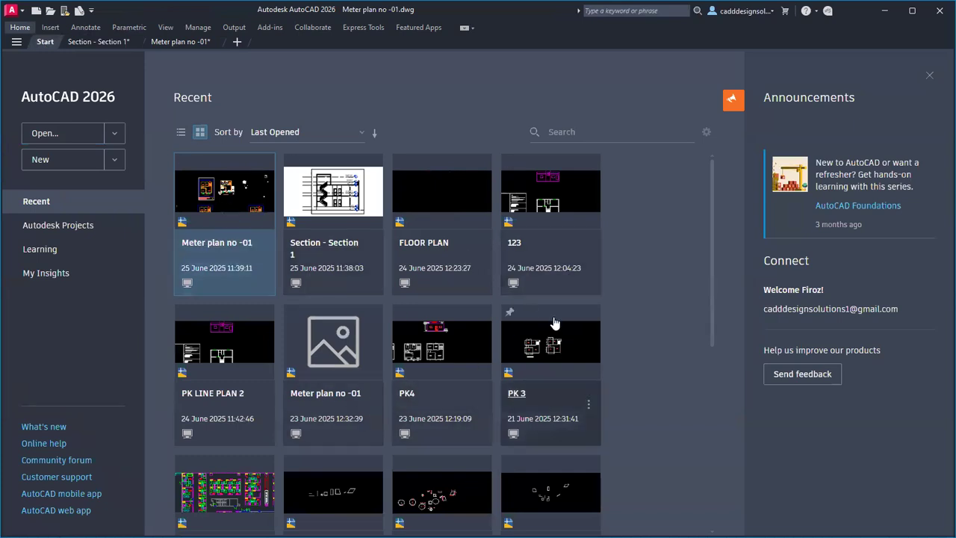
{"action": "scroll", "coordinate": [554, 321], "scroll_direction": "down", "scroll_amount": 5}
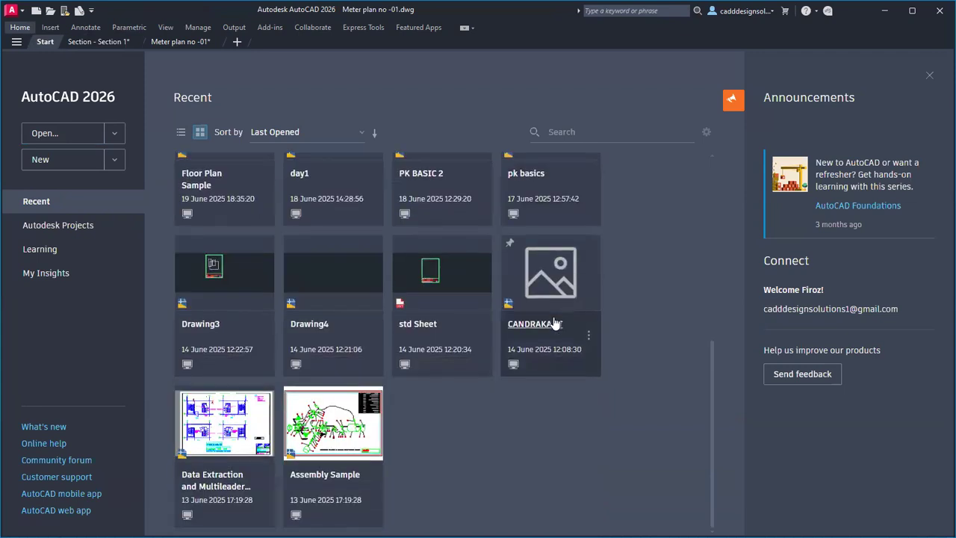
{"action": "scroll", "coordinate": [553, 322], "scroll_direction": "up", "scroll_amount": 5}
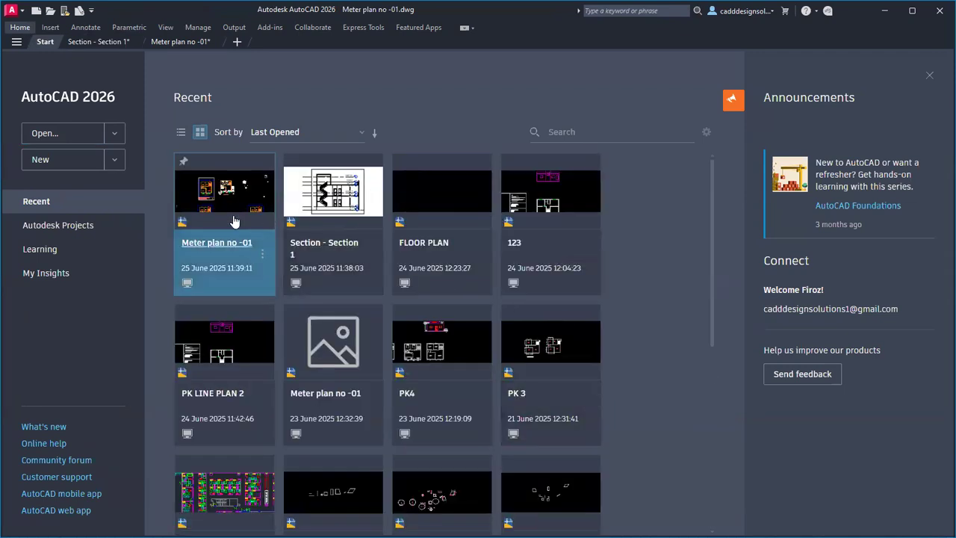
{"action": "left_click", "coordinate": [65, 134]}
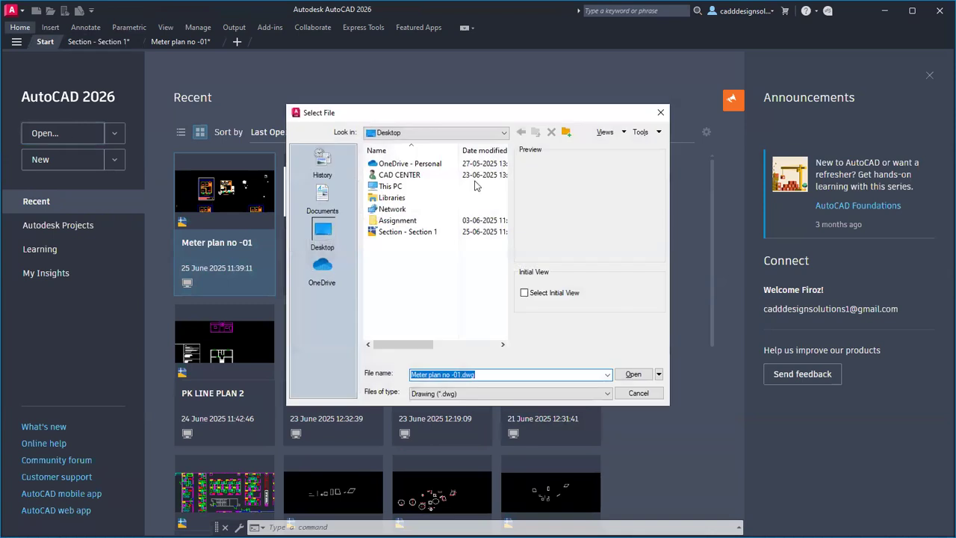
{"action": "left_click", "coordinate": [418, 133]}
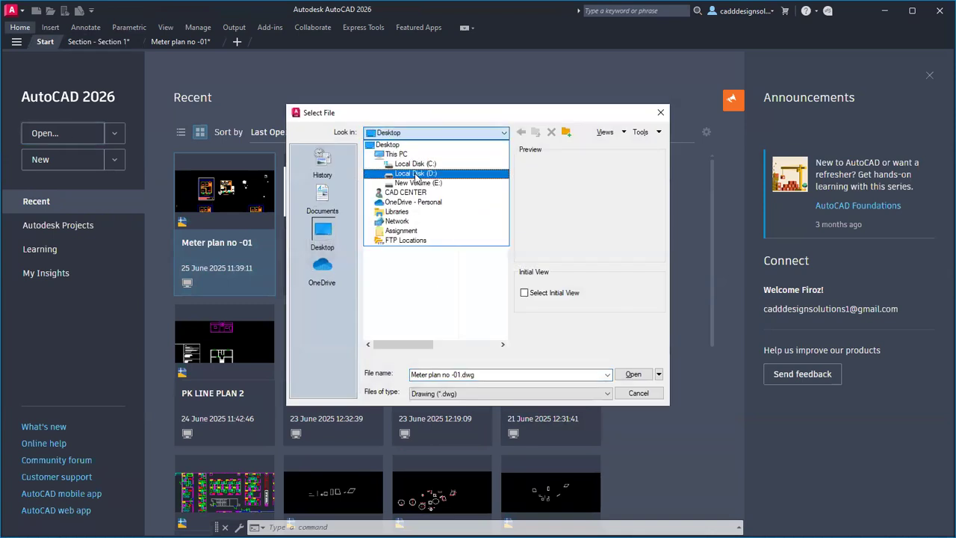
{"action": "left_click", "coordinate": [416, 174]}
{"action": "left_click", "coordinate": [433, 133]}
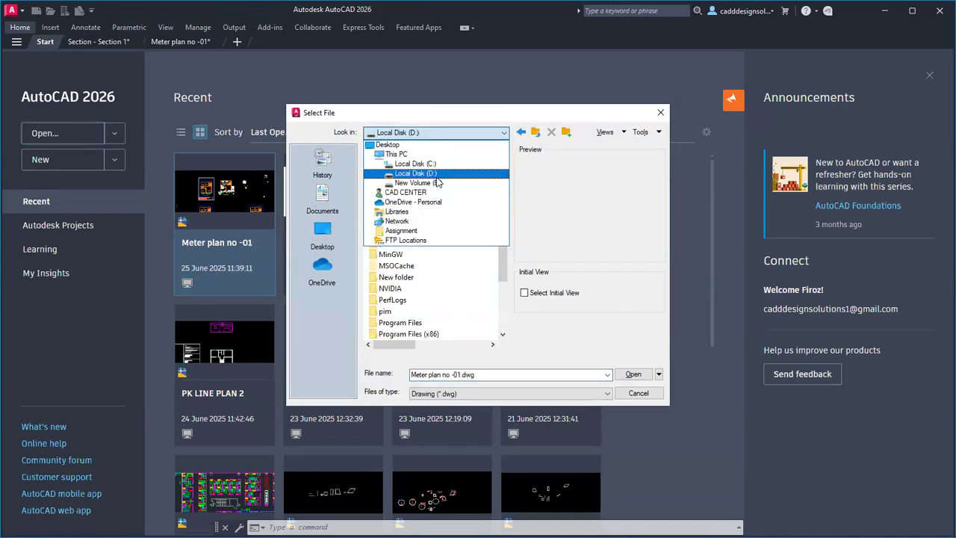
{"action": "left_click", "coordinate": [438, 184]}
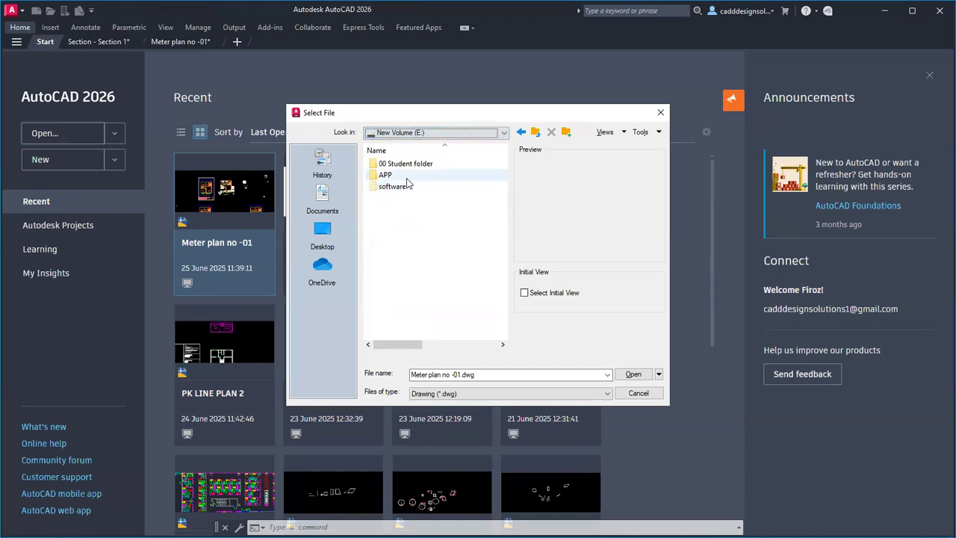
{"action": "double_click", "coordinate": [405, 177]}
{"action": "left_click", "coordinate": [406, 288]}
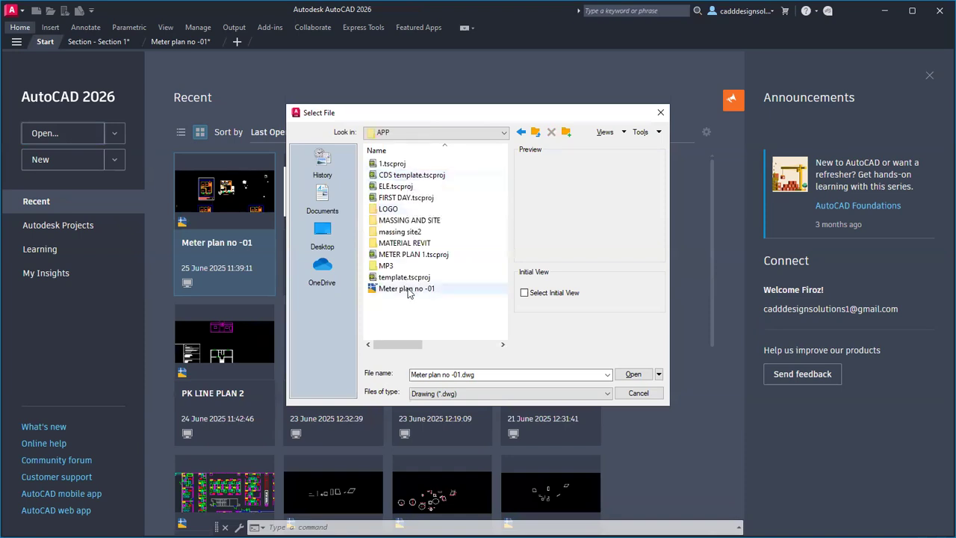
{"action": "left_click", "coordinate": [632, 374]}
{"action": "scroll", "coordinate": [500, 280], "scroll_direction": "up", "scroll_amount": 5}
{"action": "middle_click_drag", "start_coordinate": [389, 271], "coordinate": [414, 271]}
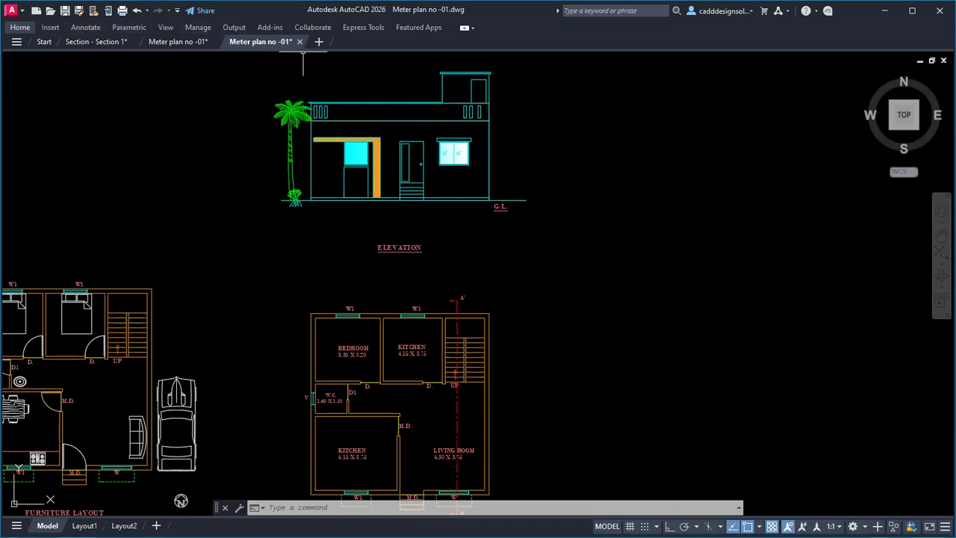
Cycle the ribbon through its minimized states until the full ribbon with all tool panels is displayed.
{"action": "left_click", "coordinate": [464, 28]}
{"action": "left_click", "coordinate": [464, 28]}
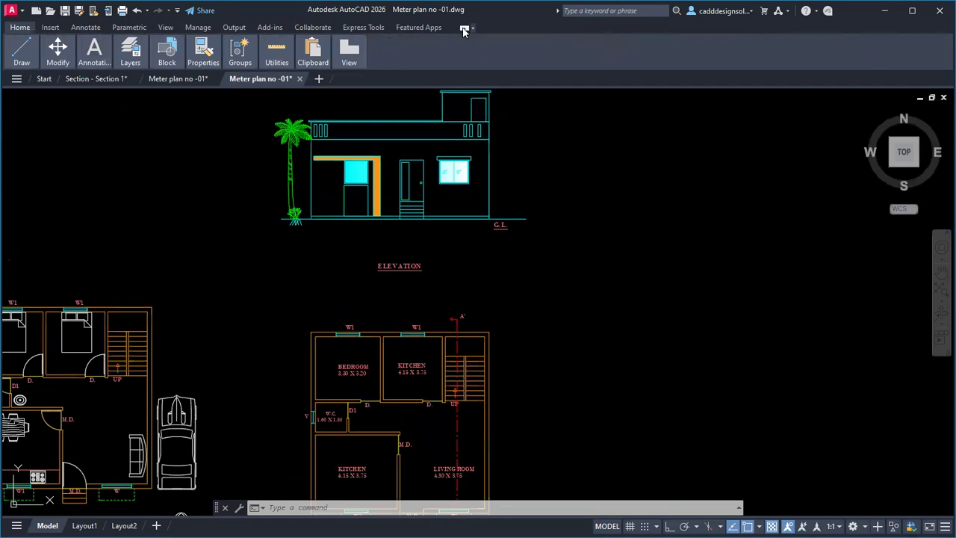
{"action": "left_click", "coordinate": [463, 28]}
{"action": "left_click", "coordinate": [464, 29]}
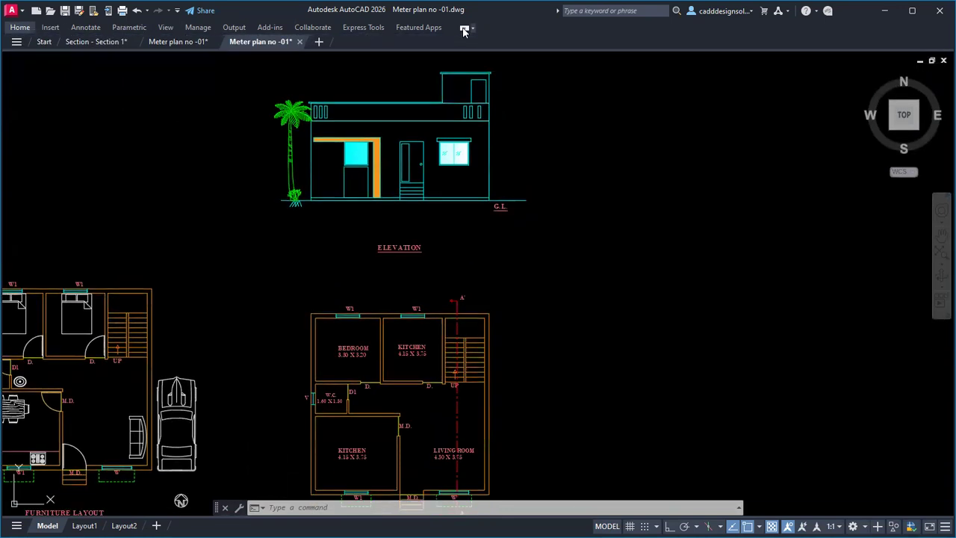
{"action": "left_click", "coordinate": [463, 29]}
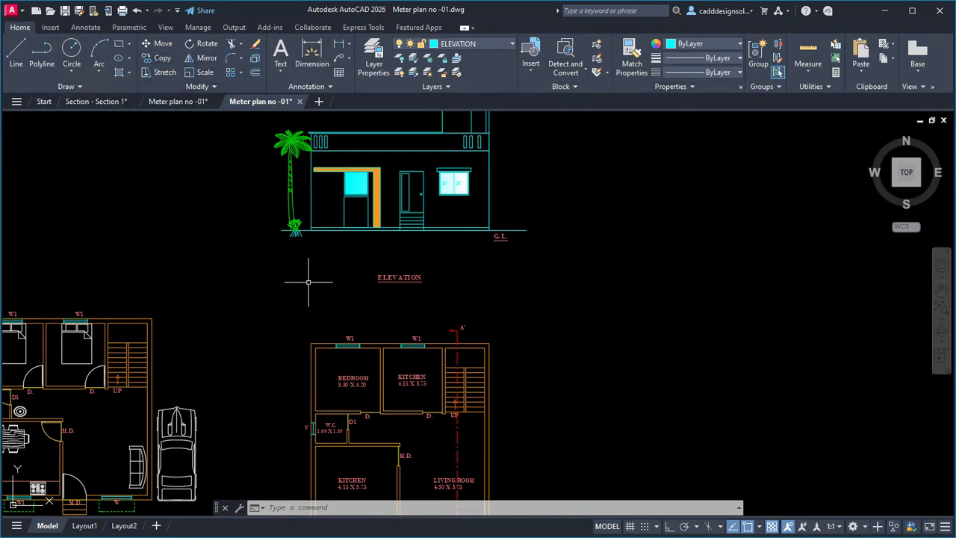
{"action": "scroll", "coordinate": [308, 281], "scroll_direction": "down", "scroll_amount": 4}
{"action": "mouse_move", "coordinate": [311, 273]}
{"action": "middle_mouse_down"}
{"action": "mouse_move", "coordinate": [379, 266]}
{"action": "mouse_move", "coordinate": [299, 286]}
{"action": "middle_mouse_up"}
{"action": "scroll", "coordinate": [379, 280], "scroll_direction": "up", "scroll_amount": 1}
{"action": "scroll", "coordinate": [352, 271], "scroll_direction": "up", "scroll_amount": 3}
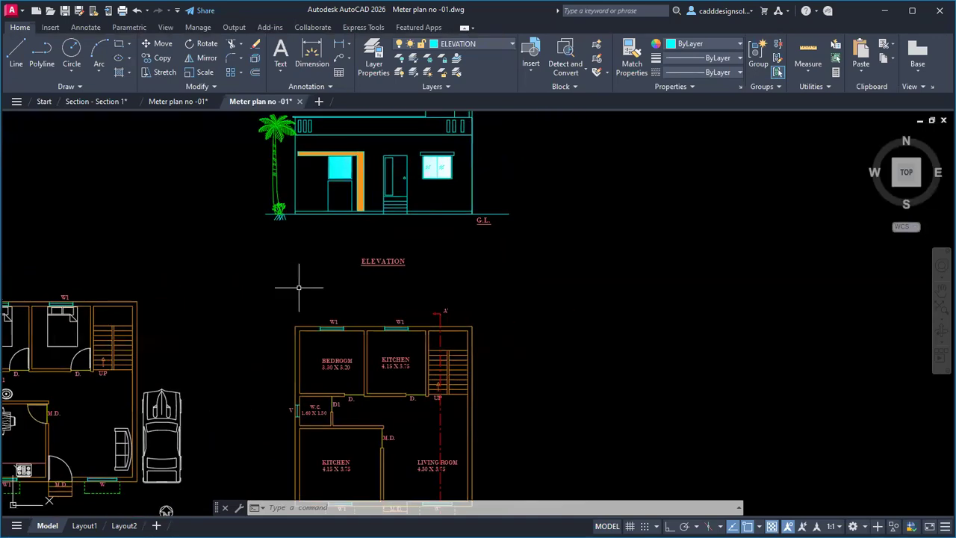
{"action": "scroll", "coordinate": [298, 286], "scroll_direction": "down", "scroll_amount": 3}
{"action": "mouse_move", "coordinate": [365, 291]}
{"action": "middle_mouse_down"}
{"action": "mouse_move", "coordinate": [412, 286]}
{"action": "mouse_move", "coordinate": [369, 300]}
{"action": "middle_mouse_up"}
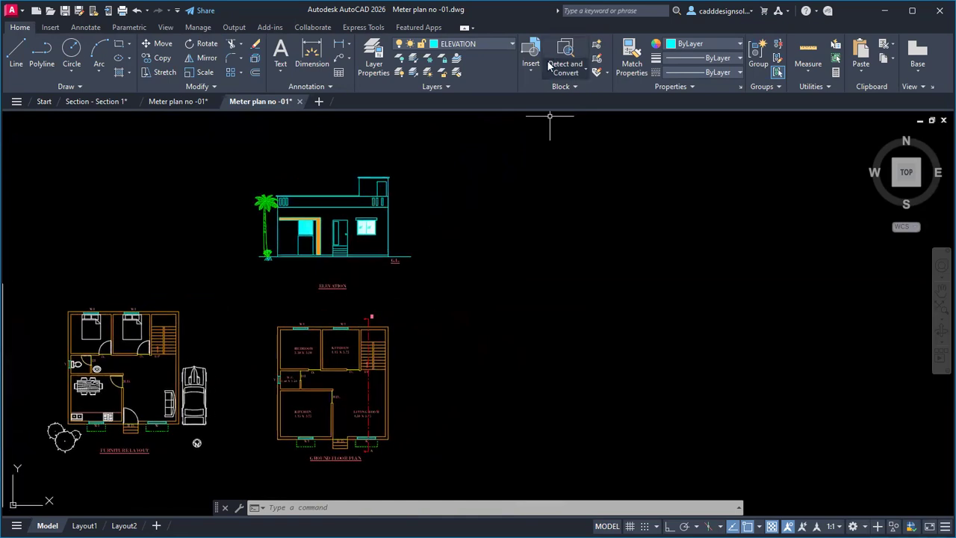
Create a new layer named "section line" and set its colour to red.
{"action": "left_click", "coordinate": [370, 67]}
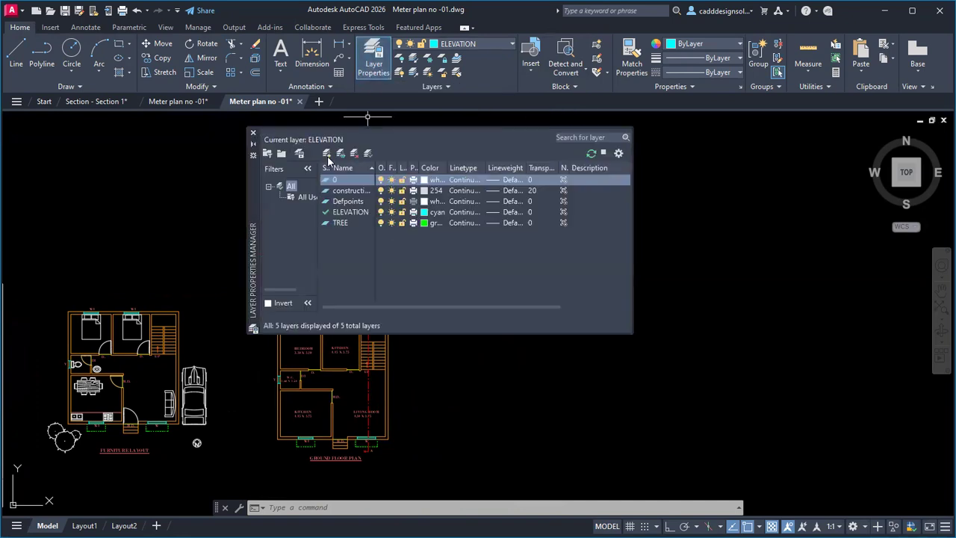
{"action": "left_click", "coordinate": [327, 154]}
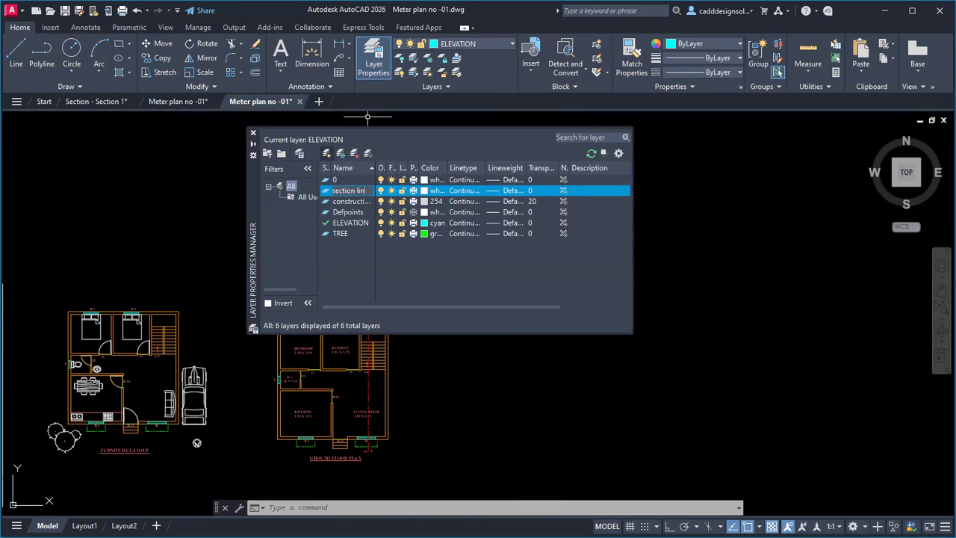
{"action": "left_click", "coordinate": [423, 191]}
{"action": "left_click", "coordinate": [385, 289]}
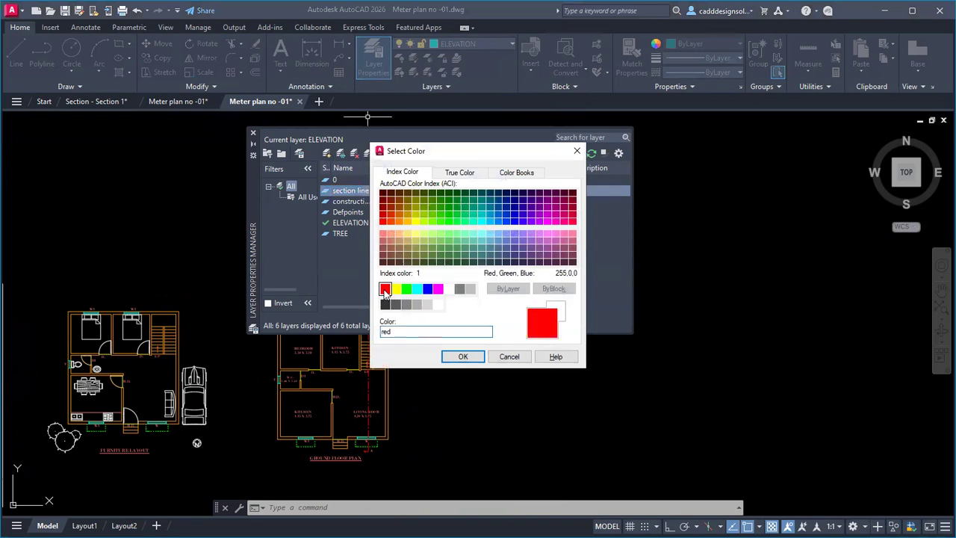
{"action": "left_click", "coordinate": [463, 356]}
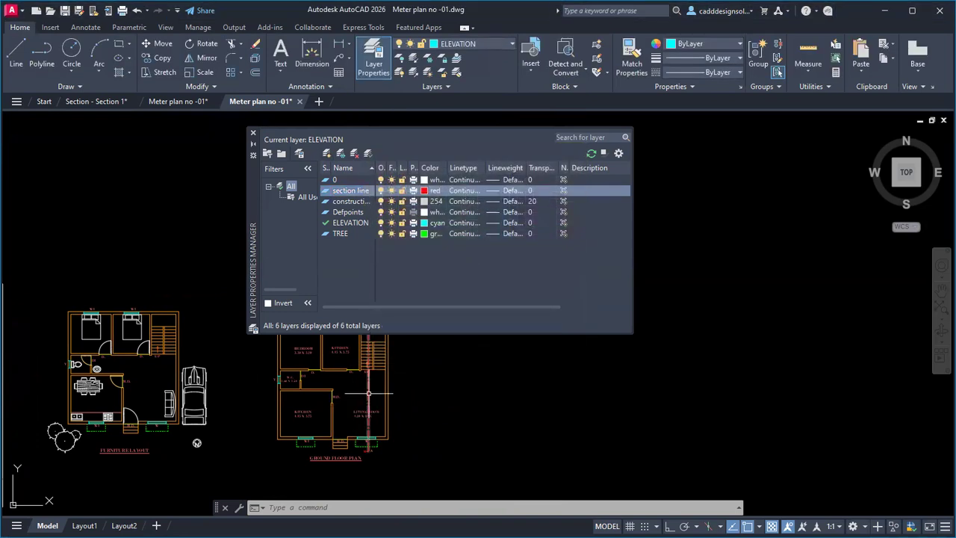
Reload the CENTER linetype, assign it to the section line layer, and close the layer manager.
{"action": "left_click", "coordinate": [465, 191]}
{"action": "left_click", "coordinate": [505, 329]}
{"action": "left_click", "coordinate": [404, 241]}
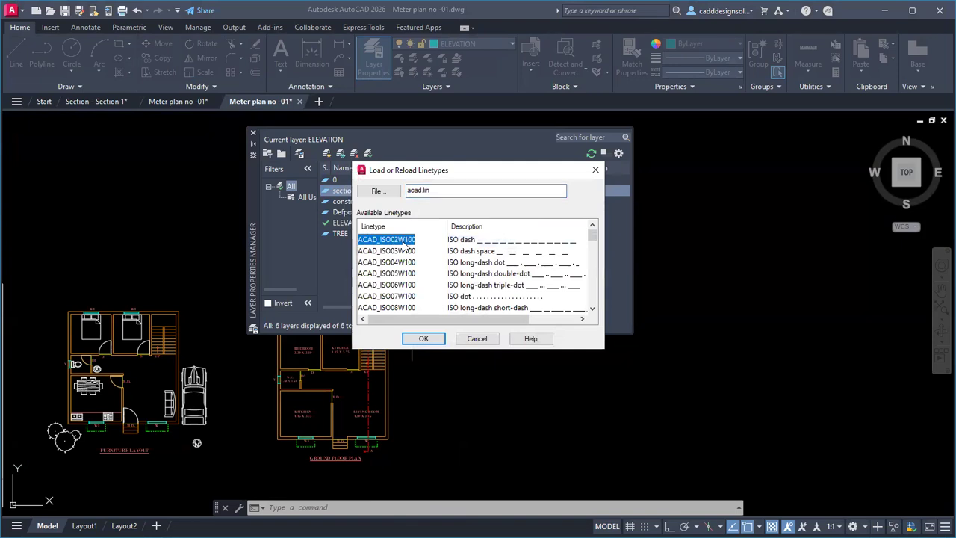
{"action": "scroll", "coordinate": [404, 268], "scroll_direction": "down", "scroll_amount": 6}
{"action": "left_click", "coordinate": [403, 239]}
{"action": "left_click", "coordinate": [422, 338]}
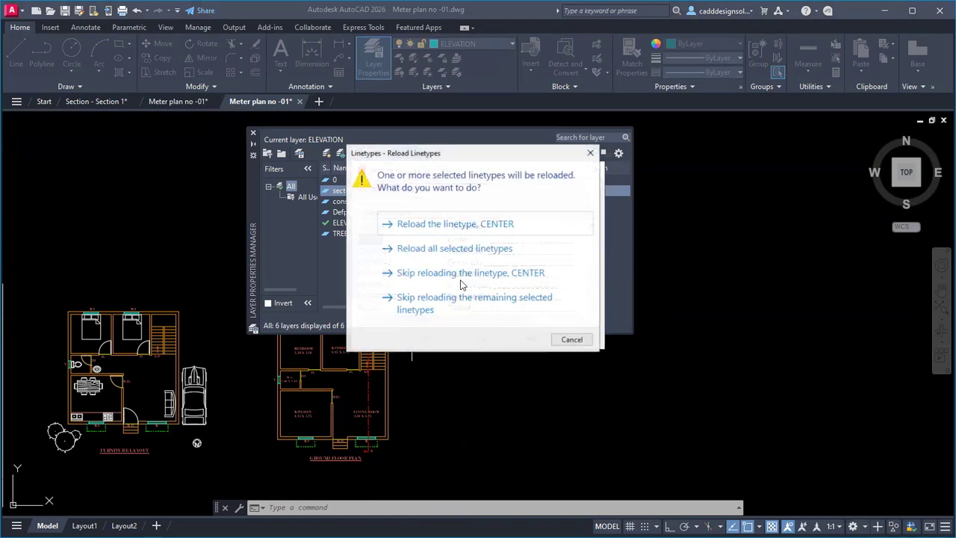
{"action": "left_click", "coordinate": [441, 224]}
{"action": "left_click", "coordinate": [448, 229]}
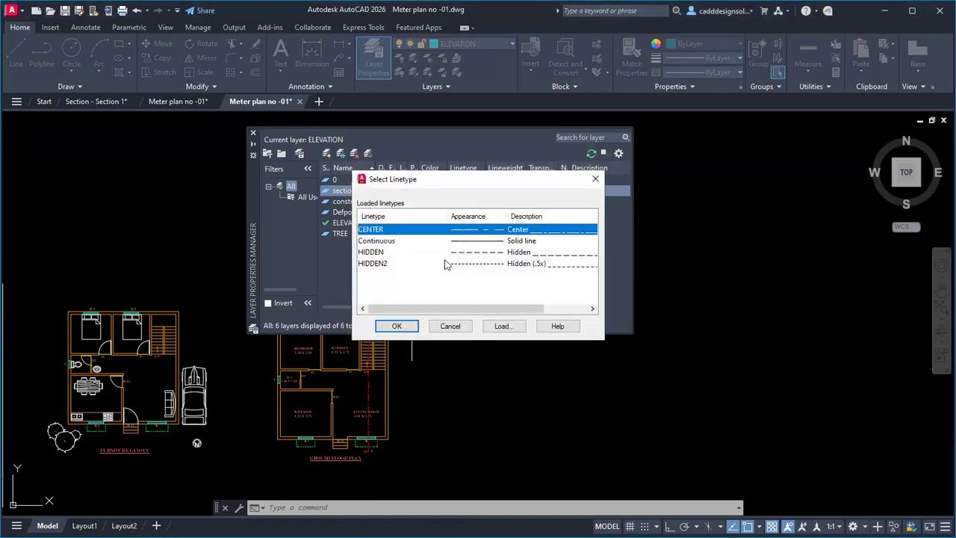
{"action": "left_click", "coordinate": [397, 326]}
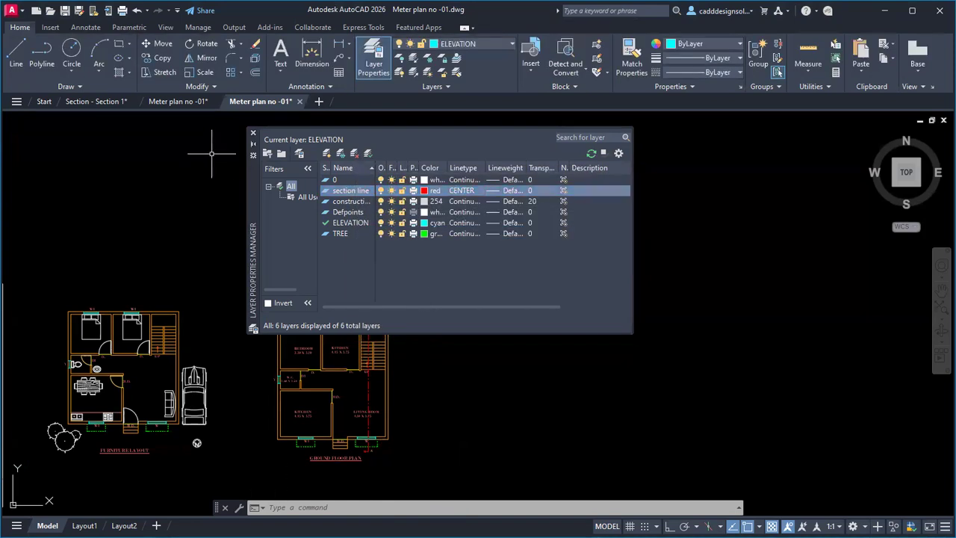
{"action": "left_click", "coordinate": [252, 132]}
Delete the existing section line through the ground floor plan together with its arrows and its labels at both ends.
{"action": "scroll", "coordinate": [373, 320], "scroll_direction": "up", "scroll_amount": 5}
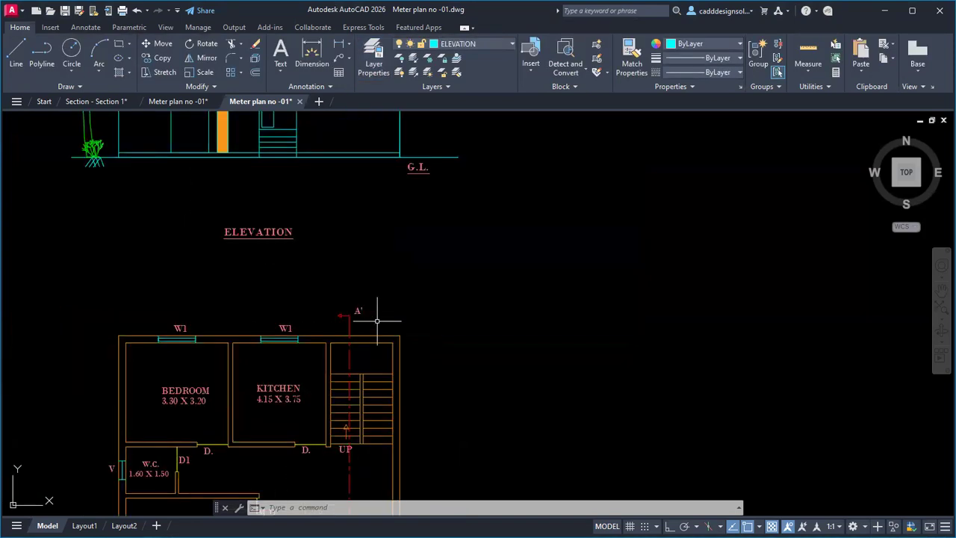
{"action": "left_click", "coordinate": [373, 316]}
{"action": "left_click", "coordinate": [252, 266]}
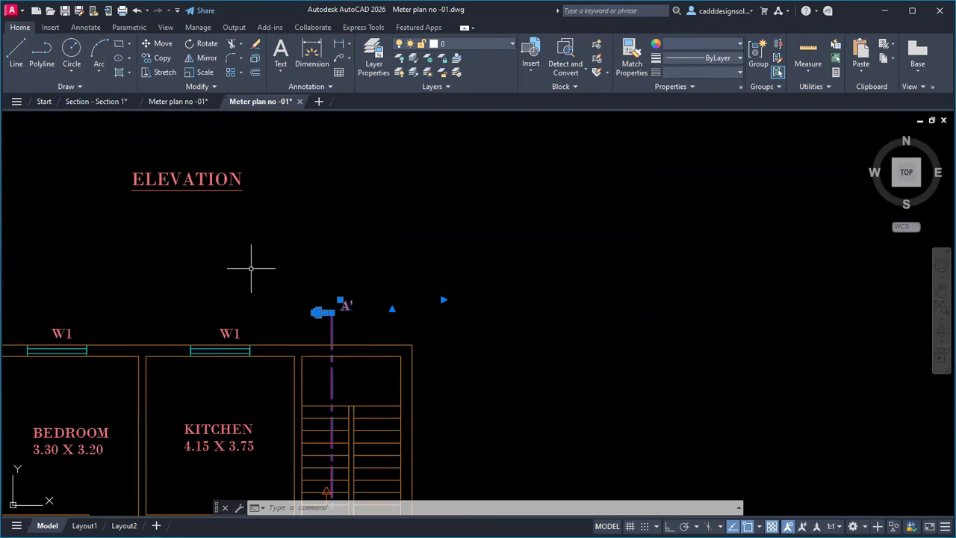
{"action": "key", "text": "Delete"}
{"action": "scroll", "coordinate": [377, 274], "scroll_direction": "down", "scroll_amount": 5}
{"action": "middle_click_drag", "start_coordinate": [364, 399], "coordinate": [378, 364]}
{"action": "scroll", "coordinate": [371, 375], "scroll_direction": "up", "scroll_amount": 7}
{"action": "left_click", "coordinate": [390, 379]}
{"action": "left_click", "coordinate": [489, 406]}
{"action": "key", "text": "Delete"}
{"action": "scroll", "coordinate": [512, 406], "scroll_direction": "down", "scroll_amount": 7}
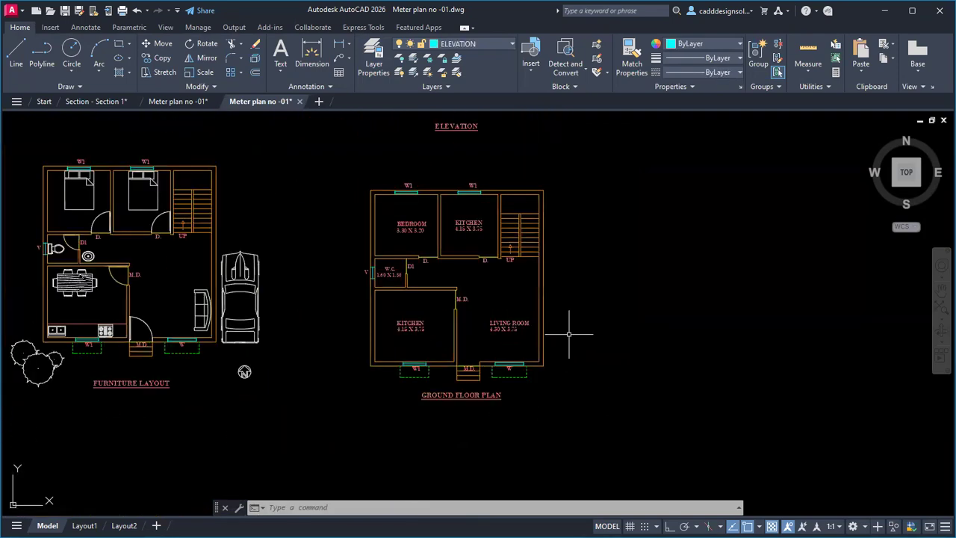
{"action": "middle_click_drag", "start_coordinate": [569, 334], "coordinate": [549, 352]}
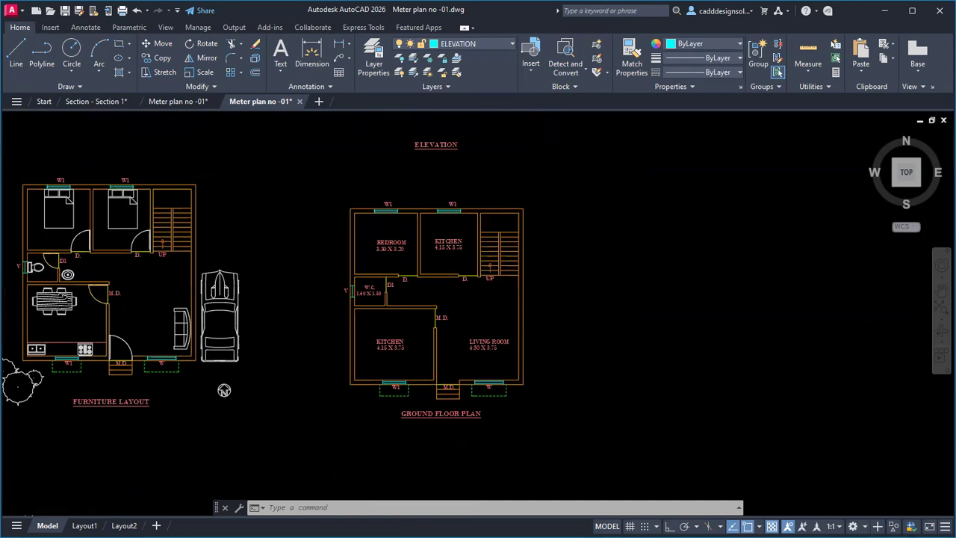
Make section line the current layer and start the Line command near the ground floor plan's staircase.
{"action": "left_click", "coordinate": [495, 44]}
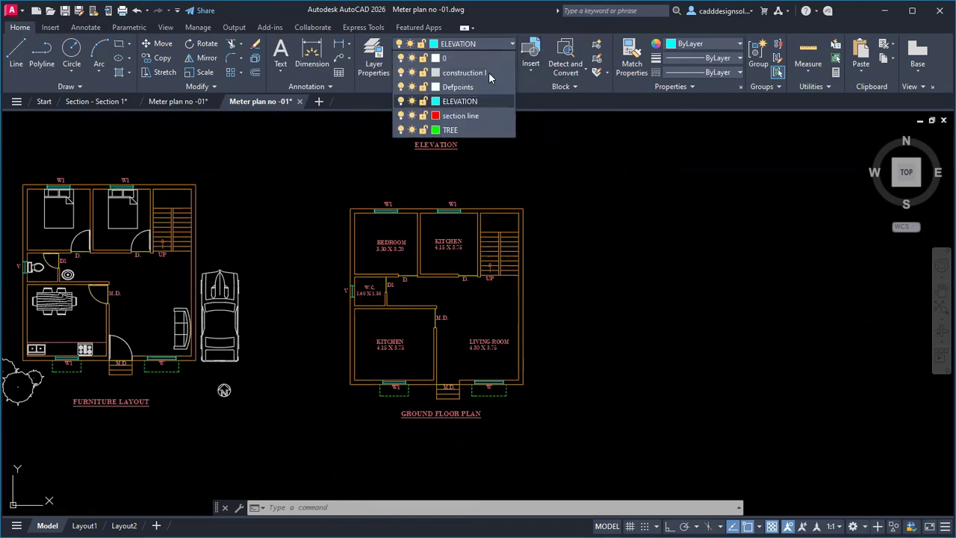
{"action": "left_click", "coordinate": [478, 118]}
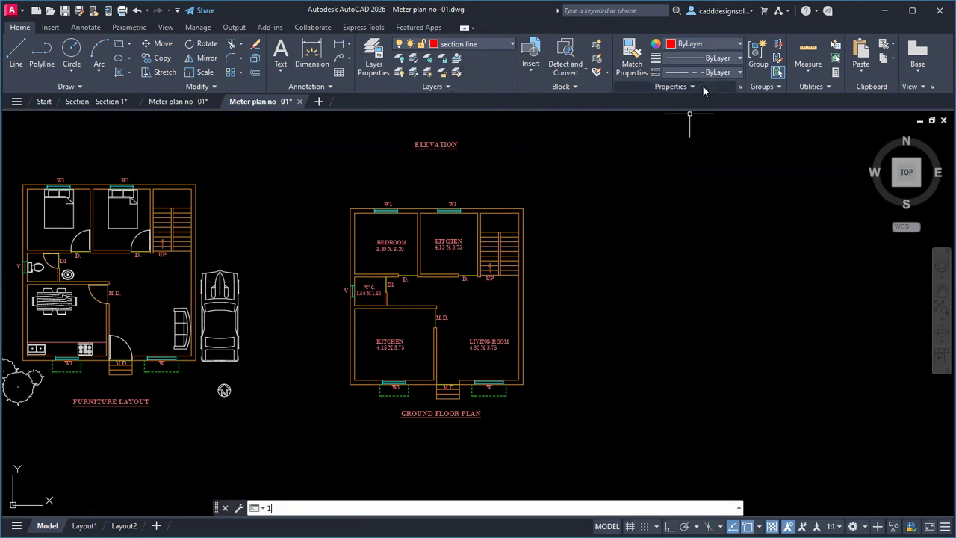
{"action": "type", "text": "l"}
{"action": "key", "text": "Return"}
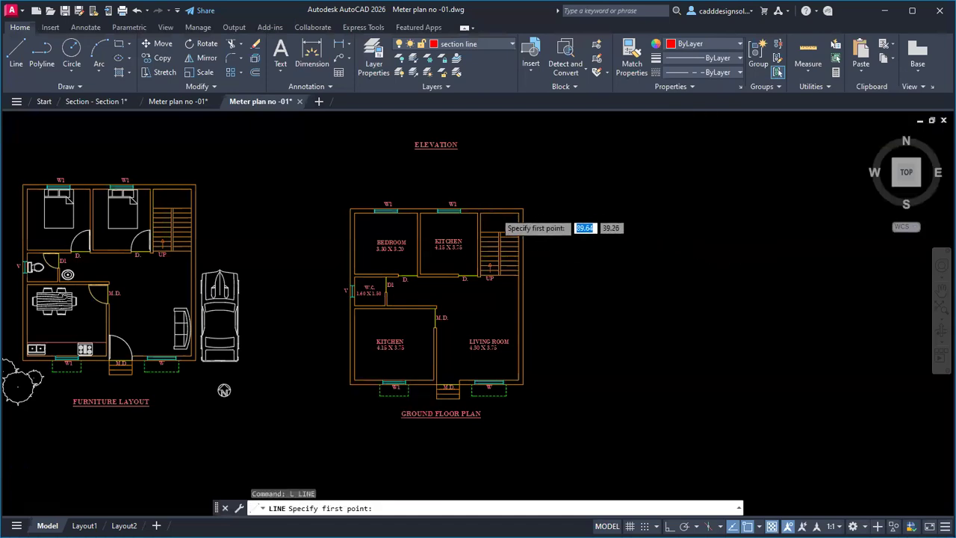
{"action": "scroll", "coordinate": [490, 213], "scroll_direction": "up", "scroll_amount": 5}
{"action": "scroll", "coordinate": [474, 258], "scroll_direction": "down", "scroll_amount": 3}
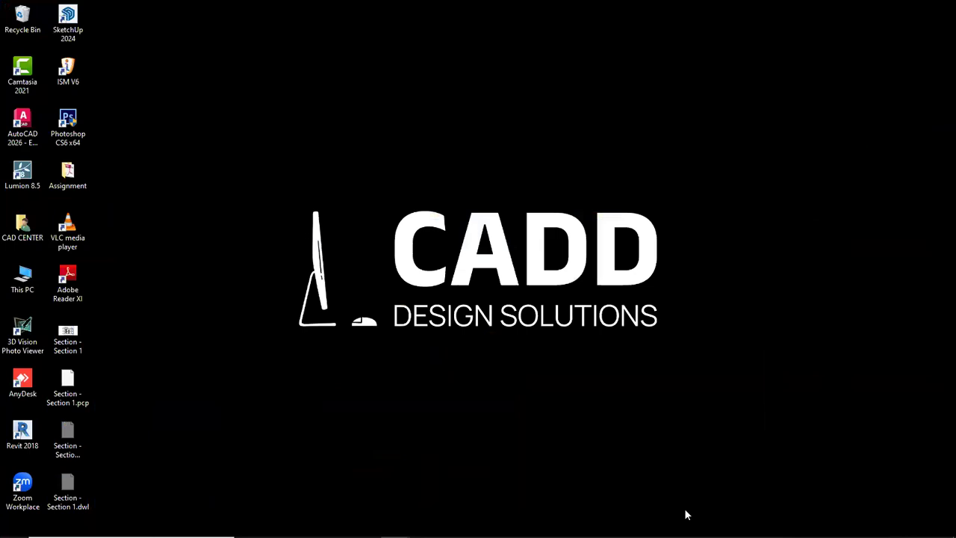
Switch to the CIVIL PRACTICE BOOK PDF in Adobe Reader, examine the section line on its ground floor plan, and return to AutoCAD.
{"action": "mouse_move", "coordinate": [395, 536]}
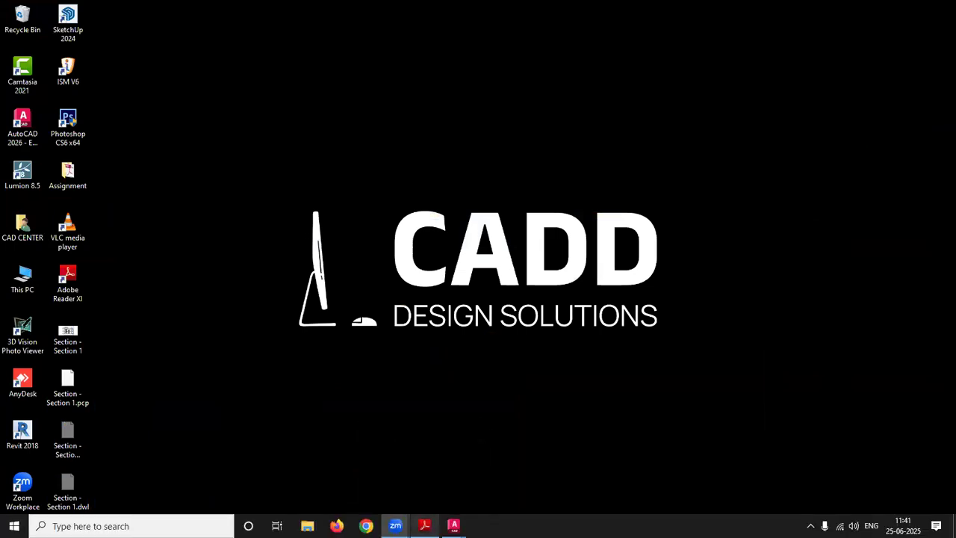
{"action": "left_click", "coordinate": [423, 524]}
{"action": "scroll", "coordinate": [522, 299], "scroll_direction": "up", "scroll_amount": 1}
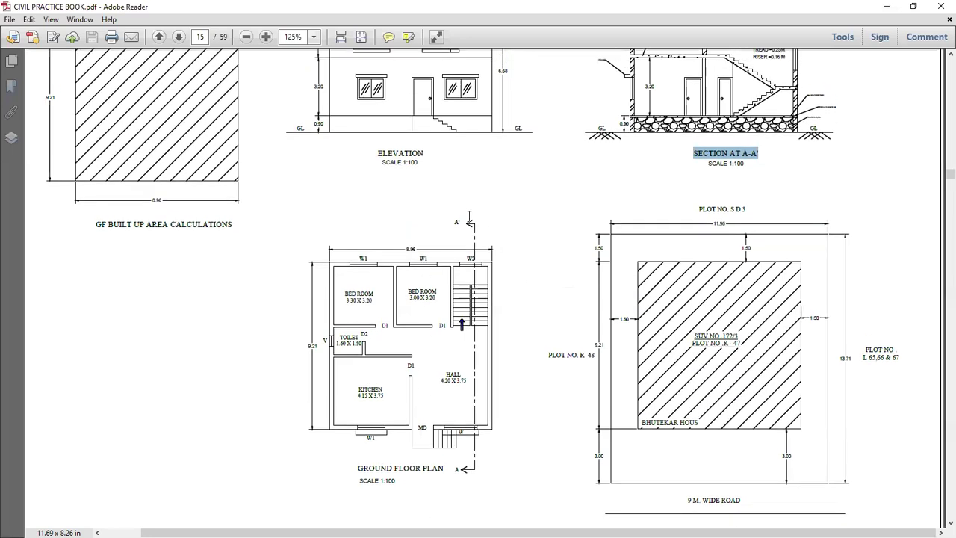
{"action": "key", "text": "alt+Tab"}
{"action": "key", "text": "alt+Tab"}
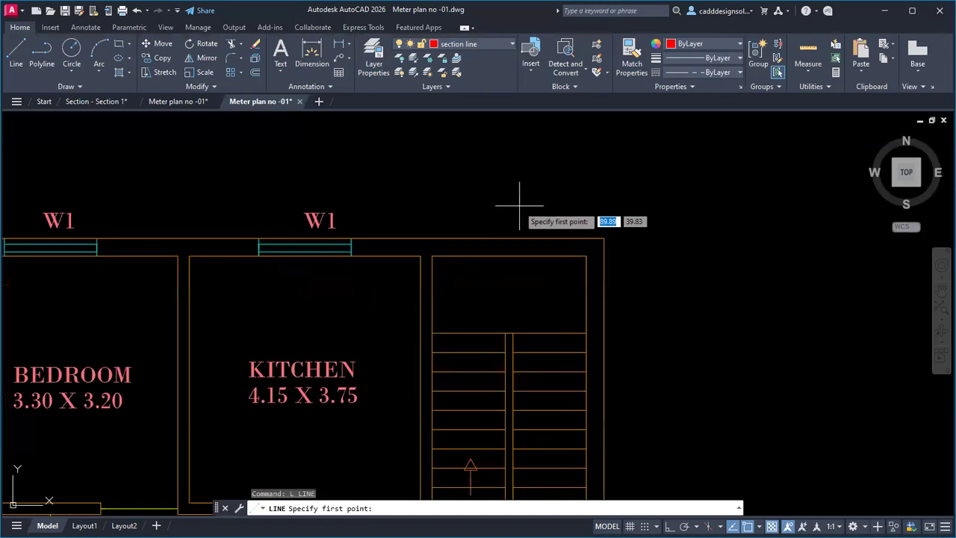
Draw a vertical section line about 11.29 long through the staircase and living room, with a short leftward tail at its lower end.
{"action": "left_click", "coordinate": [528, 171]}
{"action": "scroll", "coordinate": [528, 170], "scroll_direction": "down", "scroll_amount": 6}
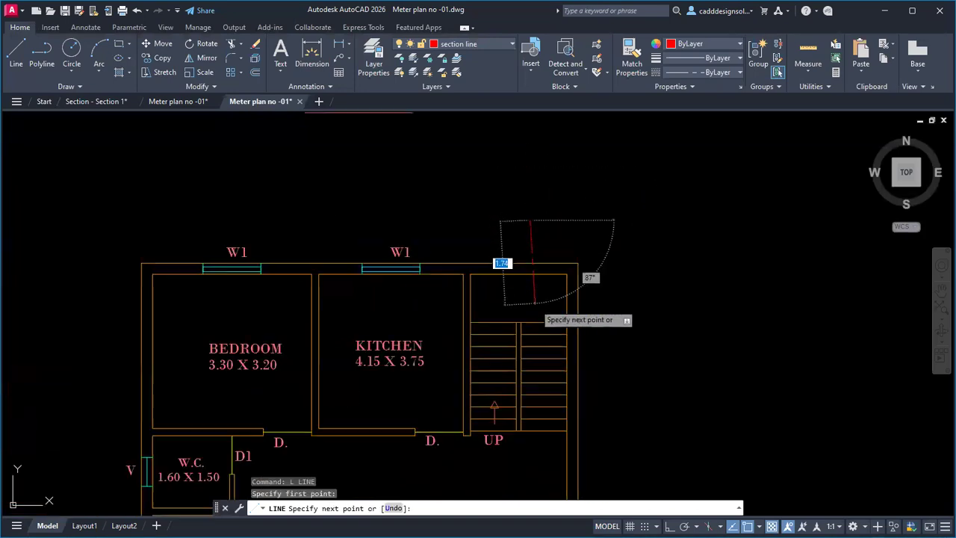
{"action": "key", "text": "F8"}
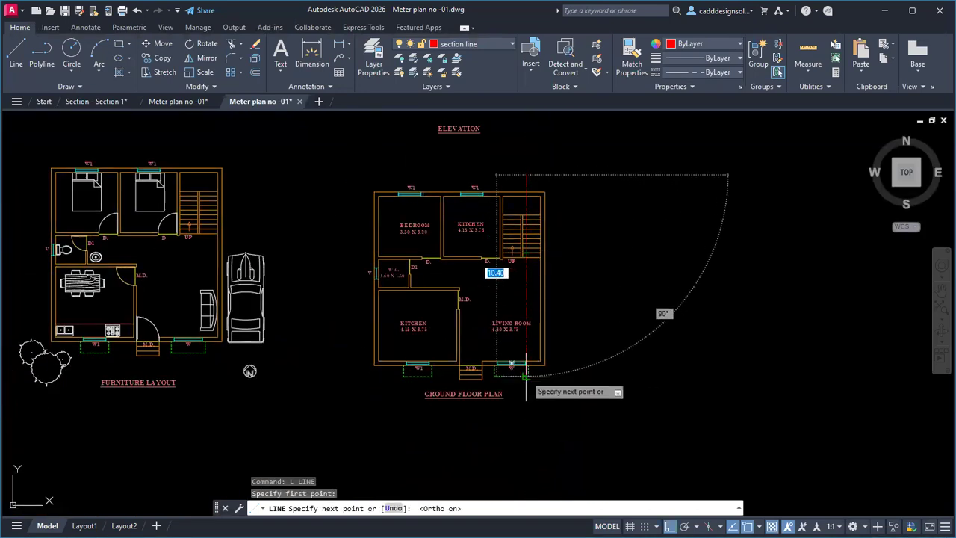
{"action": "scroll", "coordinate": [527, 305], "scroll_direction": "up", "scroll_amount": 5}
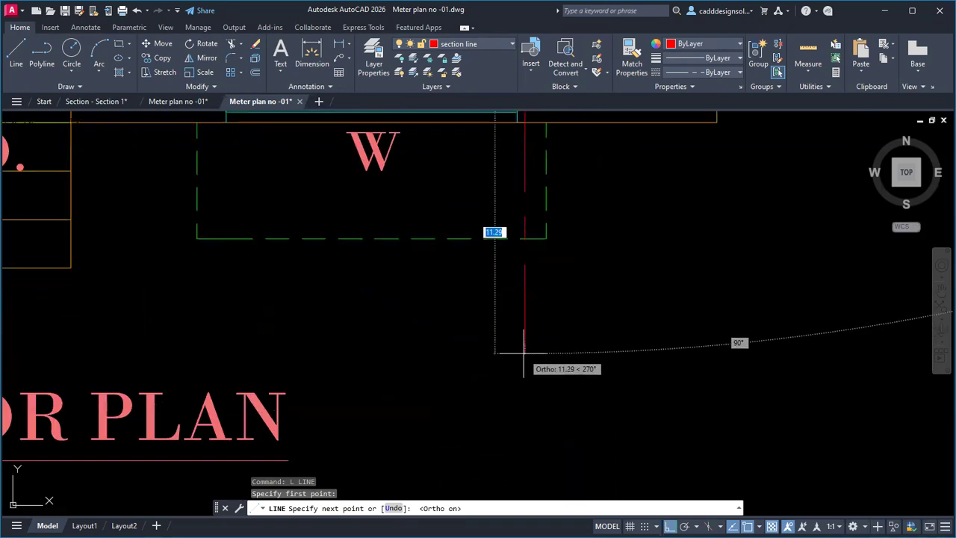
{"action": "left_click", "coordinate": [524, 353]}
{"action": "scroll", "coordinate": [479, 360], "scroll_direction": "up", "scroll_amount": 2}
{"action": "left_click", "coordinate": [454, 348]}
{"action": "key", "text": "Escape"}
{"action": "key", "text": "Escape"}
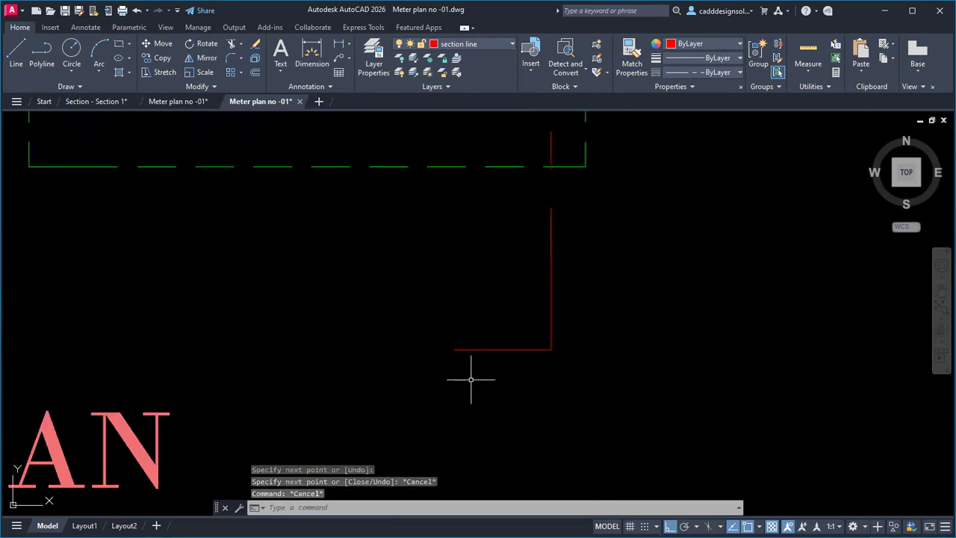
Draw a short horizontal tail leftward from the upper end of the section line above the staircase.
{"action": "scroll", "coordinate": [479, 386], "scroll_direction": "down", "scroll_amount": 8}
{"action": "middle_click_drag", "start_coordinate": [550, 324], "coordinate": [557, 469]}
{"action": "middle_click_drag", "start_coordinate": [574, 240], "coordinate": [567, 428]}
{"action": "key", "text": "Return"}
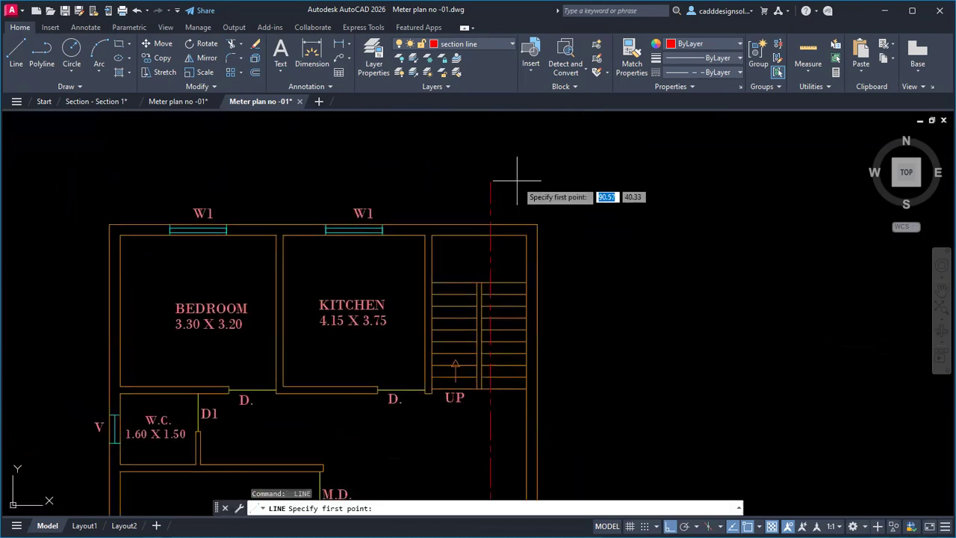
{"action": "scroll", "coordinate": [493, 169], "scroll_direction": "up", "scroll_amount": 4}
{"action": "left_click", "coordinate": [488, 203]}
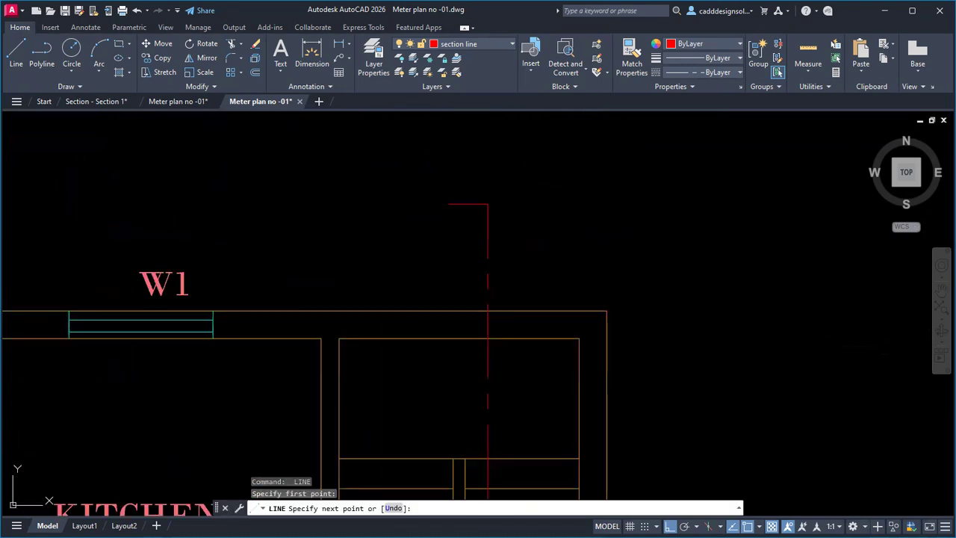
{"action": "left_click", "coordinate": [448, 203]}
{"action": "key", "text": "Escape"}
{"action": "key", "text": "Escape"}
Draw a closed triangular arrowhead pointing left, with its tip at the free end of the upper tail.
{"action": "key", "text": "Return"}
{"action": "scroll", "coordinate": [458, 218], "scroll_direction": "up", "scroll_amount": 5}
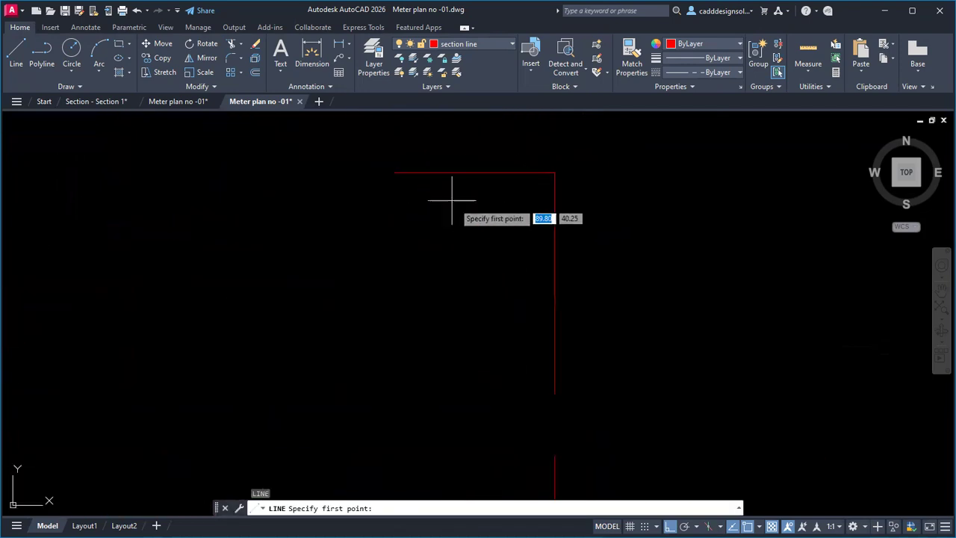
{"action": "left_click", "coordinate": [394, 173]}
{"action": "key", "text": "F8"}
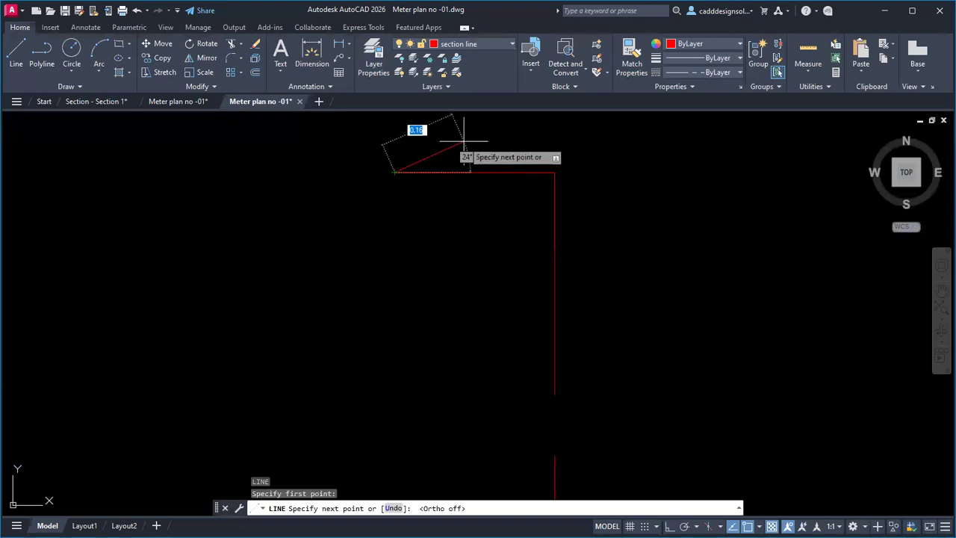
{"action": "left_click", "coordinate": [453, 140]}
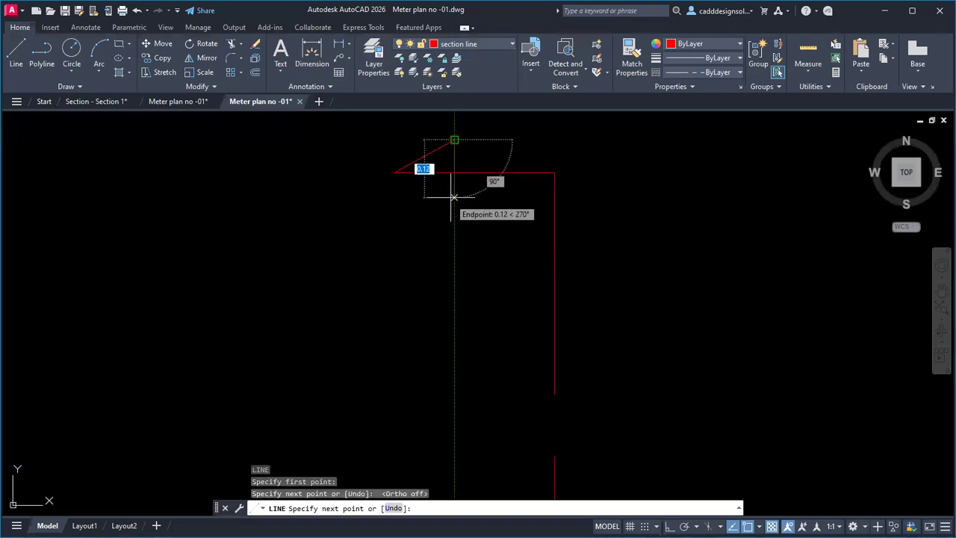
{"action": "left_click", "coordinate": [453, 173]}
{"action": "left_click", "coordinate": [394, 173]}
{"action": "key", "text": "Escape"}
{"action": "key", "text": "Escape"}
Trim the part of the upper tail line that lies inside the arrowhead.
{"action": "type", "text": "tr"}
{"action": "key", "text": "Return"}
{"action": "key", "text": "Escape"}
Copy the triangular arrowhead from the upper tail to the free end of the section line's lower tail.
{"action": "left_click", "coordinate": [380, 124]}
{"action": "left_click", "coordinate": [474, 216]}
{"action": "right_click", "coordinate": [475, 216]}
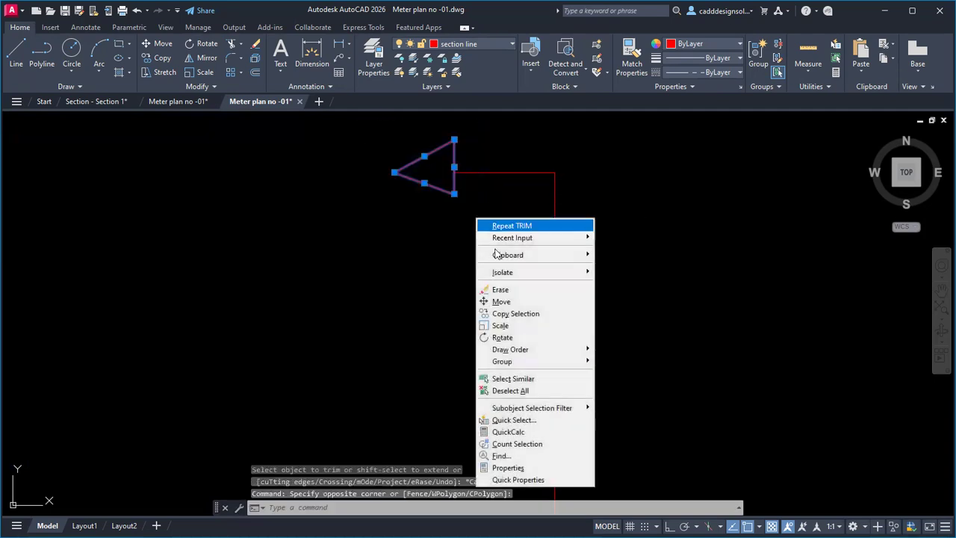
{"action": "left_click", "coordinate": [516, 312]}
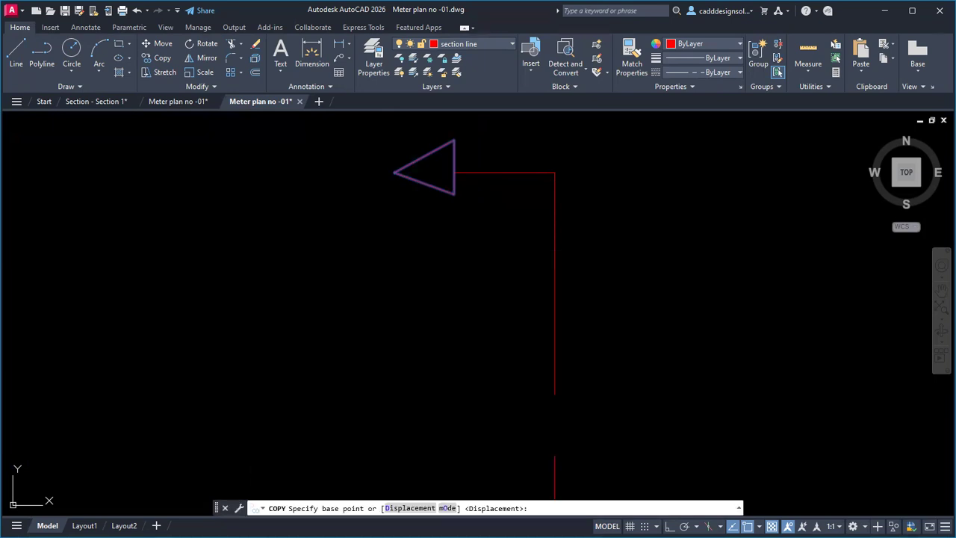
{"action": "left_click", "coordinate": [454, 167]}
{"action": "scroll", "coordinate": [447, 273], "scroll_direction": "down", "scroll_amount": 3}
{"action": "scroll", "coordinate": [447, 272], "scroll_direction": "down", "scroll_amount": 3}
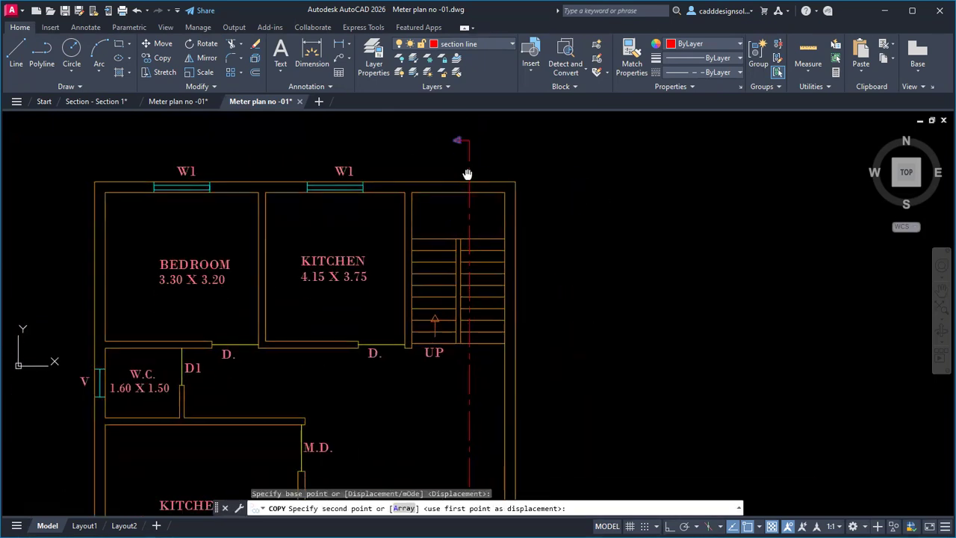
{"action": "middle_click_drag", "start_coordinate": [456, 342], "coordinate": [470, 140]}
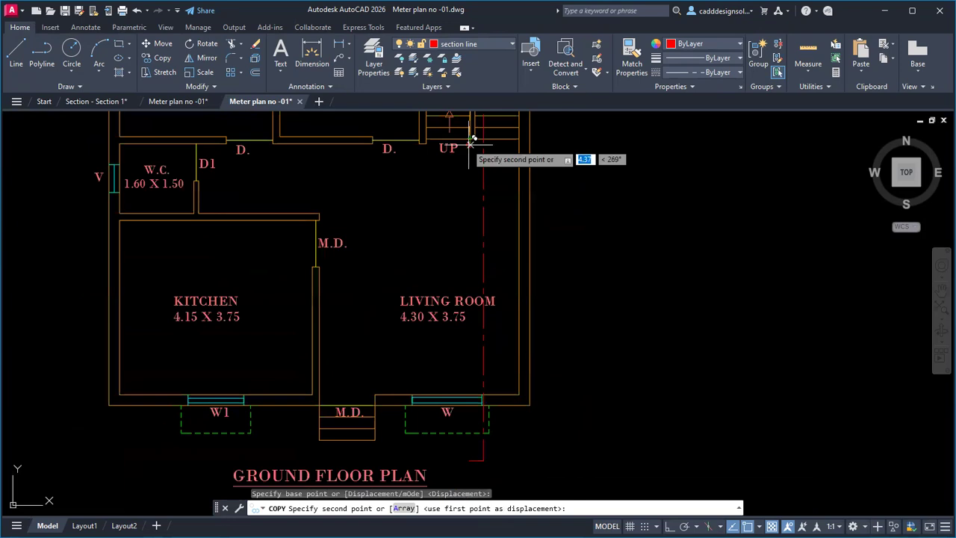
{"action": "left_click", "coordinate": [543, 296]}
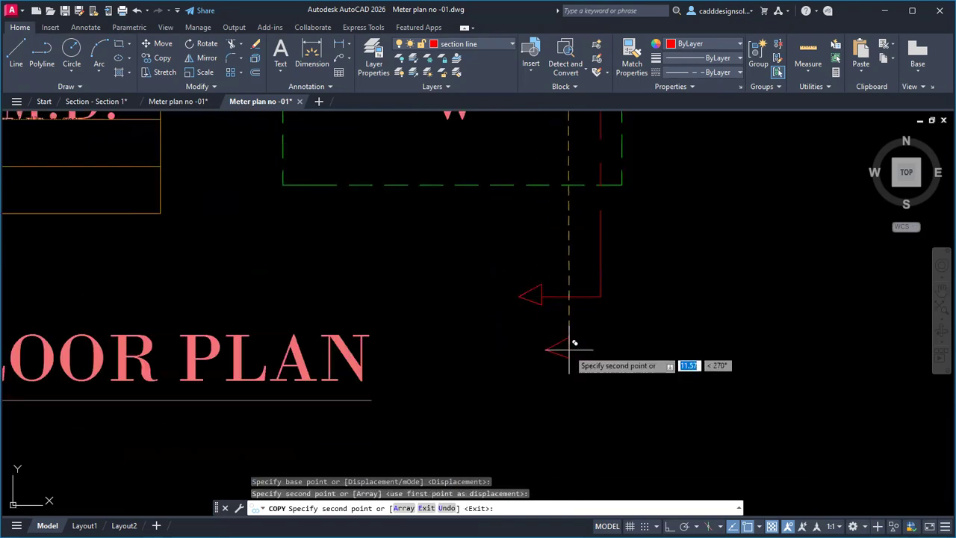
Turn the section line layer off and back on to check which objects it controls.
{"action": "key", "text": "Escape"}
{"action": "key", "text": "Escape"}
{"action": "scroll", "coordinate": [590, 373], "scroll_direction": "down", "scroll_amount": 5}
{"action": "middle_click_drag", "start_coordinate": [680, 317], "coordinate": [632, 346]}
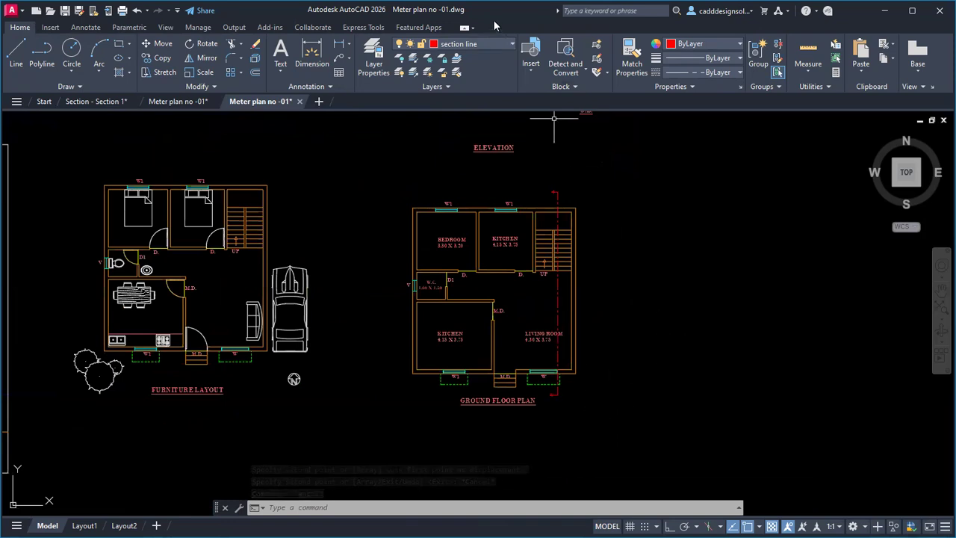
{"action": "left_click", "coordinate": [481, 44]}
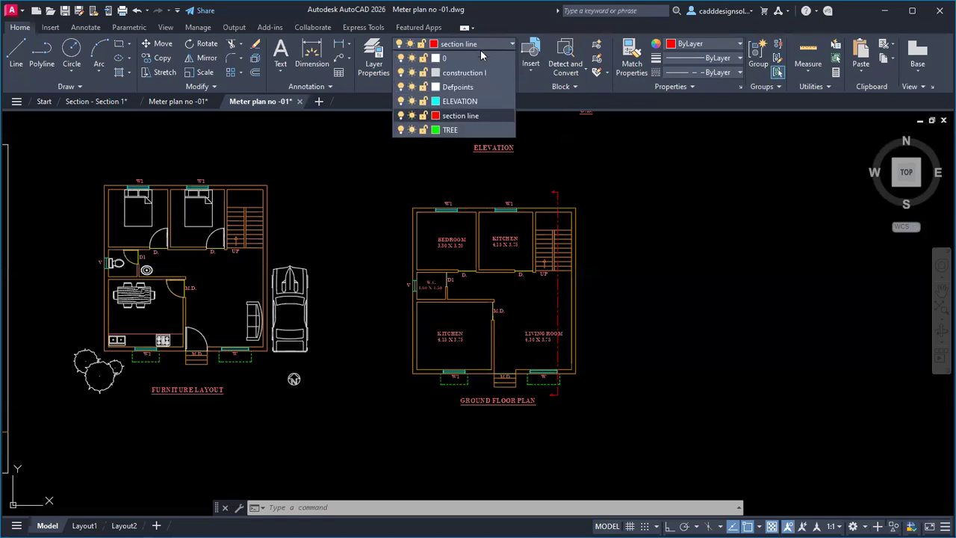
{"action": "left_click", "coordinate": [399, 115]}
{"action": "left_click", "coordinate": [437, 253]}
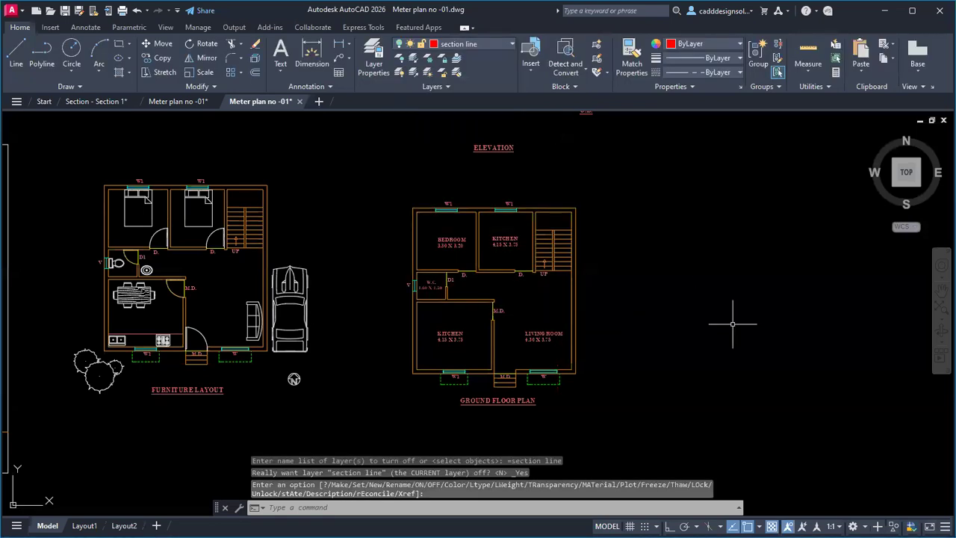
{"action": "left_click", "coordinate": [472, 45]}
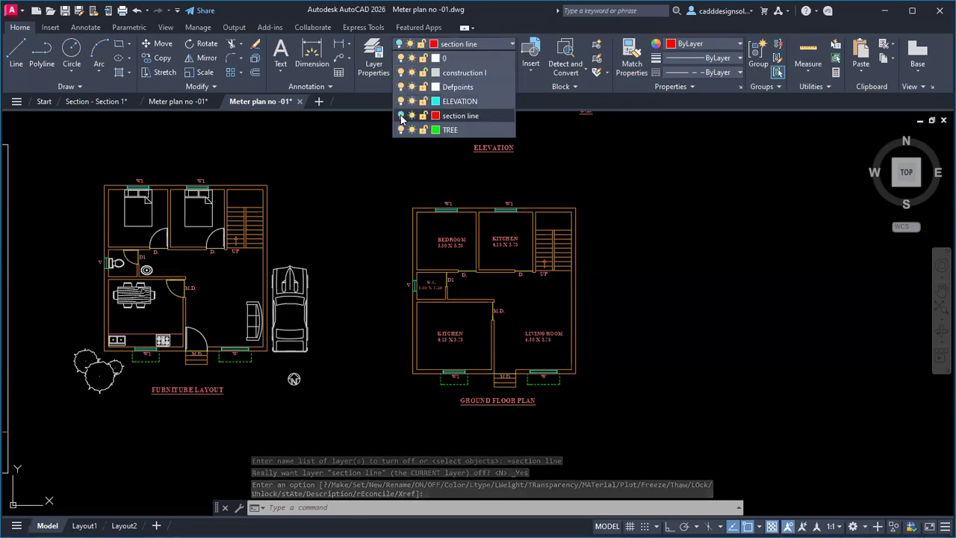
{"action": "left_click", "coordinate": [401, 116]}
{"action": "left_click", "coordinate": [453, 45]}
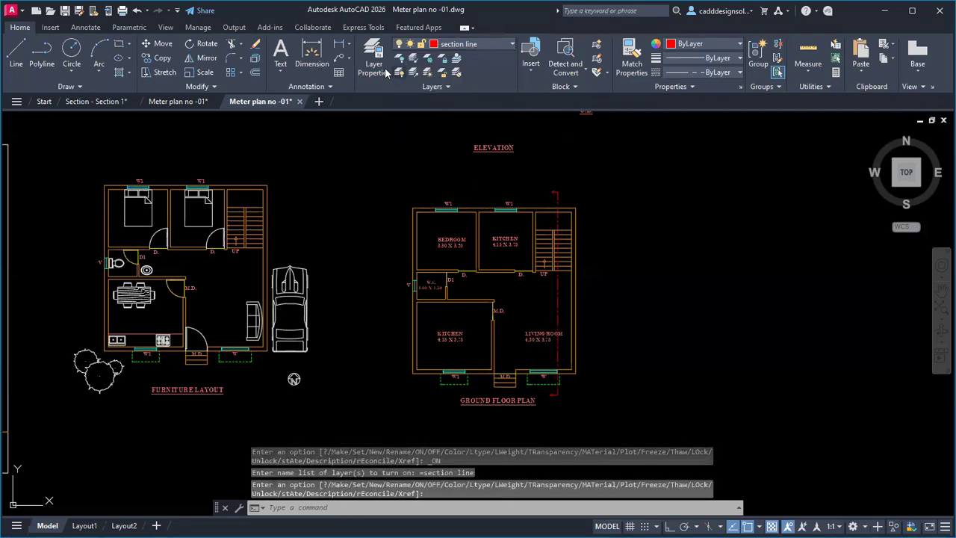
Create a new layer named "section view" in the drawing.
{"action": "left_click", "coordinate": [375, 68]}
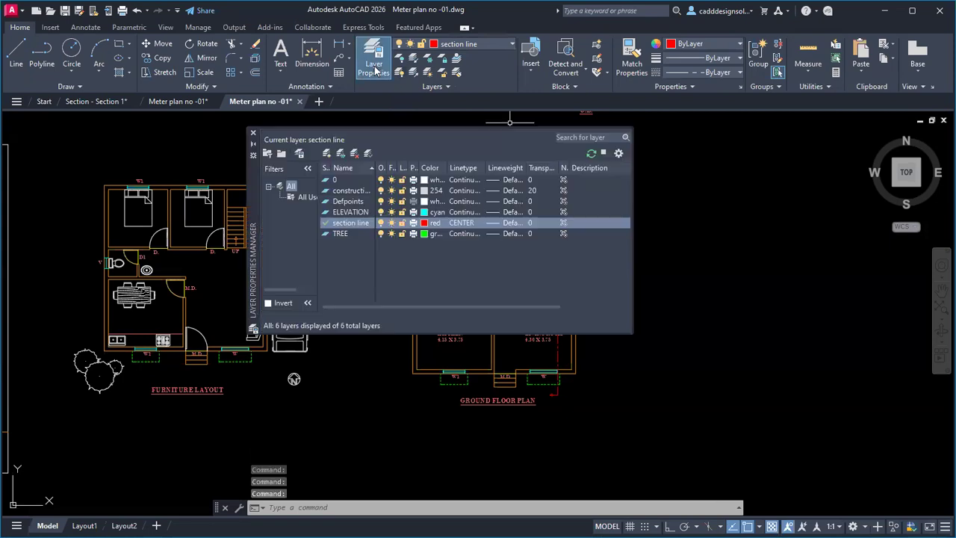
{"action": "left_click", "coordinate": [325, 154]}
{"action": "type", "text": "s"}
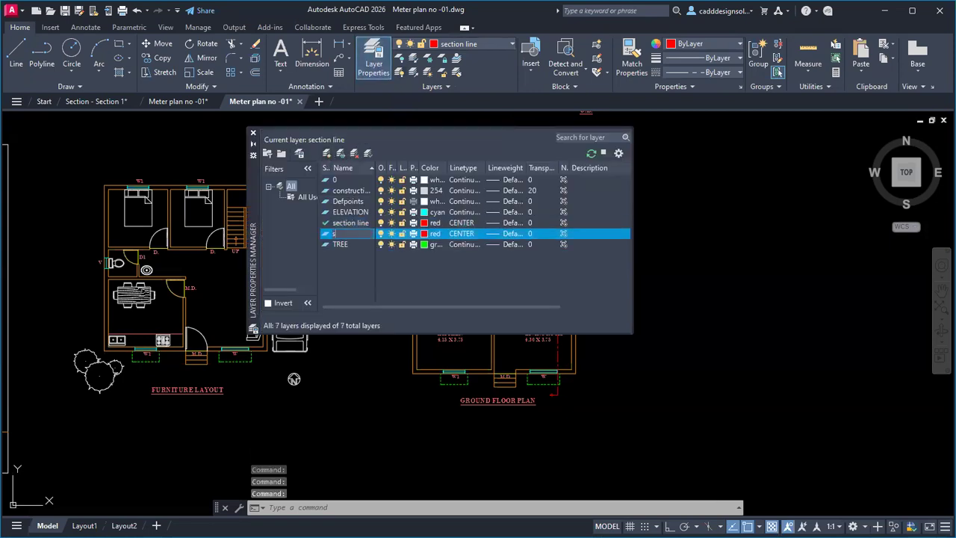
{"action": "type", "text": "ection view"}
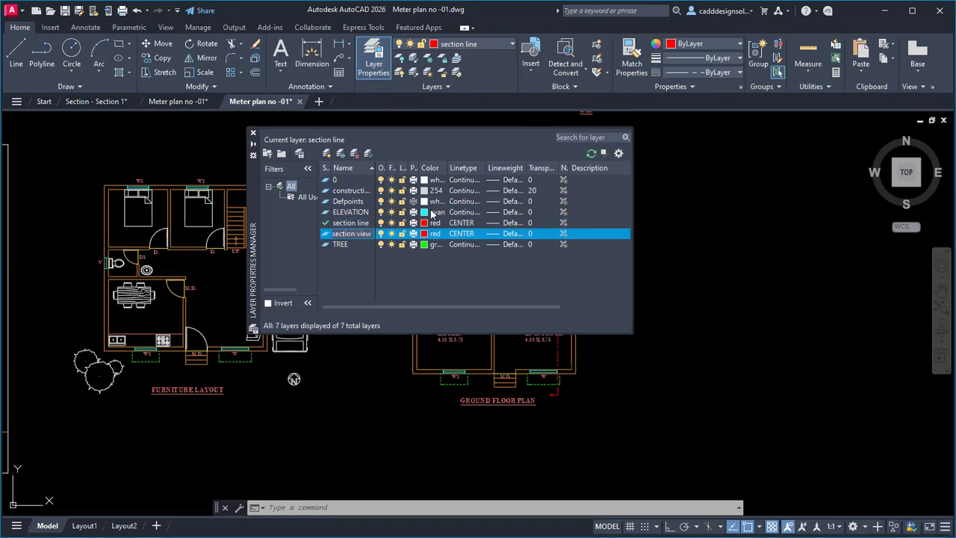
Give the section view layer index color 81 and the Continuous linetype.
{"action": "left_click", "coordinate": [425, 234]}
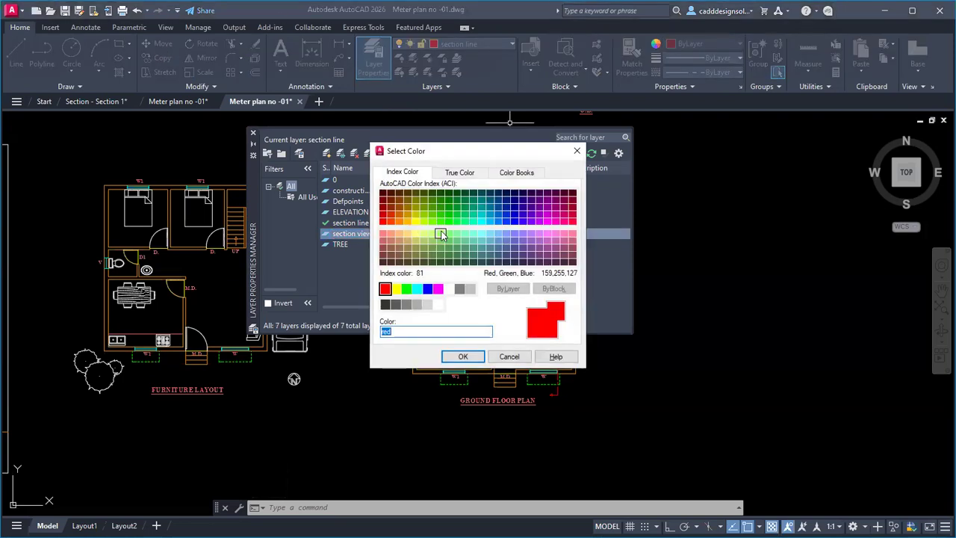
{"action": "left_click", "coordinate": [441, 236]}
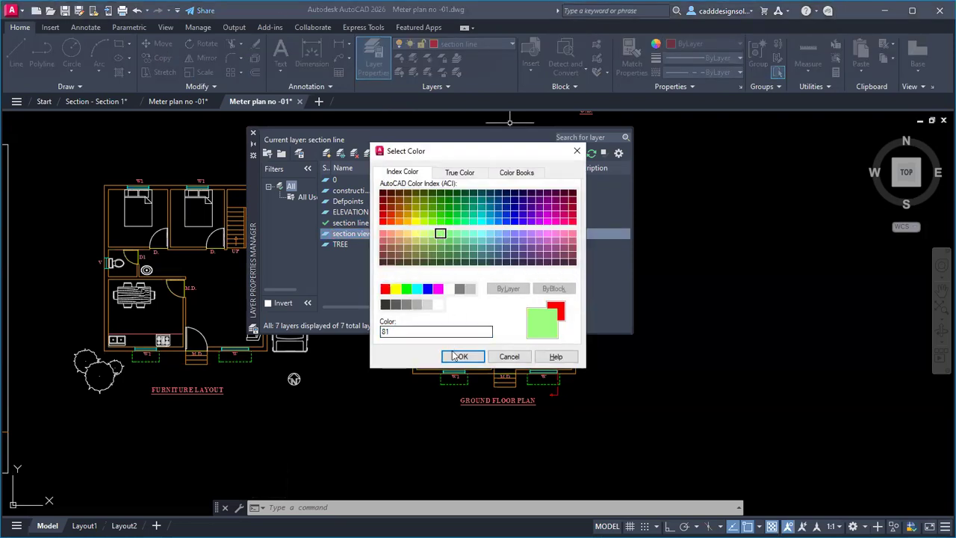
{"action": "left_click", "coordinate": [464, 357]}
{"action": "left_click", "coordinate": [468, 234]}
{"action": "left_click", "coordinate": [463, 242]}
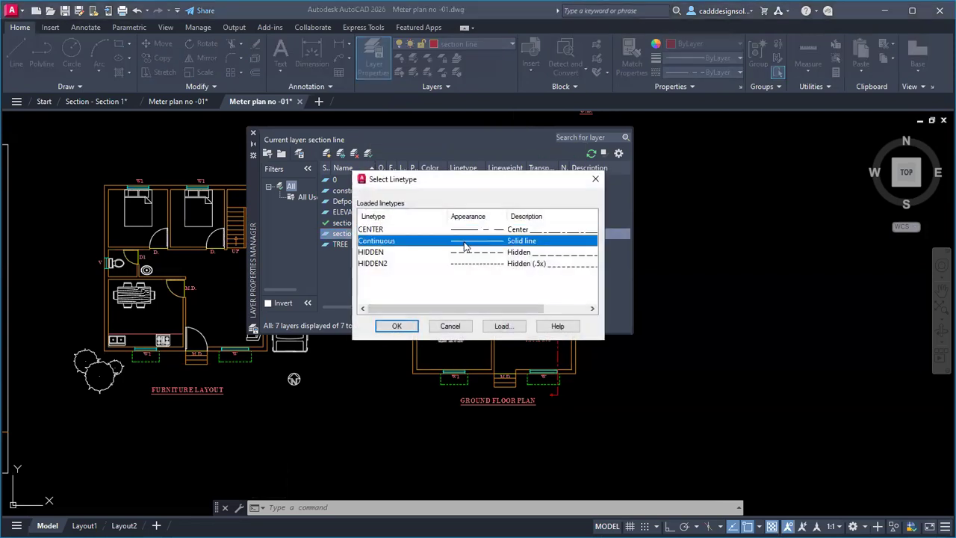
{"action": "left_click", "coordinate": [397, 326]}
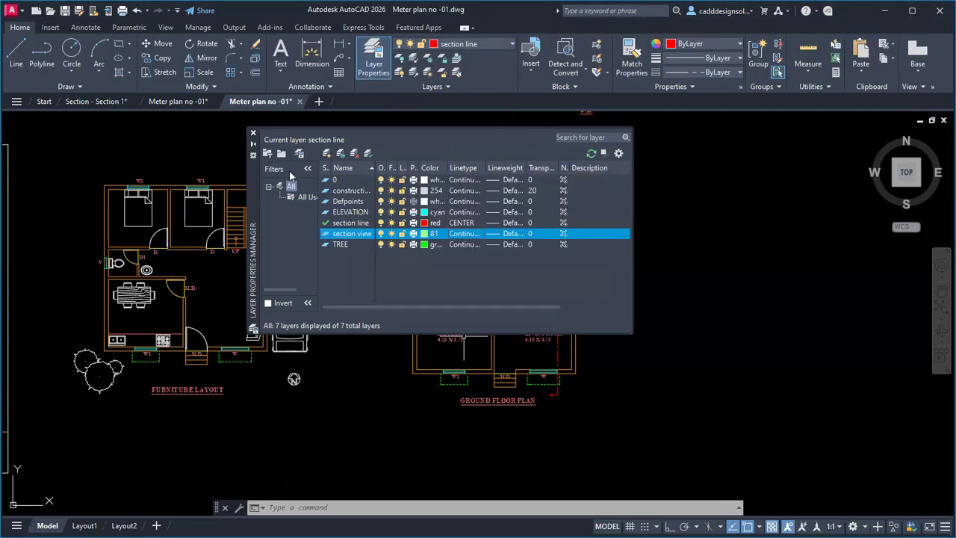
Close the layer manager and make section view the current layer.
{"action": "left_click", "coordinate": [252, 136]}
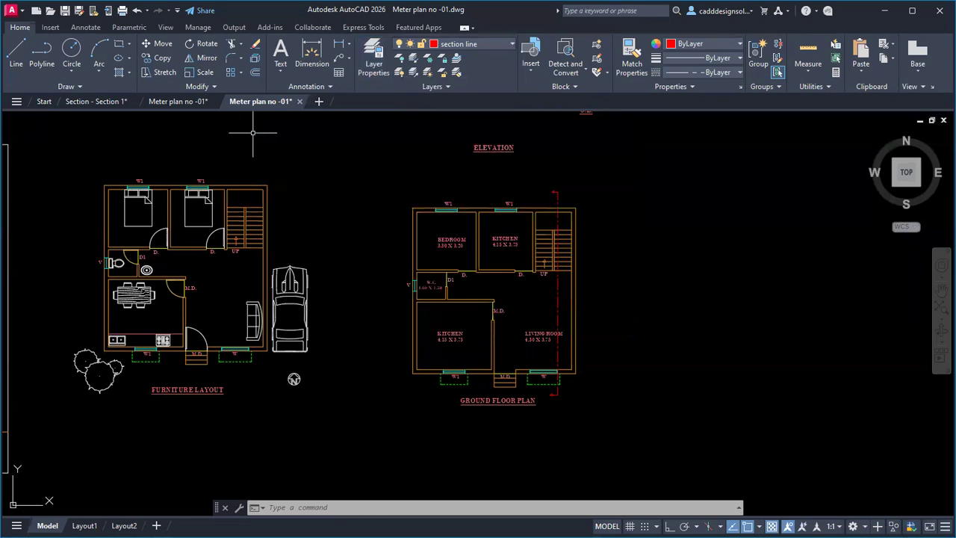
{"action": "left_click", "coordinate": [486, 41]}
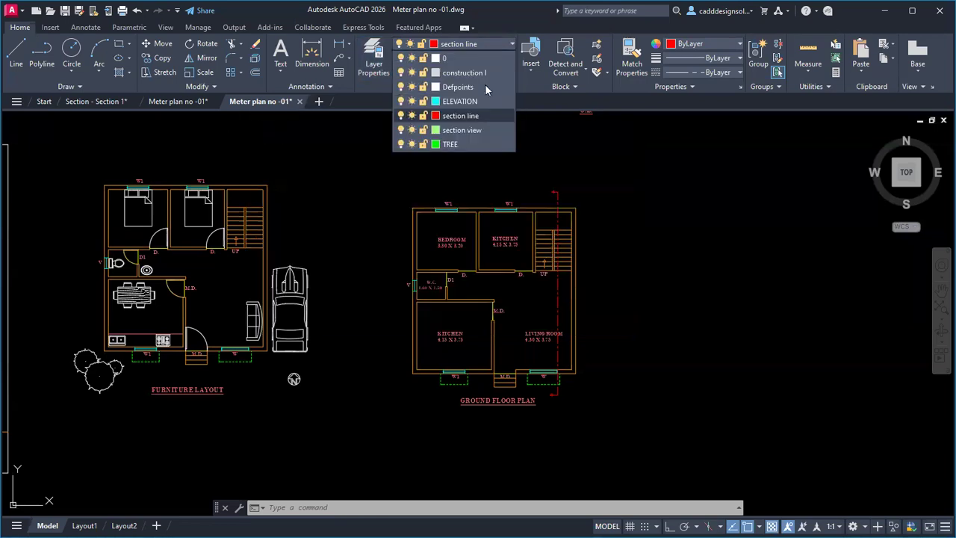
{"action": "left_click", "coordinate": [474, 131]}
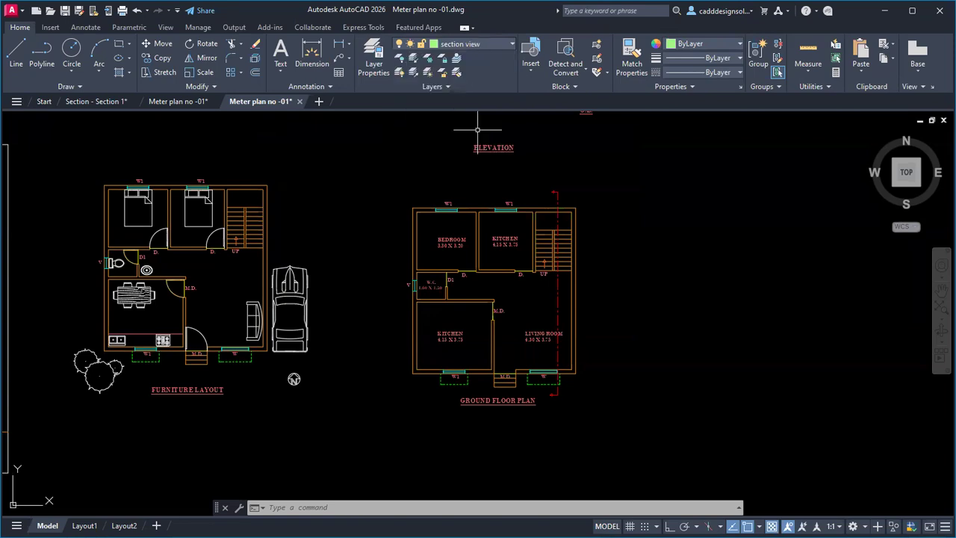
Move the whole furniture layout, with its title, trees and car, away from the space beside the ground floor plan.
{"action": "middle_click_drag", "start_coordinate": [615, 230], "coordinate": [523, 208]}
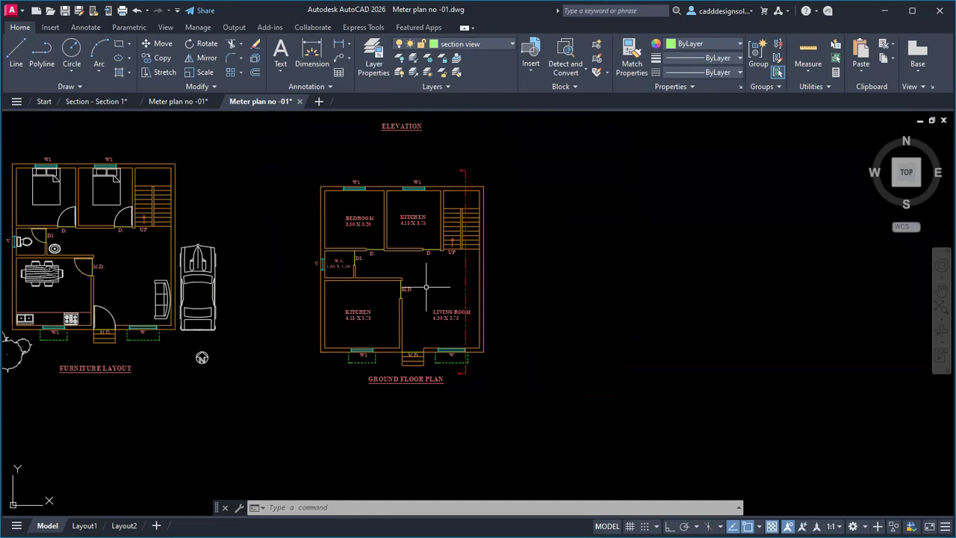
{"action": "middle_click_drag", "start_coordinate": [432, 297], "coordinate": [429, 310]}
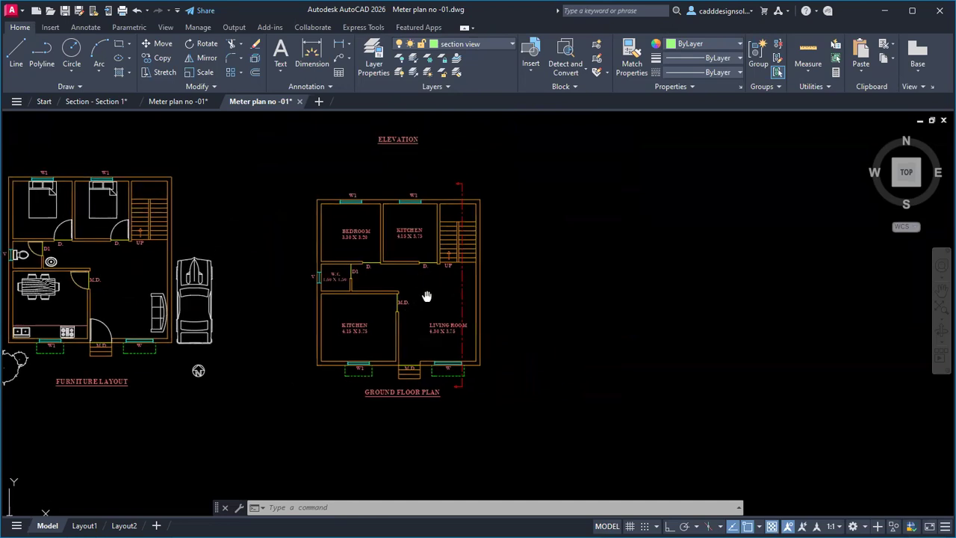
{"action": "scroll", "coordinate": [376, 314], "scroll_direction": "down", "scroll_amount": 5}
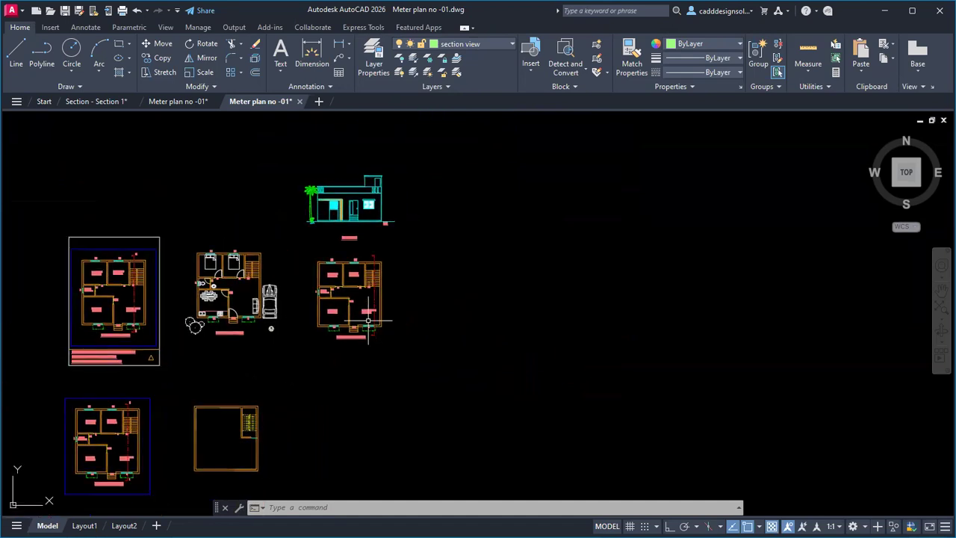
{"action": "scroll", "coordinate": [275, 329], "scroll_direction": "up", "scroll_amount": 4}
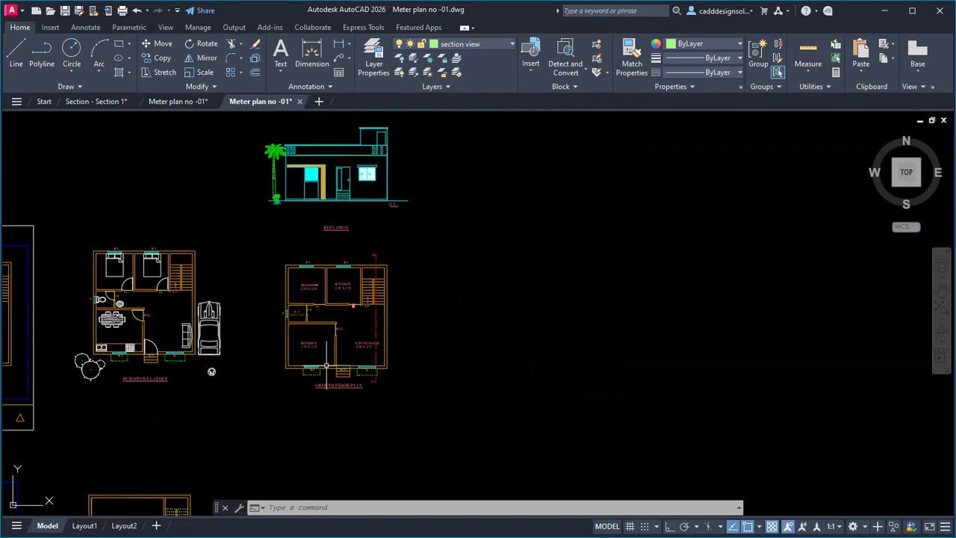
{"action": "middle_click_drag", "start_coordinate": [338, 322], "coordinate": [340, 363]}
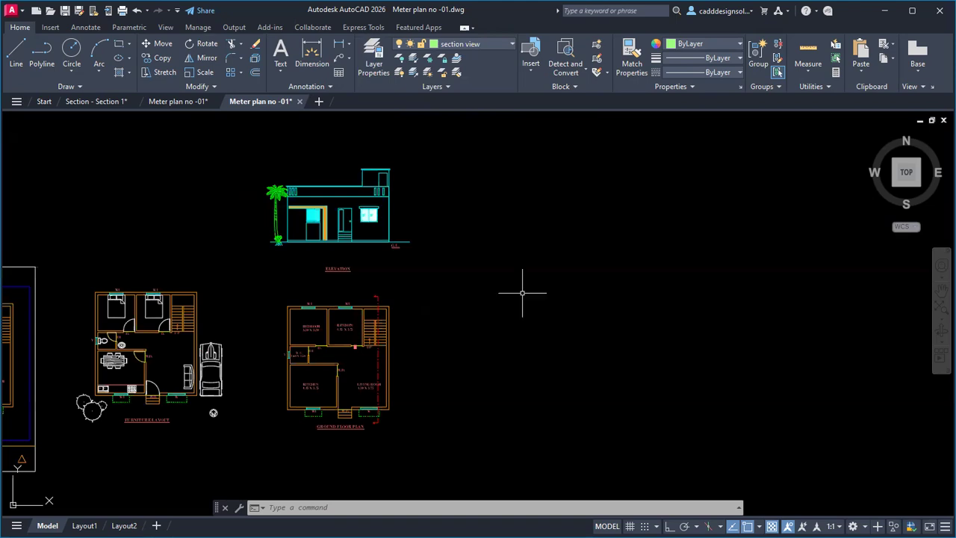
{"action": "middle_click_drag", "start_coordinate": [515, 288], "coordinate": [623, 274]}
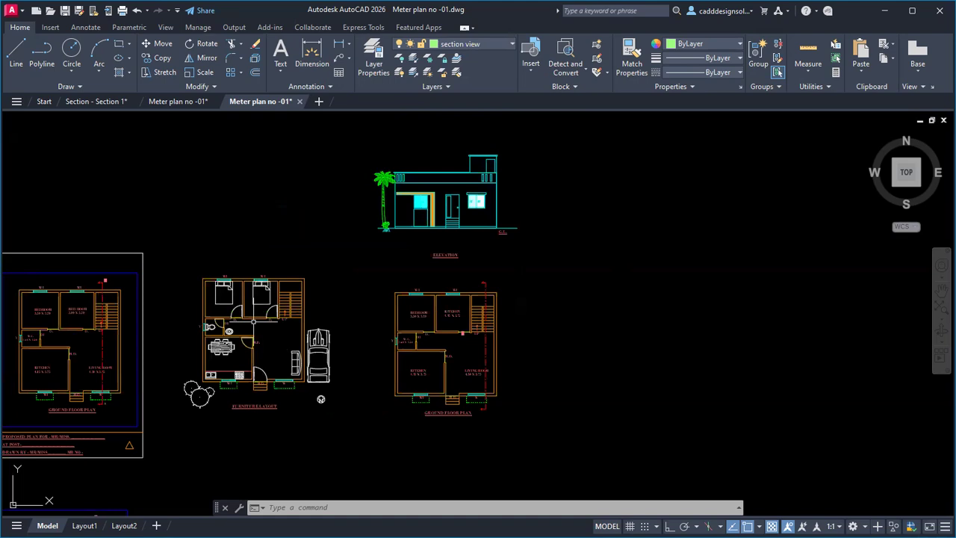
{"action": "left_click", "coordinate": [156, 239]}
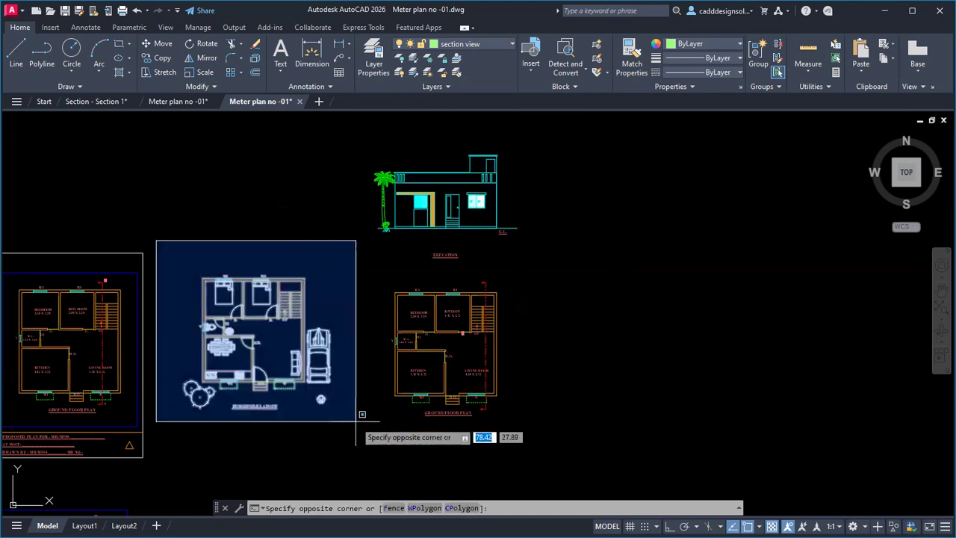
{"action": "left_click", "coordinate": [381, 445]}
{"action": "type", "text": "m"}
{"action": "key", "text": "Return"}
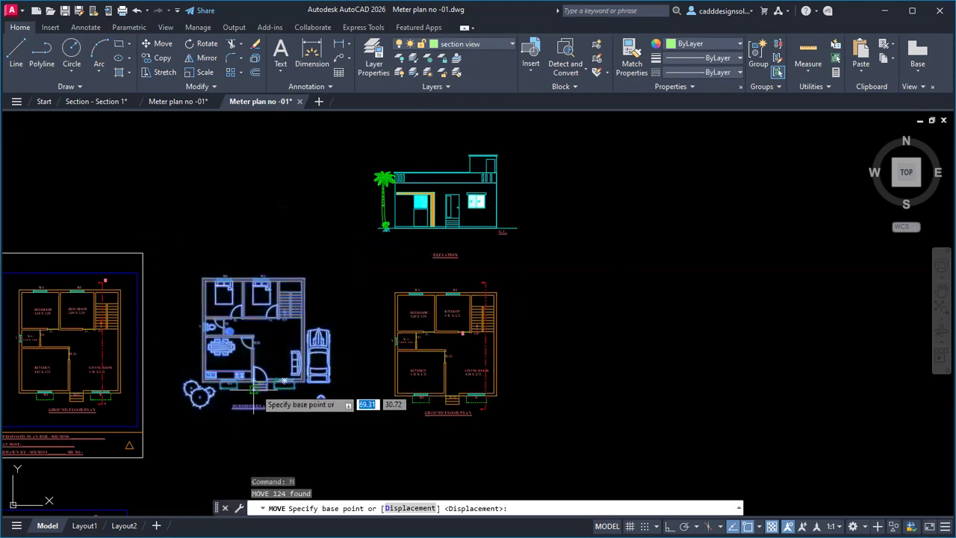
{"action": "left_click", "coordinate": [253, 390]}
{"action": "middle_click_drag", "start_coordinate": [217, 397], "coordinate": [229, 420]}
{"action": "left_click", "coordinate": [152, 377]}
{"action": "scroll", "coordinate": [531, 352], "scroll_direction": "down", "scroll_amount": 3}
{"action": "scroll", "coordinate": [534, 355], "scroll_direction": "up", "scroll_amount": 3}
{"action": "mouse_move", "coordinate": [546, 337]}
{"action": "middle_mouse_down"}
{"action": "mouse_move", "coordinate": [498, 269]}
{"action": "mouse_move", "coordinate": [441, 320]}
{"action": "mouse_move", "coordinate": [464, 278]}
{"action": "middle_mouse_up"}
{"action": "left_click", "coordinate": [254, 240]}
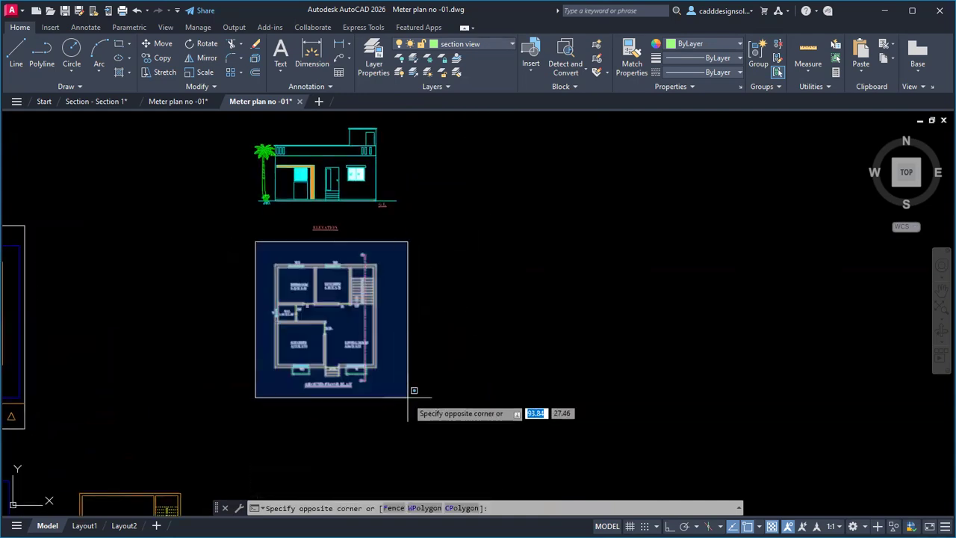
{"action": "key", "text": "Escape"}
{"action": "key", "text": "Escape"}
Draw a small circle in the empty area to the right of the ground floor plan.
{"action": "scroll", "coordinate": [366, 394], "scroll_direction": "up", "scroll_amount": 2}
{"action": "middle_click_drag", "start_coordinate": [451, 355], "coordinate": [454, 378]}
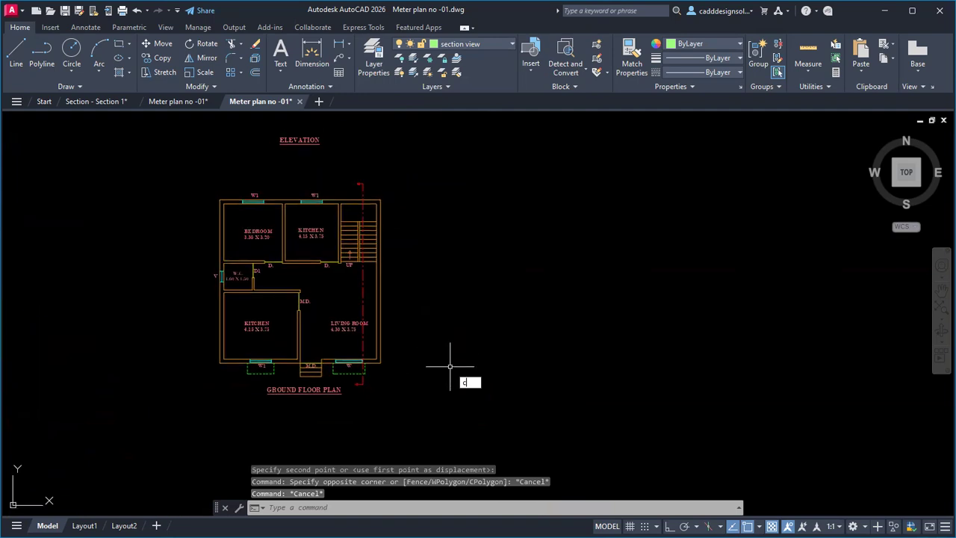
{"action": "type", "text": "c"}
{"action": "key", "text": "Return"}
{"action": "left_click", "coordinate": [458, 300]}
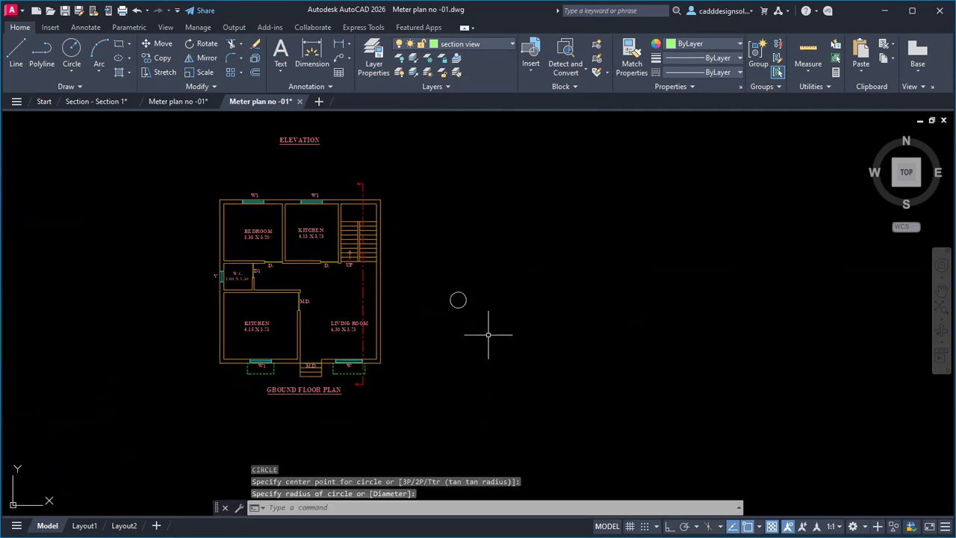
{"action": "key", "text": "Escape"}
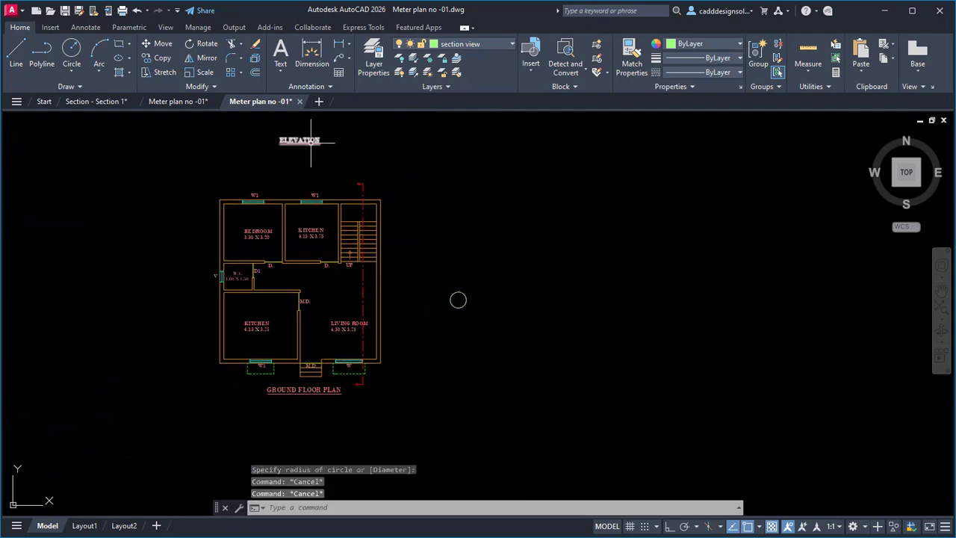
With ortho on, draw a horizontal section line across the plan through the W.C., ending in a short upward tail on the right.
{"action": "left_click", "coordinate": [16, 56]}
{"action": "left_click", "coordinate": [192, 277]}
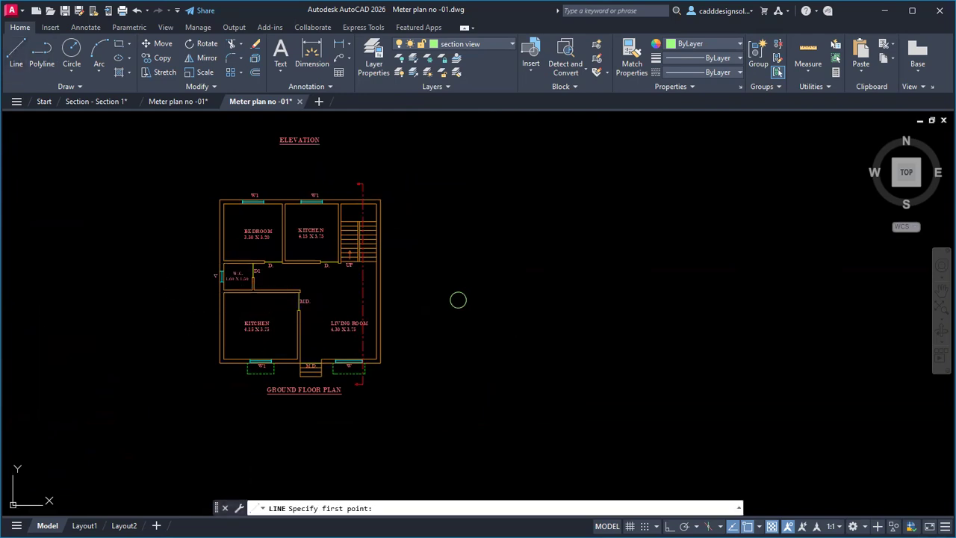
{"action": "key", "text": "F8"}
{"action": "left_click", "coordinate": [406, 278]}
{"action": "left_click", "coordinate": [406, 267]}
{"action": "key", "text": "Escape"}
Add a matching short upward tail at the left end of the horizontal section line.
{"action": "key", "text": "Return"}
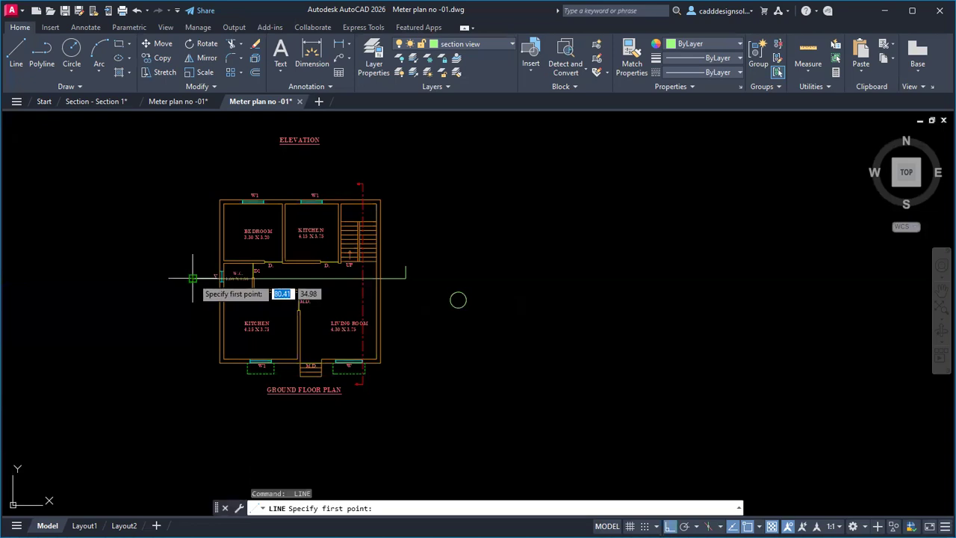
{"action": "left_click", "coordinate": [192, 278]}
{"action": "left_click", "coordinate": [192, 267]}
{"action": "key", "text": "Escape"}
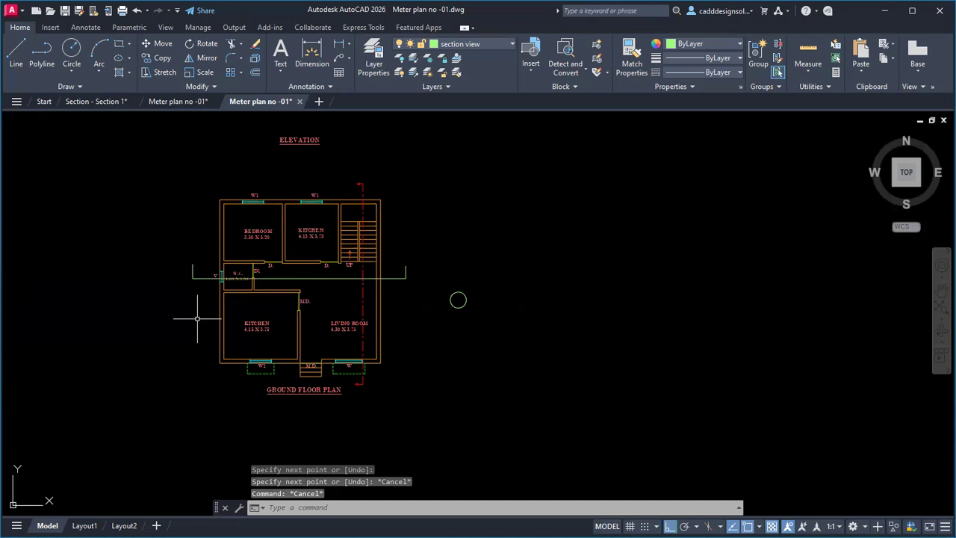
{"action": "left_click", "coordinate": [173, 162]}
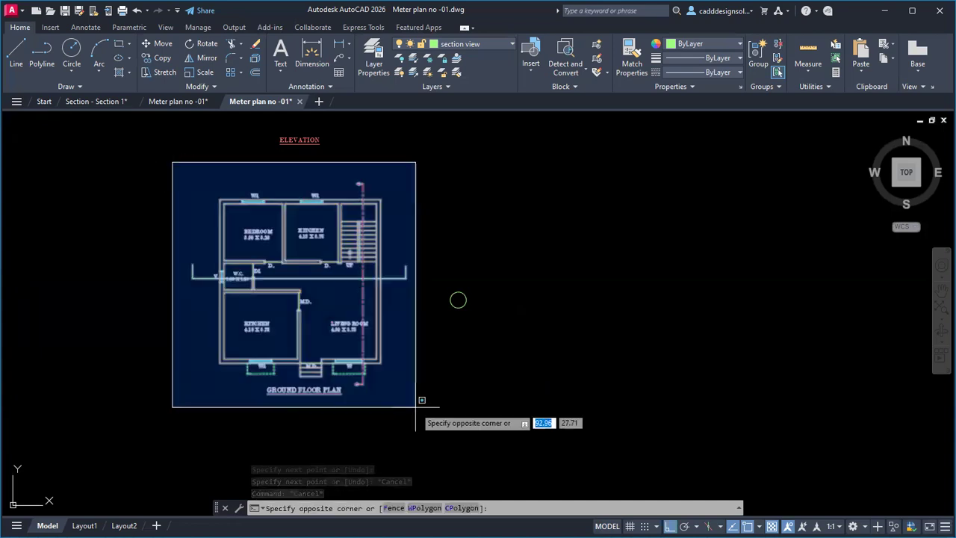
{"action": "left_click", "coordinate": [416, 407]}
{"action": "type", "text": "c"}
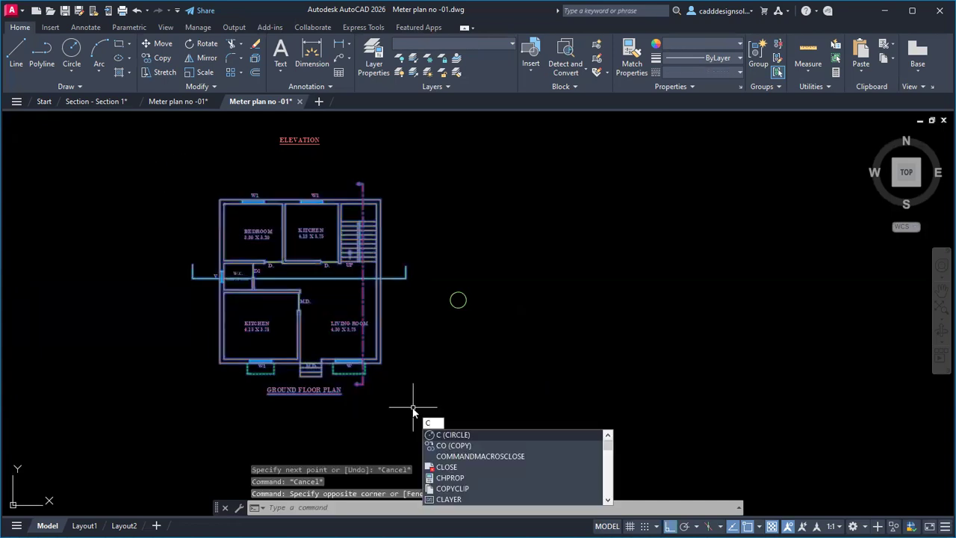
{"action": "key", "text": "Escape"}
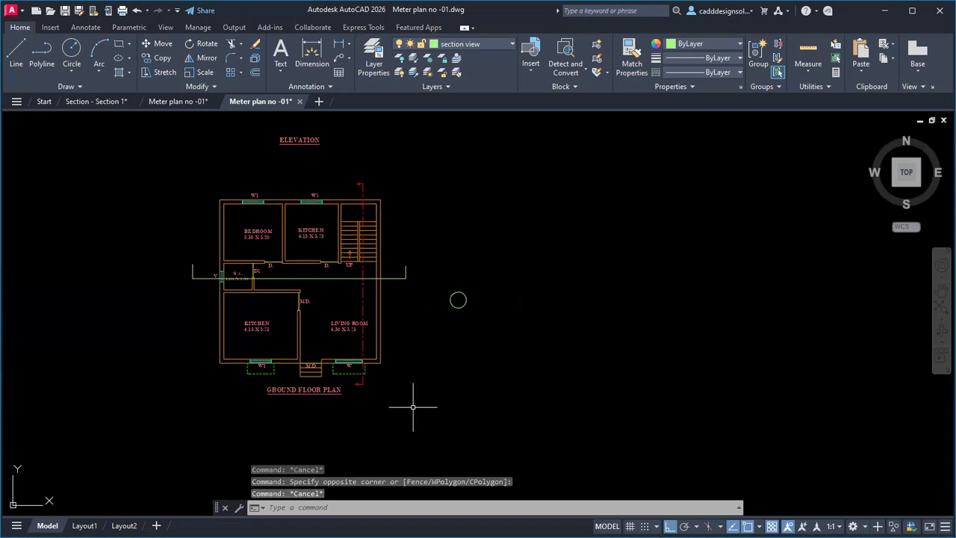
Undo the horizontal section line with its tails and delete the circle beside the plan.
{"action": "key", "text": "ctrl+z"}
{"action": "key", "text": "ctrl+z"}
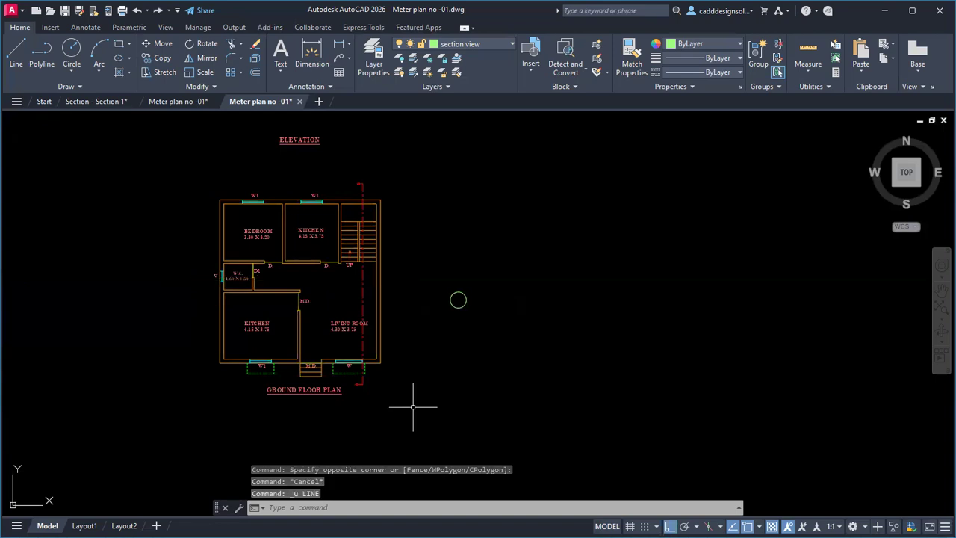
{"action": "left_click", "coordinate": [445, 279]}
{"action": "left_click", "coordinate": [493, 327]}
{"action": "key", "text": "Delete"}
Copy the ground floor plan with its vertical section line horizontally to the right, about 23.5 units away, with ortho on.
{"action": "left_click", "coordinate": [187, 175]}
{"action": "left_click", "coordinate": [427, 407]}
{"action": "type", "text": "co"}
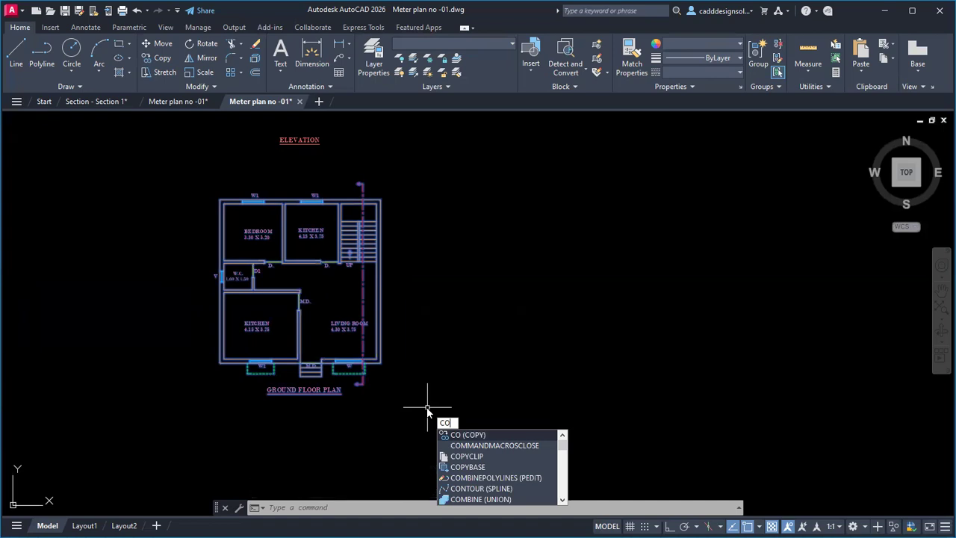
{"action": "key", "text": "Return"}
{"action": "left_click", "coordinate": [360, 383]}
{"action": "key", "text": "F8"}
{"action": "scroll", "coordinate": [665, 393], "scroll_direction": "down", "scroll_amount": 2}
{"action": "middle_click_drag", "start_coordinate": [663, 392], "coordinate": [454, 406]}
{"action": "left_click", "coordinate": [519, 404]}
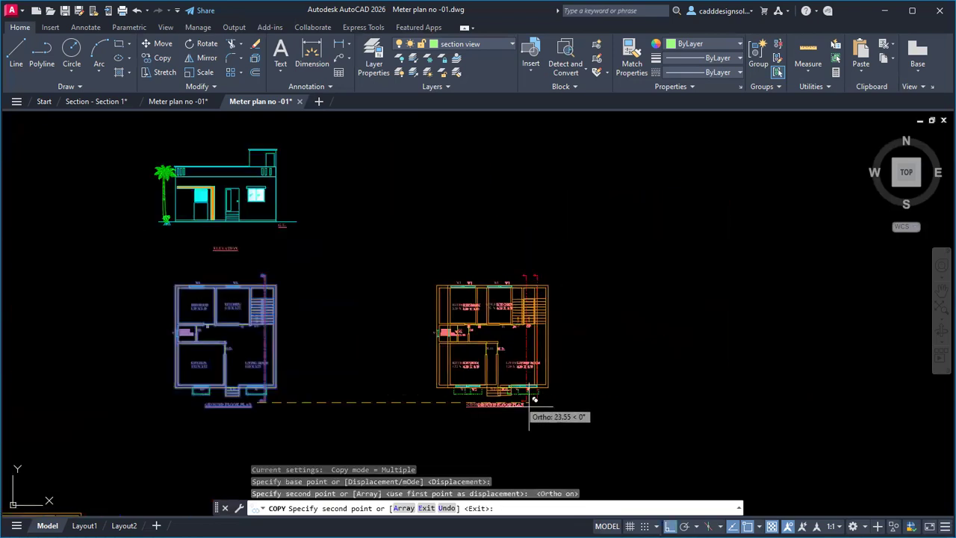
{"action": "key", "text": "Escape"}
{"action": "key", "text": "Escape"}
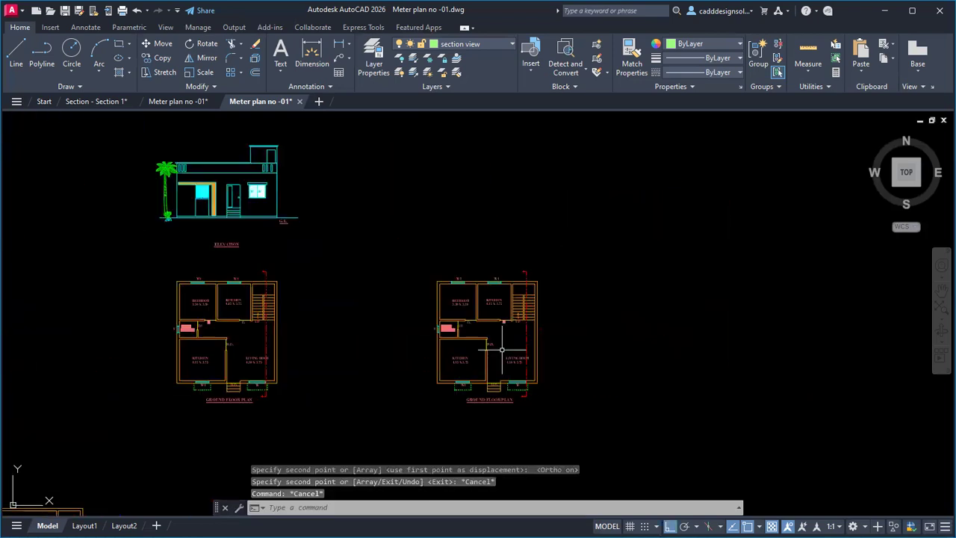
Draw a horizontal section line across the copied plan through the W.C., extending past both outer walls.
{"action": "type", "text": "l"}
{"action": "key", "text": "Return"}
{"action": "scroll", "coordinate": [437, 334], "scroll_direction": "up", "scroll_amount": 4}
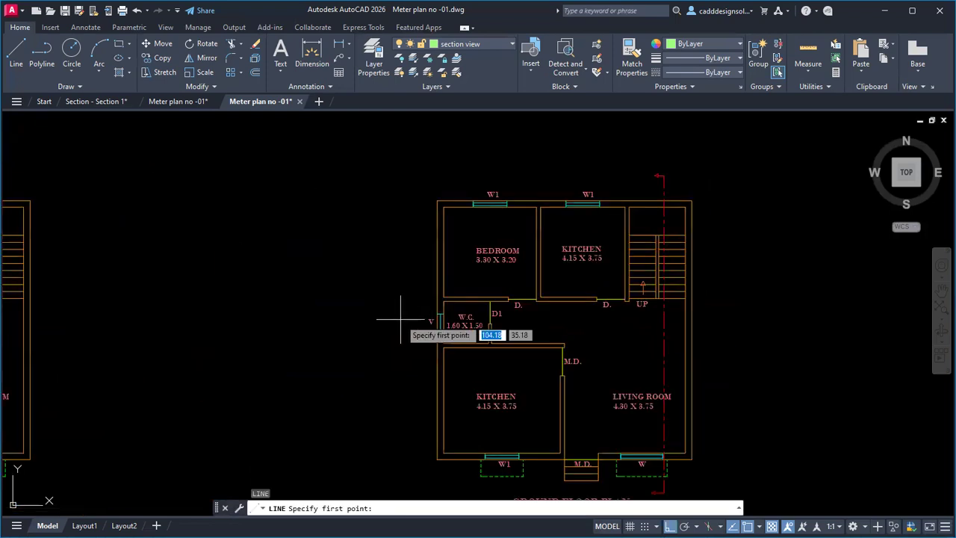
{"action": "left_click", "coordinate": [397, 320]}
{"action": "left_click", "coordinate": [724, 321]}
{"action": "key", "text": "Escape"}
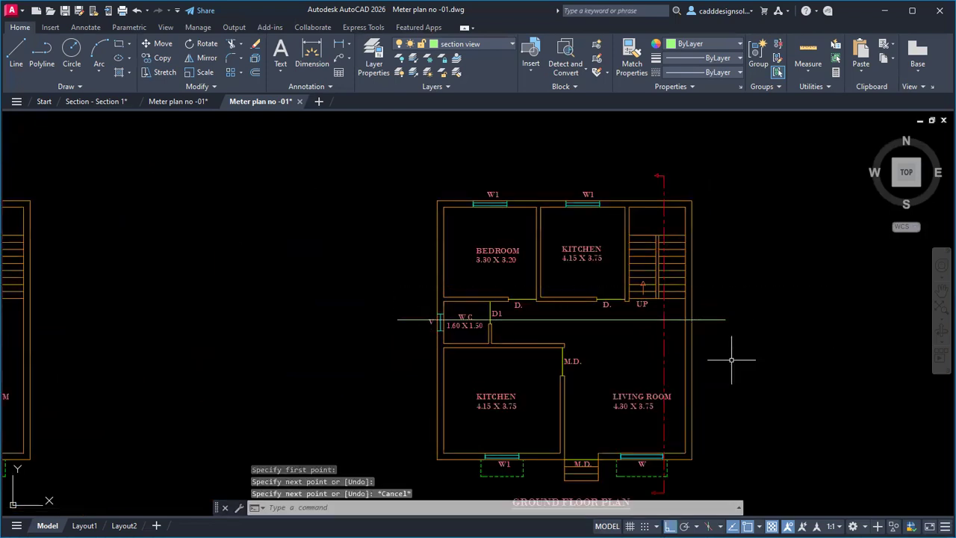
{"action": "key", "text": "Escape"}
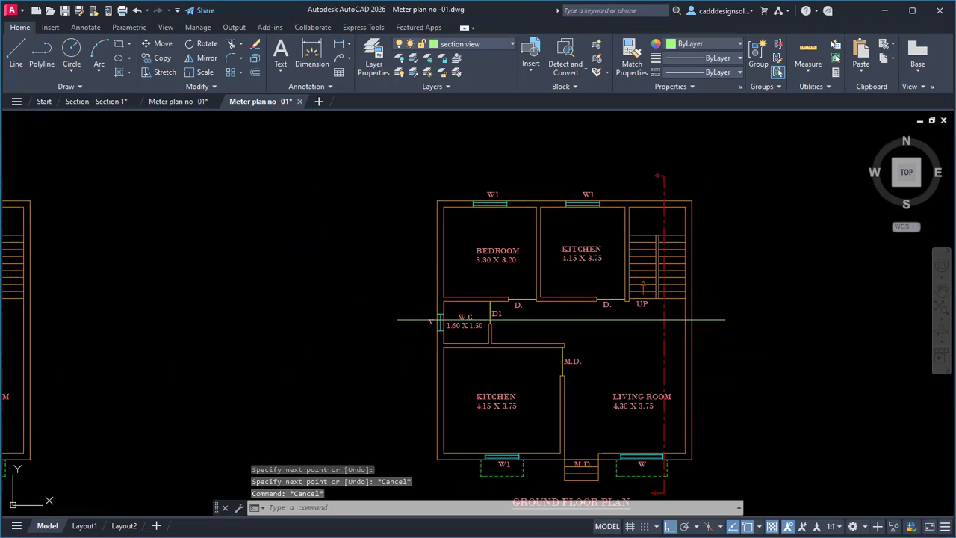
Add a short upward tail at the right end of the copied plan's horizontal section line.
{"action": "type", "text": "l"}
{"action": "key", "text": "Return"}
{"action": "scroll", "coordinate": [726, 330], "scroll_direction": "up", "scroll_amount": 4}
{"action": "left_click", "coordinate": [721, 302]}
{"action": "left_click", "coordinate": [722, 262]}
{"action": "key", "text": "Escape"}
{"action": "scroll", "coordinate": [721, 307], "scroll_direction": "down", "scroll_amount": 4}
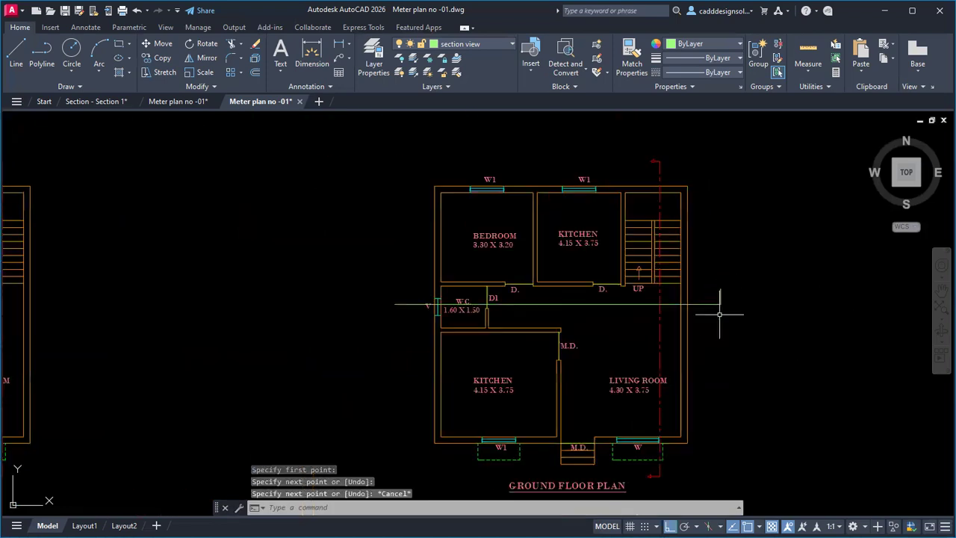
Trim the copied plan's walls, openings and vertical section line just below the horizontal section line using a fence.
{"action": "middle_click_drag", "start_coordinate": [719, 314], "coordinate": [708, 287]}
{"action": "type", "text": "tr"}
{"action": "key", "text": "Return"}
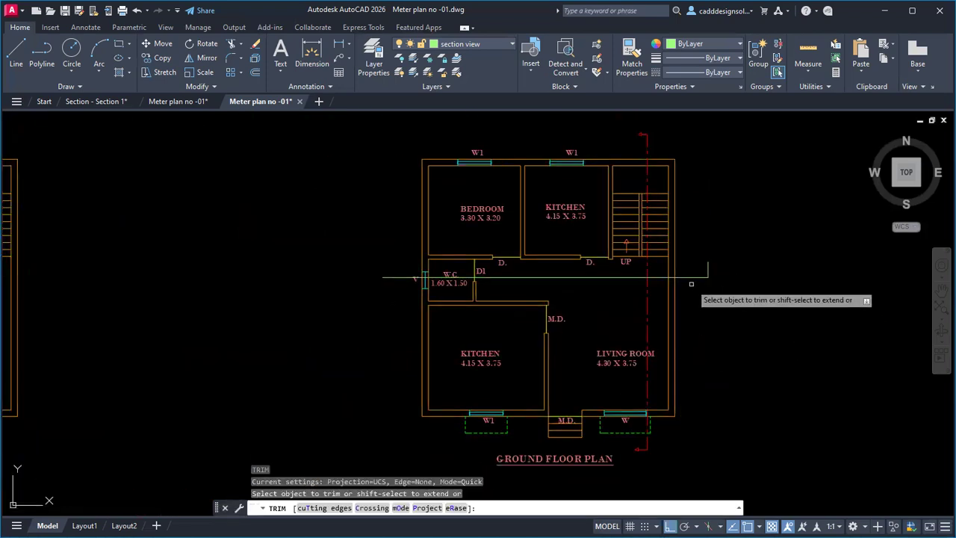
{"action": "scroll", "coordinate": [689, 284], "scroll_direction": "up", "scroll_amount": 4}
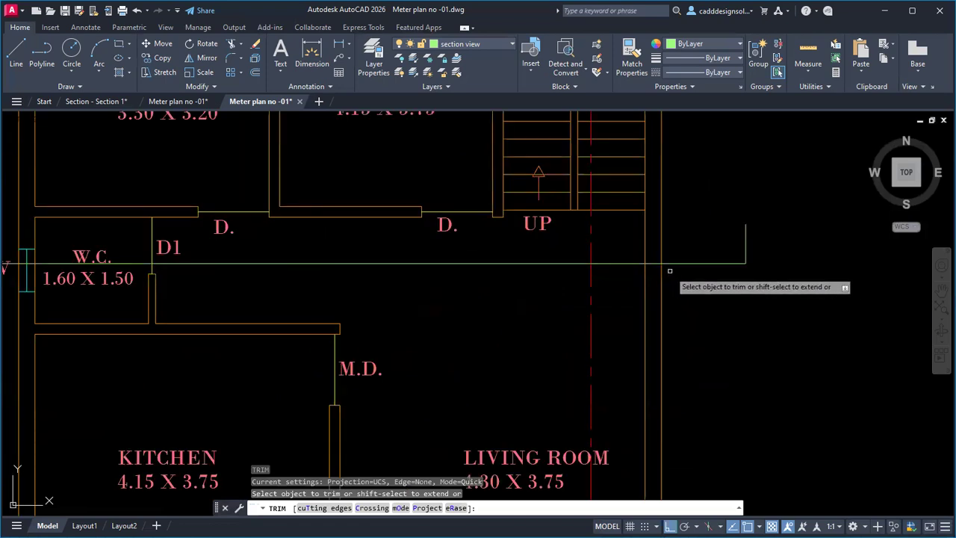
{"action": "left_click", "coordinate": [669, 271]}
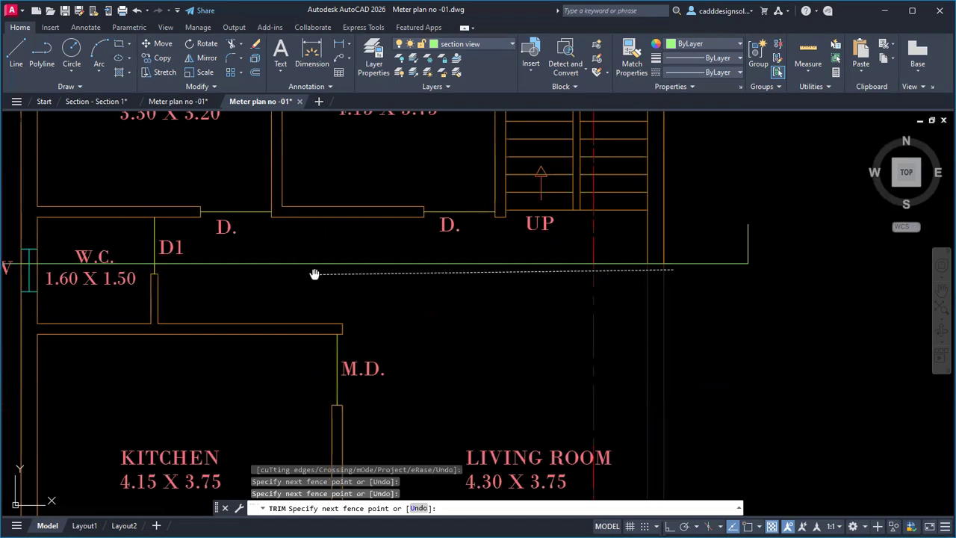
{"action": "middle_click_drag", "start_coordinate": [101, 269], "coordinate": [345, 278]}
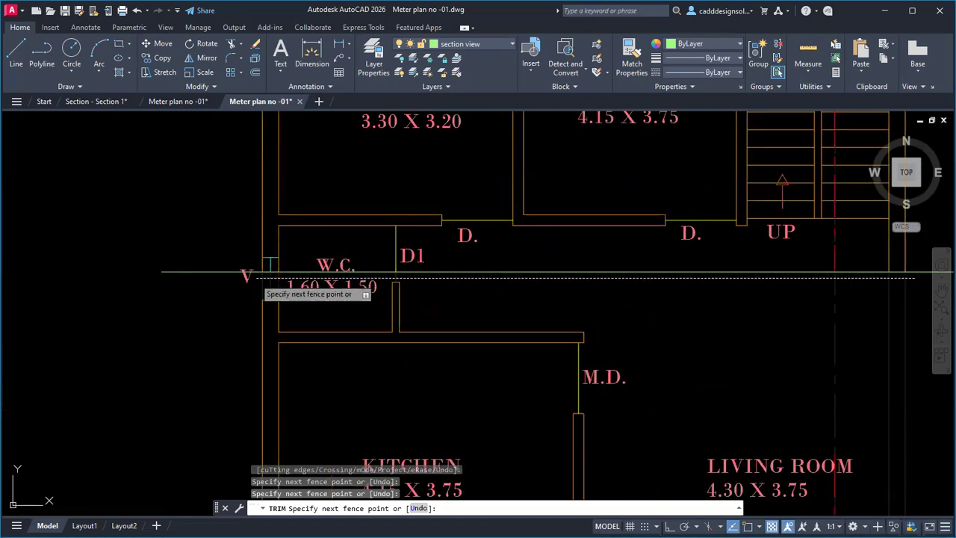
{"action": "key", "text": "Return"}
{"action": "key", "text": "Escape"}
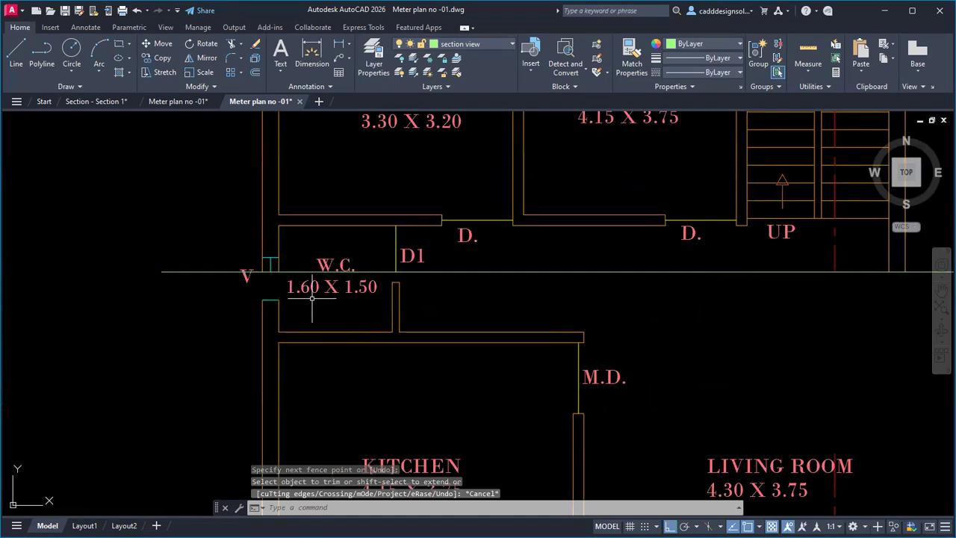
Erase everything below the horizontal section line in the copied plan, including the leftover W.C. size text.
{"action": "left_click", "coordinate": [203, 273]}
{"action": "scroll", "coordinate": [381, 298], "scroll_direction": "down", "scroll_amount": 5}
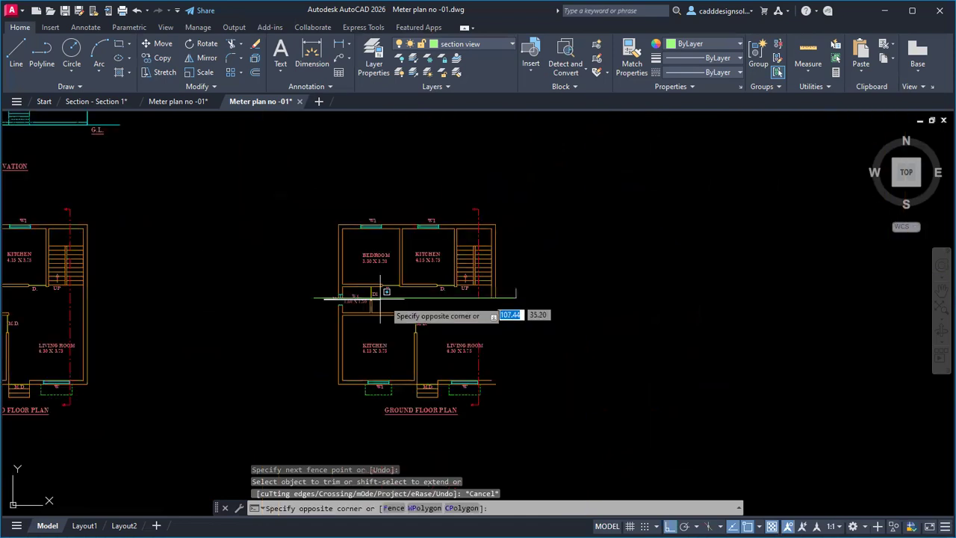
{"action": "left_click", "coordinate": [533, 428]}
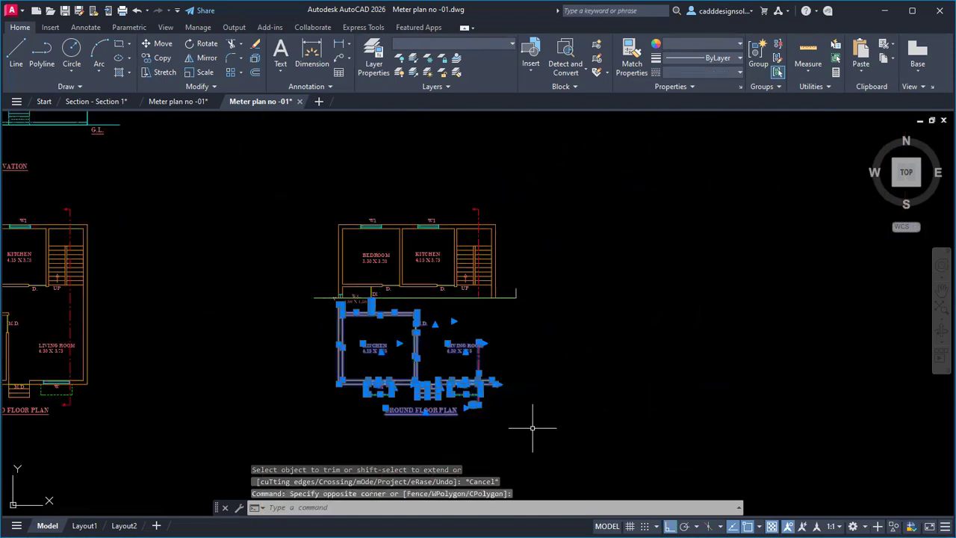
{"action": "key", "text": "Delete"}
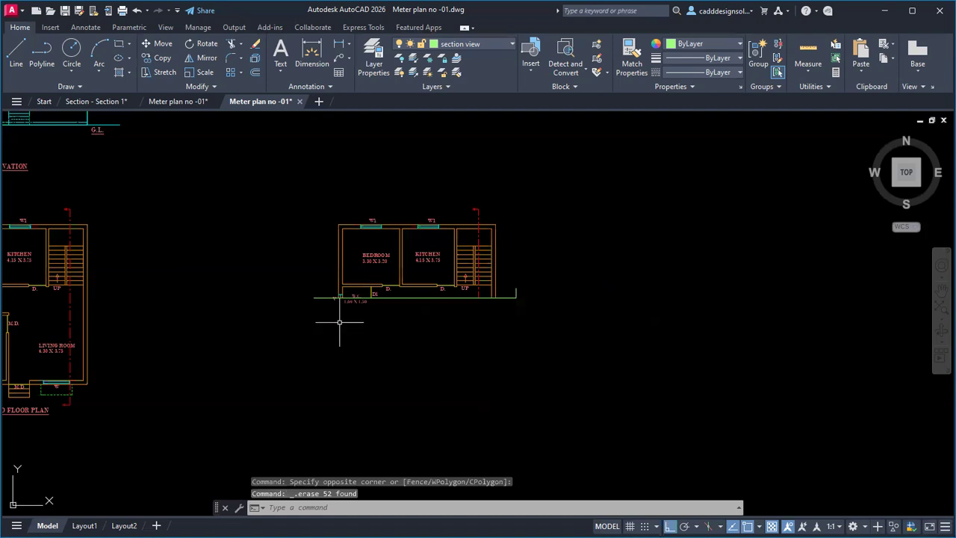
{"action": "scroll", "coordinate": [345, 321], "scroll_direction": "up", "scroll_amount": 8}
{"action": "left_click", "coordinate": [368, 209]}
{"action": "key", "text": "Delete"}
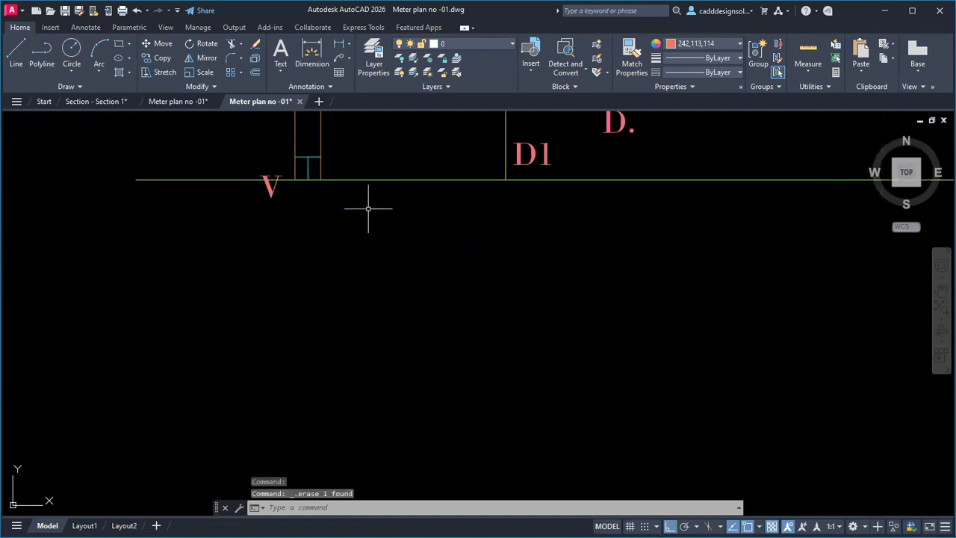
Draw vertical construction lines through the outer and inner faces of the left exterior wall in the cut plan.
{"action": "scroll", "coordinate": [385, 284], "scroll_direction": "down", "scroll_amount": 8}
{"action": "scroll", "coordinate": [466, 279], "scroll_direction": "up", "scroll_amount": 2}
{"action": "middle_click_drag", "start_coordinate": [428, 297], "coordinate": [431, 344]}
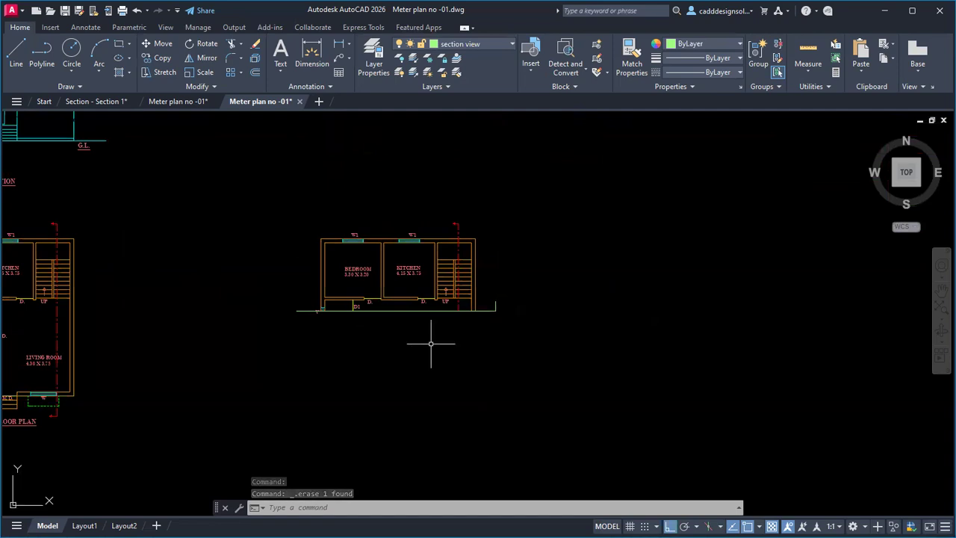
{"action": "type", "text": "XL"}
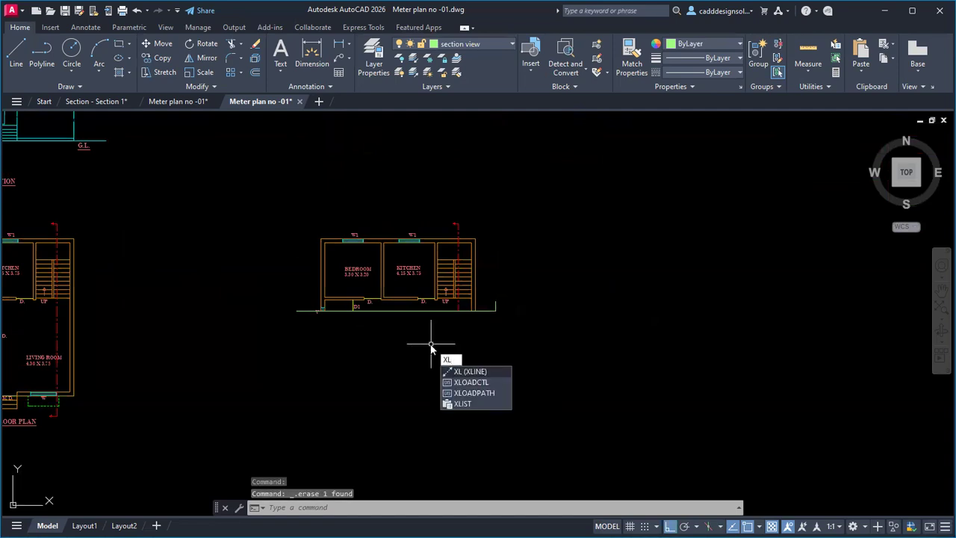
{"action": "key", "text": "Return"}
{"action": "type", "text": "v"}
{"action": "key", "text": "Return"}
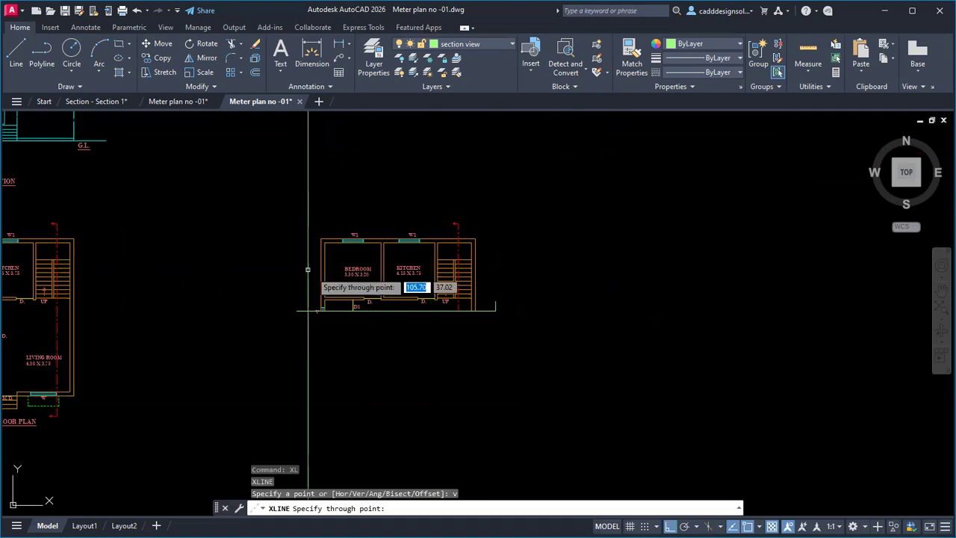
{"action": "scroll", "coordinate": [319, 294], "scroll_direction": "up", "scroll_amount": 10}
{"action": "middle_click_drag", "start_coordinate": [380, 430], "coordinate": [293, 236]}
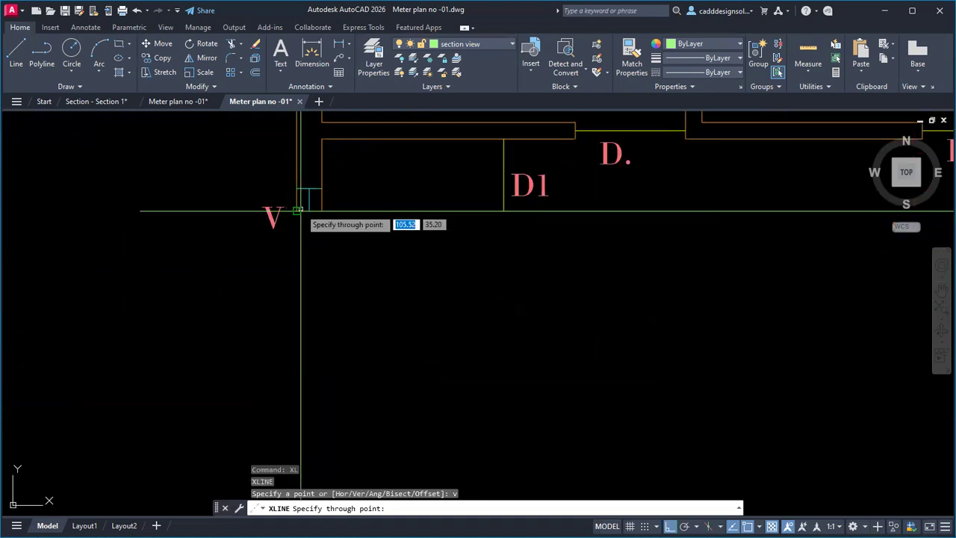
{"action": "left_click", "coordinate": [296, 212]}
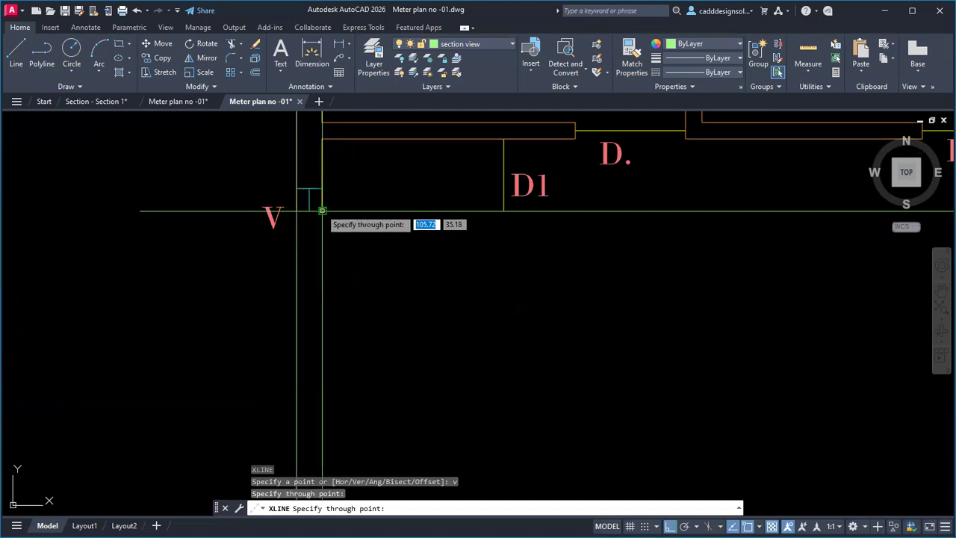
{"action": "left_click", "coordinate": [322, 210]}
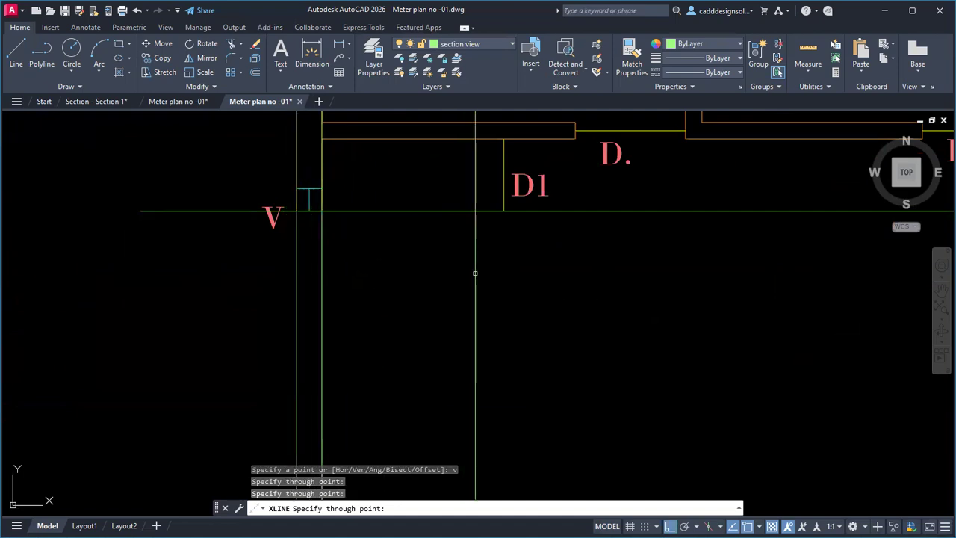
Add vertical construction lines through both jambs of the bedroom and kitchen doors marked D.
{"action": "middle_click_drag", "start_coordinate": [473, 273], "coordinate": [378, 368]}
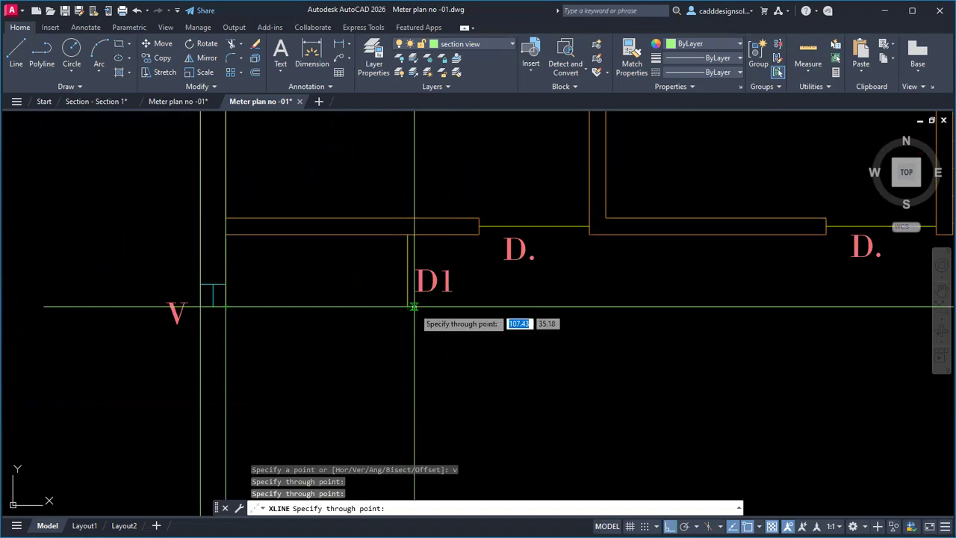
{"action": "left_click", "coordinate": [480, 228]}
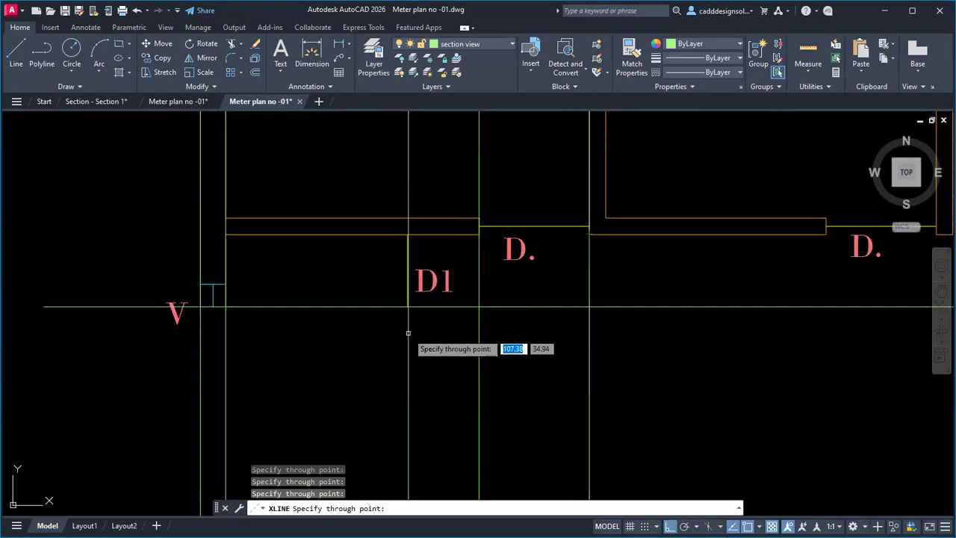
{"action": "scroll", "coordinate": [406, 321], "scroll_direction": "down", "scroll_amount": 3}
{"action": "scroll", "coordinate": [510, 327], "scroll_direction": "up", "scroll_amount": 2}
{"action": "middle_click_drag", "start_coordinate": [510, 327], "coordinate": [398, 364]}
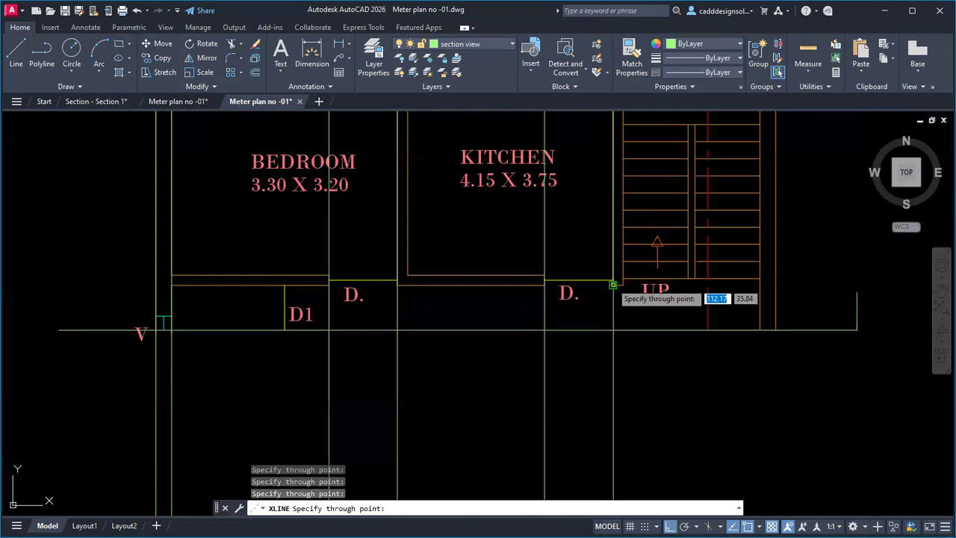
{"action": "left_click", "coordinate": [613, 285]}
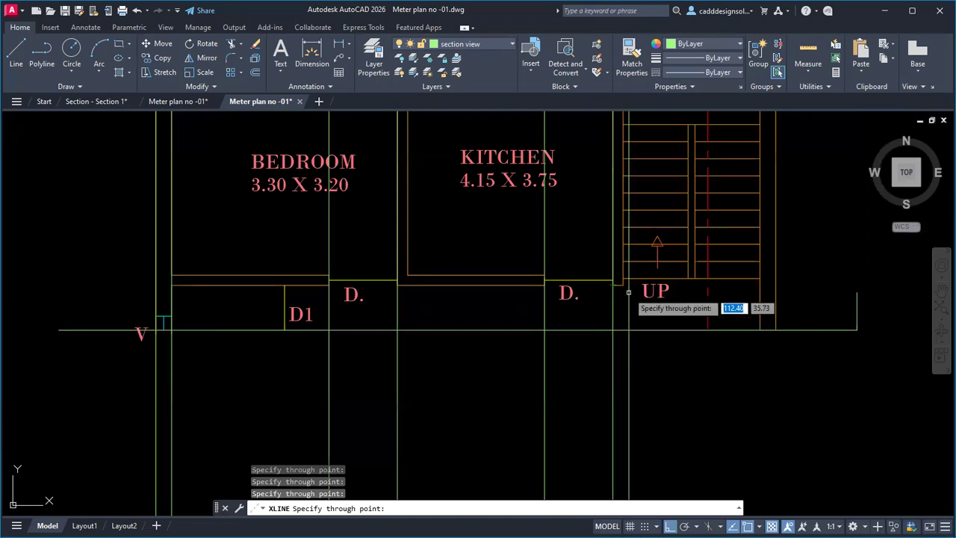
Add vertical construction lines at the kitchen wall's stair-side face, both edges of the central stair divider and both faces of the right exterior wall.
{"action": "middle_click_drag", "start_coordinate": [710, 371], "coordinate": [544, 390]}
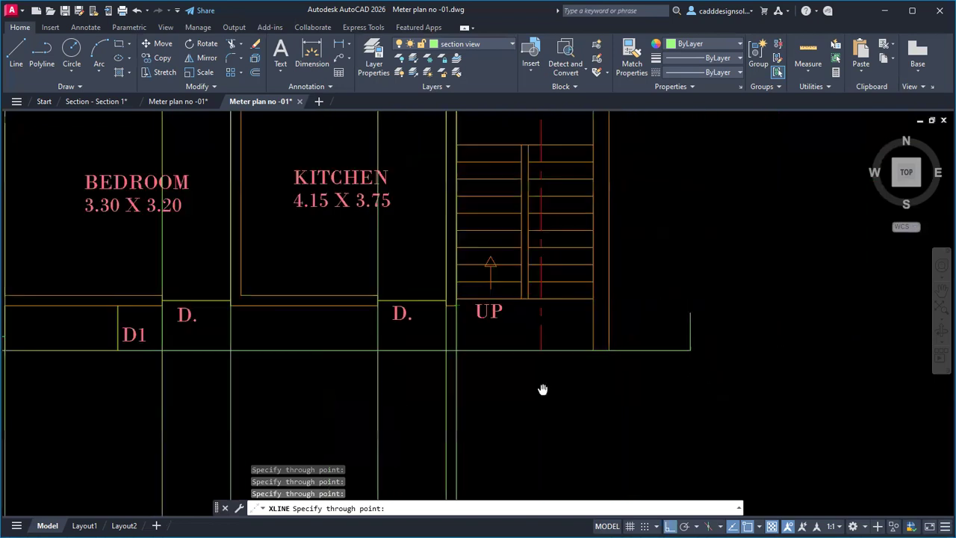
{"action": "left_click", "coordinate": [521, 297]}
{"action": "left_click", "coordinate": [528, 297]}
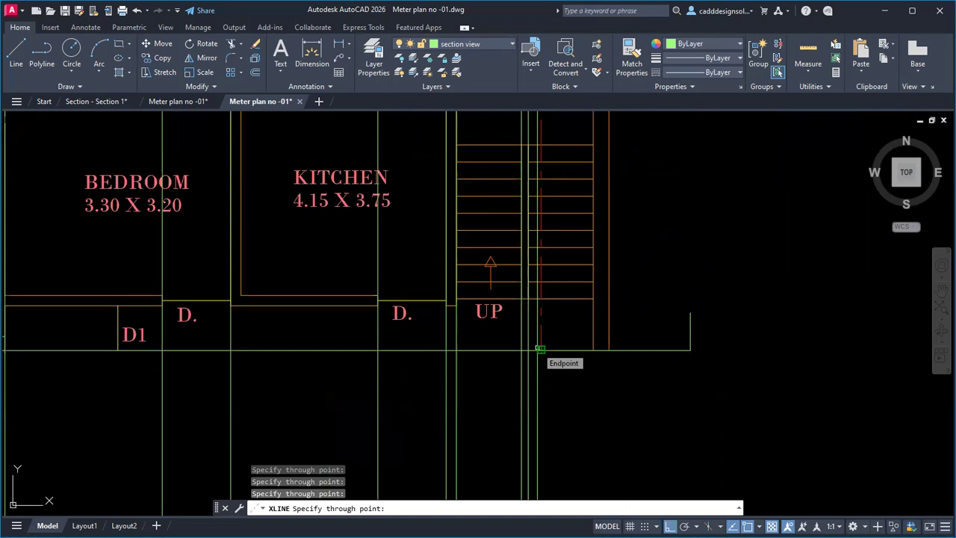
{"action": "scroll", "coordinate": [539, 348], "scroll_direction": "down", "scroll_amount": 5}
{"action": "scroll", "coordinate": [555, 363], "scroll_direction": "up", "scroll_amount": 5}
{"action": "middle_click_drag", "start_coordinate": [567, 357], "coordinate": [573, 369]}
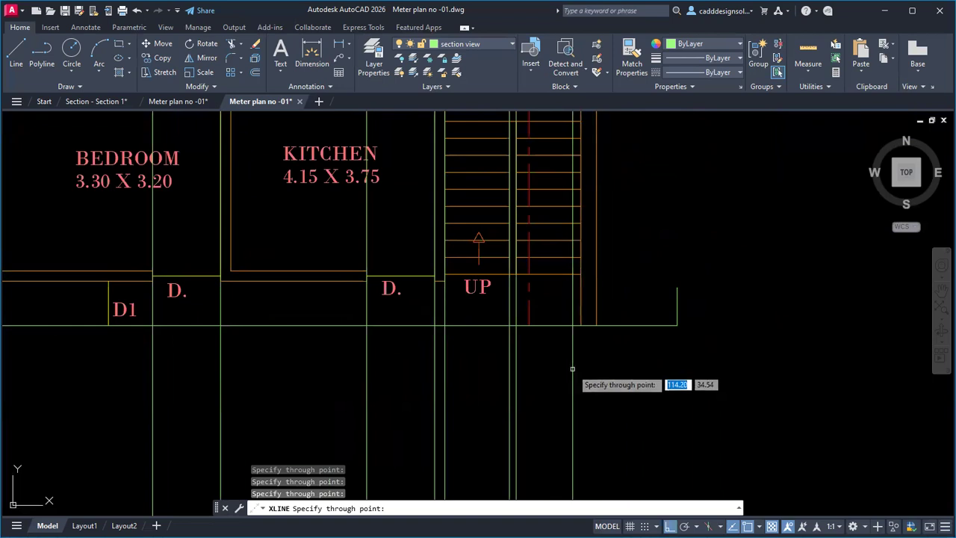
{"action": "left_click", "coordinate": [580, 325]}
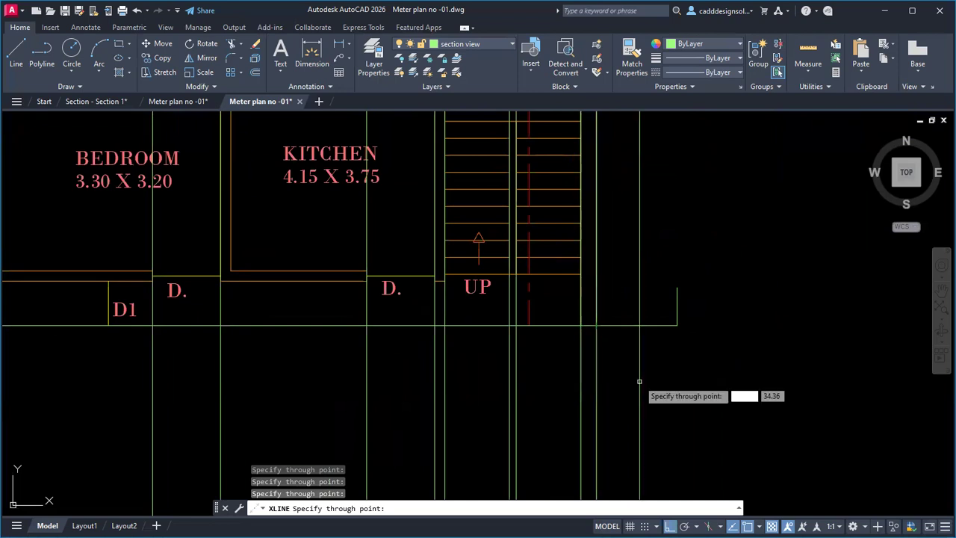
{"action": "key", "text": "Escape"}
Draw vertical construction lines through the outer left and right corners of the ground floor plan's front wall.
{"action": "scroll", "coordinate": [642, 384], "scroll_direction": "down", "scroll_amount": 8}
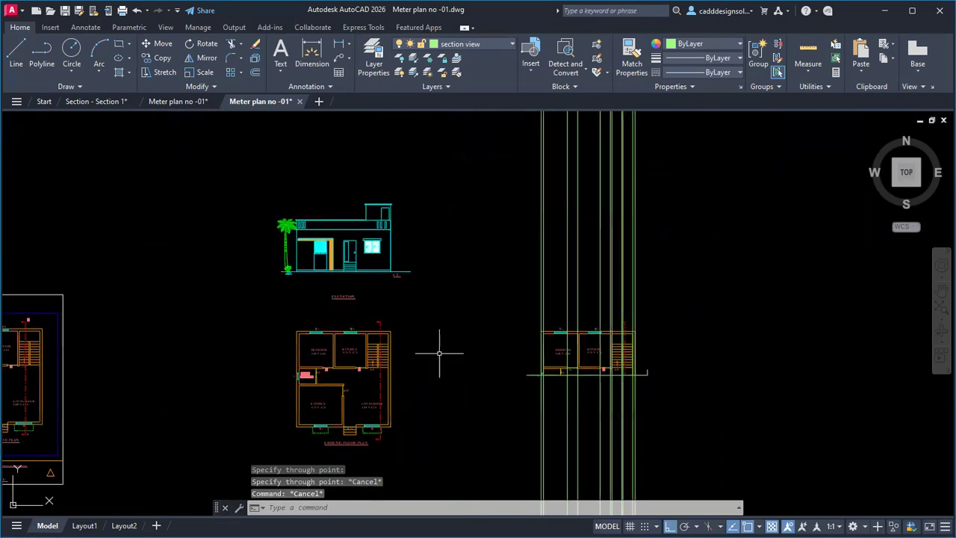
{"action": "scroll", "coordinate": [433, 350], "scroll_direction": "up", "scroll_amount": 5}
{"action": "type", "text": "XL"}
{"action": "key", "text": "Return"}
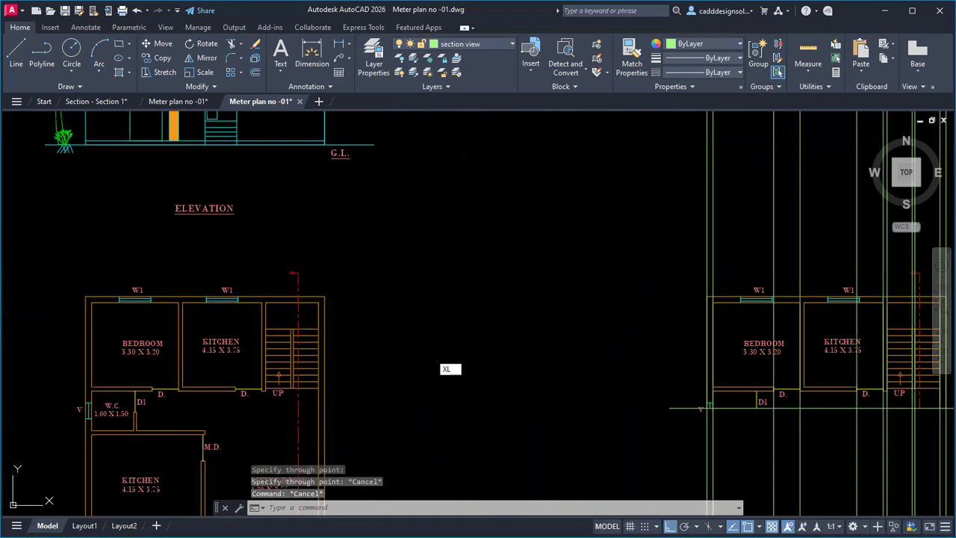
{"action": "type", "text": "v"}
{"action": "key", "text": "Return"}
{"action": "scroll", "coordinate": [433, 358], "scroll_direction": "down", "scroll_amount": 4}
{"action": "scroll", "coordinate": [441, 340], "scroll_direction": "up", "scroll_amount": 6}
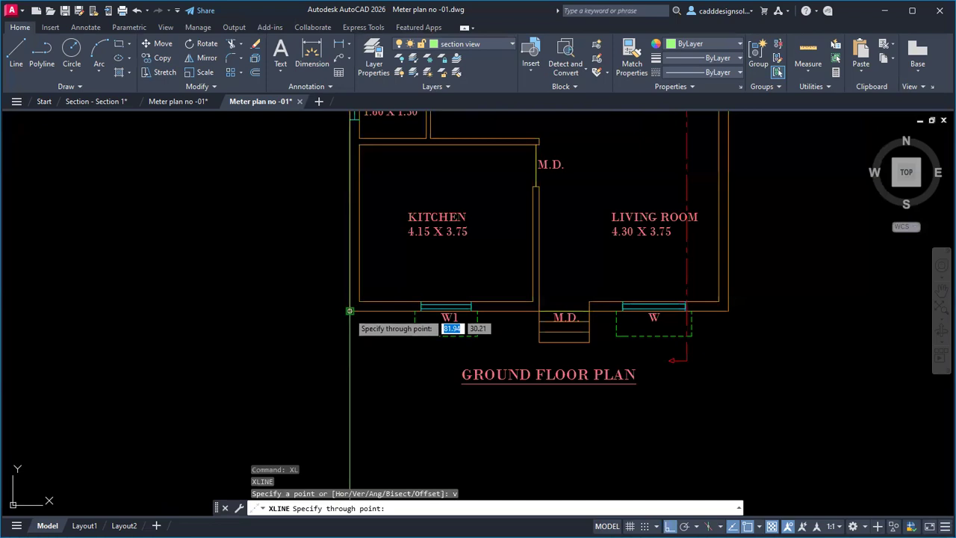
{"action": "left_click", "coordinate": [350, 310]}
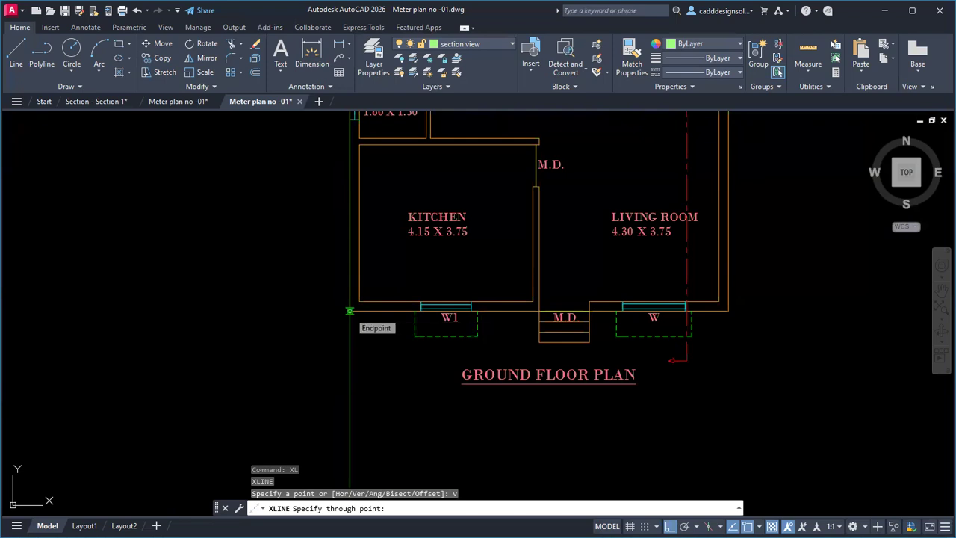
{"action": "left_click", "coordinate": [350, 311]}
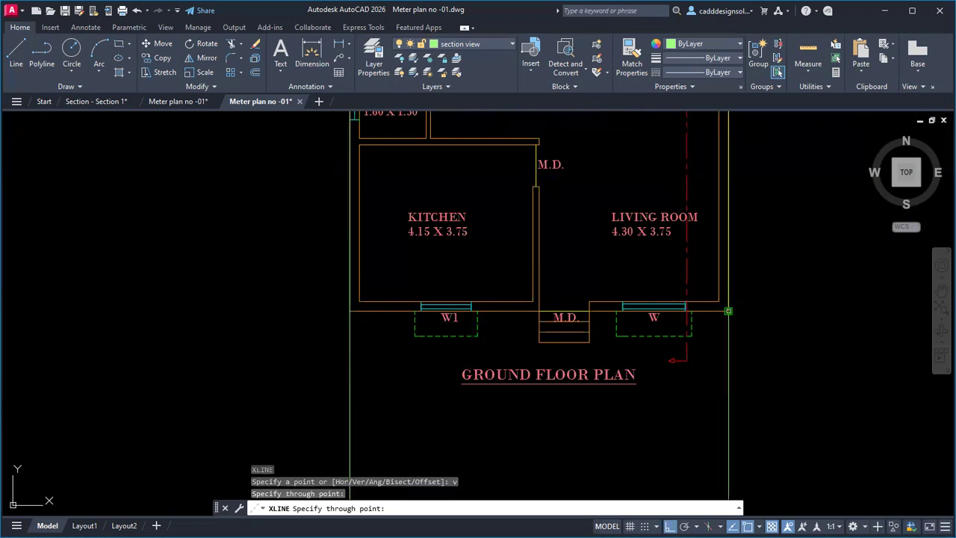
{"action": "left_click", "coordinate": [728, 310]}
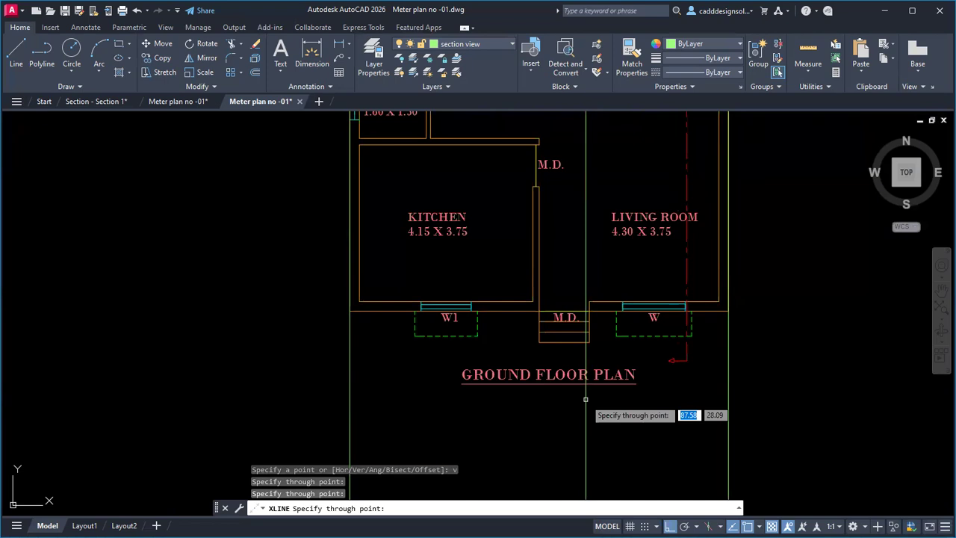
Examine the vertical construction lines in the cut plan copy, especially around the exterior wall beside ventilator V.
{"action": "scroll", "coordinate": [585, 399], "scroll_direction": "down", "scroll_amount": 4}
{"action": "scroll", "coordinate": [421, 352], "scroll_direction": "up", "scroll_amount": 3}
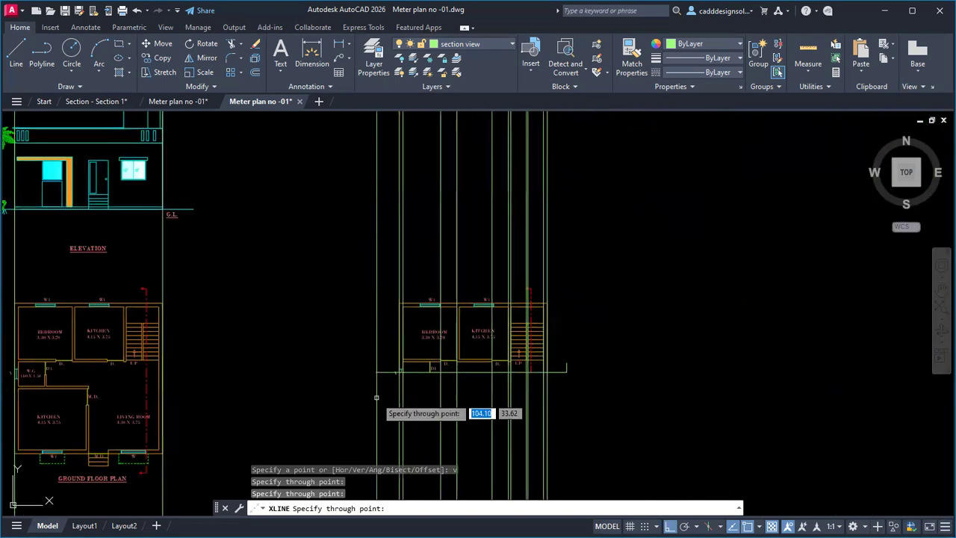
{"action": "middle_click_drag", "start_coordinate": [488, 353], "coordinate": [400, 383]}
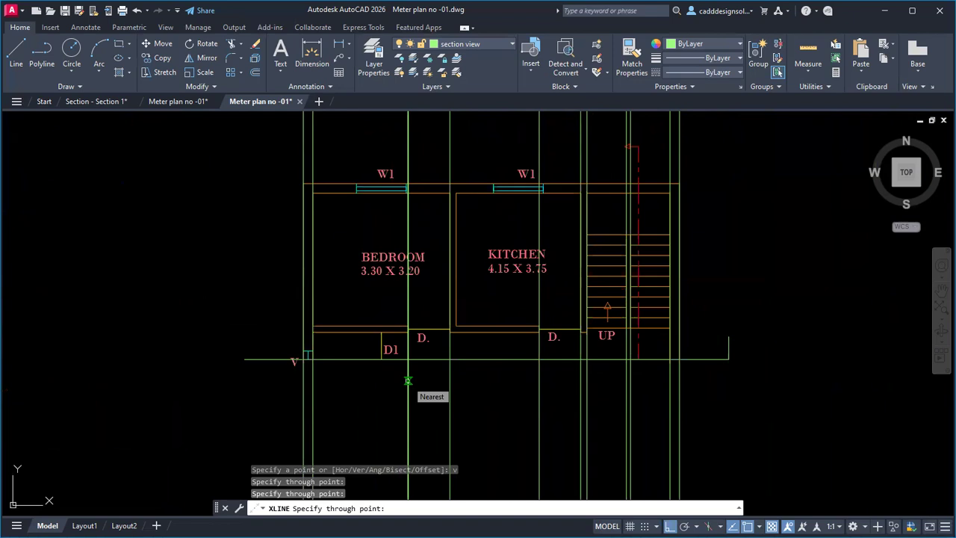
{"action": "scroll", "coordinate": [298, 366], "scroll_direction": "up", "scroll_amount": 8}
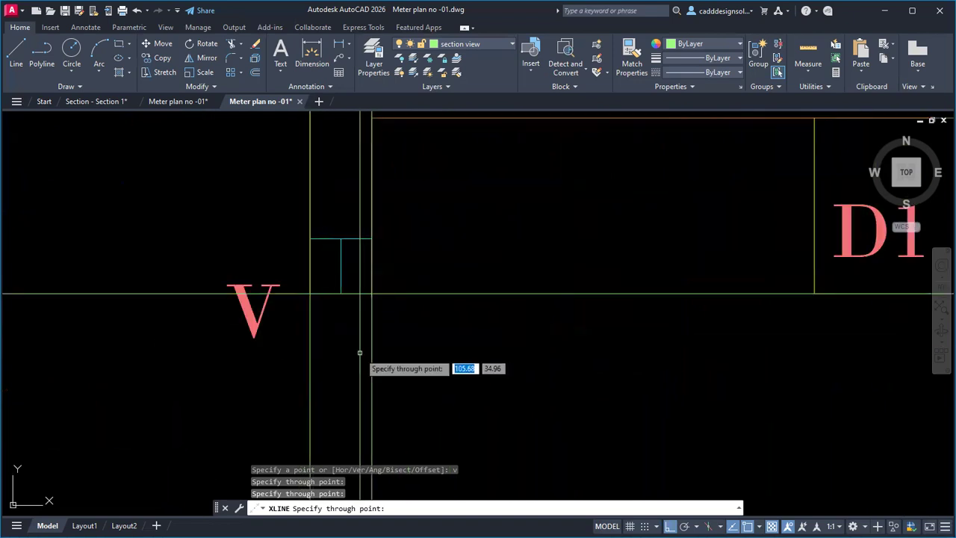
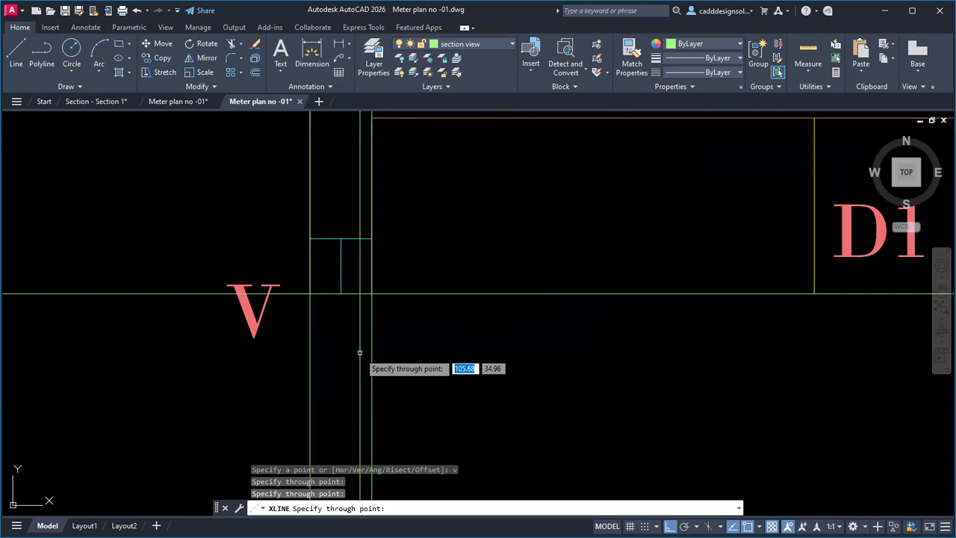
{"action": "scroll", "coordinate": [385, 349], "scroll_direction": "down", "scroll_amount": 7}
{"action": "middle_click_drag", "start_coordinate": [448, 371], "coordinate": [418, 385]}
{"action": "key", "text": "Escape"}
{"action": "key", "text": "Escape"}
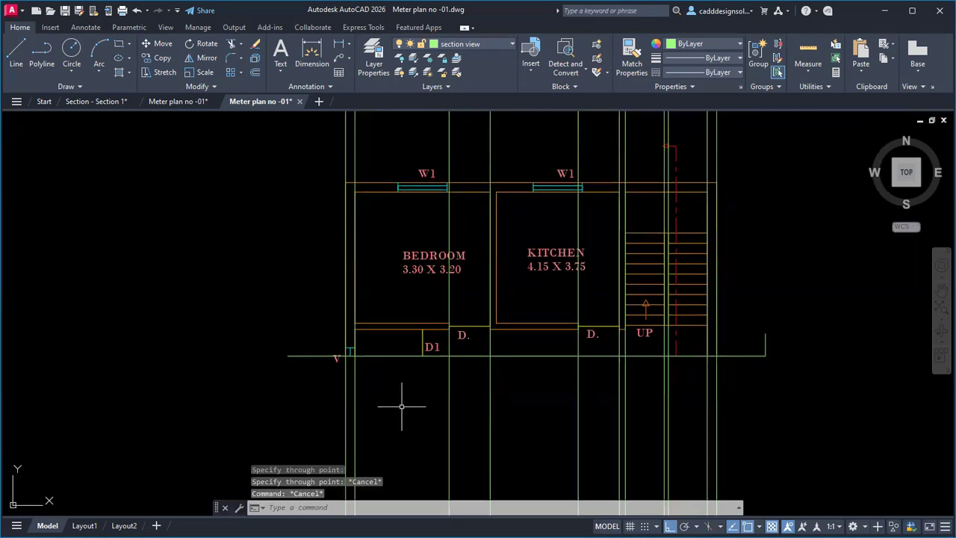
Draw a horizontal construction line through the end of the elevation's ground line marked G.L.
{"action": "scroll", "coordinate": [398, 400], "scroll_direction": "down", "scroll_amount": 5}
{"action": "scroll", "coordinate": [313, 365], "scroll_direction": "up", "scroll_amount": 2}
{"action": "middle_click_drag", "start_coordinate": [288, 352], "coordinate": [344, 315]}
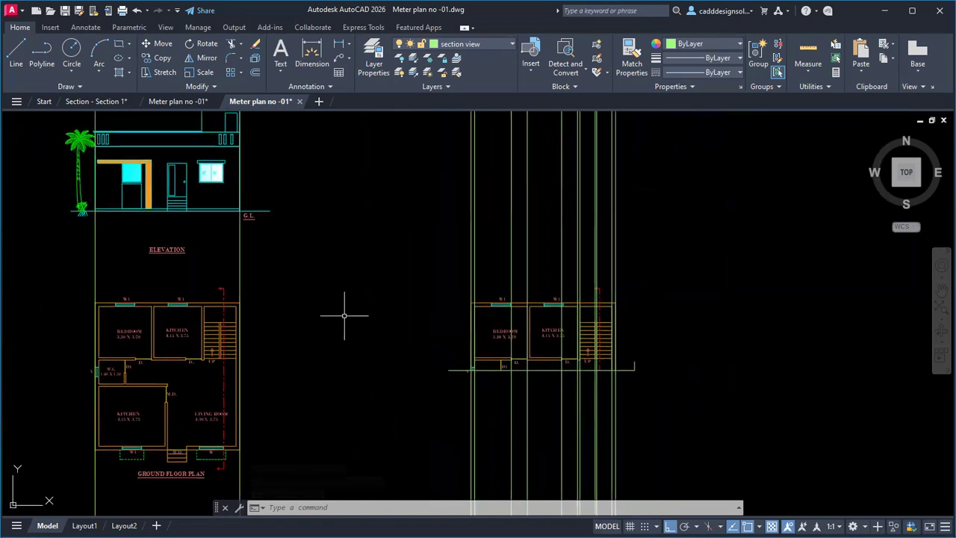
{"action": "type", "text": "xl"}
{"action": "key", "text": "Return"}
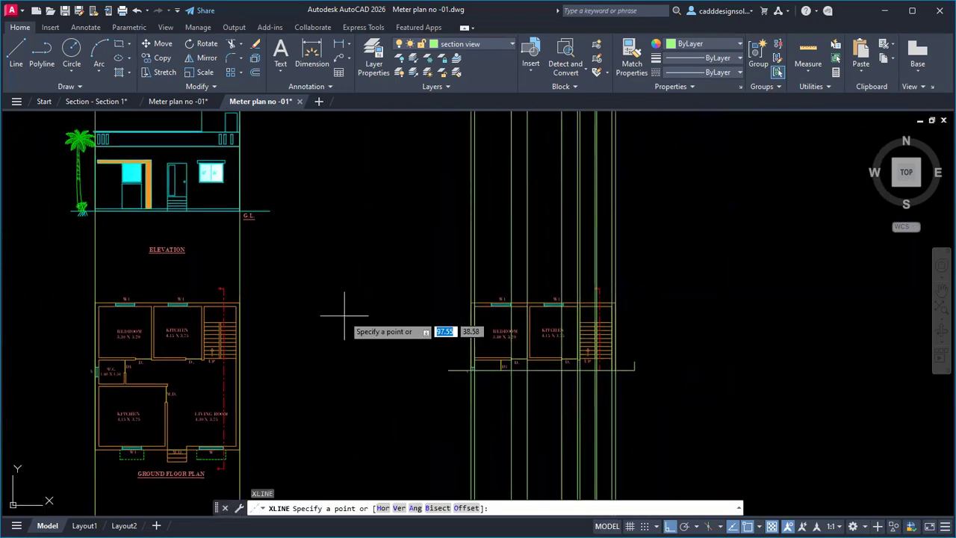
{"action": "type", "text": "h"}
{"action": "key", "text": "Return"}
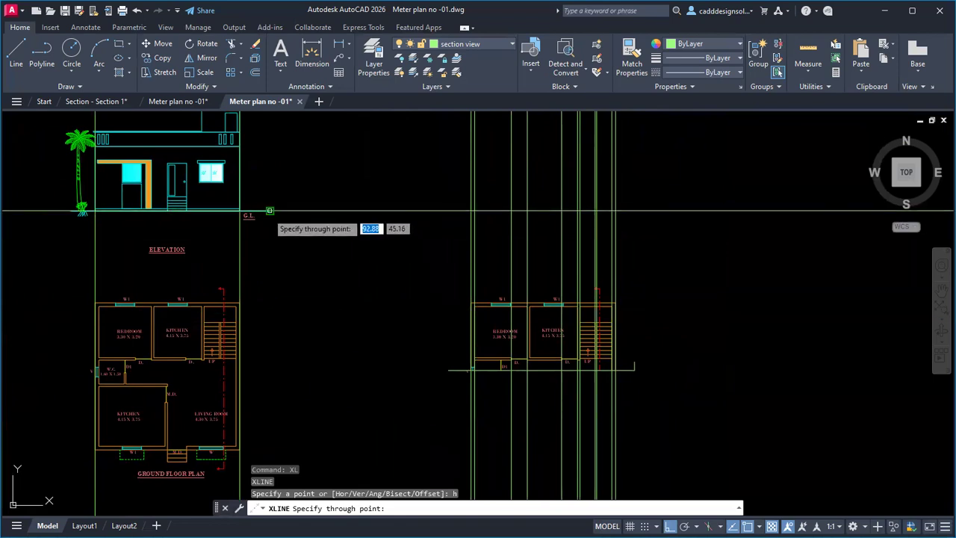
{"action": "left_click", "coordinate": [269, 210]}
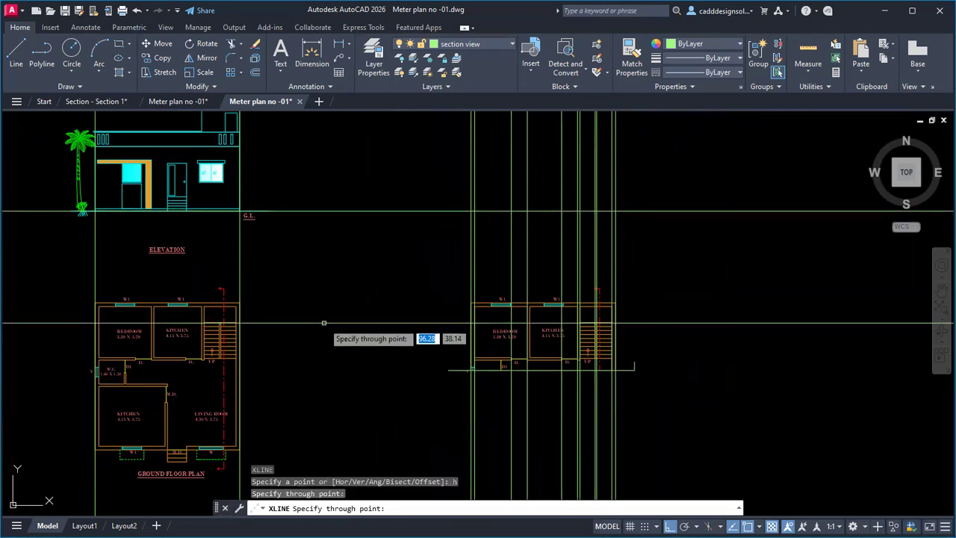
{"action": "key", "text": "Escape"}
{"action": "key", "text": "Escape"}
{"action": "key", "text": "Escape"}
Erase the cut plan copy together with its horizontal section line, leaving the vertical construction lines in place.
{"action": "middle_click_drag", "start_coordinate": [337, 338], "coordinate": [368, 370]}
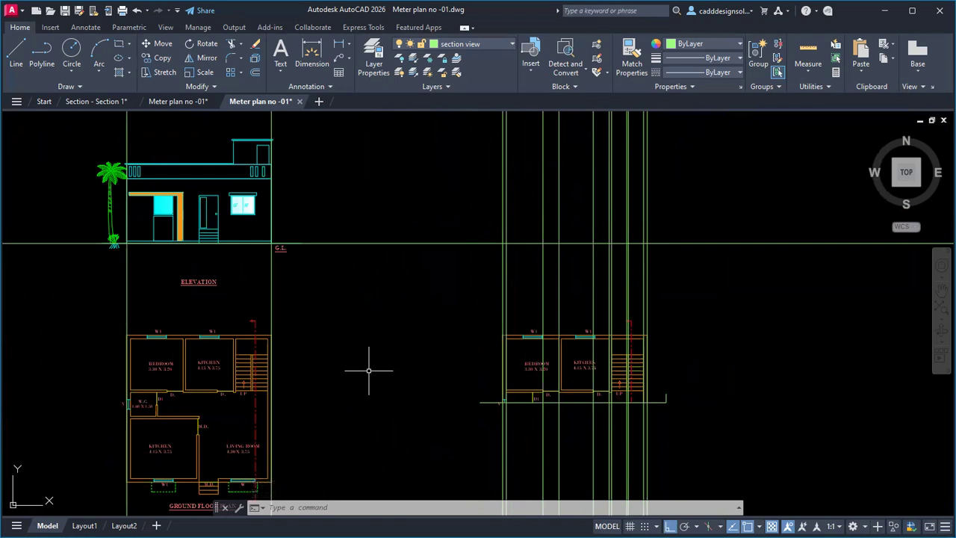
{"action": "middle_click_drag", "start_coordinate": [367, 368], "coordinate": [368, 346]}
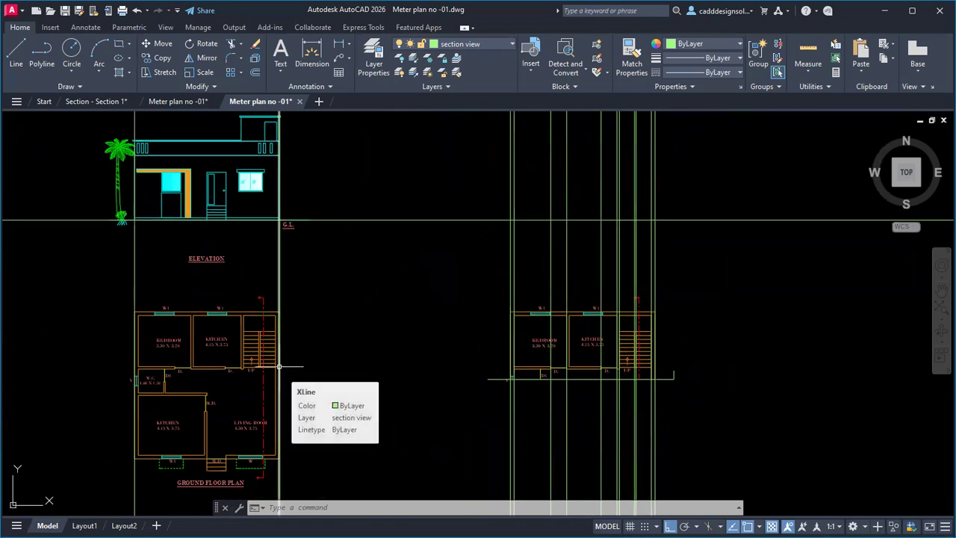
{"action": "scroll", "coordinate": [207, 371], "scroll_direction": "up", "scroll_amount": 2}
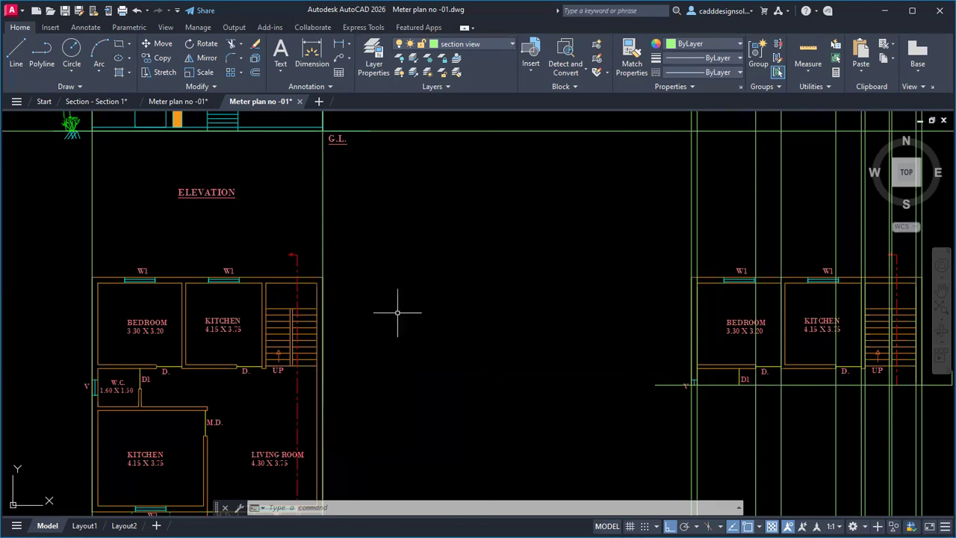
{"action": "middle_click_drag", "start_coordinate": [809, 381], "coordinate": [464, 363]}
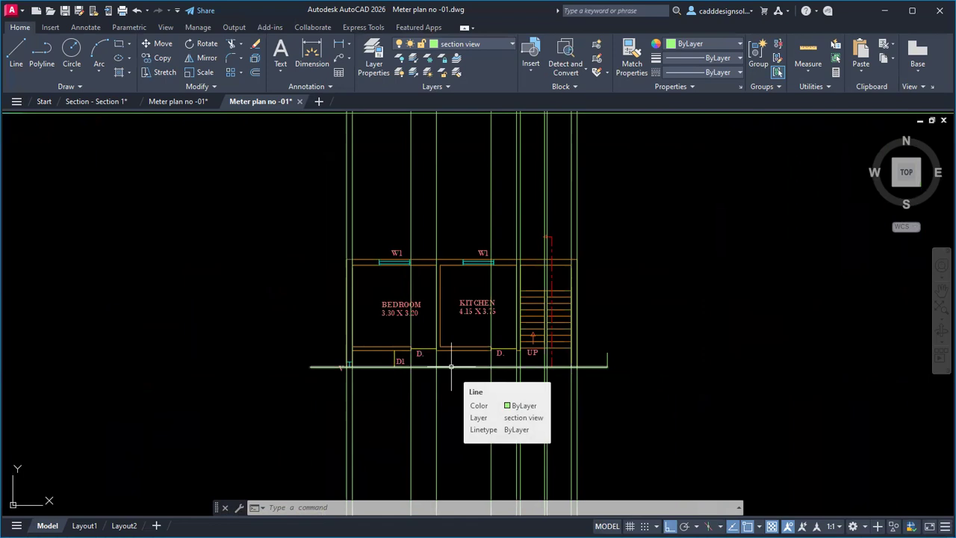
{"action": "scroll", "coordinate": [451, 366], "scroll_direction": "down", "scroll_amount": 4}
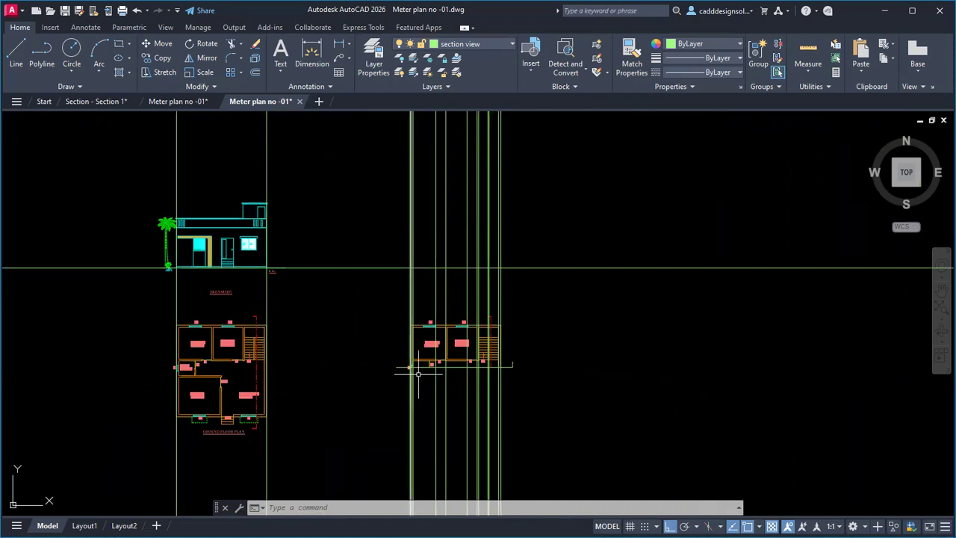
{"action": "scroll", "coordinate": [423, 379], "scroll_direction": "up", "scroll_amount": 4}
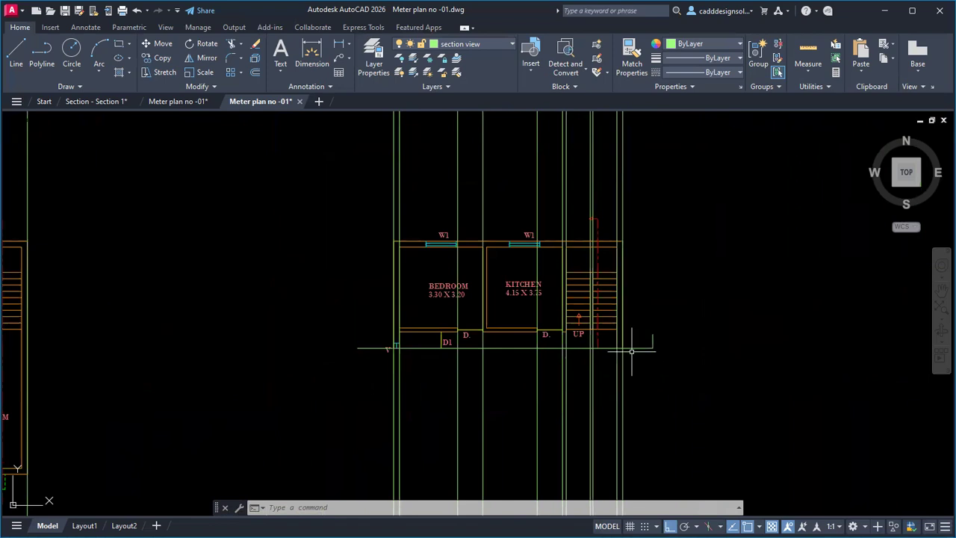
{"action": "left_click", "coordinate": [348, 215]}
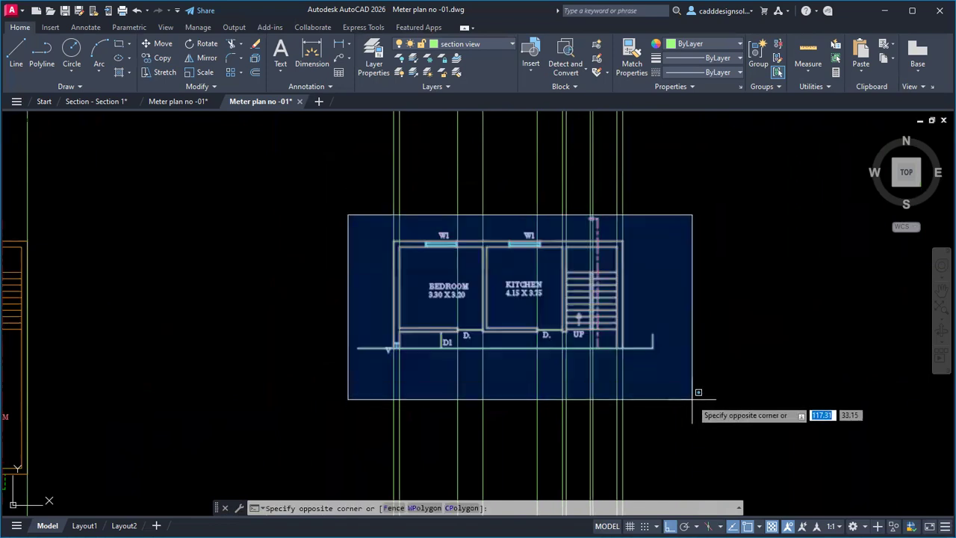
{"action": "left_click", "coordinate": [696, 403]}
{"action": "key", "text": "Delete"}
Erase all the vertical construction lines that were projected from the cut plan copy.
{"action": "scroll", "coordinate": [693, 394], "scroll_direction": "down", "scroll_amount": 4}
{"action": "left_click", "coordinate": [718, 369]}
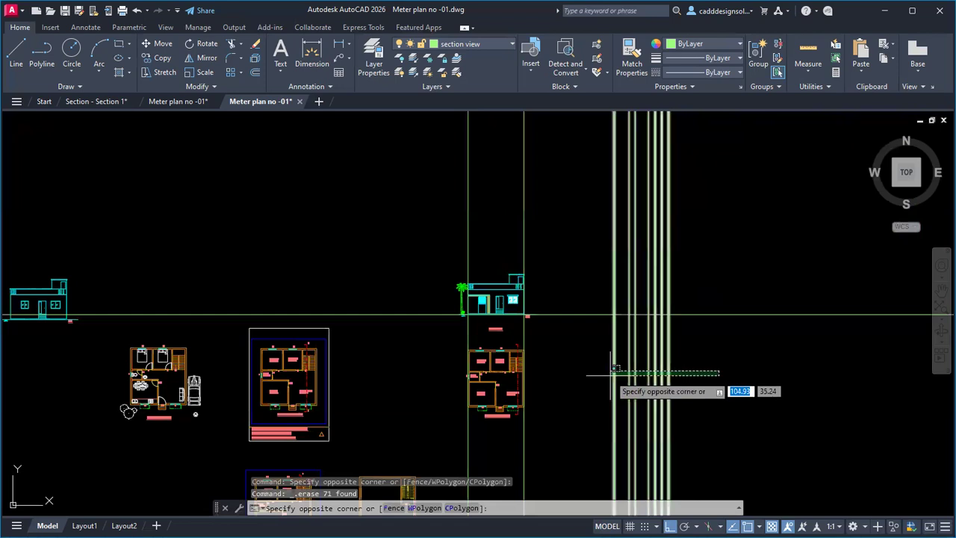
{"action": "left_click", "coordinate": [610, 371]}
{"action": "key", "text": "Delete"}
{"action": "middle_click_drag", "start_coordinate": [661, 394], "coordinate": [633, 363]}
{"action": "scroll", "coordinate": [633, 363], "scroll_direction": "up", "scroll_amount": 2}
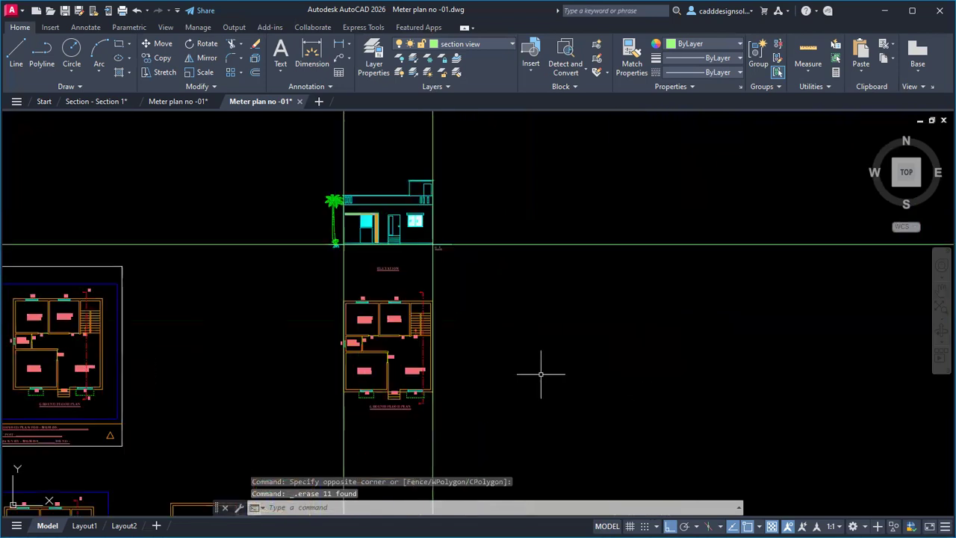
Erase the two vertical construction lines running along the outer walls of the ground floor plan and elevation.
{"action": "middle_click_drag", "start_coordinate": [500, 366], "coordinate": [520, 339]}
{"action": "key", "text": "Escape"}
{"action": "key", "text": "Escape"}
{"action": "key", "text": "Escape"}
{"action": "left_click", "coordinate": [511, 429]}
{"action": "left_click", "coordinate": [331, 430]}
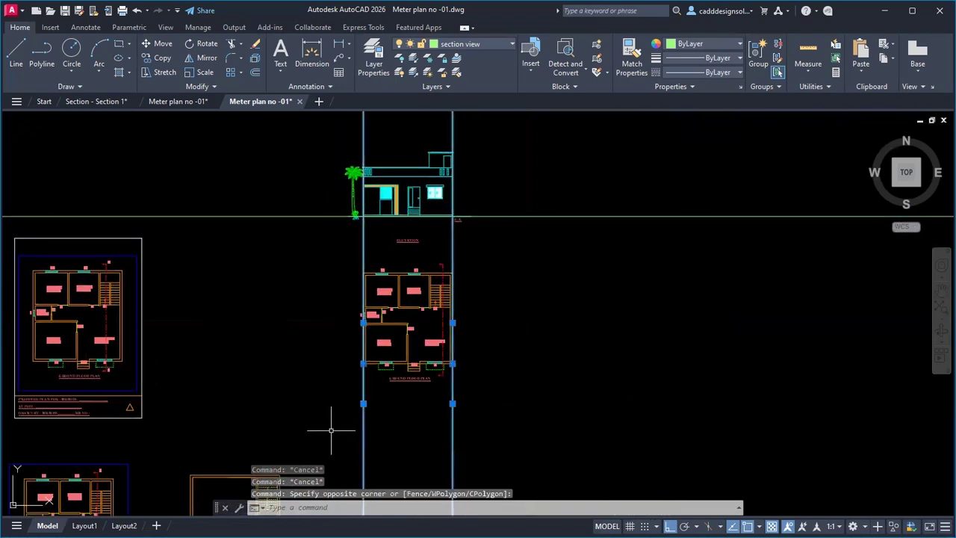
{"action": "key", "text": "Delete"}
{"action": "key", "text": "Escape"}
{"action": "key", "text": "Escape"}
{"action": "middle_click_drag", "start_coordinate": [529, 349], "coordinate": [497, 363]}
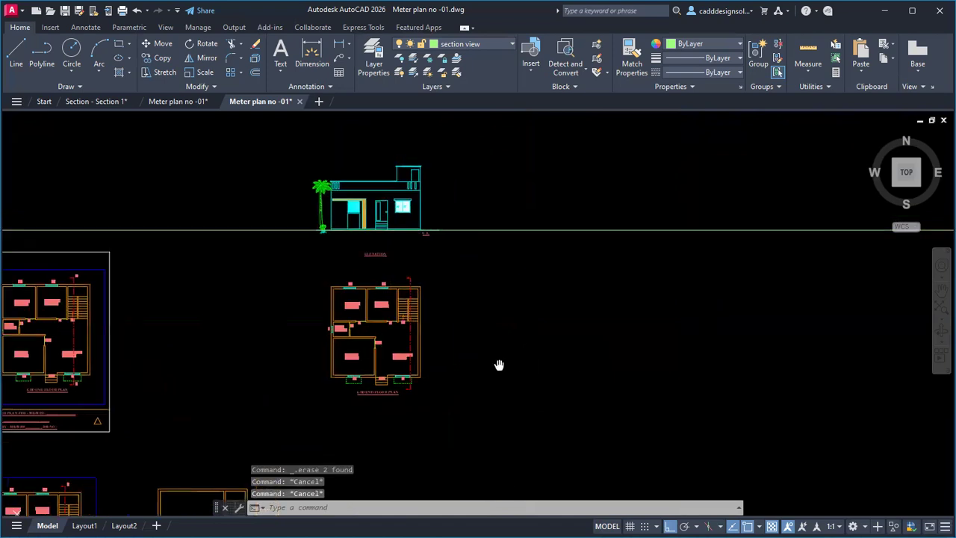
Select the whole ground floor plan with its title and start copying it.
{"action": "left_click", "coordinate": [304, 267]}
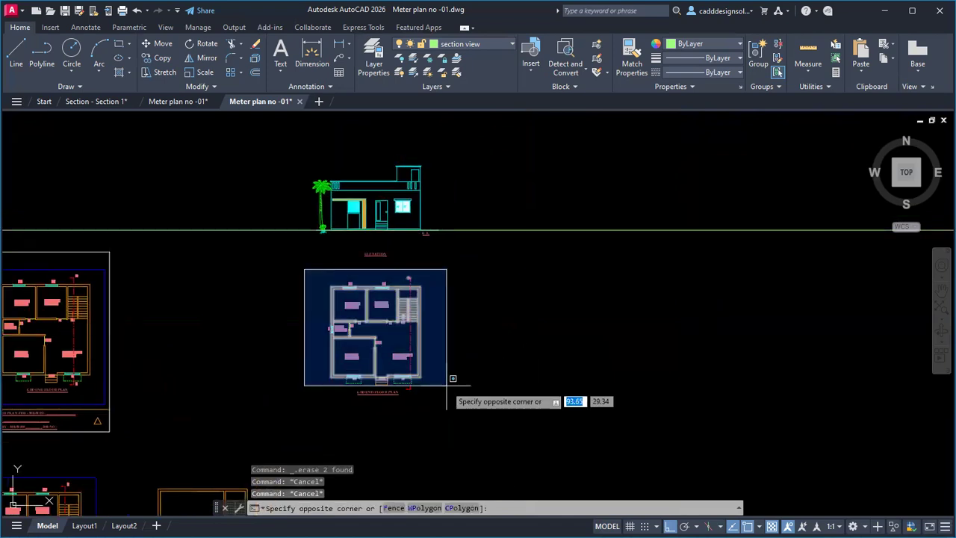
{"action": "type", "text": "co"}
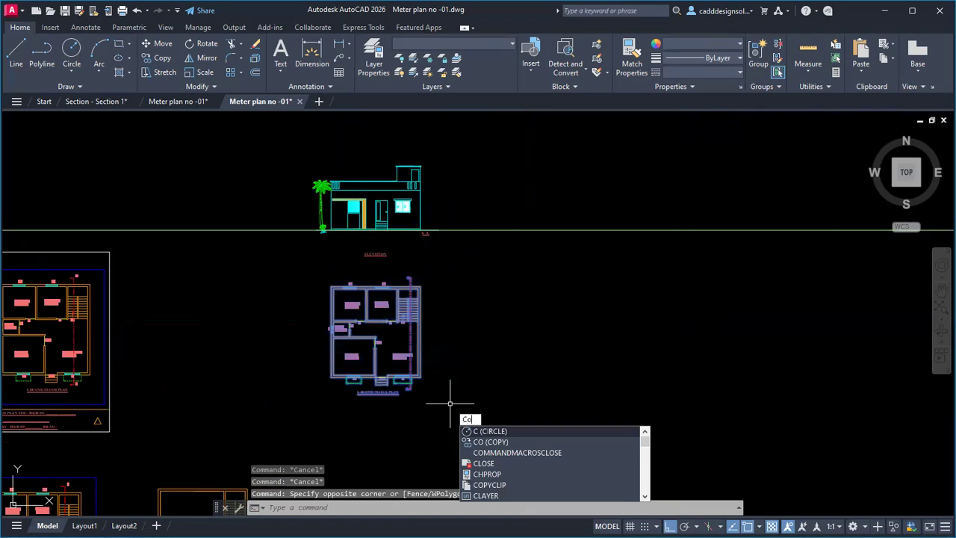
{"action": "key", "text": "Return"}
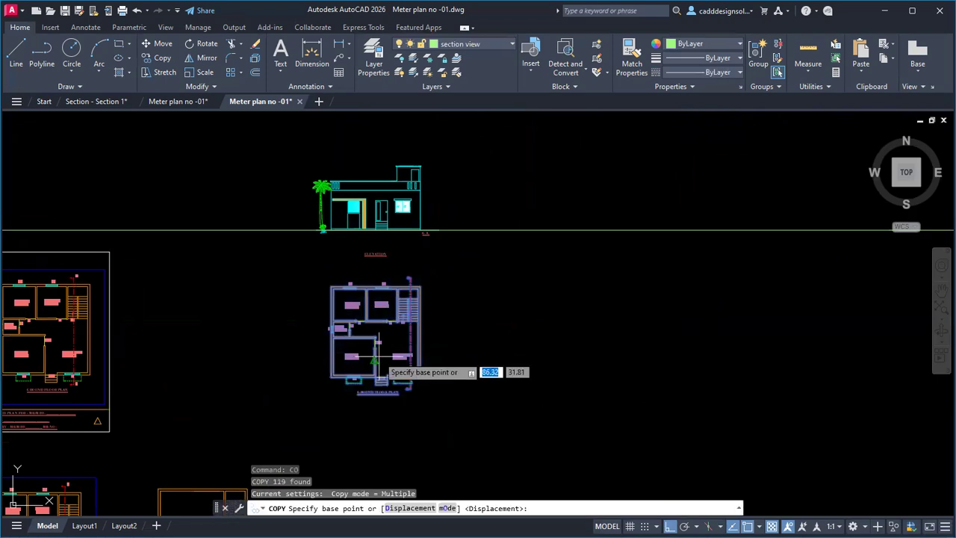
Copy the ground floor plan horizontally about 23.2 units to the empty area east of the original.
{"action": "left_click", "coordinate": [375, 361]}
{"action": "left_click", "coordinate": [606, 360]}
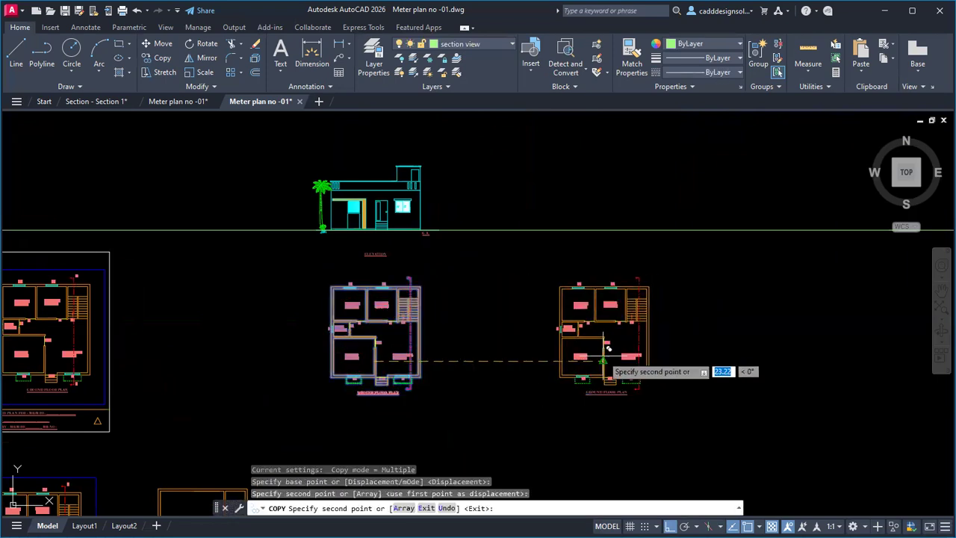
{"action": "key", "text": "Escape"}
{"action": "key", "text": "Escape"}
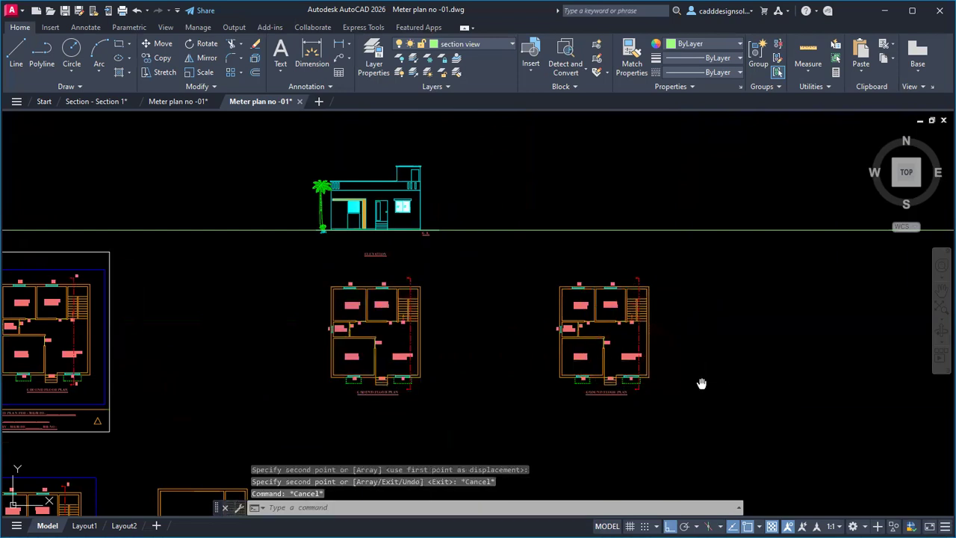
{"action": "middle_click_drag", "start_coordinate": [699, 381], "coordinate": [661, 382]}
{"action": "key", "text": "Escape"}
{"action": "key", "text": "Escape"}
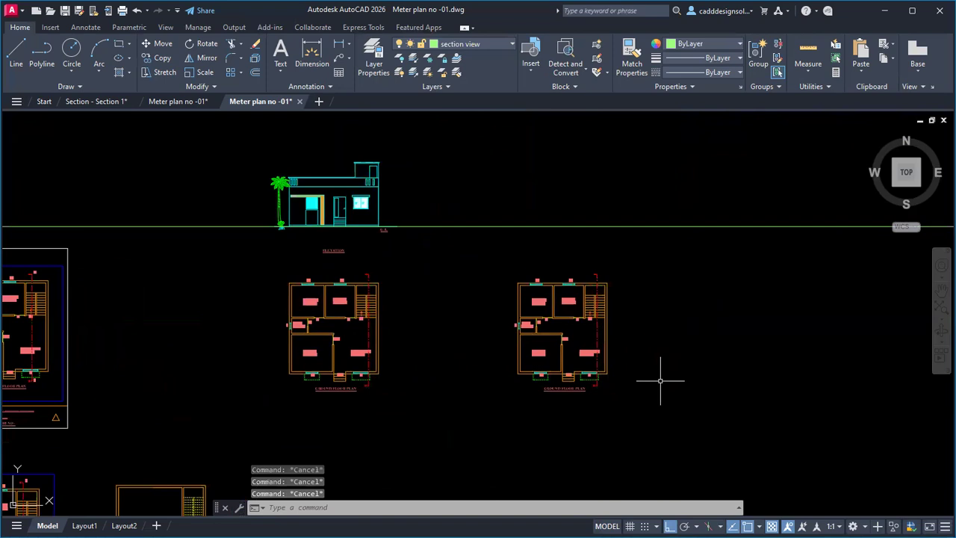
Rotate the copied ground floor plan to 270° about a point near the plan's centre.
{"action": "left_click", "coordinate": [501, 257]}
{"action": "left_click", "coordinate": [638, 423]}
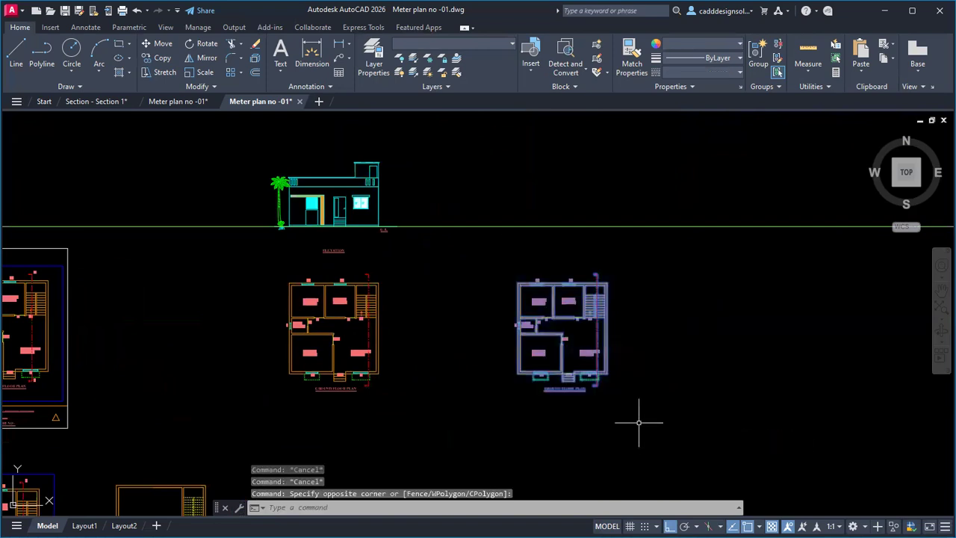
{"action": "type", "text": "Ro"}
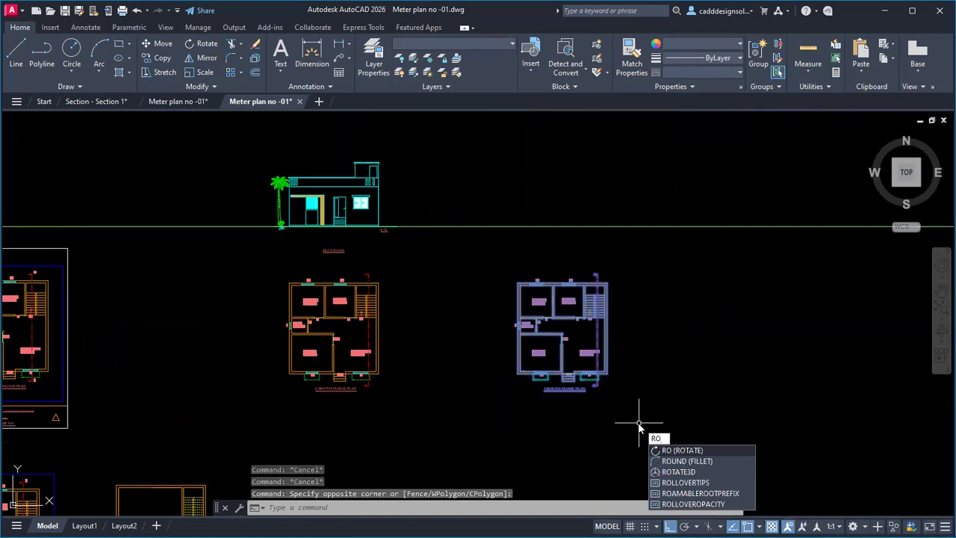
{"action": "key", "text": "Return"}
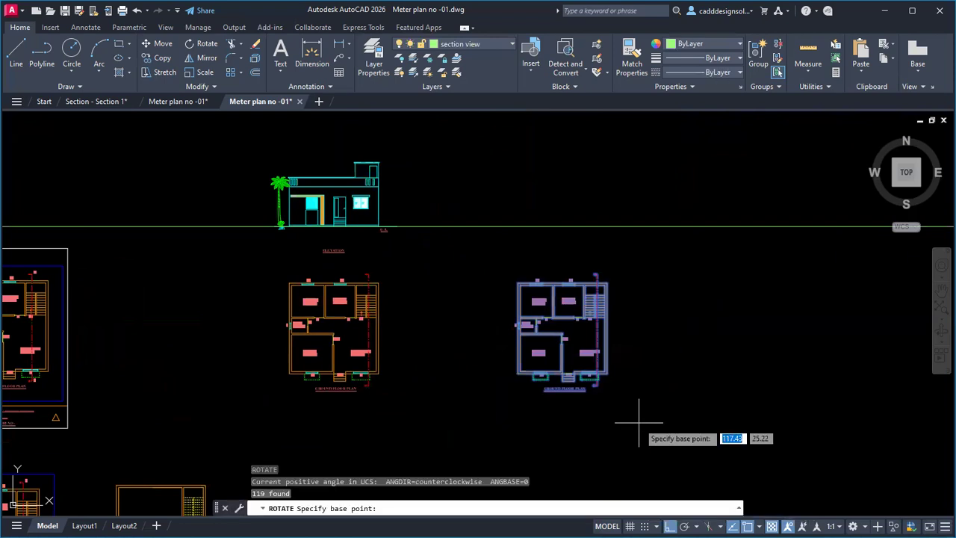
{"action": "scroll", "coordinate": [556, 329], "scroll_direction": "up", "scroll_amount": 3}
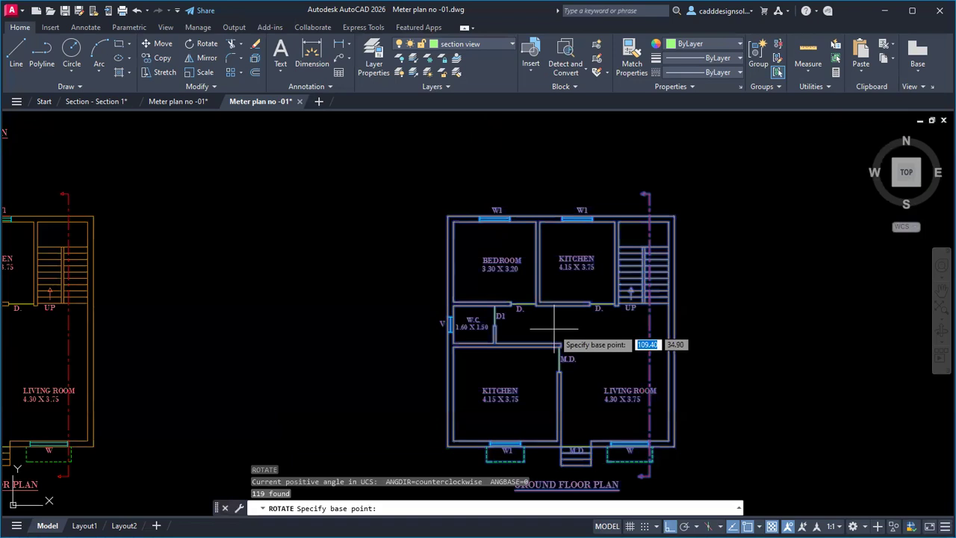
{"action": "left_click", "coordinate": [554, 328]}
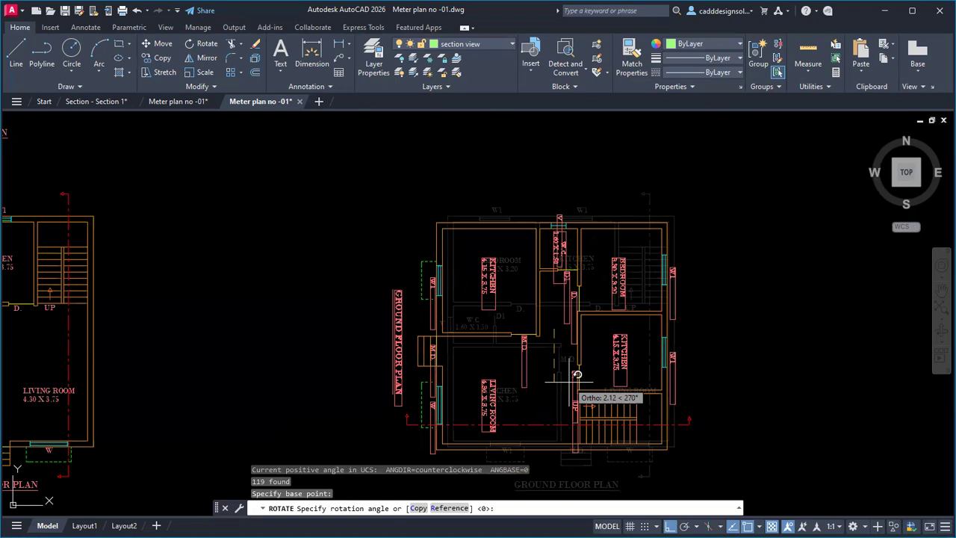
{"action": "scroll", "coordinate": [571, 422], "scroll_direction": "down", "scroll_amount": 3}
{"action": "scroll", "coordinate": [560, 388], "scroll_direction": "down", "scroll_amount": 1}
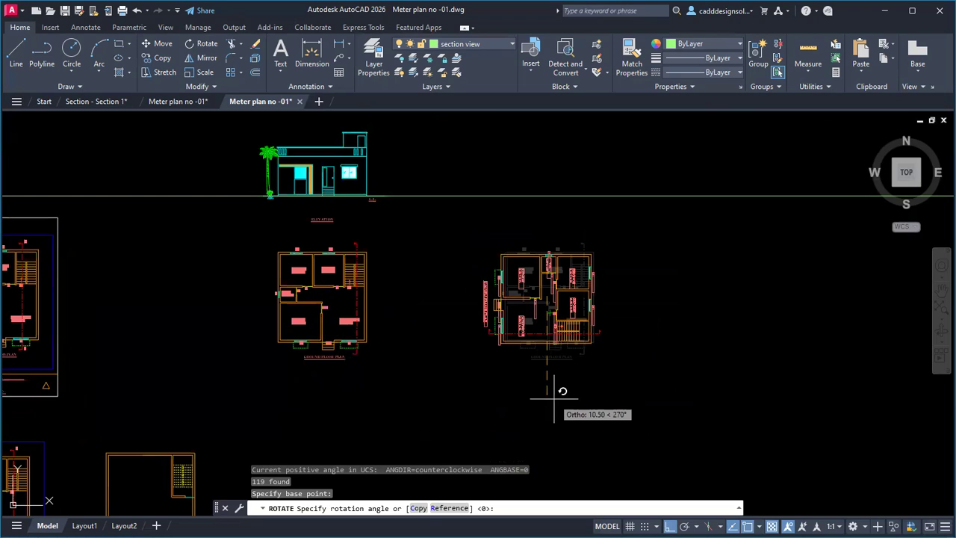
{"action": "key", "text": "Escape"}
{"action": "key", "text": "Escape"}
{"action": "key", "text": "Escape"}
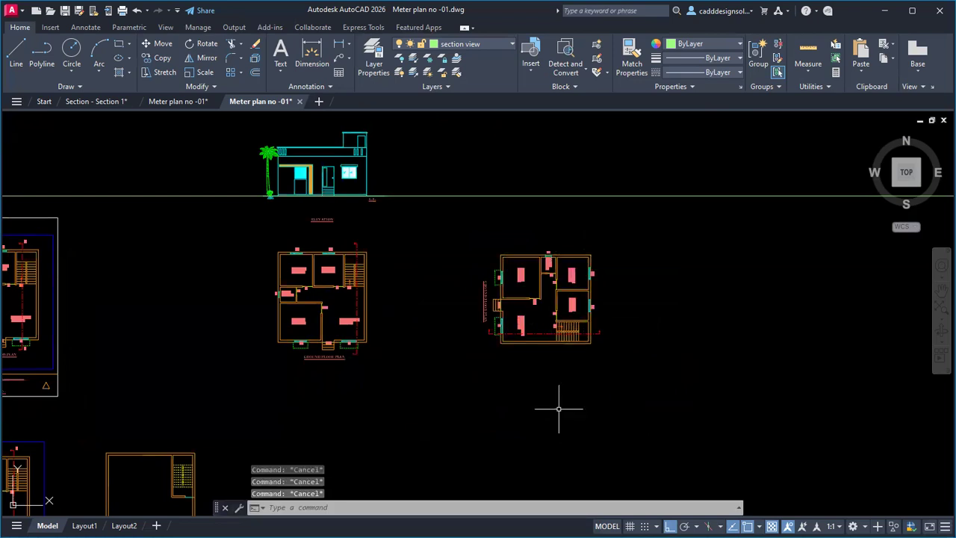
Examine the rotated plan and its section line, including the direction arrow beside the living room window.
{"action": "scroll", "coordinate": [563, 380], "scroll_direction": "up", "scroll_amount": 4}
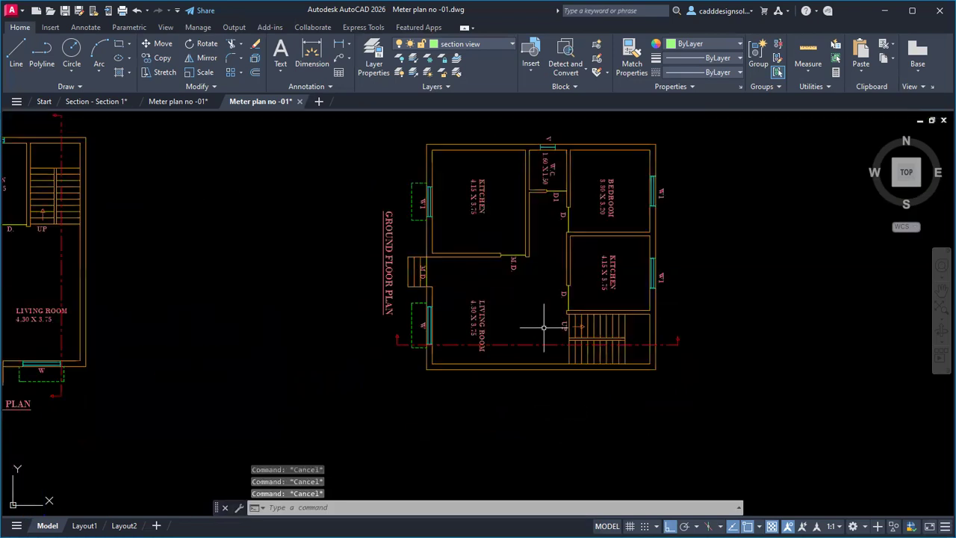
{"action": "scroll", "coordinate": [398, 383], "scroll_direction": "up", "scroll_amount": 3}
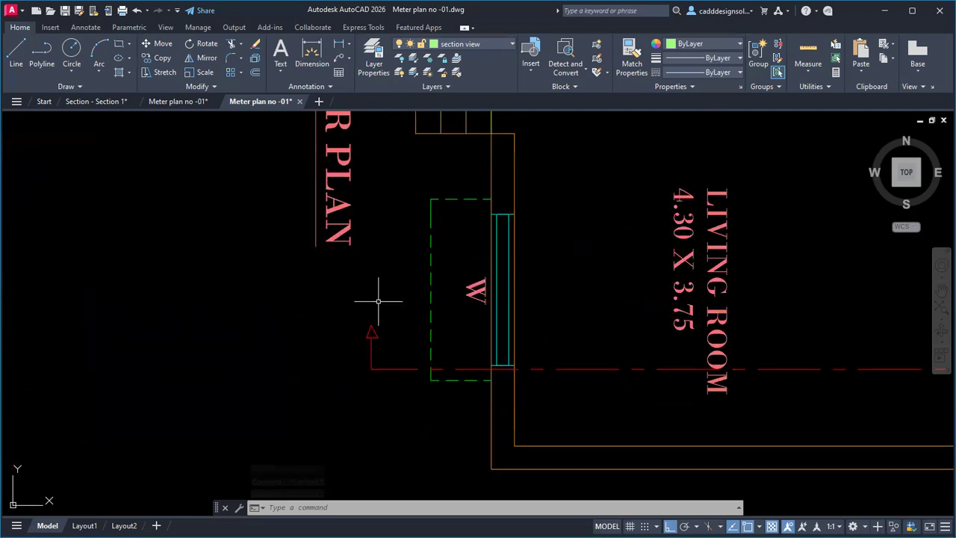
{"action": "scroll", "coordinate": [378, 301], "scroll_direction": "down", "scroll_amount": 8}
{"action": "scroll", "coordinate": [395, 309], "scroll_direction": "up", "scroll_amount": 3}
{"action": "mouse_move", "coordinate": [416, 285]}
{"action": "middle_mouse_down"}
{"action": "mouse_move", "coordinate": [556, 376]}
{"action": "mouse_move", "coordinate": [478, 386]}
{"action": "mouse_move", "coordinate": [471, 377]}
{"action": "middle_mouse_up"}
{"action": "scroll", "coordinate": [537, 370], "scroll_direction": "down", "scroll_amount": 4}
{"action": "scroll", "coordinate": [558, 387], "scroll_direction": "up", "scroll_amount": 2}
{"action": "scroll", "coordinate": [390, 358], "scroll_direction": "up", "scroll_amount": 3}
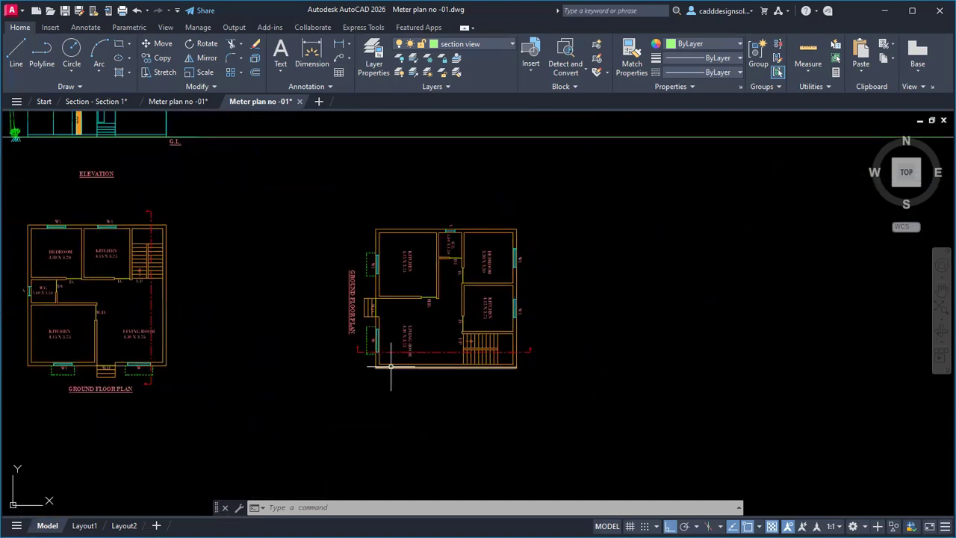
Trim the walls and staircase lines that cross the rotated plan's section line back to that line with a fence along its lower side.
{"action": "type", "text": "tr"}
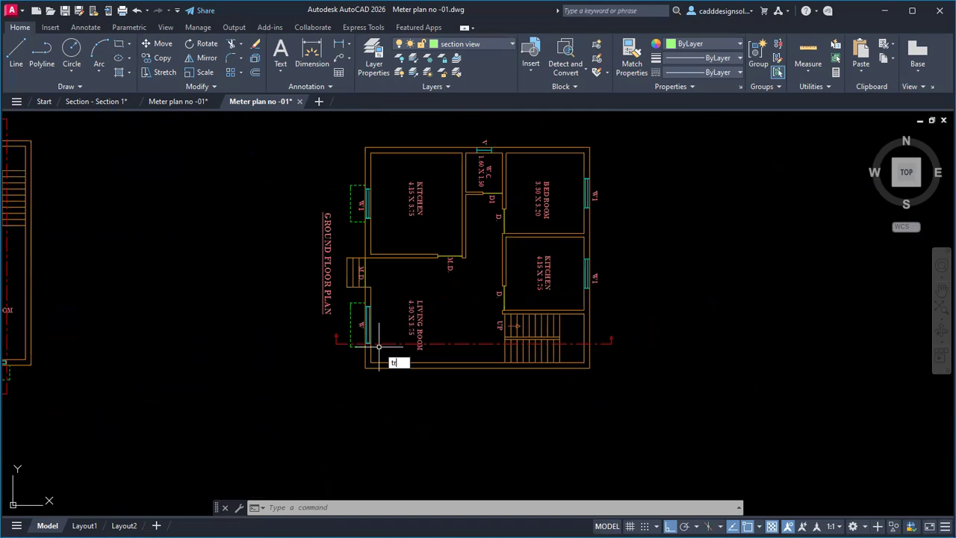
{"action": "key", "text": "Return"}
{"action": "scroll", "coordinate": [379, 346], "scroll_direction": "up", "scroll_amount": 5}
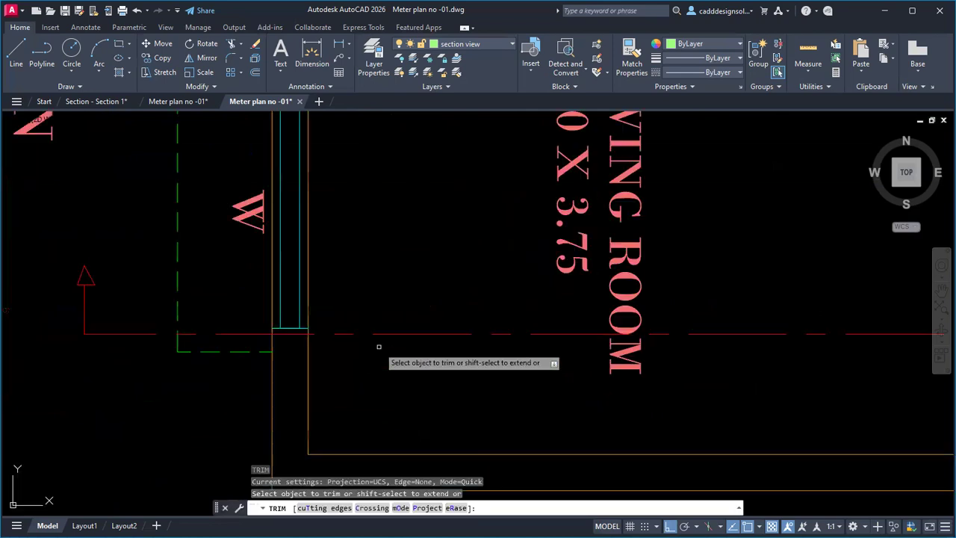
{"action": "left_click", "coordinate": [143, 341]}
{"action": "scroll", "coordinate": [243, 348], "scroll_direction": "down", "scroll_amount": 4}
{"action": "scroll", "coordinate": [254, 352], "scroll_direction": "down", "scroll_amount": 3}
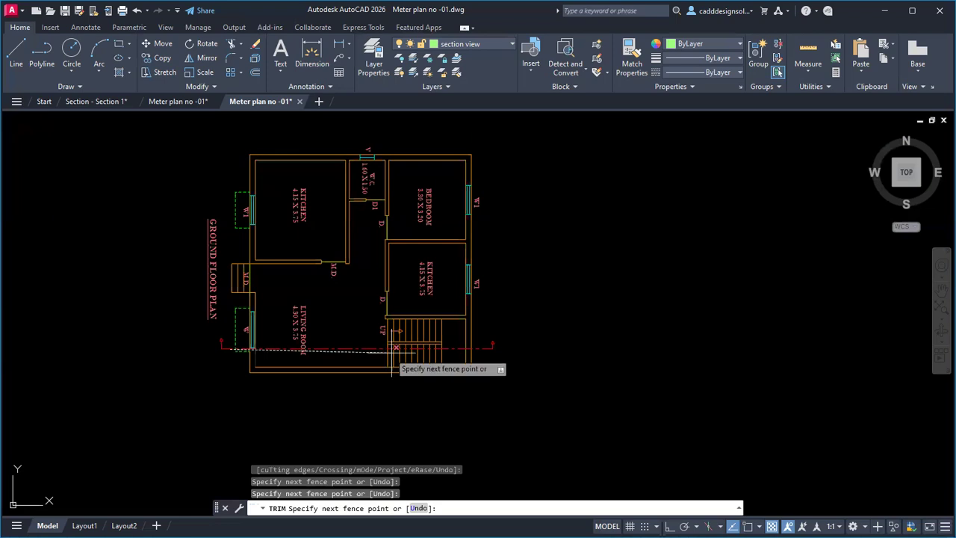
{"action": "scroll", "coordinate": [403, 361], "scroll_direction": "up", "scroll_amount": 5}
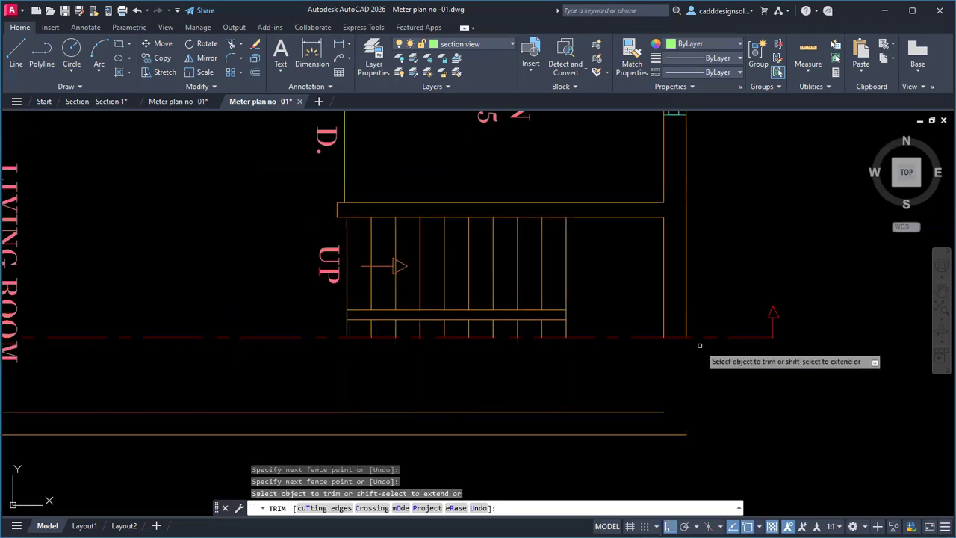
{"action": "key", "text": "Escape"}
{"action": "key", "text": "Escape"}
{"action": "scroll", "coordinate": [699, 345], "scroll_direction": "down", "scroll_amount": 6}
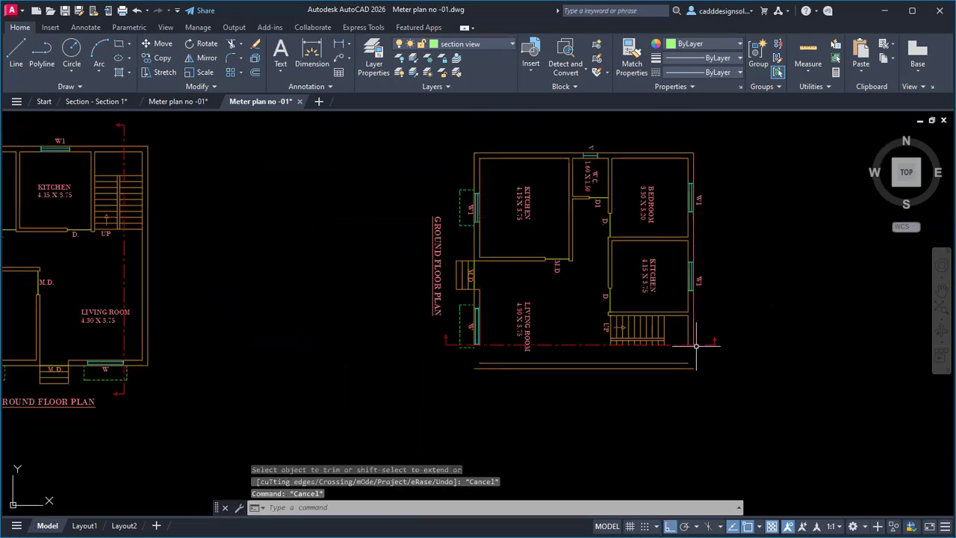
Erase the two leftover horizontal wall lines below the rotated plan's section line.
{"action": "scroll", "coordinate": [384, 352], "scroll_direction": "up", "scroll_amount": 5}
{"action": "left_click", "coordinate": [332, 342]}
{"action": "scroll", "coordinate": [384, 377], "scroll_direction": "down", "scroll_amount": 3}
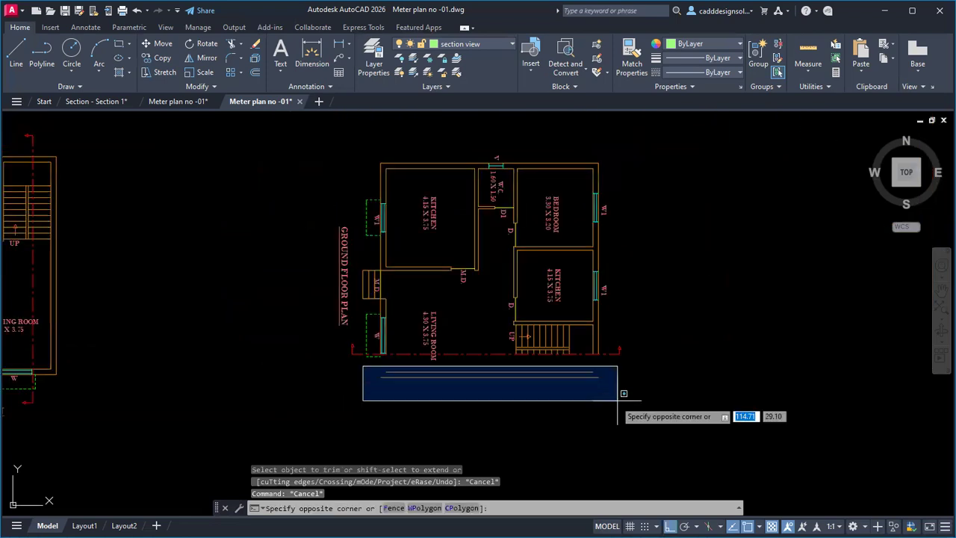
{"action": "left_click", "coordinate": [639, 397]}
{"action": "key", "text": "Delete"}
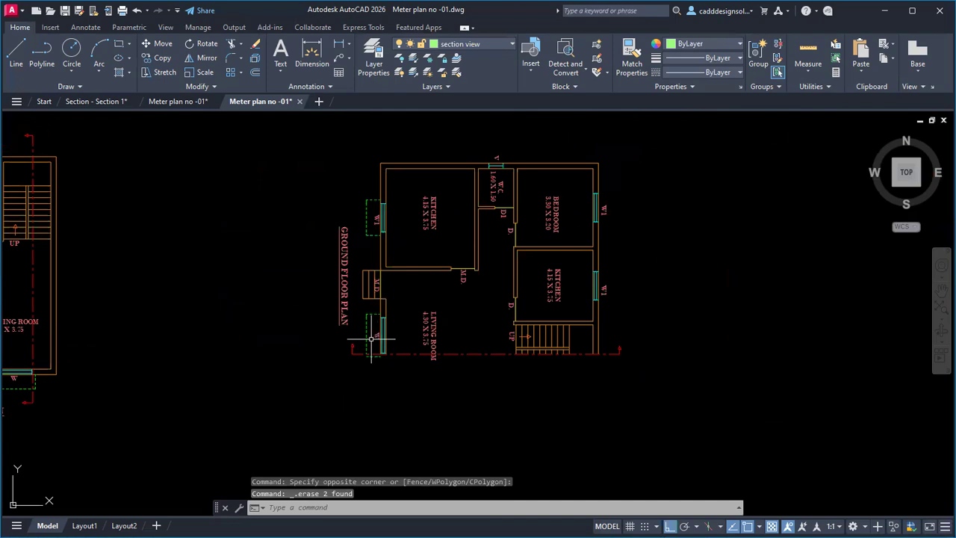
Erase the leftover dashed green line below the section line and the living room label from the rotated plan.
{"action": "scroll", "coordinate": [371, 340], "scroll_direction": "up", "scroll_amount": 5}
{"action": "left_click", "coordinate": [424, 411]}
{"action": "left_click", "coordinate": [323, 401]}
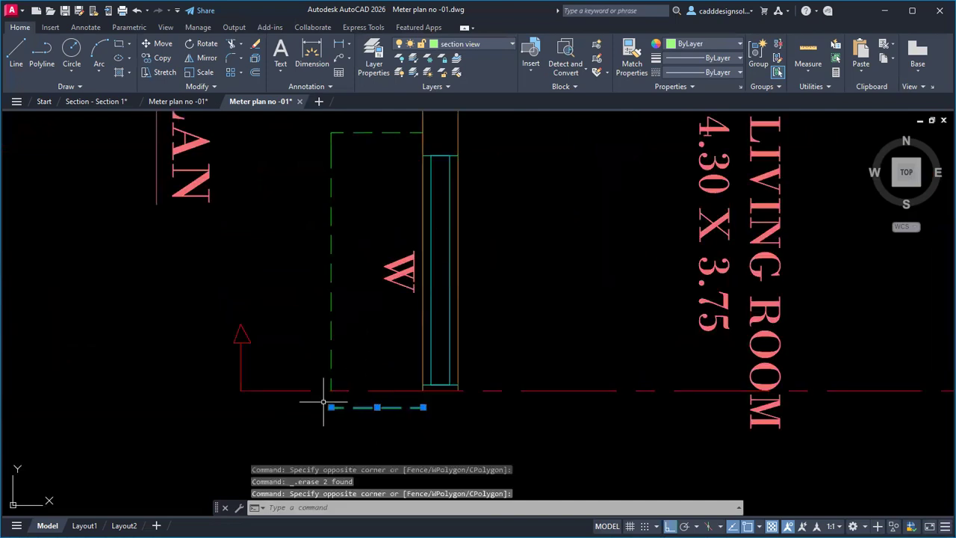
{"action": "key", "text": "Delete"}
{"action": "scroll", "coordinate": [324, 401], "scroll_direction": "down", "scroll_amount": 6}
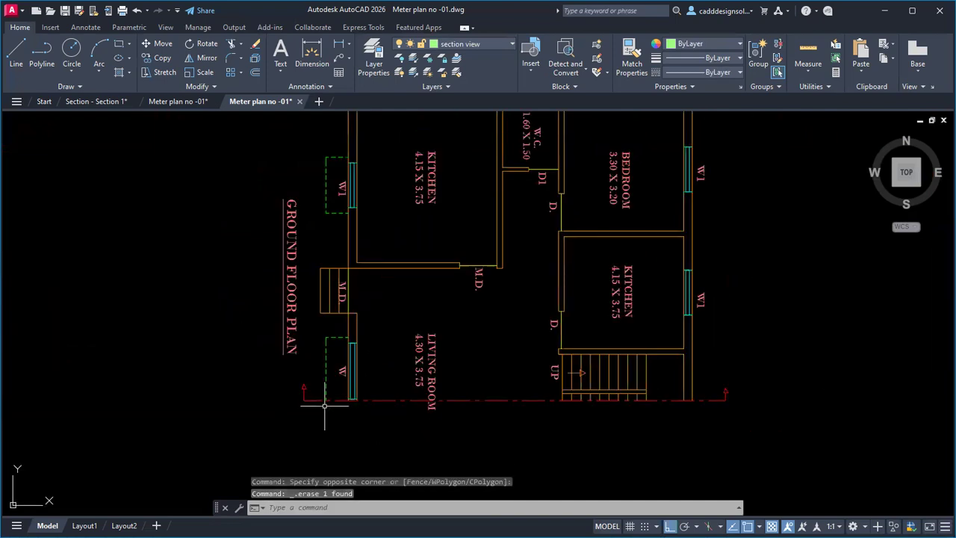
{"action": "left_click", "coordinate": [422, 373]}
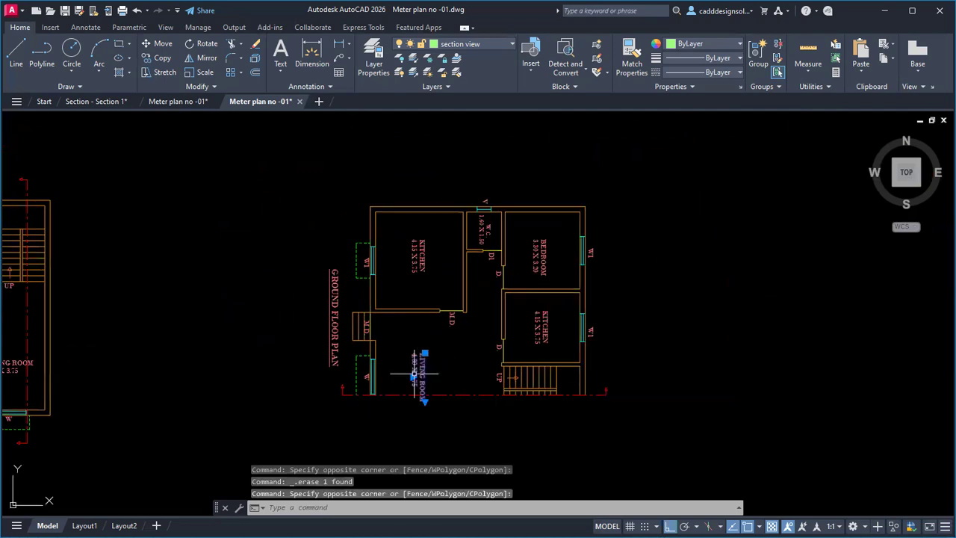
{"action": "key", "text": "Delete"}
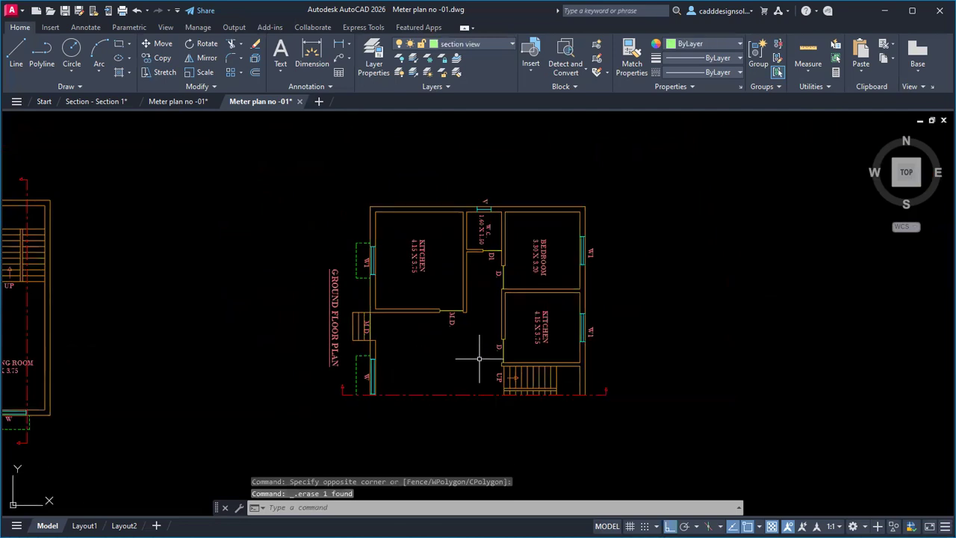
Draw vertical construction lines through the outer and inner faces of the wall at window W on the rotated plan's section line.
{"action": "scroll", "coordinate": [419, 379], "scroll_direction": "up", "scroll_amount": 1}
{"action": "scroll", "coordinate": [418, 379], "scroll_direction": "down", "scroll_amount": 4}
{"action": "middle_click_drag", "start_coordinate": [422, 365], "coordinate": [458, 366]}
{"action": "scroll", "coordinate": [457, 366], "scroll_direction": "up", "scroll_amount": 2}
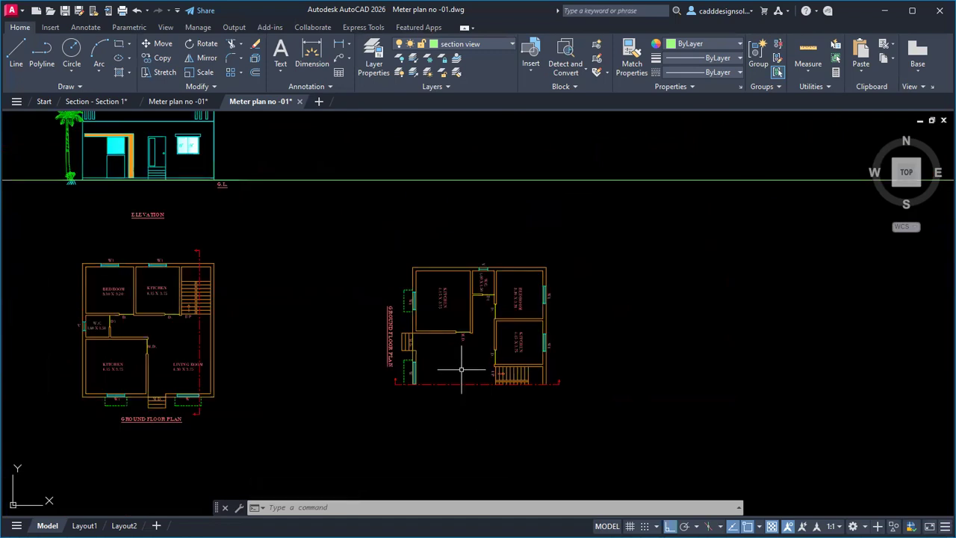
{"action": "middle_click_drag", "start_coordinate": [461, 370], "coordinate": [477, 374]}
{"action": "middle_click_drag", "start_coordinate": [294, 360], "coordinate": [313, 359]}
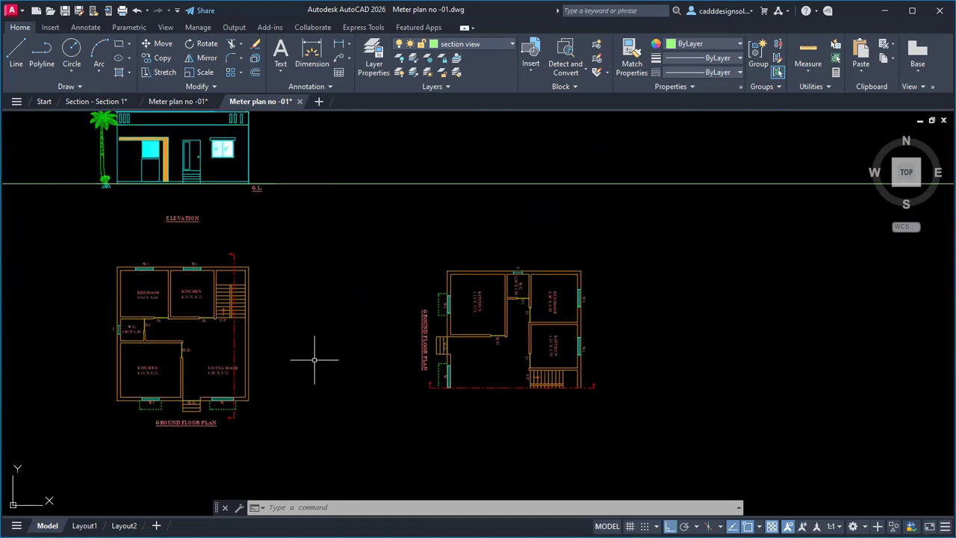
{"action": "type", "text": "xl"}
{"action": "key", "text": "Return"}
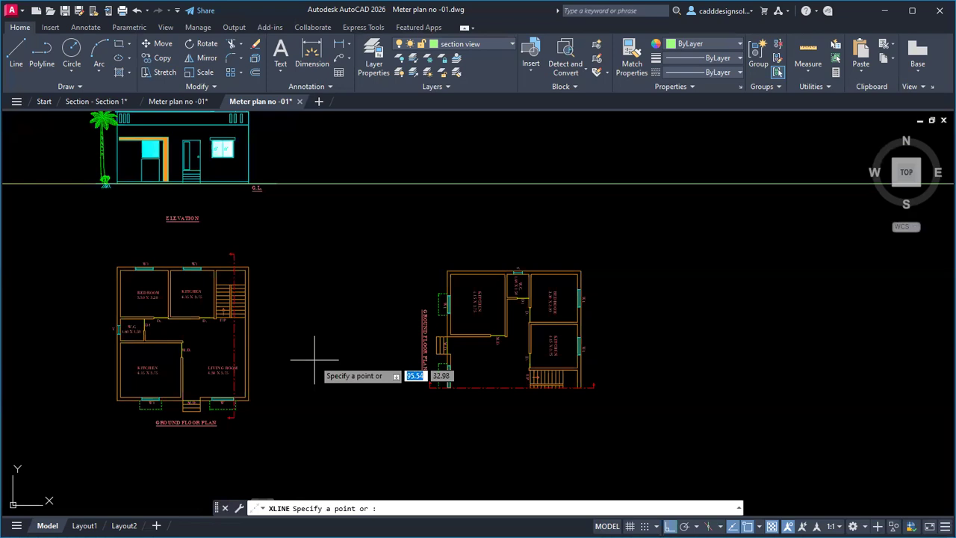
{"action": "type", "text": "v"}
{"action": "key", "text": "Return"}
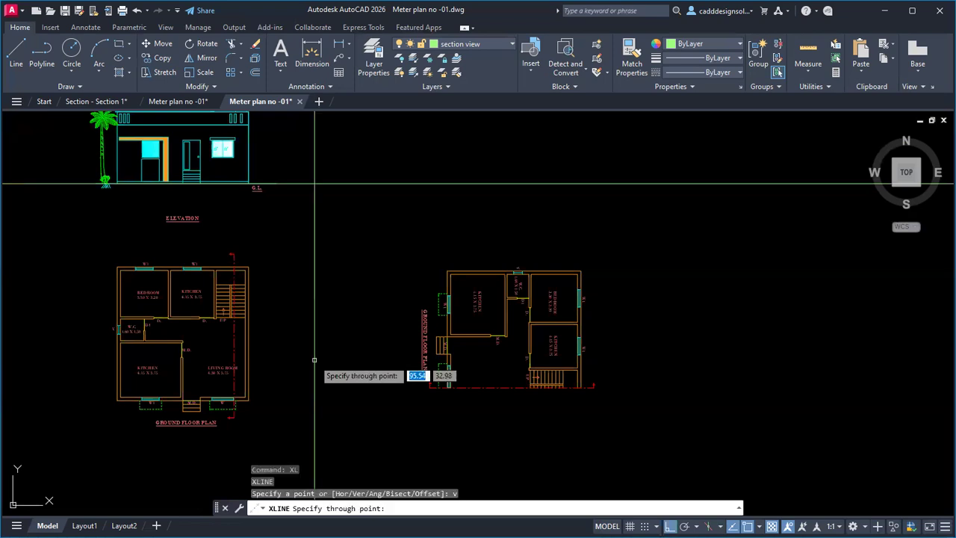
{"action": "scroll", "coordinate": [444, 402], "scroll_direction": "up", "scroll_amount": 5}
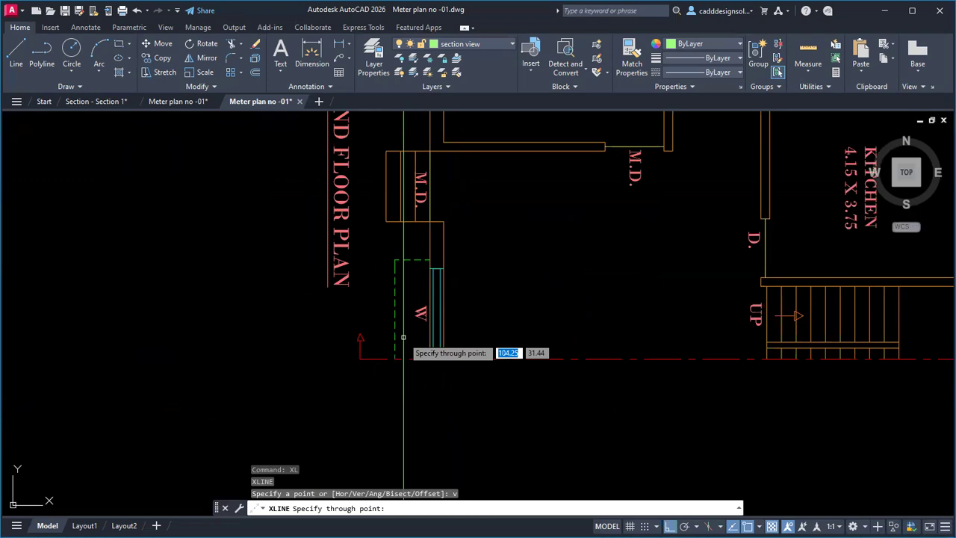
{"action": "scroll", "coordinate": [435, 363], "scroll_direction": "up", "scroll_amount": 4}
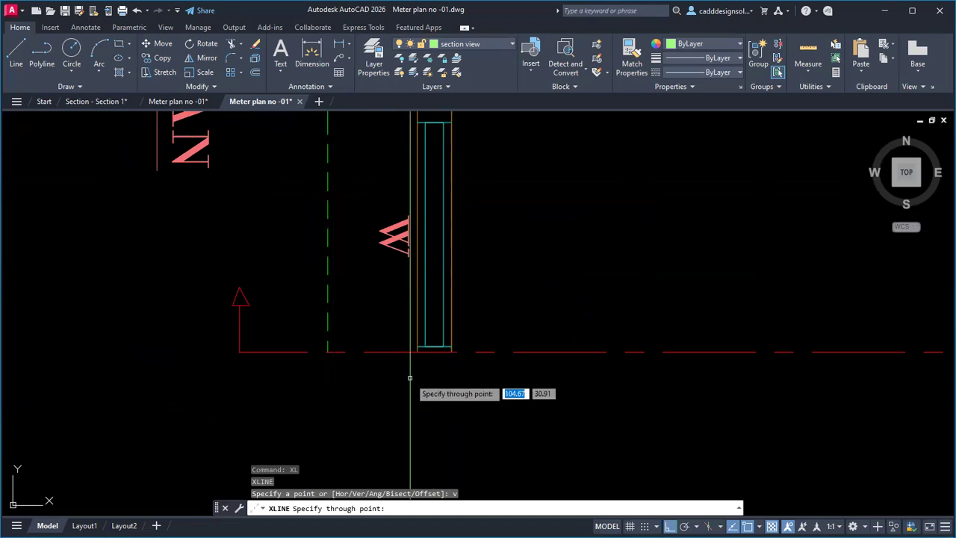
{"action": "scroll", "coordinate": [410, 384], "scroll_direction": "down", "scroll_amount": 8}
{"action": "scroll", "coordinate": [408, 384], "scroll_direction": "up", "scroll_amount": 4}
{"action": "scroll", "coordinate": [408, 384], "scroll_direction": "up", "scroll_amount": 3}
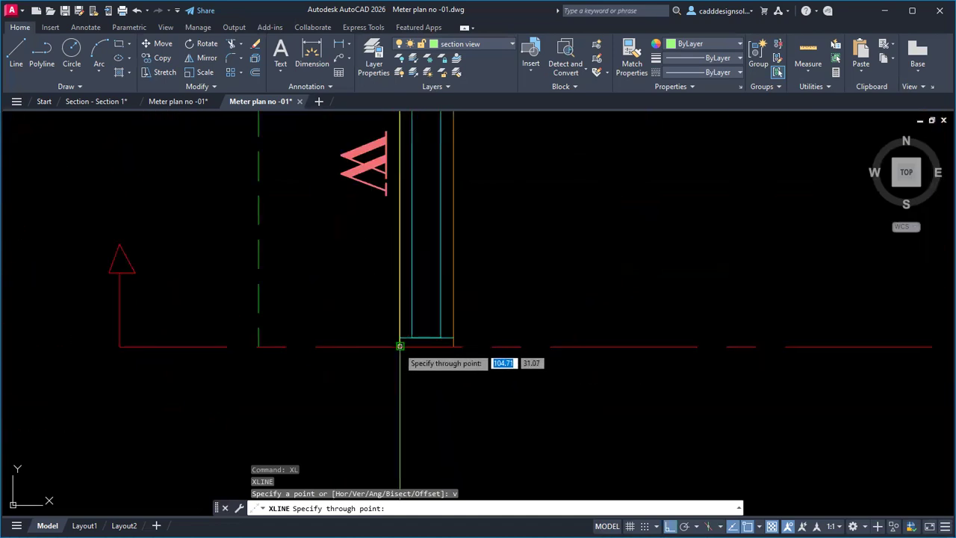
{"action": "left_click", "coordinate": [399, 346]}
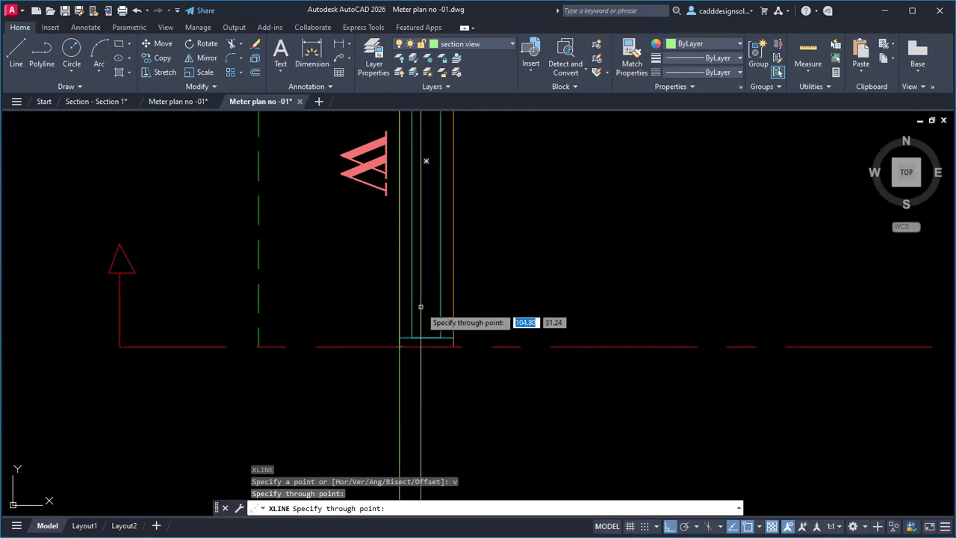
{"action": "left_click", "coordinate": [453, 346]}
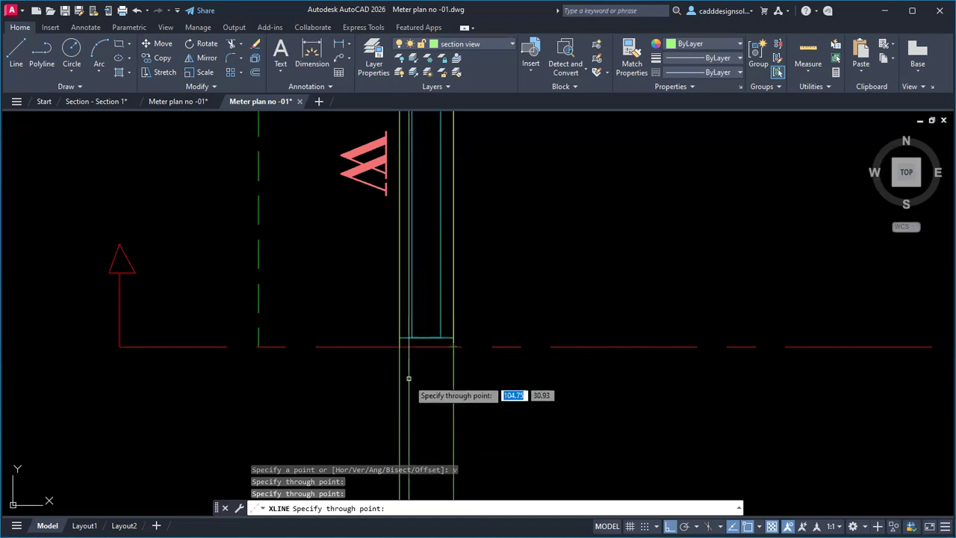
Add vertical construction lines through both sides of the upper kitchen's M.D. opening and the far face of the adjoining wall.
{"action": "scroll", "coordinate": [399, 418], "scroll_direction": "down", "scroll_amount": 4}
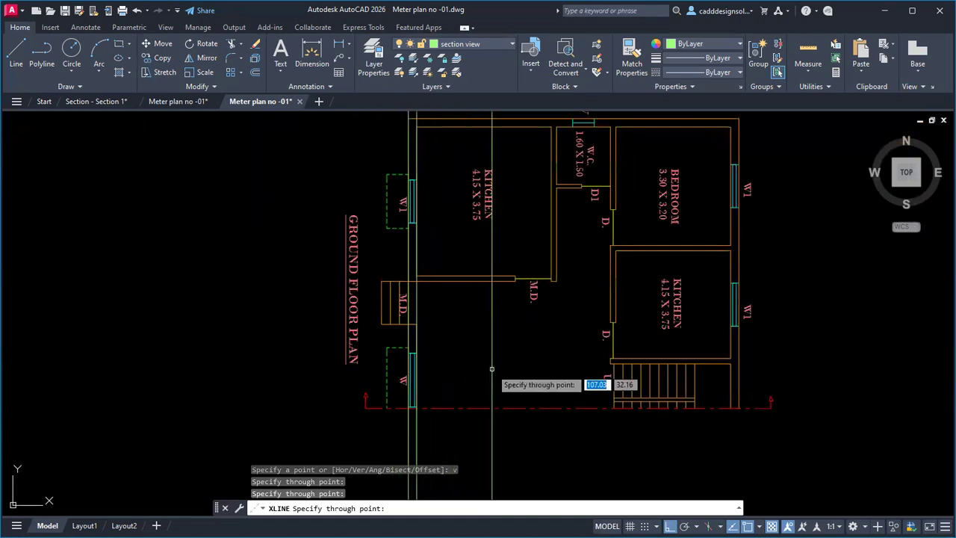
{"action": "middle_click_drag", "start_coordinate": [503, 339], "coordinate": [473, 377]}
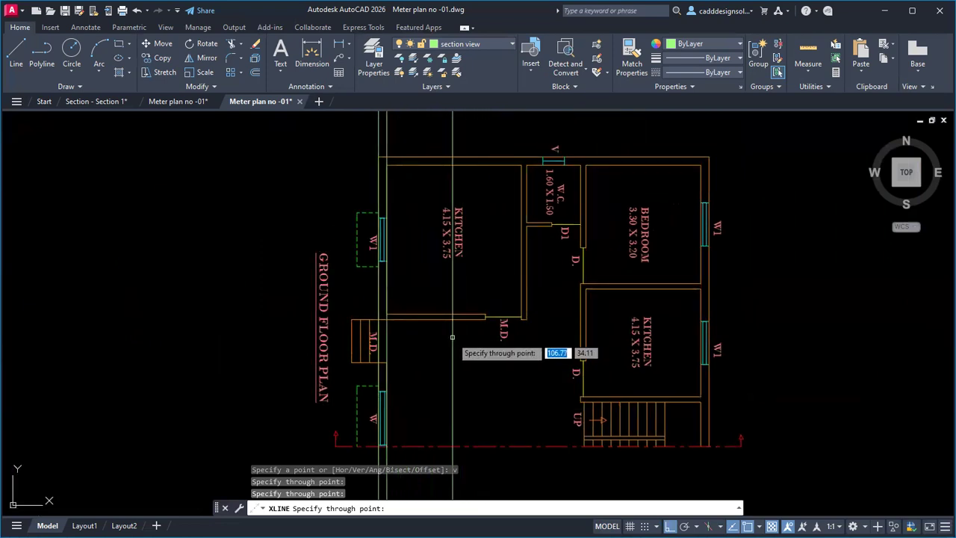
{"action": "scroll", "coordinate": [471, 321], "scroll_direction": "up", "scroll_amount": 3}
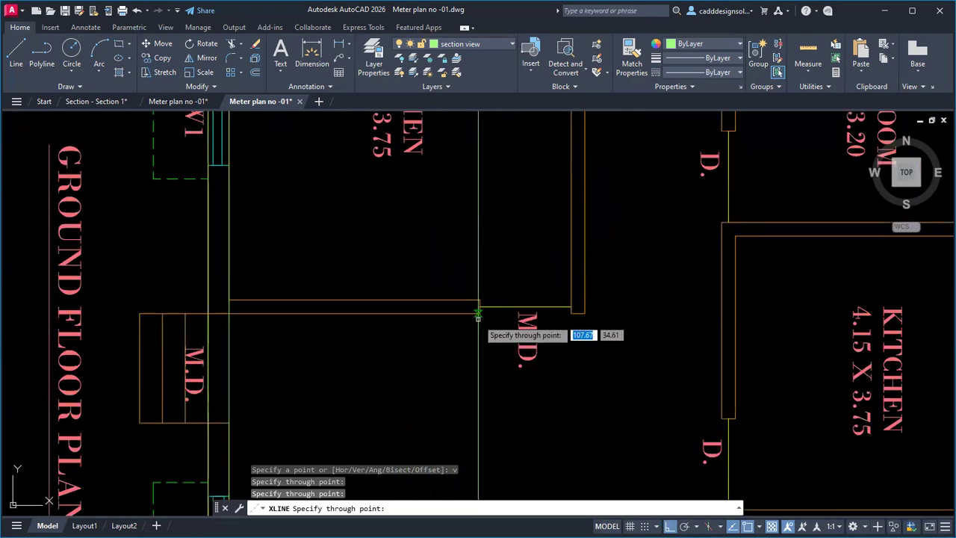
{"action": "left_click", "coordinate": [480, 313]}
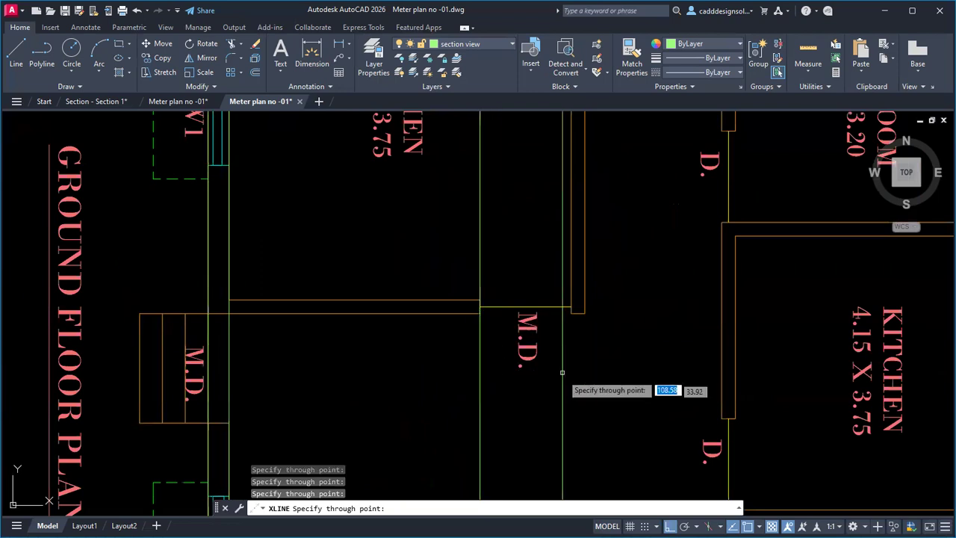
{"action": "left_click", "coordinate": [568, 314]}
{"action": "scroll", "coordinate": [540, 379], "scroll_direction": "down", "scroll_amount": 3}
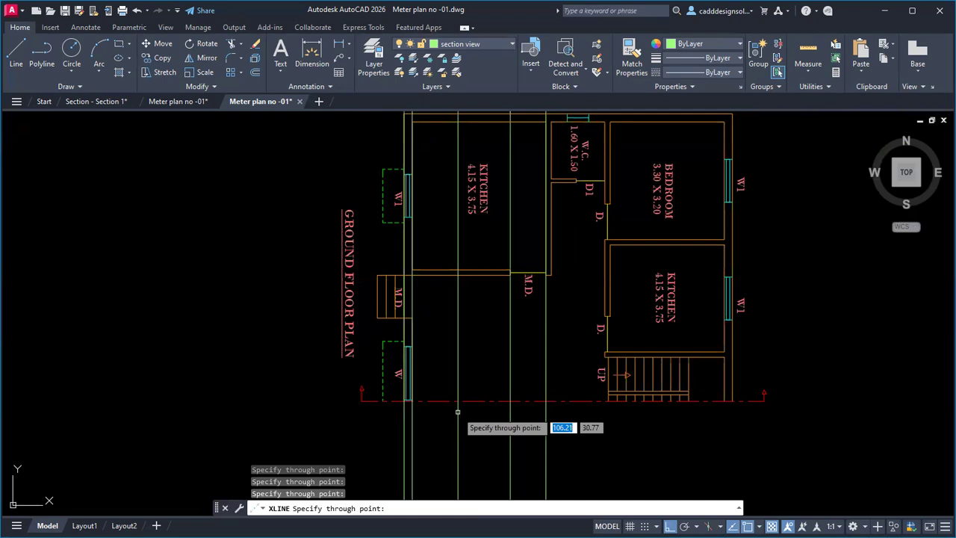
{"action": "scroll", "coordinate": [552, 313], "scroll_direction": "up", "scroll_amount": 2}
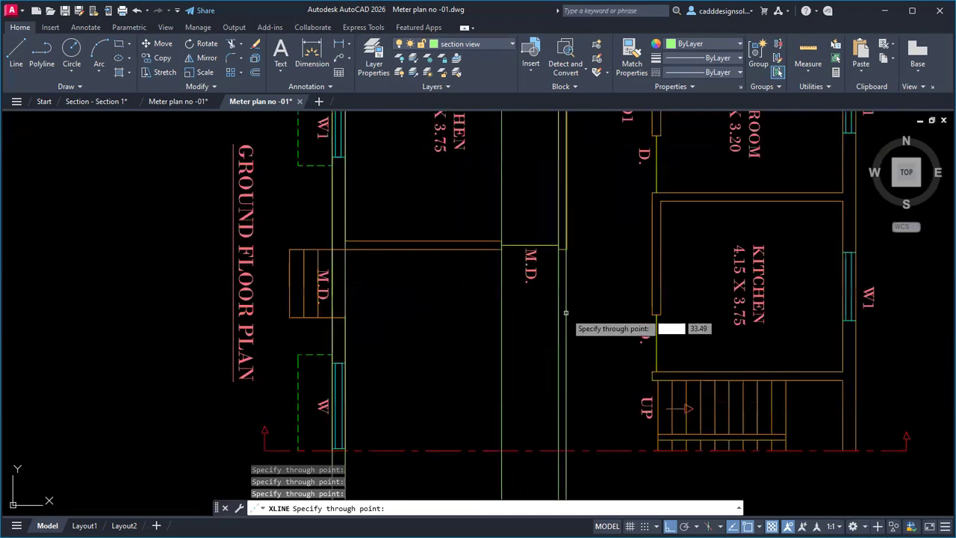
{"action": "scroll", "coordinate": [566, 258], "scroll_direction": "up", "scroll_amount": 3}
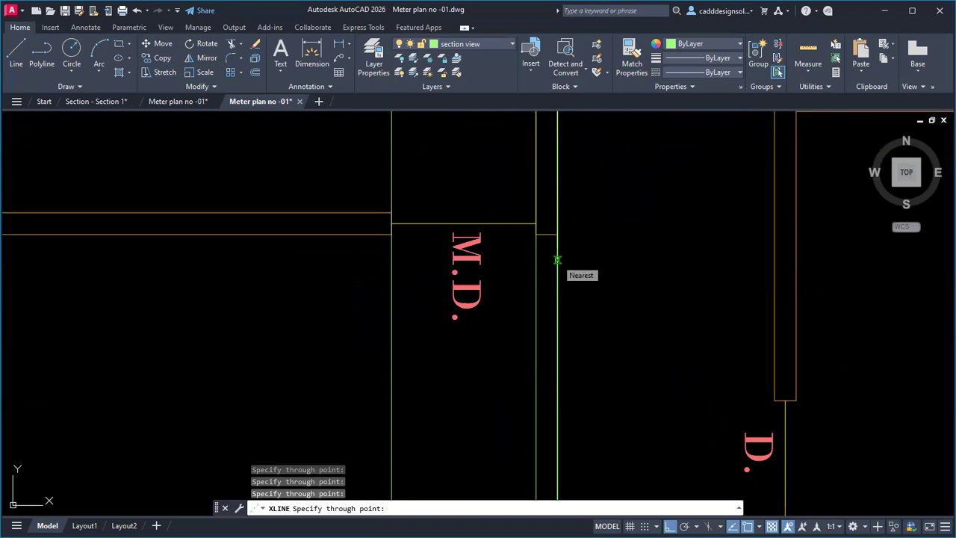
{"action": "scroll", "coordinate": [557, 260], "scroll_direction": "down", "scroll_amount": 4}
{"action": "scroll", "coordinate": [373, 351], "scroll_direction": "up", "scroll_amount": 5}
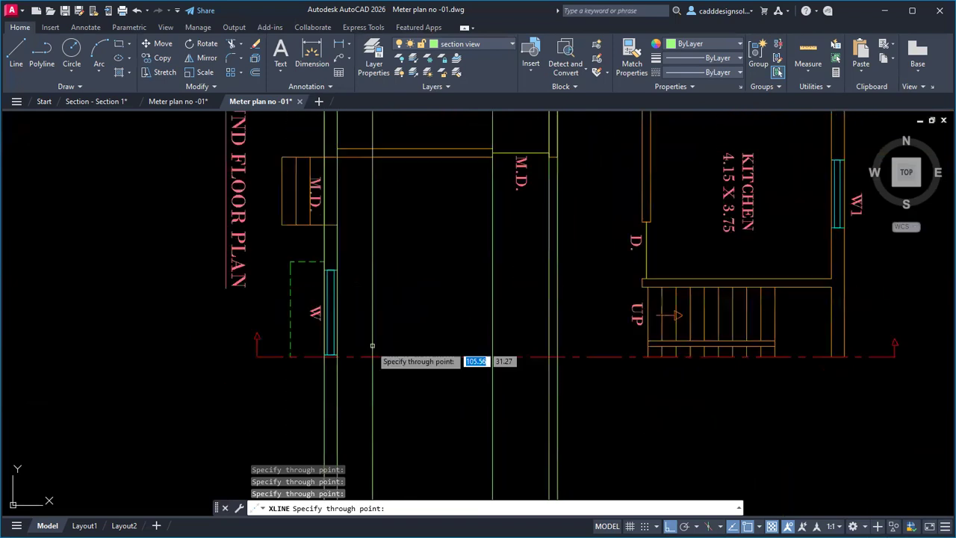
Add vertical construction lines through the W.C. wall end at door D1 and the near face of the bedroom wall at door D.
{"action": "scroll", "coordinate": [350, 367], "scroll_direction": "up", "scroll_amount": 2}
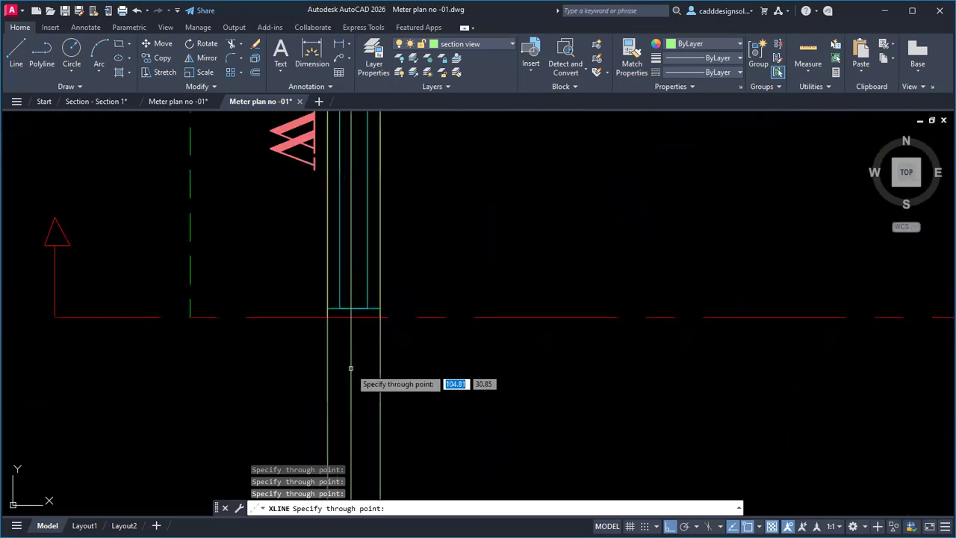
{"action": "scroll", "coordinate": [351, 367], "scroll_direction": "down", "scroll_amount": 4}
{"action": "scroll", "coordinate": [462, 298], "scroll_direction": "up", "scroll_amount": 2}
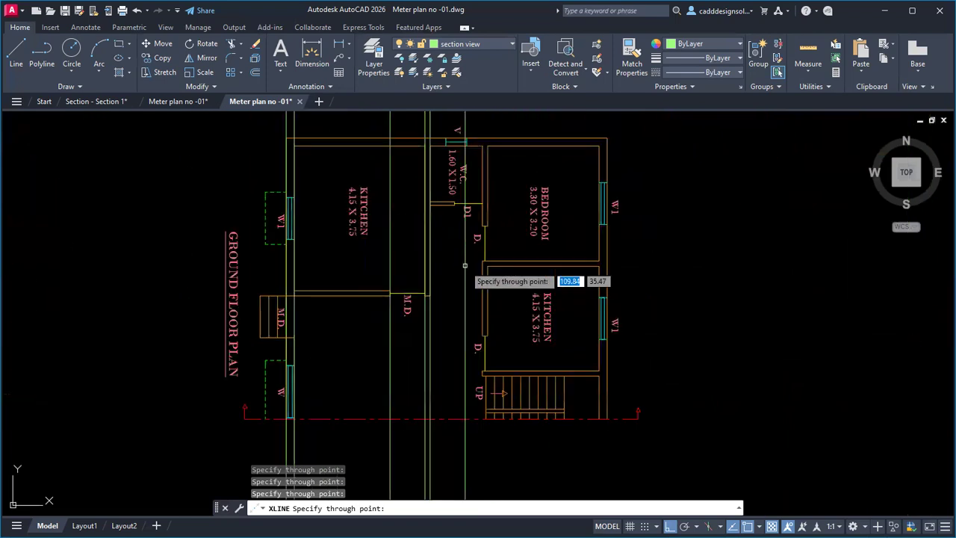
{"action": "scroll", "coordinate": [454, 254], "scroll_direction": "up", "scroll_amount": 1}
{"action": "scroll", "coordinate": [445, 251], "scroll_direction": "down", "scroll_amount": 1}
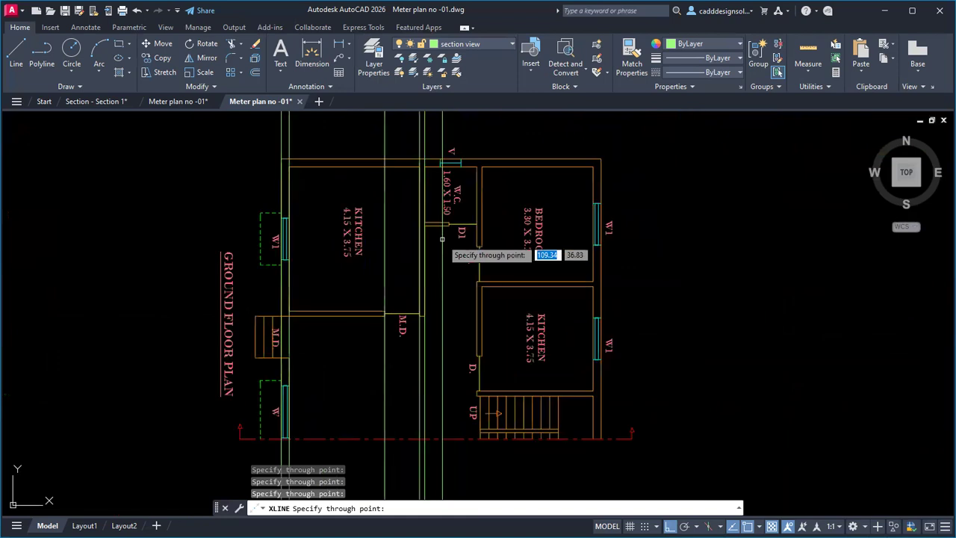
{"action": "scroll", "coordinate": [442, 241], "scroll_direction": "up", "scroll_amount": 2}
{"action": "scroll", "coordinate": [440, 250], "scroll_direction": "down", "scroll_amount": 1}
{"action": "scroll", "coordinate": [427, 314], "scroll_direction": "up", "scroll_amount": 1}
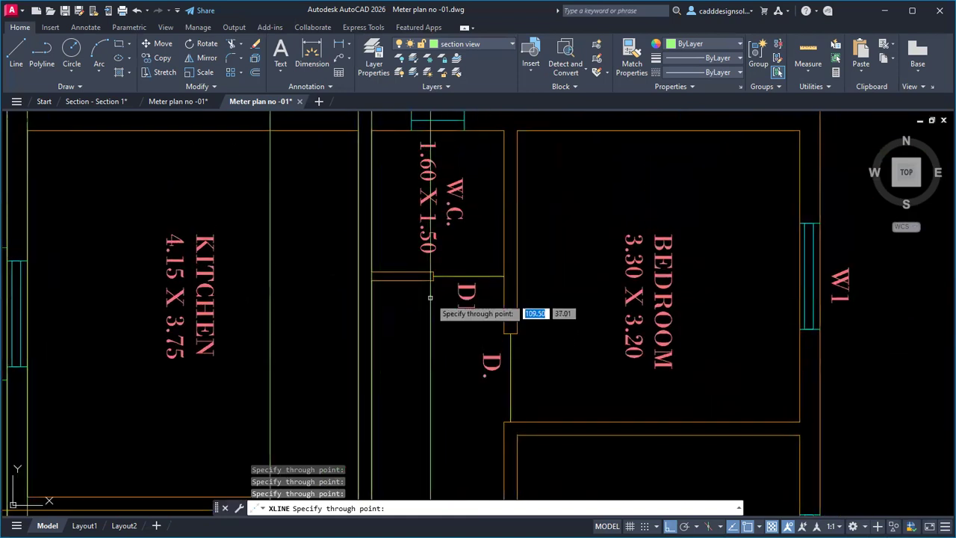
{"action": "left_click", "coordinate": [433, 281]}
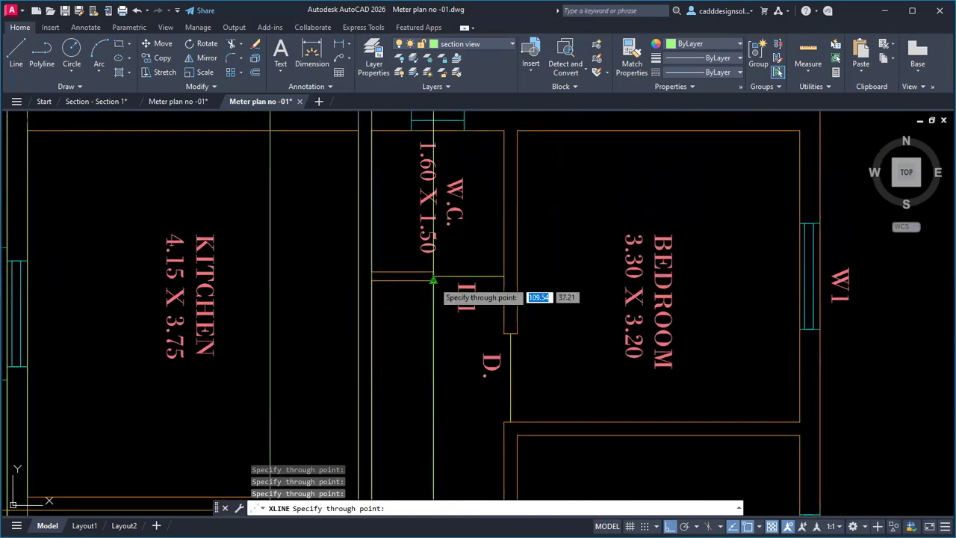
{"action": "left_click", "coordinate": [505, 333]}
Add vertical construction lines through the kitchen wall end beside the staircase and the first two stair lines.
{"action": "scroll", "coordinate": [466, 371], "scroll_direction": "down", "scroll_amount": 2}
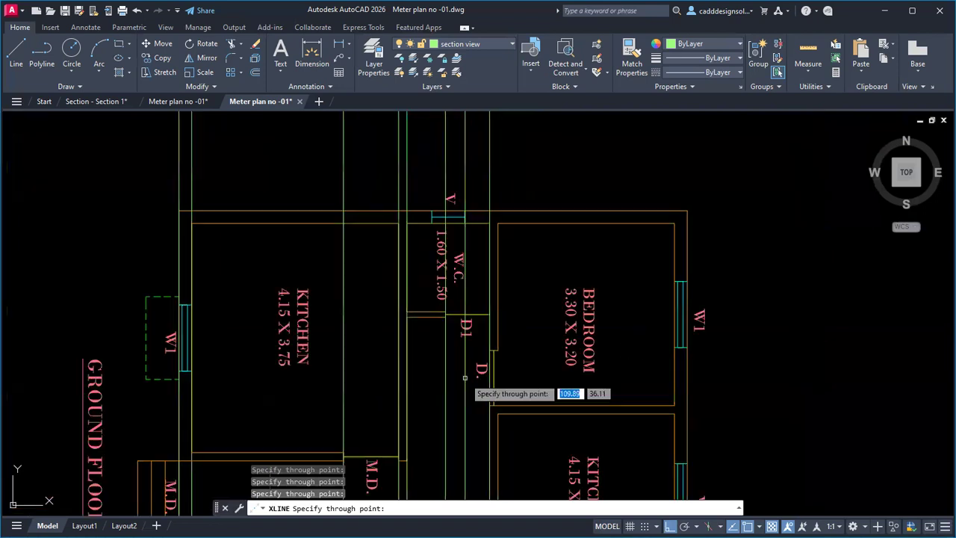
{"action": "middle_click_drag", "start_coordinate": [464, 402], "coordinate": [498, 223]}
{"action": "middle_click_drag", "start_coordinate": [495, 345], "coordinate": [497, 265]}
{"action": "scroll", "coordinate": [517, 314], "scroll_direction": "up", "scroll_amount": 2}
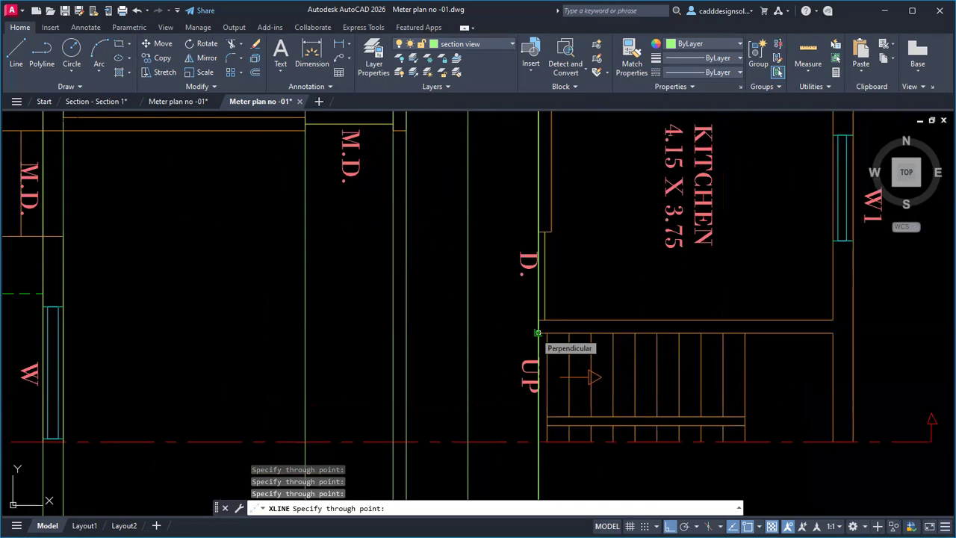
{"action": "left_click", "coordinate": [537, 334]}
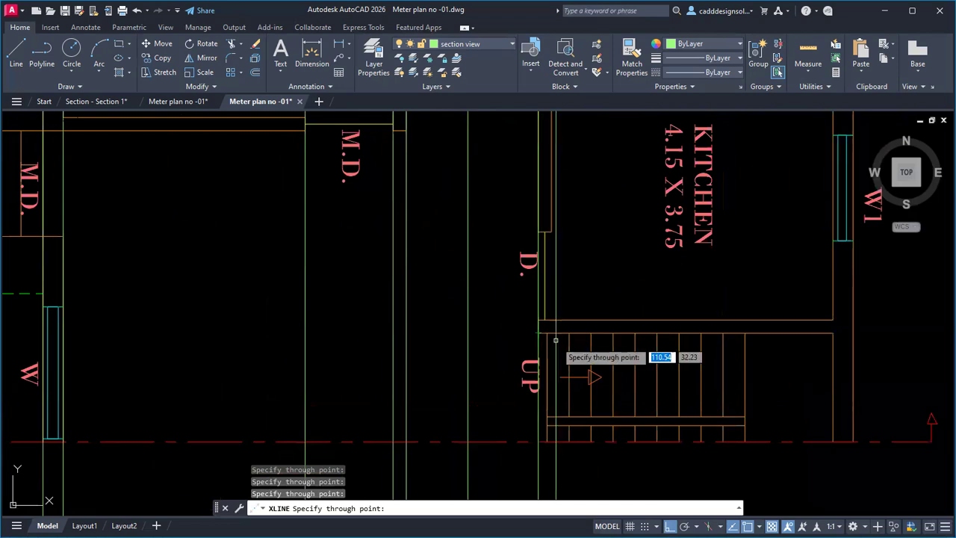
{"action": "scroll", "coordinate": [556, 339], "scroll_direction": "up", "scroll_amount": 6}
{"action": "scroll", "coordinate": [492, 324], "scroll_direction": "down", "scroll_amount": 4}
{"action": "mouse_move", "coordinate": [509, 385]}
{"action": "middle_mouse_down"}
{"action": "mouse_move", "coordinate": [508, 364]}
{"action": "mouse_move", "coordinate": [520, 358]}
{"action": "middle_mouse_up"}
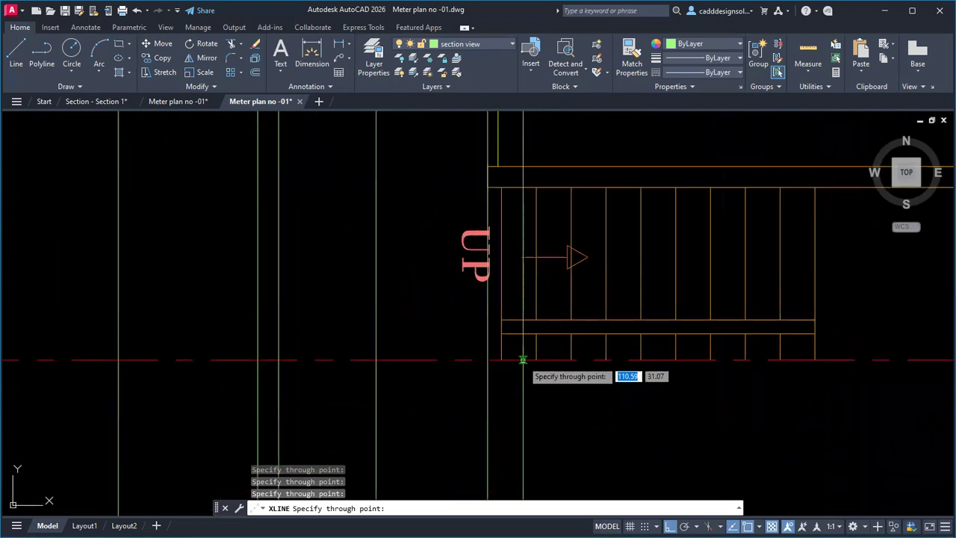
{"action": "scroll", "coordinate": [515, 360], "scroll_direction": "up", "scroll_amount": 3}
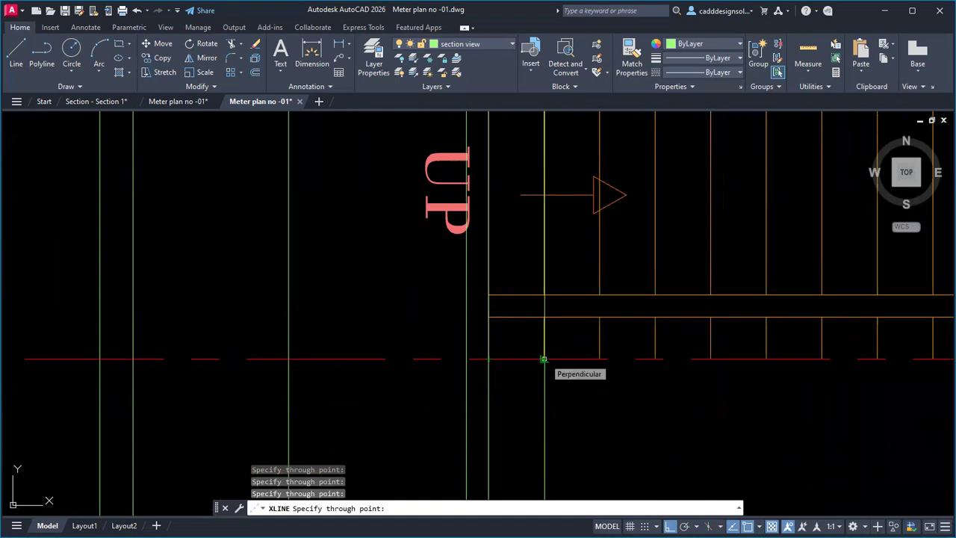
{"action": "left_click", "coordinate": [544, 360]}
Add vertical construction lines through the last stair line and both faces of the exterior wall beyond the staircase, ending the command.
{"action": "scroll", "coordinate": [515, 393], "scroll_direction": "down", "scroll_amount": 4}
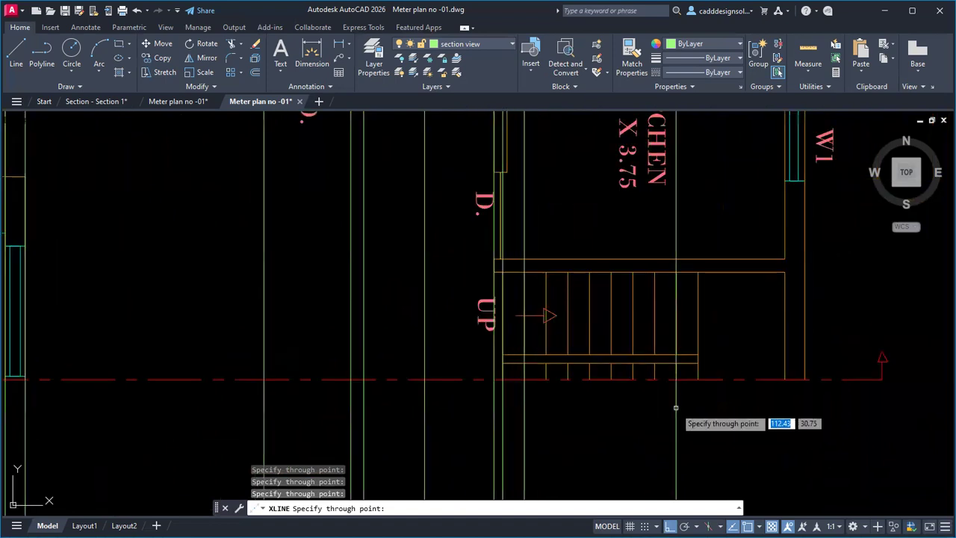
{"action": "scroll", "coordinate": [608, 391], "scroll_direction": "down", "scroll_amount": 2}
{"action": "scroll", "coordinate": [623, 389], "scroll_direction": "up", "scroll_amount": 5}
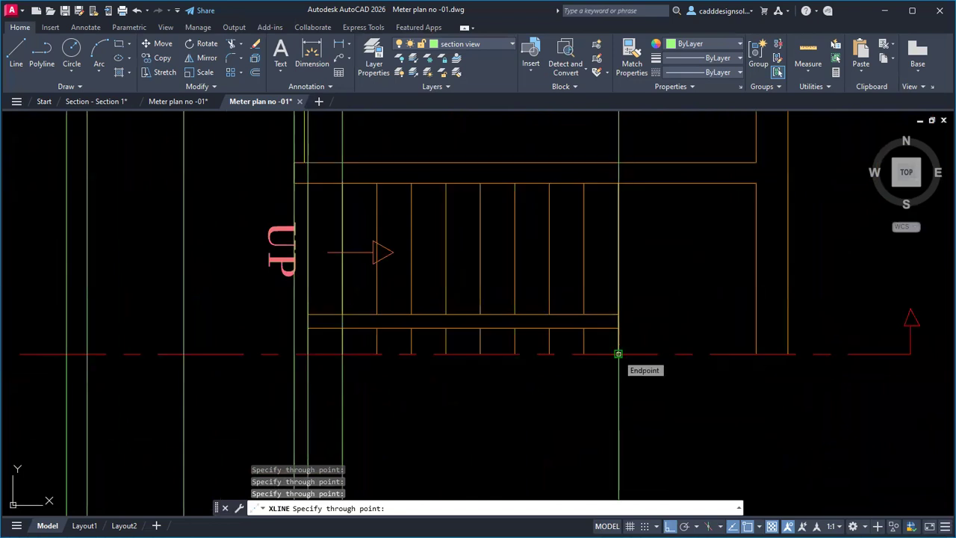
{"action": "left_click", "coordinate": [618, 353]}
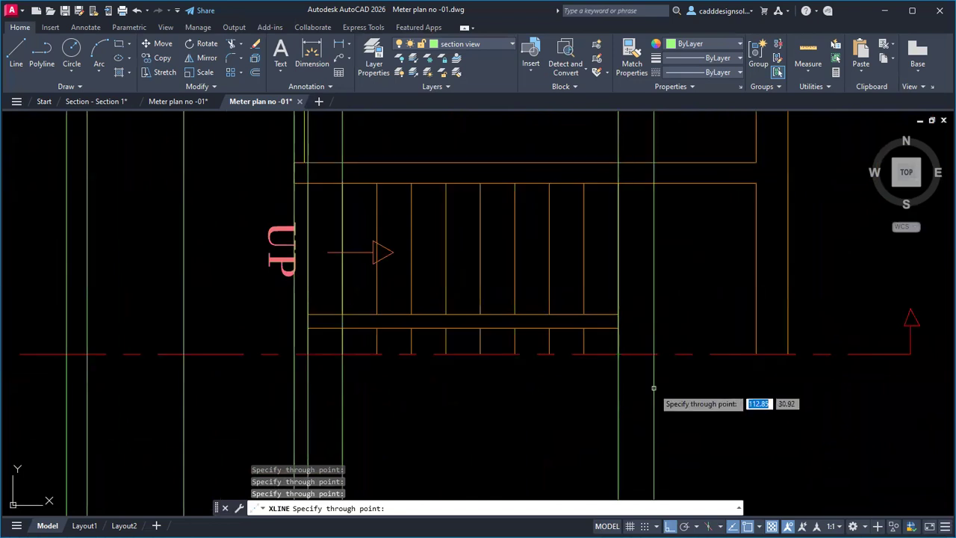
{"action": "left_click", "coordinate": [756, 353]}
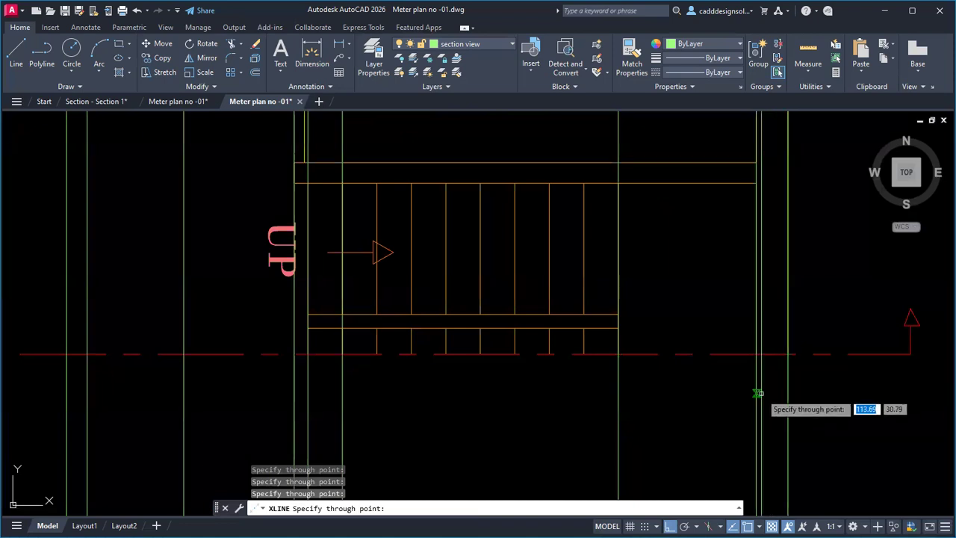
{"action": "key", "text": "Escape"}
{"action": "scroll", "coordinate": [486, 384], "scroll_direction": "down", "scroll_amount": 5}
{"action": "middle_click_drag", "start_coordinate": [589, 277], "coordinate": [692, 371]}
{"action": "scroll", "coordinate": [683, 307], "scroll_direction": "down", "scroll_amount": 3}
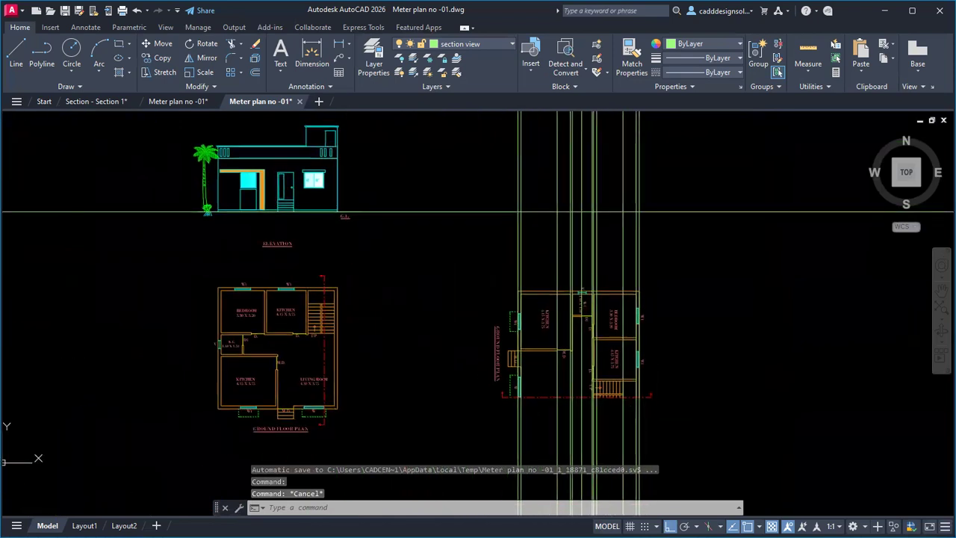
Erase the horizontal construction line running along the elevation's ground level.
{"action": "left_click", "coordinate": [437, 222]}
{"action": "left_click", "coordinate": [433, 198]}
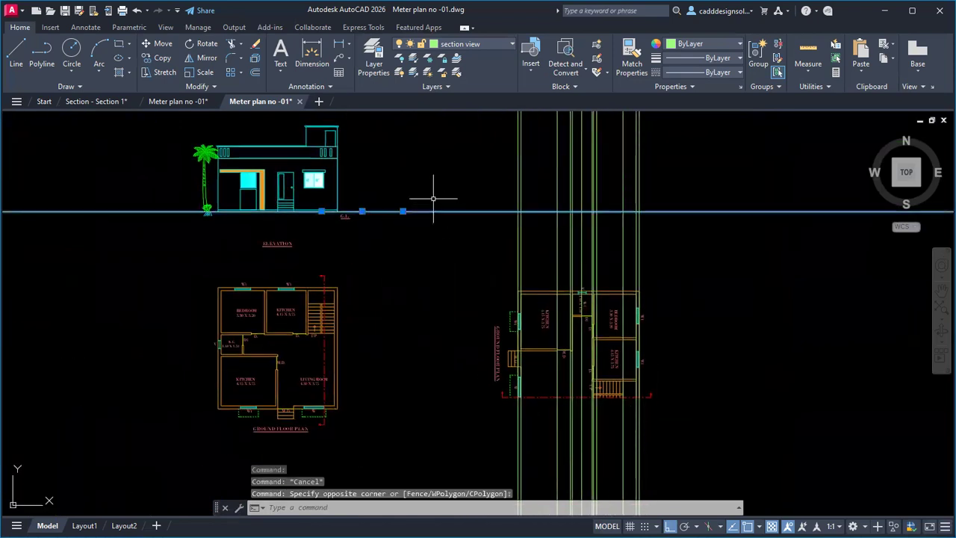
{"action": "key", "text": "Delete"}
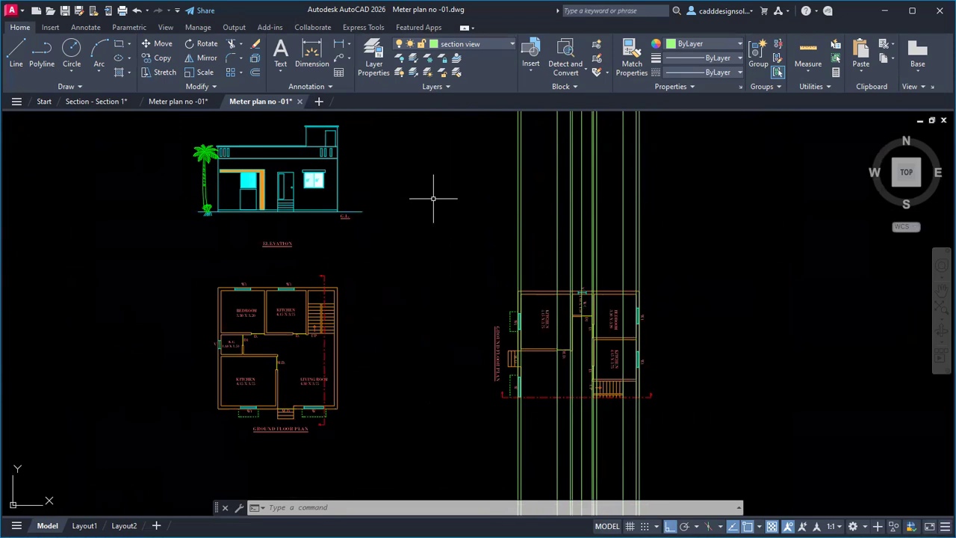
Add horizontal construction lines through the elevation's ground level and the top of its entrance steps.
{"action": "key", "text": "Escape"}
{"action": "type", "text": "XL"}
{"action": "key", "text": "Return"}
{"action": "type", "text": "h"}
{"action": "key", "text": "Return"}
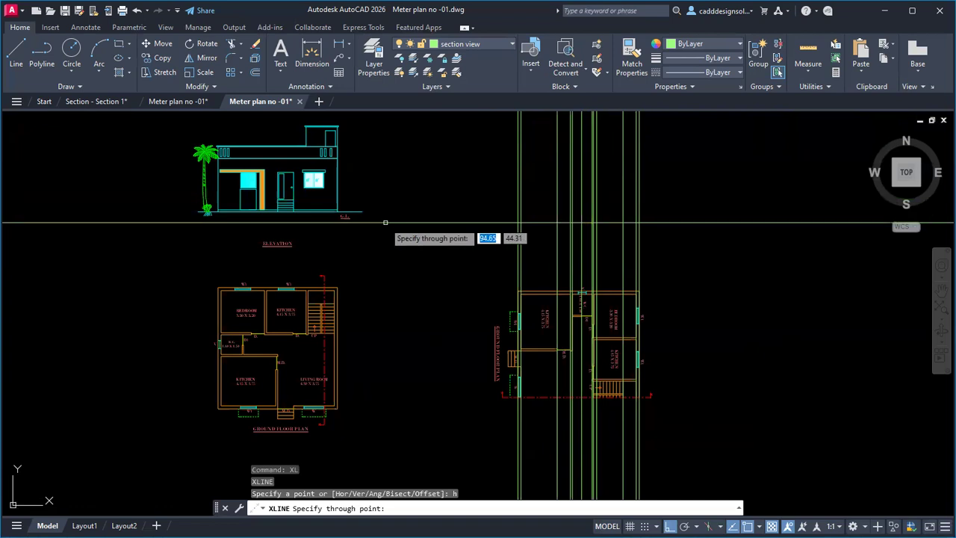
{"action": "scroll", "coordinate": [383, 196], "scroll_direction": "up", "scroll_amount": 5}
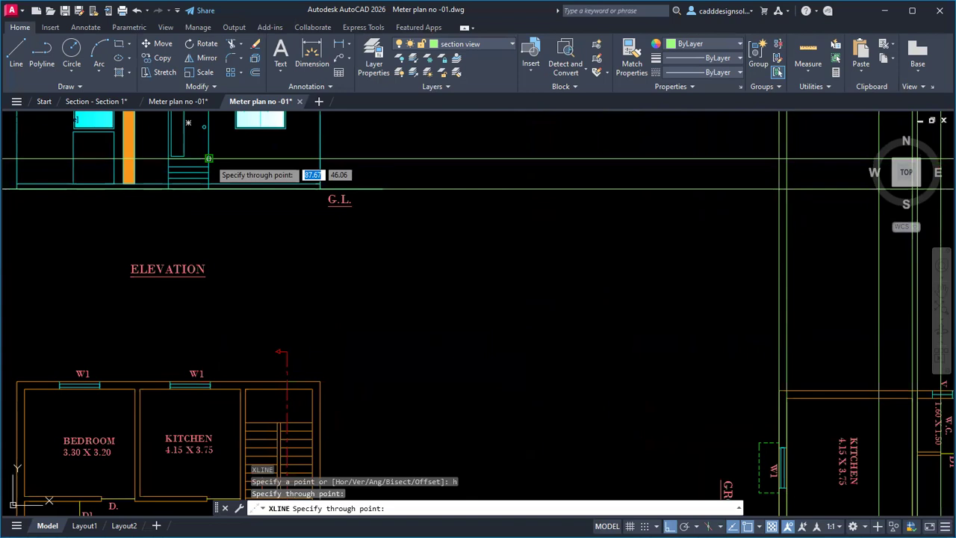
{"action": "middle_click_drag", "start_coordinate": [209, 158], "coordinate": [313, 244]}
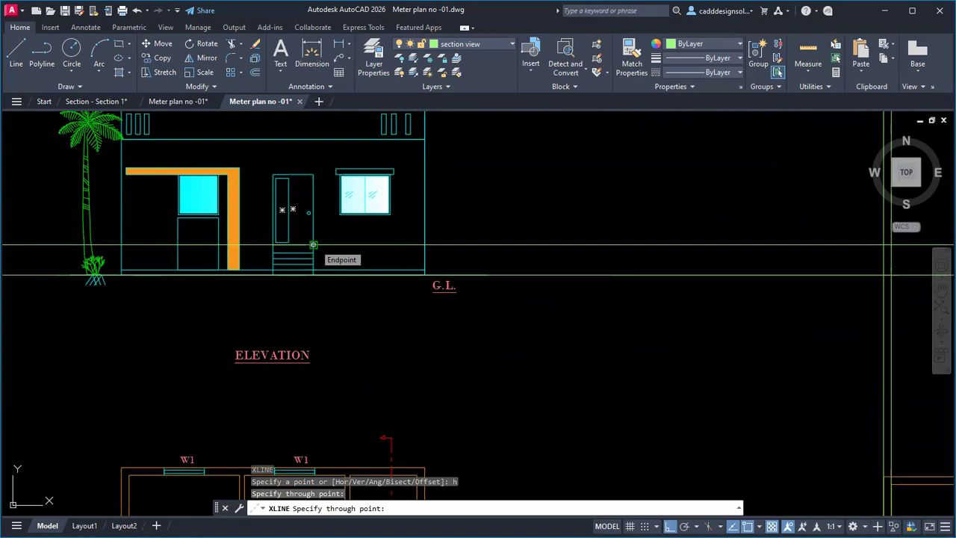
{"action": "left_click", "coordinate": [313, 244]}
Add horizontal construction lines through the bottom edge of the elevation's right-hand window and the top of the entrance door.
{"action": "middle_click_drag", "start_coordinate": [403, 286], "coordinate": [402, 351]}
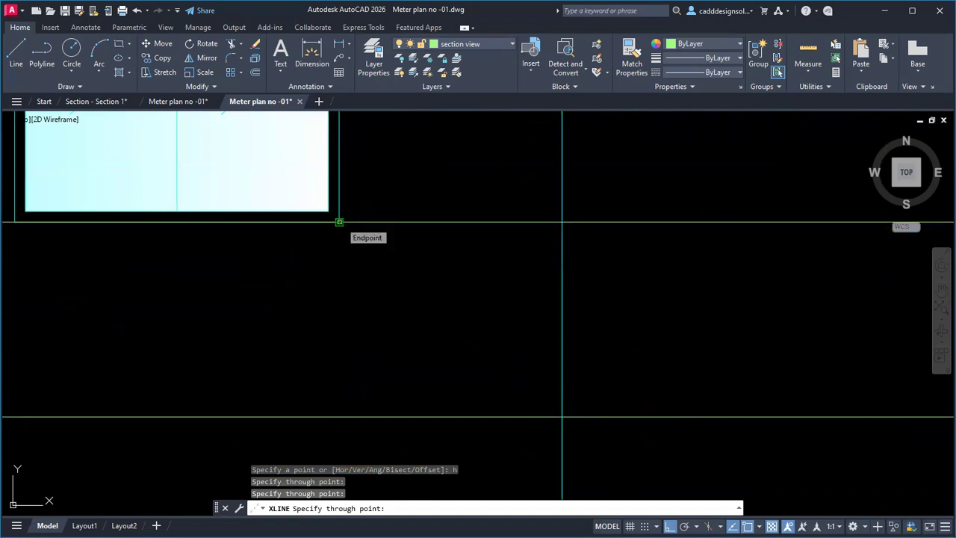
{"action": "left_click", "coordinate": [339, 221]}
{"action": "scroll", "coordinate": [348, 224], "scroll_direction": "down", "scroll_amount": 3}
{"action": "scroll", "coordinate": [355, 217], "scroll_direction": "up", "scroll_amount": 3}
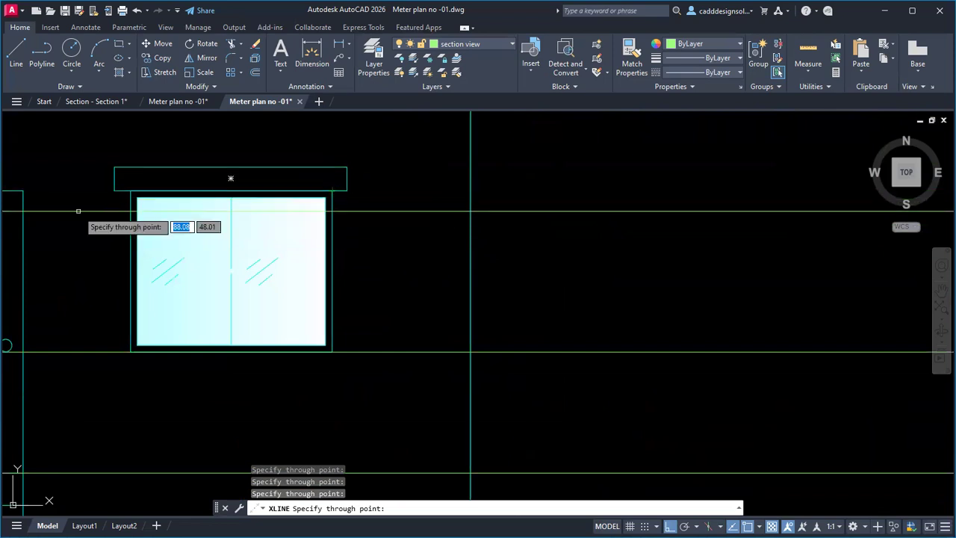
{"action": "middle_click_drag", "start_coordinate": [24, 200], "coordinate": [346, 228]}
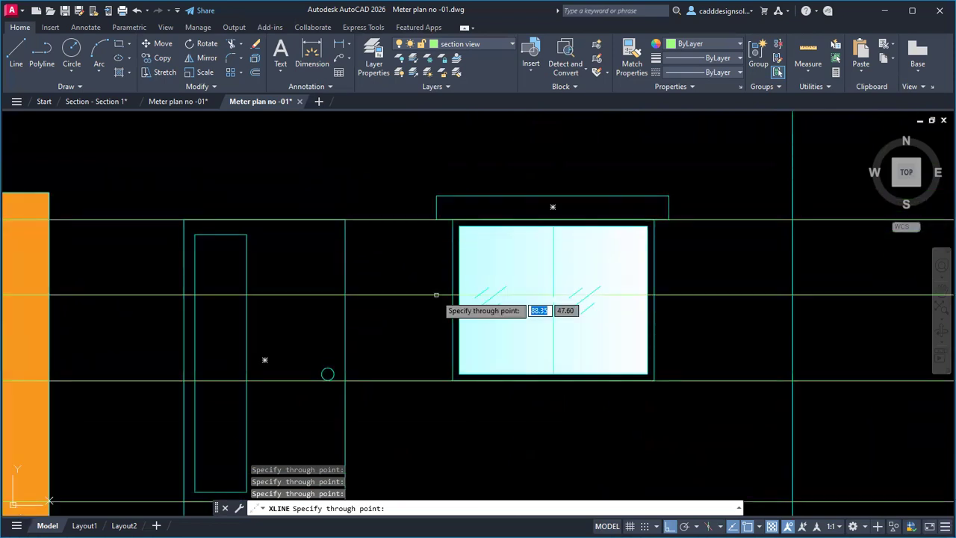
Add horizontal construction lines through the elevation's parapet bottom, the rooftop room's base and the underside of its roof slab.
{"action": "scroll", "coordinate": [436, 295], "scroll_direction": "down", "scroll_amount": 3}
{"action": "middle_click_drag", "start_coordinate": [435, 284], "coordinate": [428, 321]}
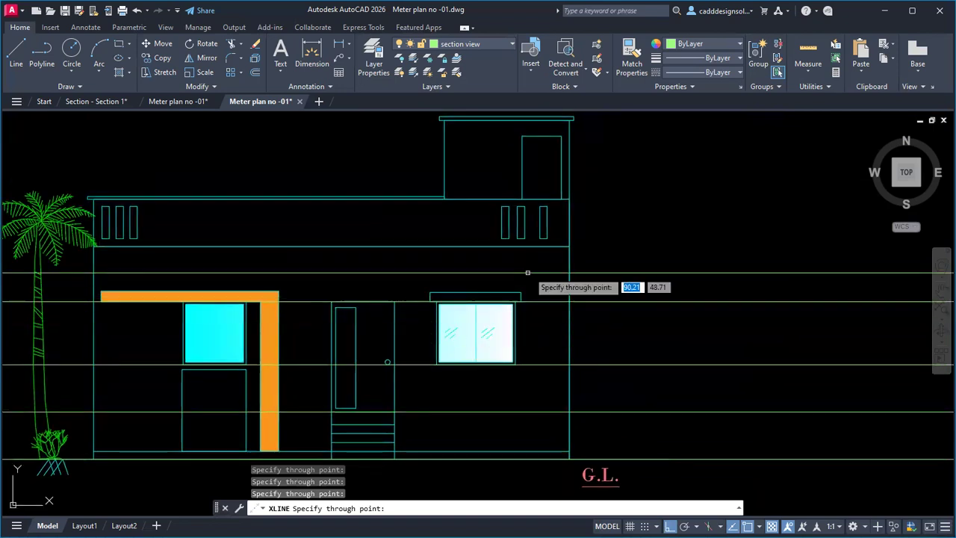
{"action": "left_click", "coordinate": [568, 247]}
{"action": "left_click", "coordinate": [569, 198]}
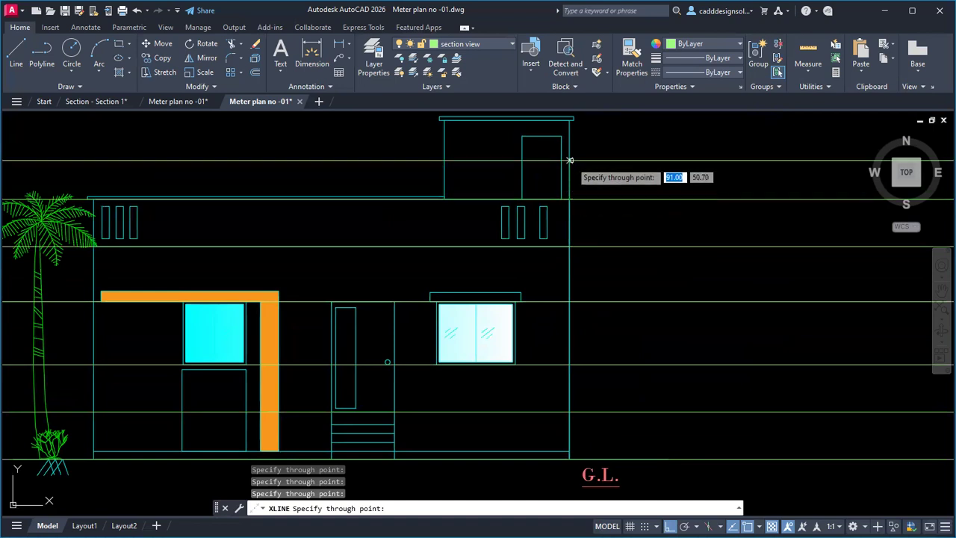
{"action": "left_click", "coordinate": [572, 119]}
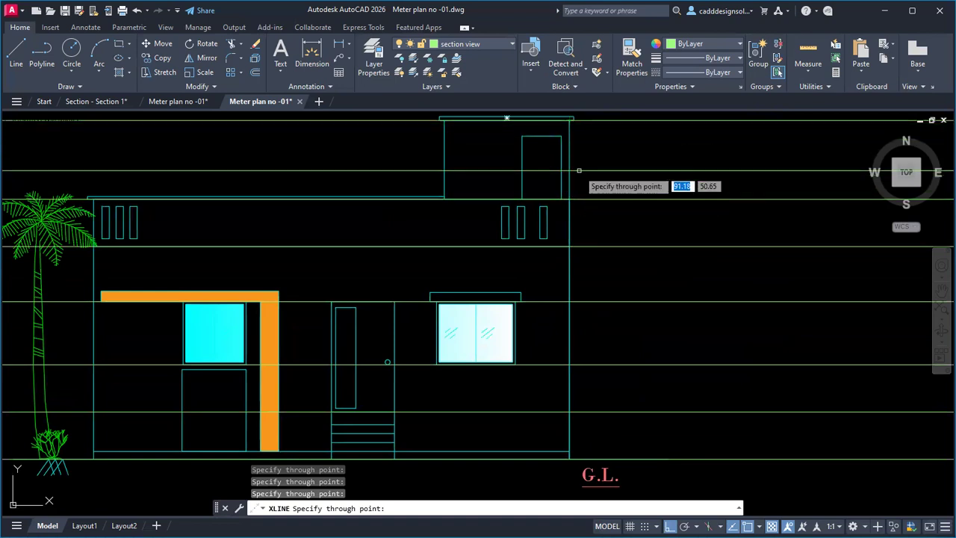
Add a horizontal construction line through the top edge of the rooftop room's roof slab and end the command.
{"action": "scroll", "coordinate": [553, 217], "scroll_direction": "up", "scroll_amount": 6}
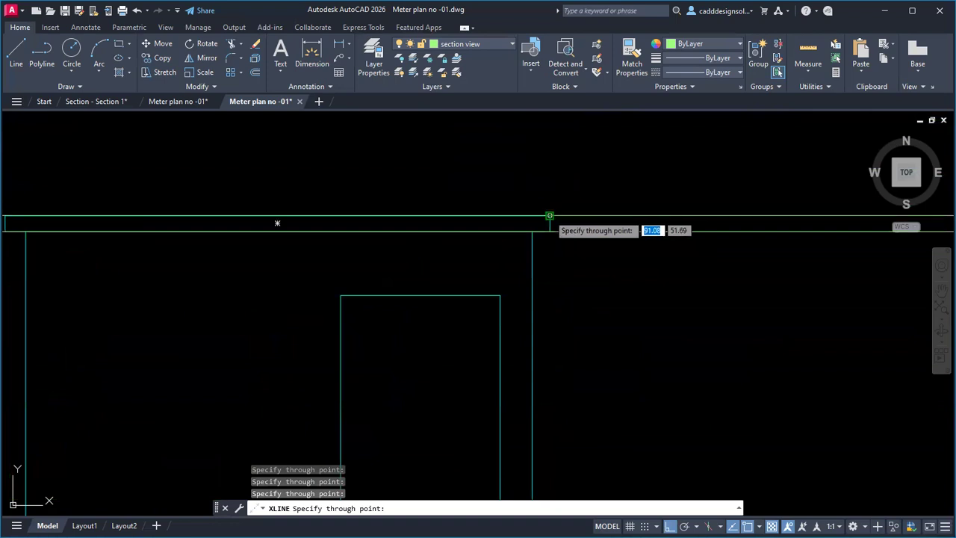
{"action": "left_click", "coordinate": [549, 216]}
{"action": "scroll", "coordinate": [544, 332], "scroll_direction": "down", "scroll_amount": 4}
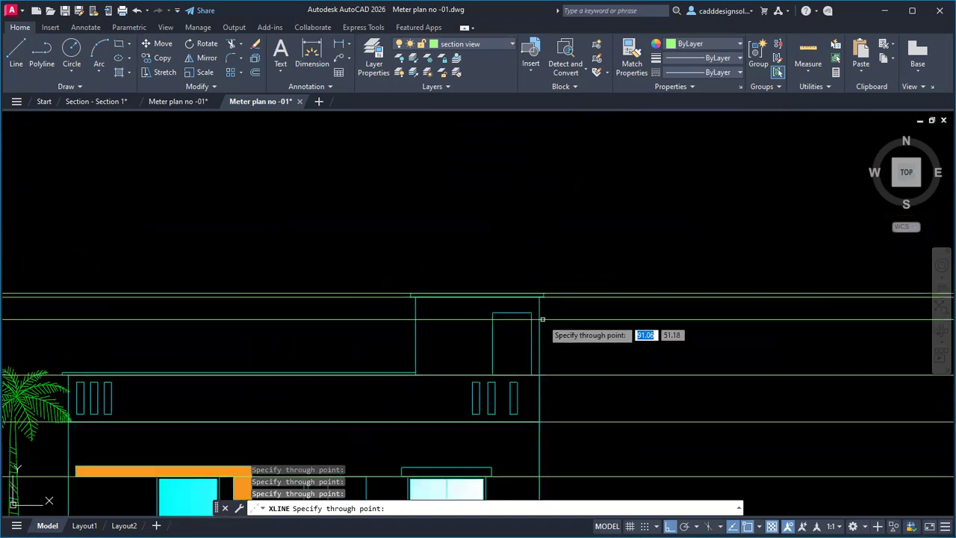
{"action": "left_click", "coordinate": [523, 258]}
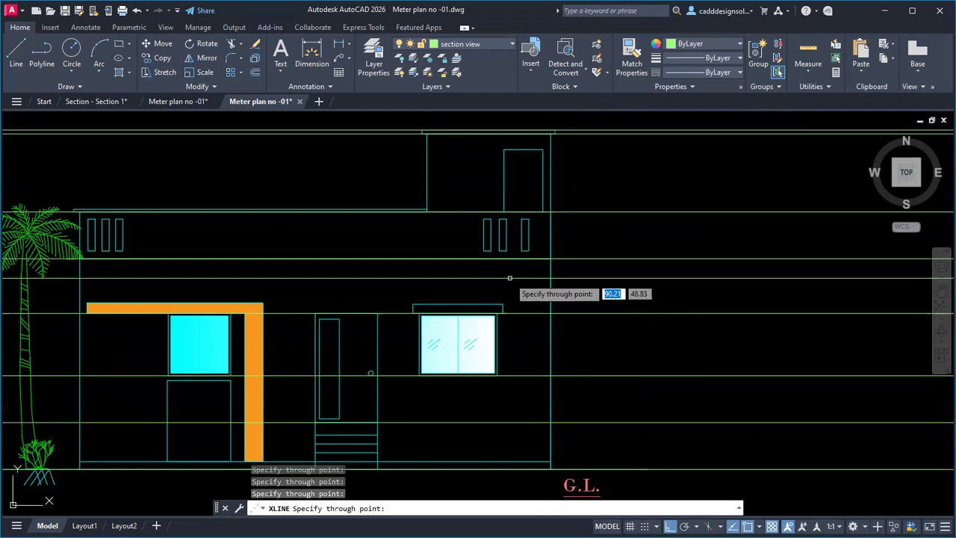
{"action": "scroll", "coordinate": [509, 278], "scroll_direction": "down", "scroll_amount": 2}
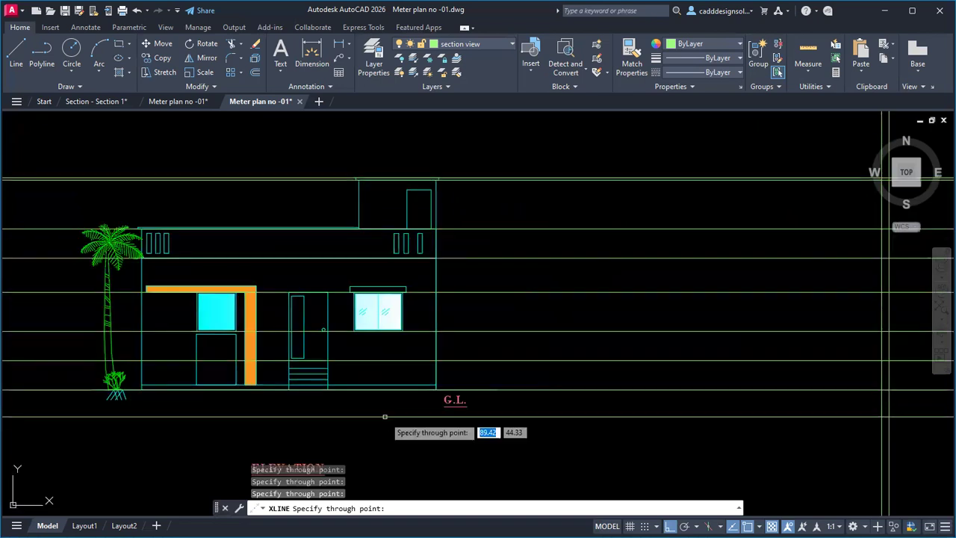
{"action": "key", "text": "Escape"}
{"action": "key", "text": "Escape"}
{"action": "key", "text": "Escape"}
{"action": "scroll", "coordinate": [365, 407], "scroll_direction": "down", "scroll_amount": 2}
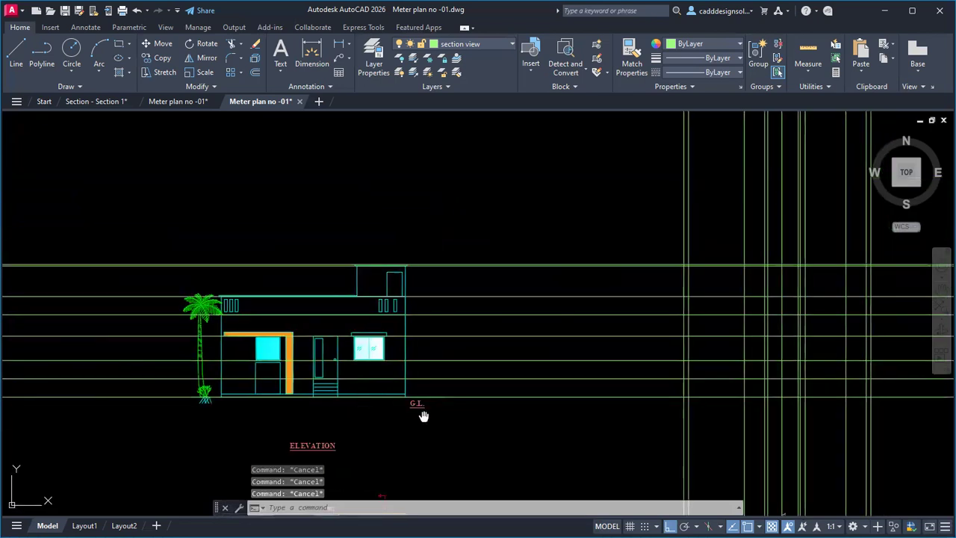
{"action": "middle_click_drag", "start_coordinate": [422, 416], "coordinate": [245, 352]}
{"action": "scroll", "coordinate": [245, 351], "scroll_direction": "down", "scroll_amount": 2}
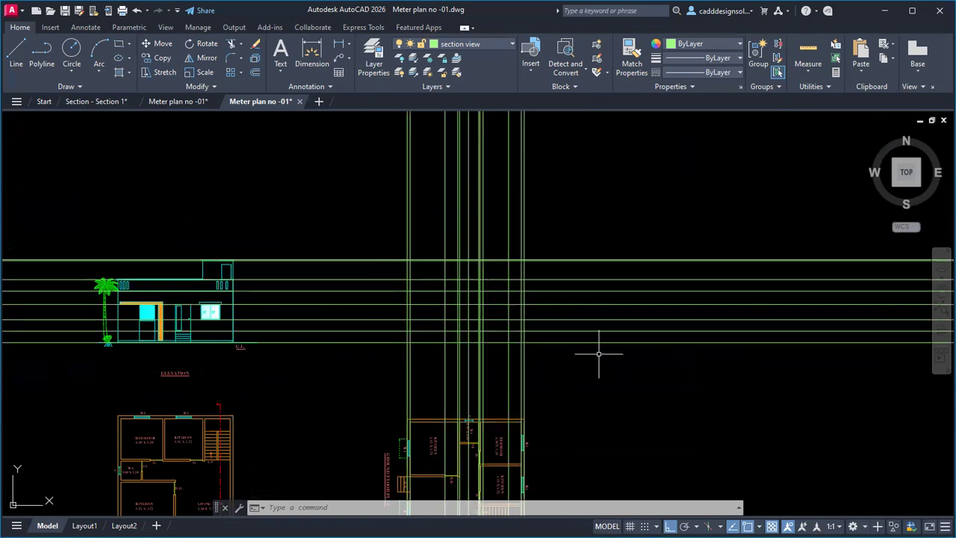
Set the transparency of the section view layer to 50.
{"action": "left_click", "coordinate": [374, 66]}
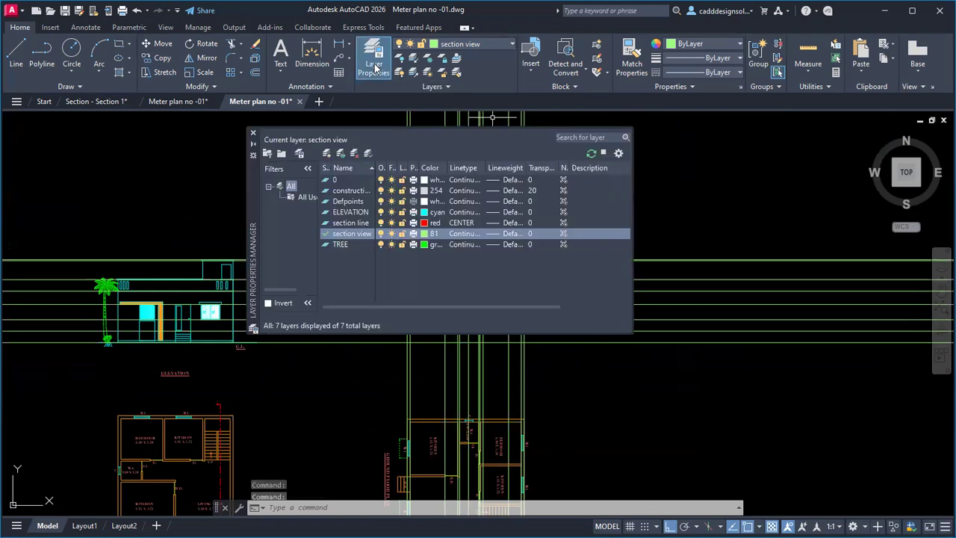
{"action": "left_click", "coordinate": [531, 233]}
{"action": "type", "text": "5"}
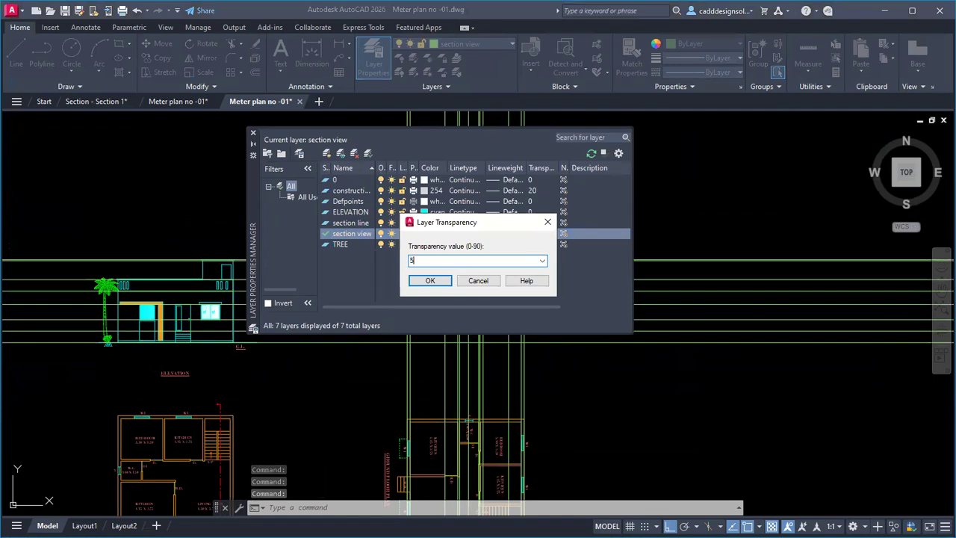
{"action": "type", "text": "0"}
{"action": "key", "text": "Return"}
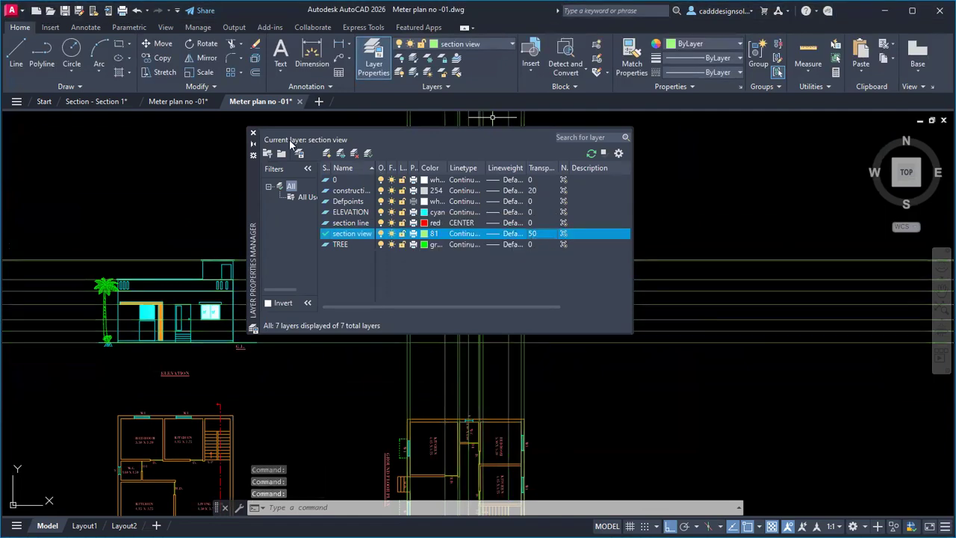
{"action": "left_click", "coordinate": [252, 134]}
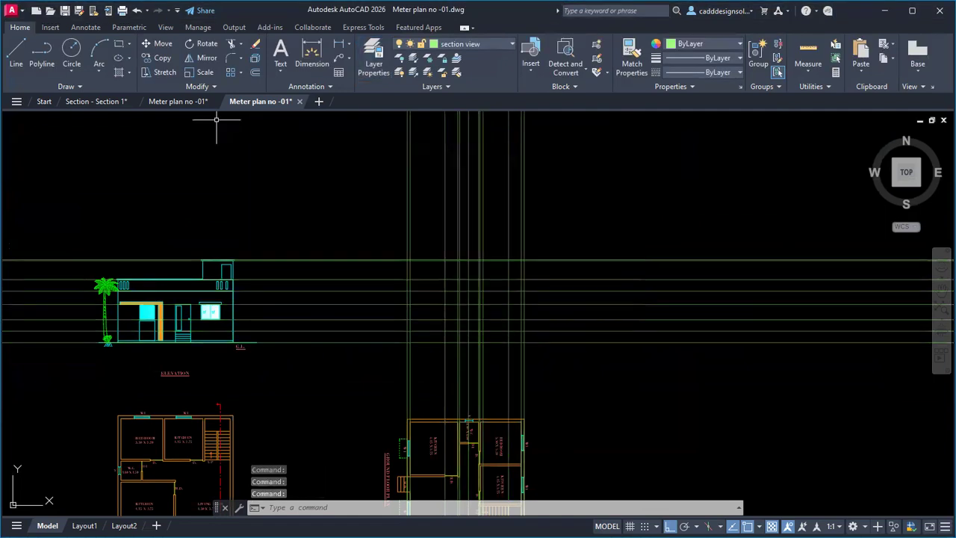
{"action": "scroll", "coordinate": [384, 362], "scroll_direction": "up", "scroll_amount": 2}
{"action": "scroll", "coordinate": [414, 344], "scroll_direction": "down", "scroll_amount": 2}
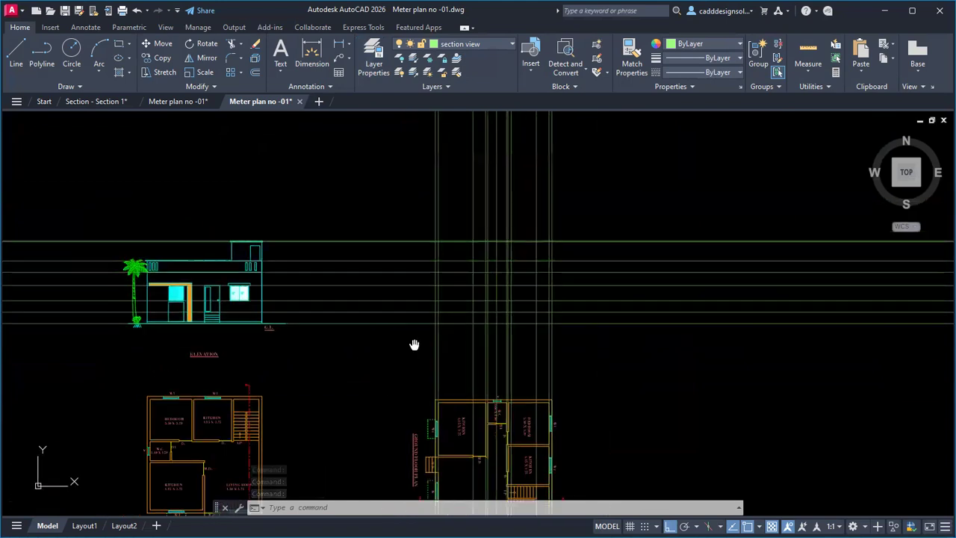
{"action": "scroll", "coordinate": [414, 338], "scroll_direction": "up", "scroll_amount": 2}
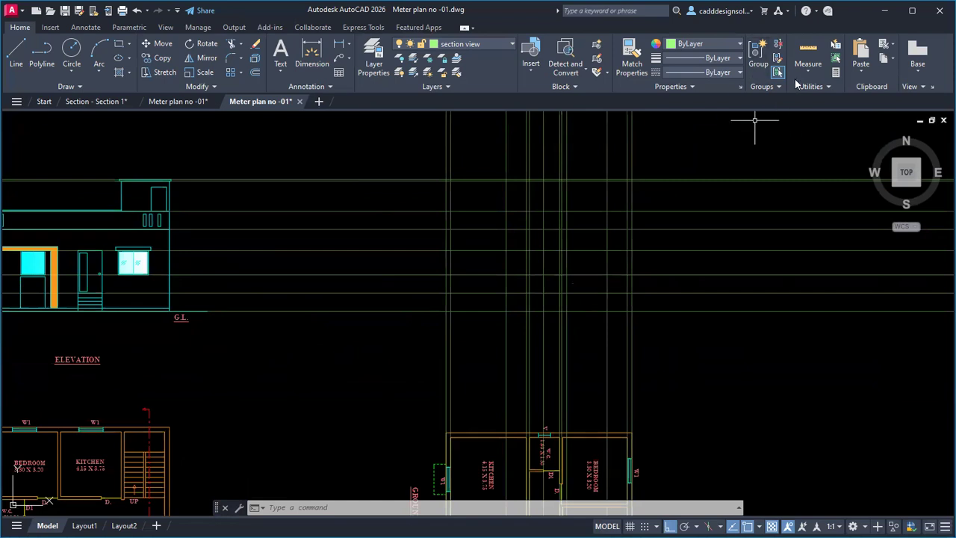
Move all the projected horizontal and vertical construction lines onto the construction l layer, then clear the selection.
{"action": "left_click", "coordinate": [480, 42]}
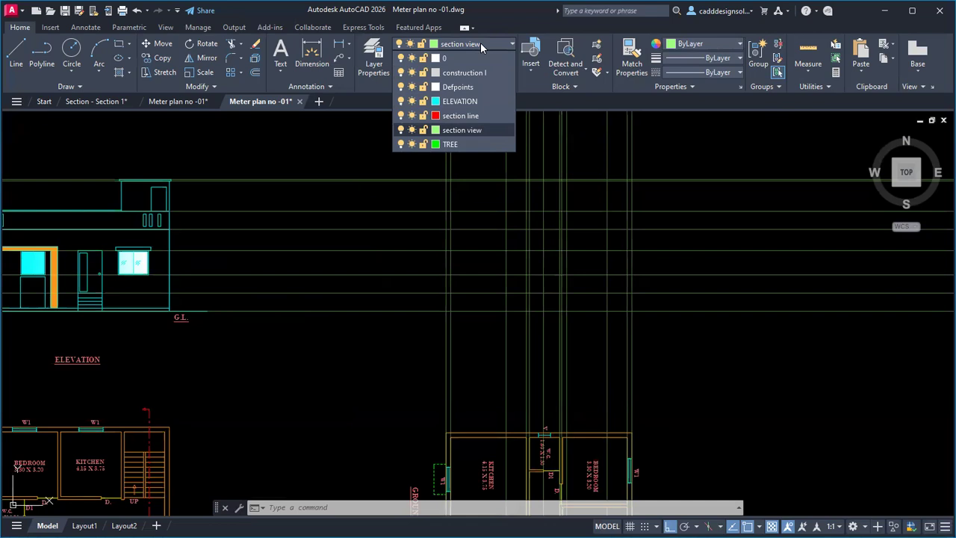
{"action": "key", "text": "Escape"}
{"action": "left_click", "coordinate": [683, 351]}
{"action": "left_click", "coordinate": [372, 152]}
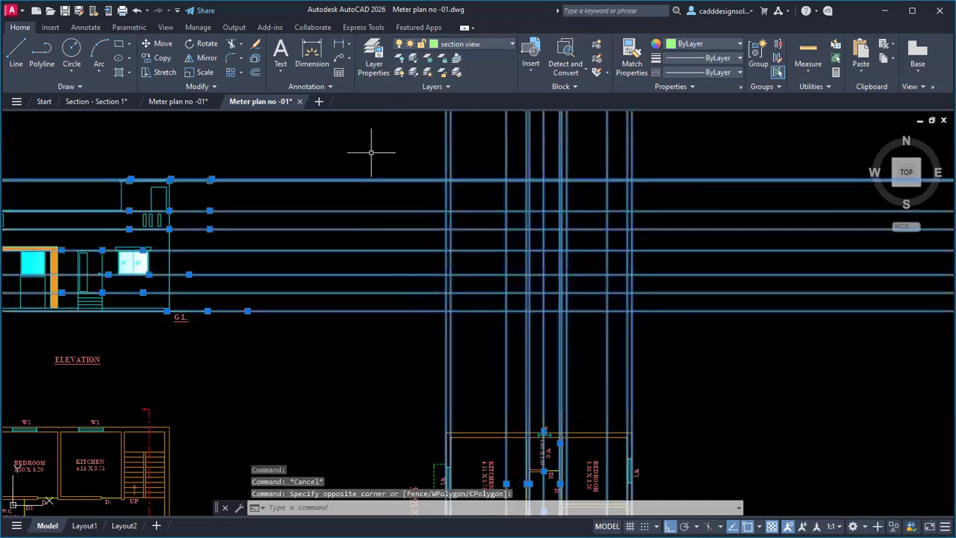
{"action": "left_click", "coordinate": [472, 44]}
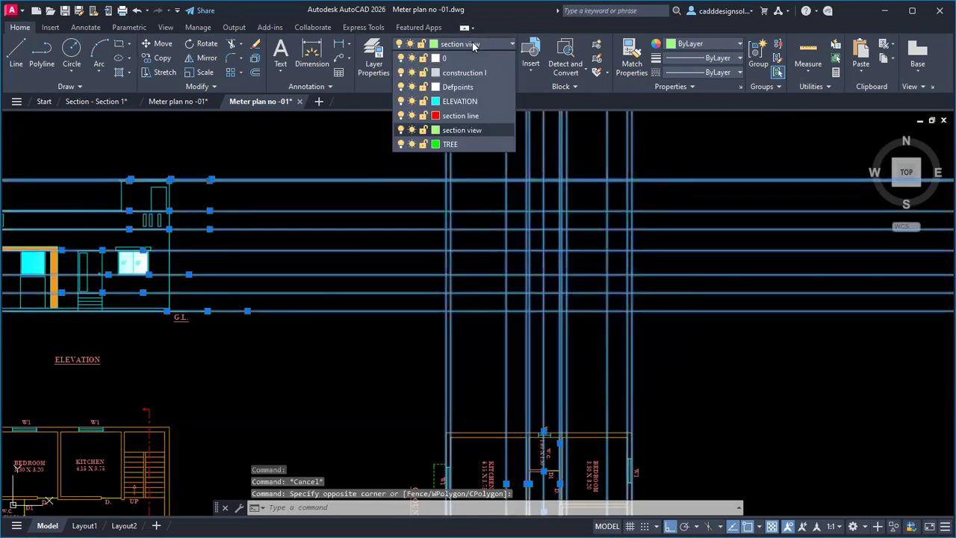
{"action": "left_click", "coordinate": [476, 72]}
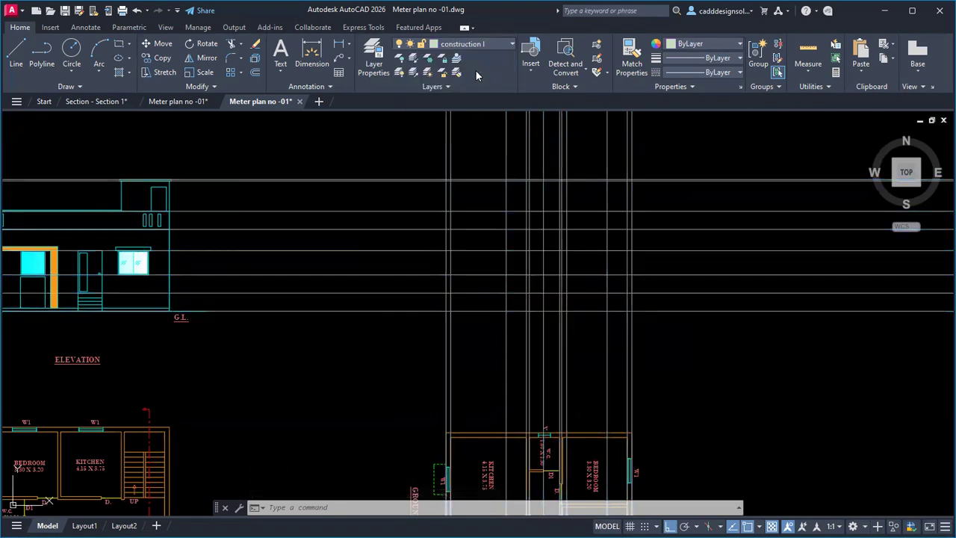
{"action": "left_click", "coordinate": [734, 348]}
{"action": "key", "text": "Escape"}
{"action": "key", "text": "Escape"}
{"action": "key", "text": "Escape"}
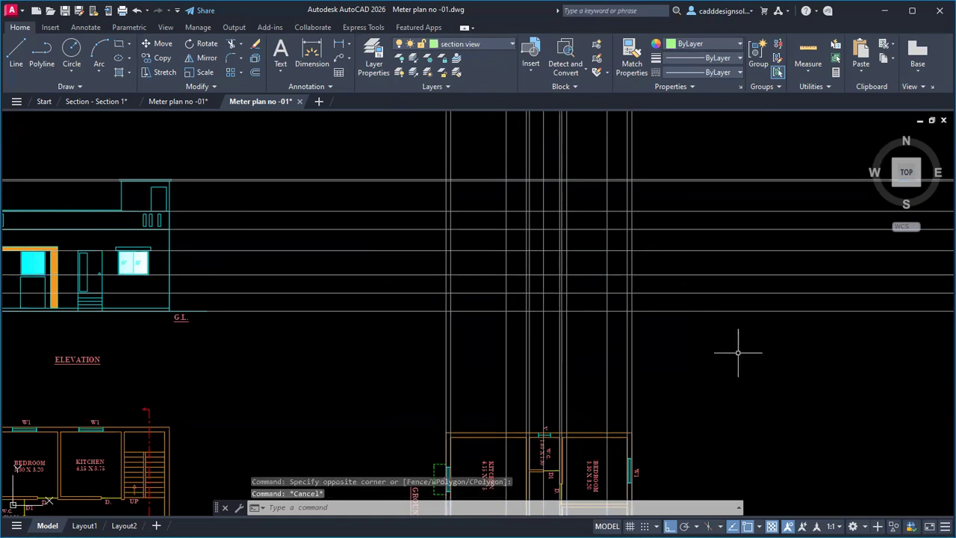
Keep section view as the current layer and change its colour to standard green.
{"action": "left_click", "coordinate": [470, 44]}
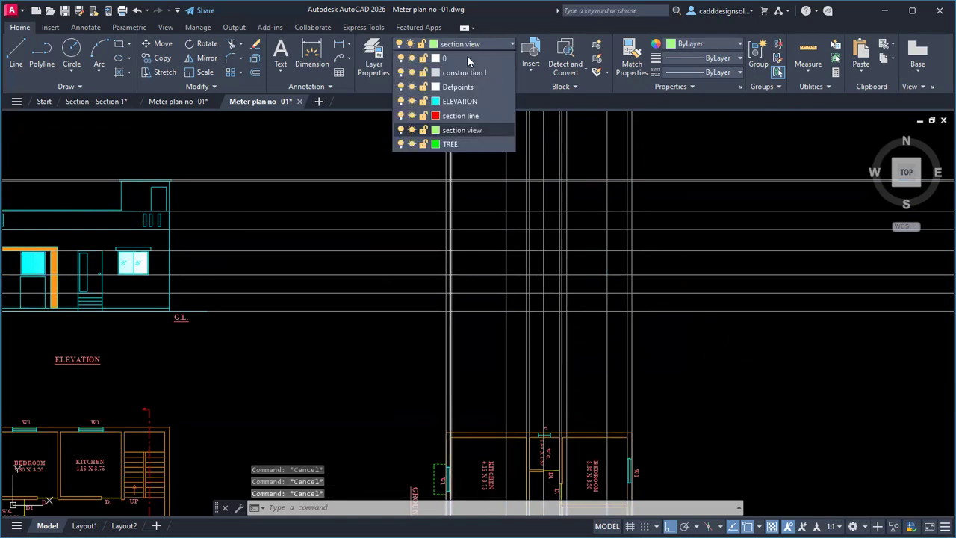
{"action": "left_click", "coordinate": [465, 131]}
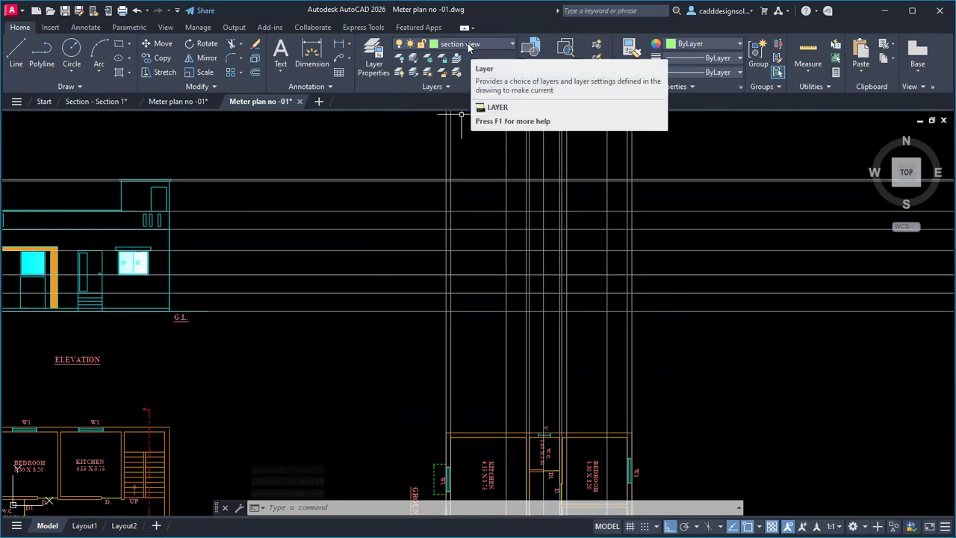
{"action": "left_click", "coordinate": [389, 71]}
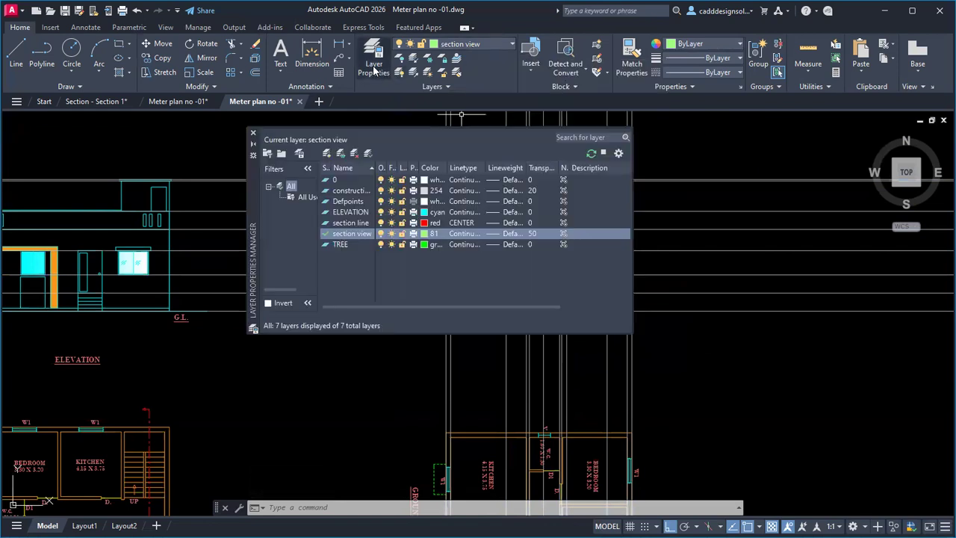
{"action": "left_click", "coordinate": [426, 234]}
{"action": "left_click", "coordinate": [426, 233]}
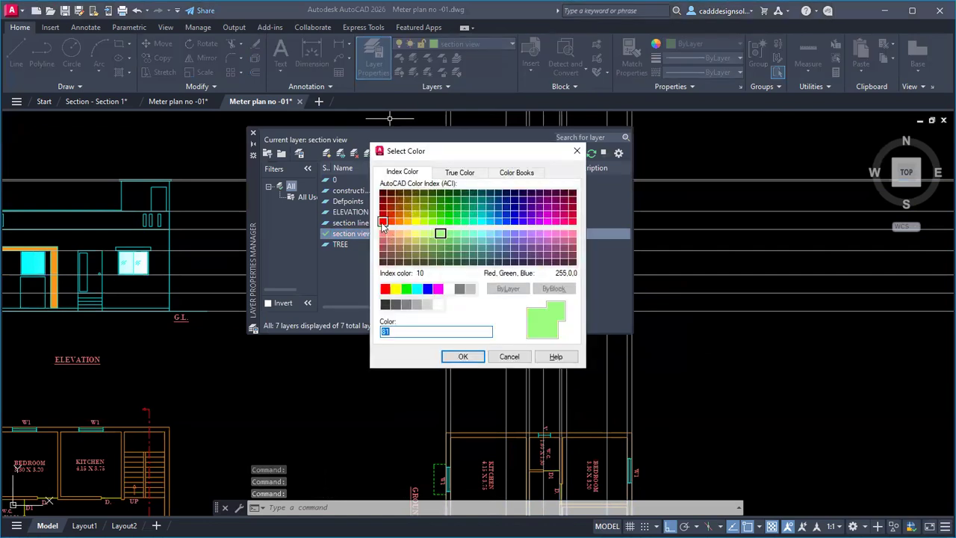
{"action": "left_click", "coordinate": [405, 288]}
{"action": "left_click", "coordinate": [464, 357]}
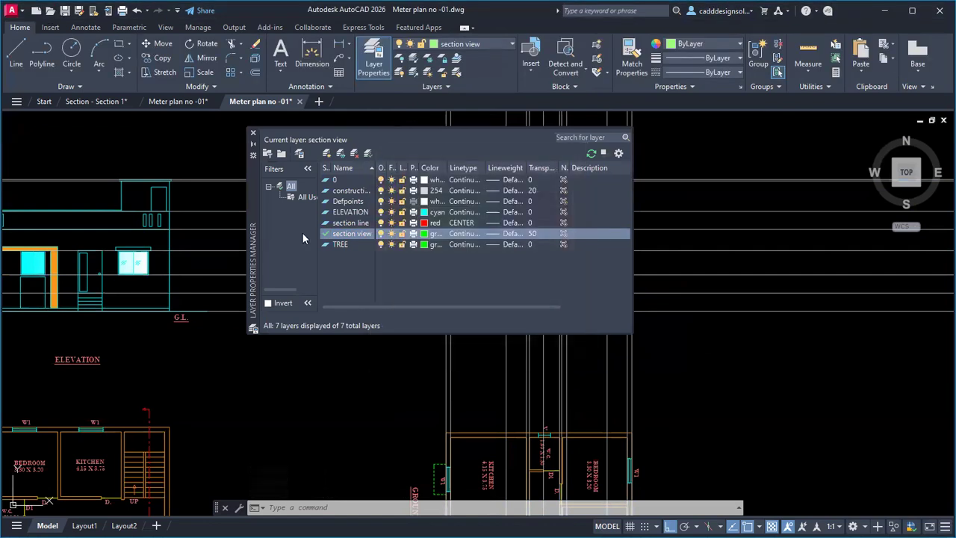
{"action": "left_click", "coordinate": [252, 132]}
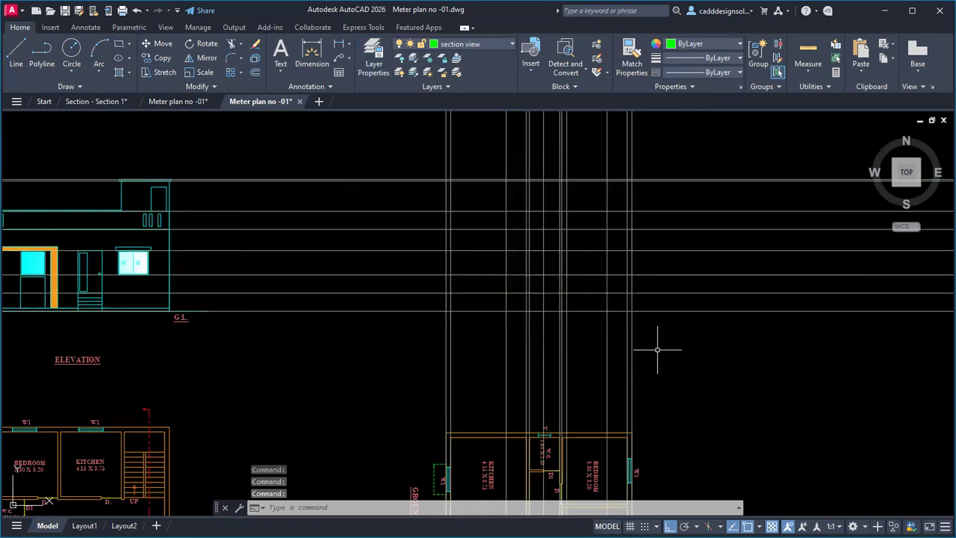
Draw the plinth as a rectangle between the two outermost vertical construction lines, from the ground line up to the plinth-level line.
{"action": "middle_click_drag", "start_coordinate": [657, 349], "coordinate": [652, 347]}
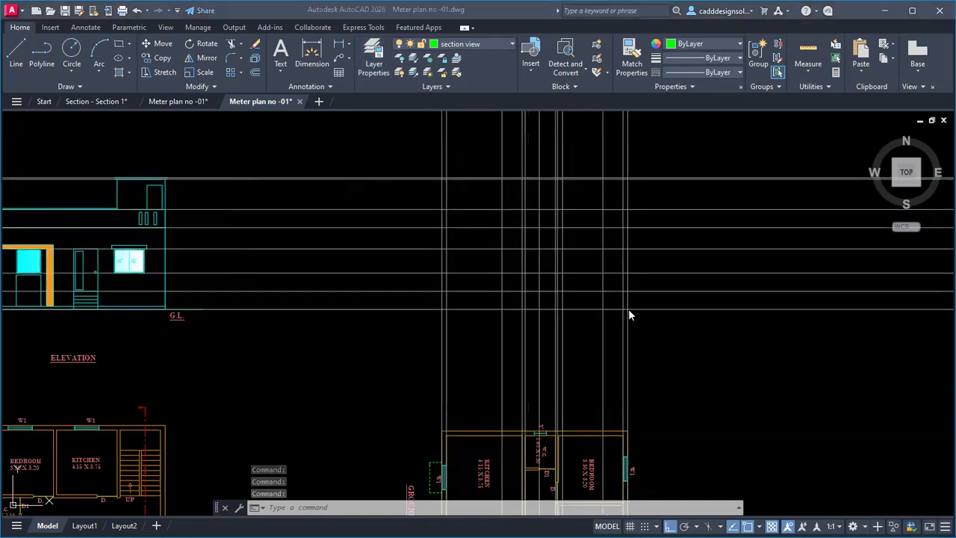
{"action": "scroll", "coordinate": [548, 326], "scroll_direction": "down", "scroll_amount": 1}
{"action": "scroll", "coordinate": [523, 330], "scroll_direction": "up", "scroll_amount": 2}
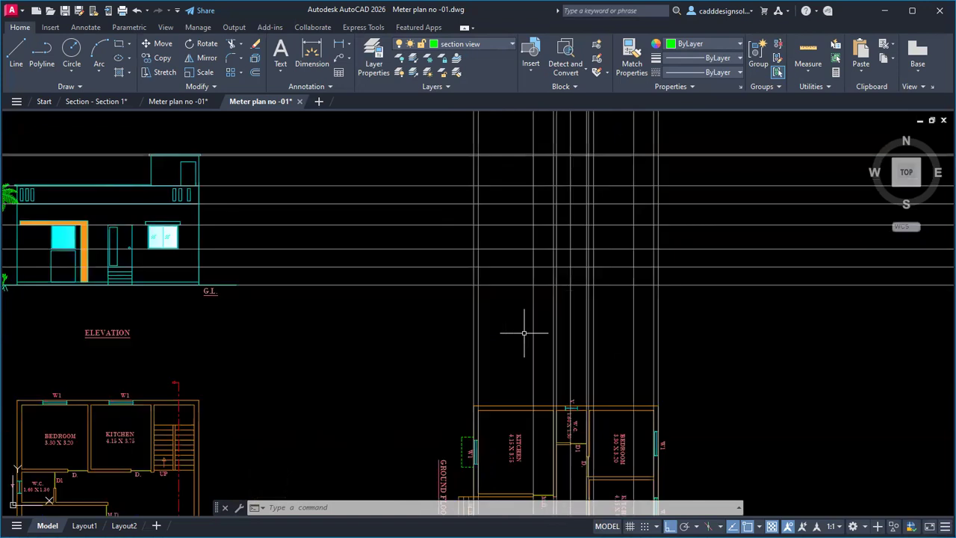
{"action": "middle_click_drag", "start_coordinate": [517, 316], "coordinate": [537, 314]}
{"action": "type", "text": "RE"}
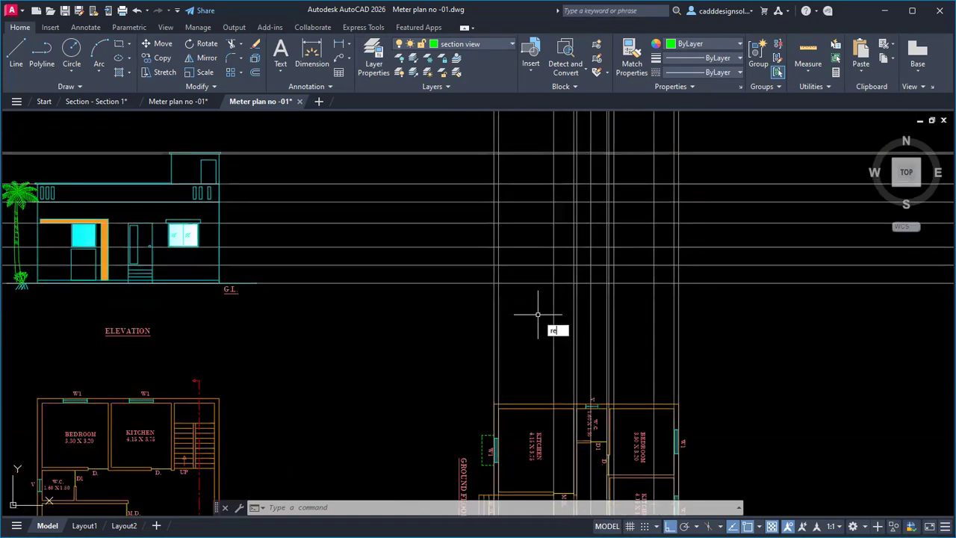
{"action": "type", "text": "C"}
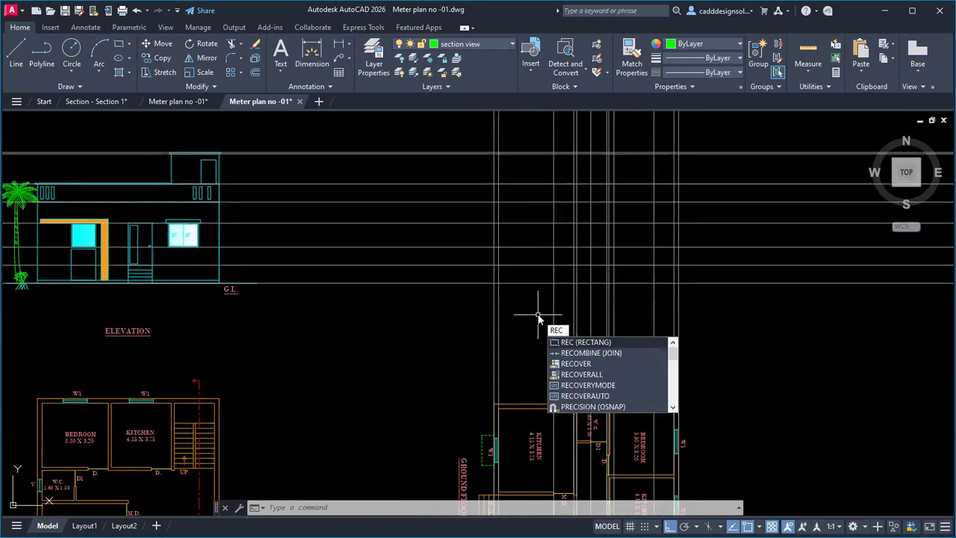
{"action": "key", "text": "Return"}
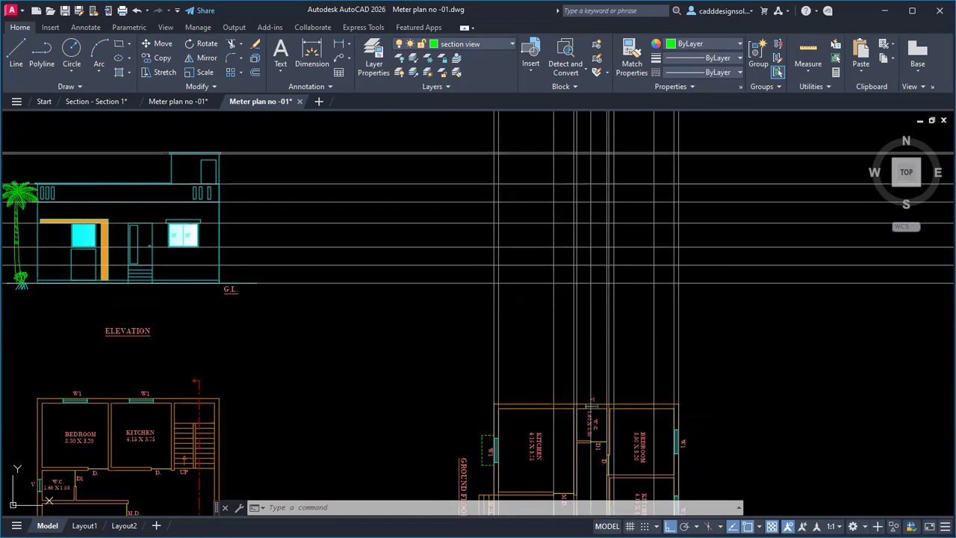
{"action": "scroll", "coordinate": [519, 273], "scroll_direction": "up", "scroll_amount": 4}
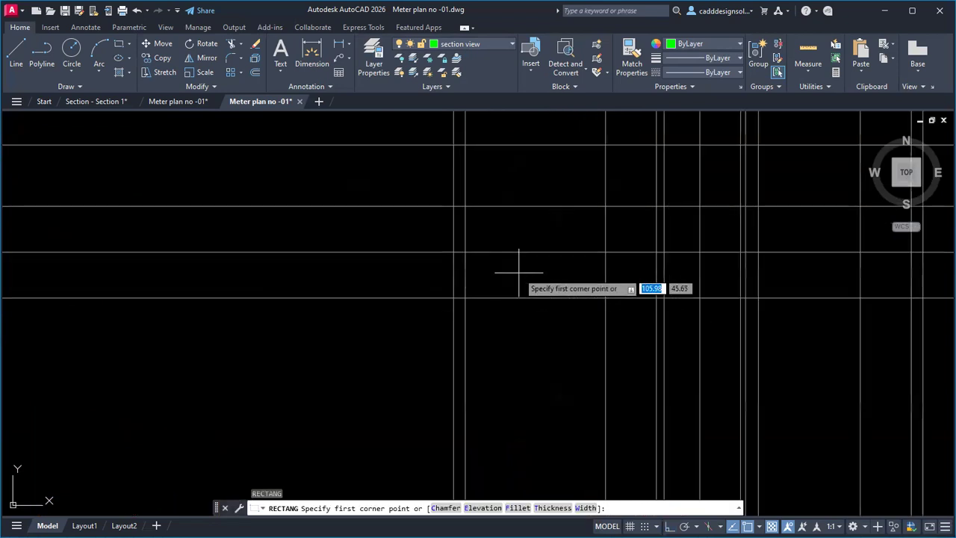
{"action": "left_click", "coordinate": [453, 298]}
{"action": "scroll", "coordinate": [471, 300], "scroll_direction": "down", "scroll_amount": 1}
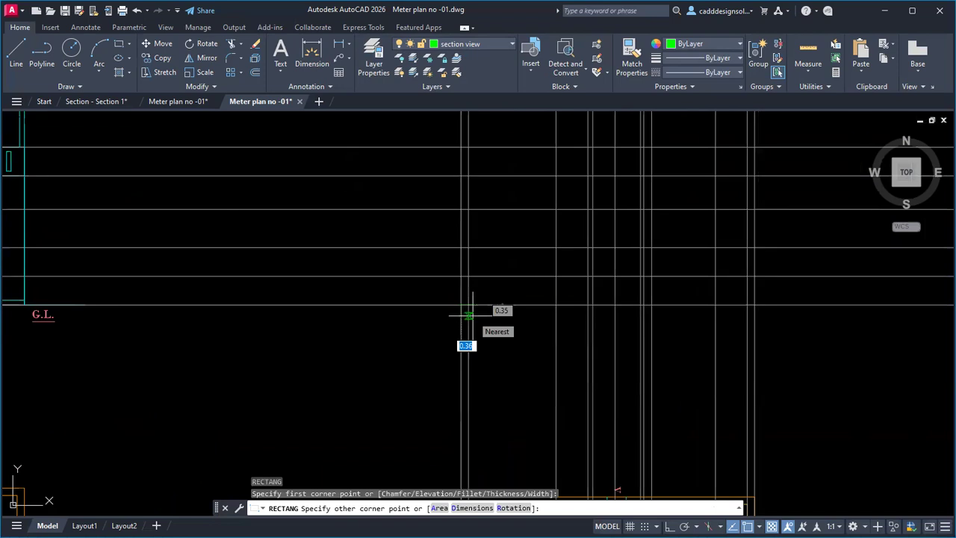
{"action": "scroll", "coordinate": [472, 306], "scroll_direction": "up", "scroll_amount": 1}
{"action": "middle_click_drag", "start_coordinate": [465, 326], "coordinate": [347, 385]}
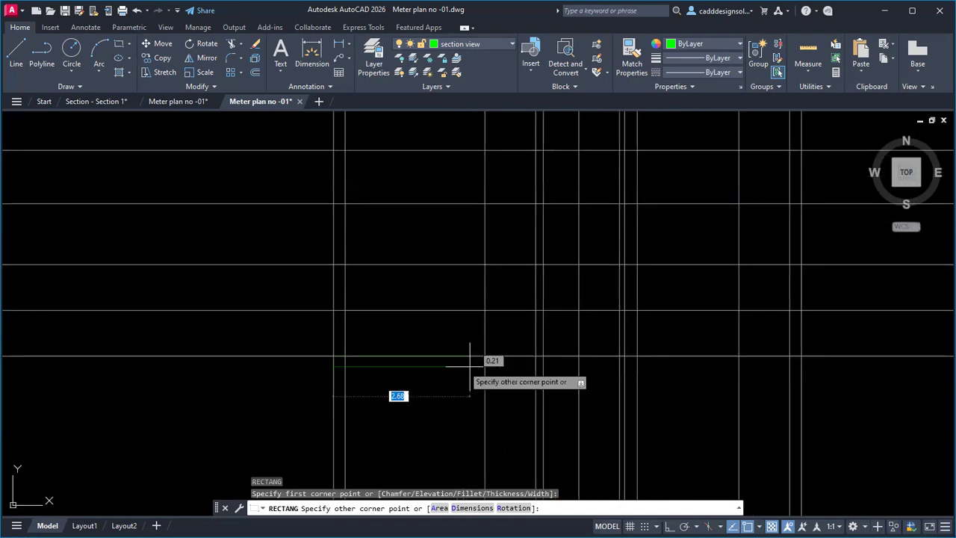
{"action": "left_click", "coordinate": [801, 310]}
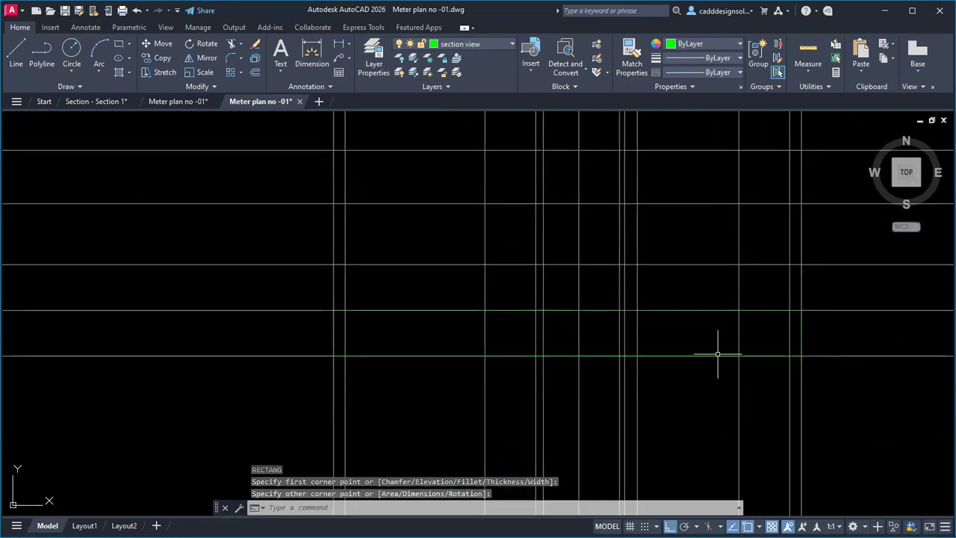
{"action": "scroll", "coordinate": [392, 406], "scroll_direction": "down", "scroll_amount": 1}
{"action": "mouse_move", "coordinate": [396, 399]}
{"action": "middle_mouse_down"}
{"action": "mouse_move", "coordinate": [389, 342]}
{"action": "mouse_move", "coordinate": [515, 401]}
{"action": "middle_mouse_up"}
{"action": "key", "text": "Escape"}
{"action": "key", "text": "Escape"}
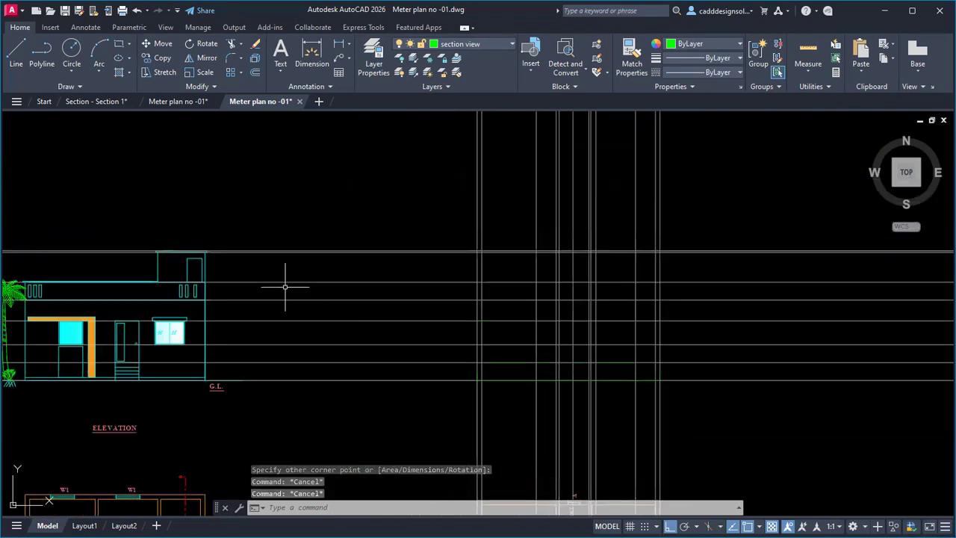
Change the colour of the horizontal construction line at the base of the parapet to yellow 241,235,31 and clear the selection.
{"action": "scroll", "coordinate": [281, 302], "scroll_direction": "up", "scroll_amount": 2}
{"action": "left_click", "coordinate": [282, 300]}
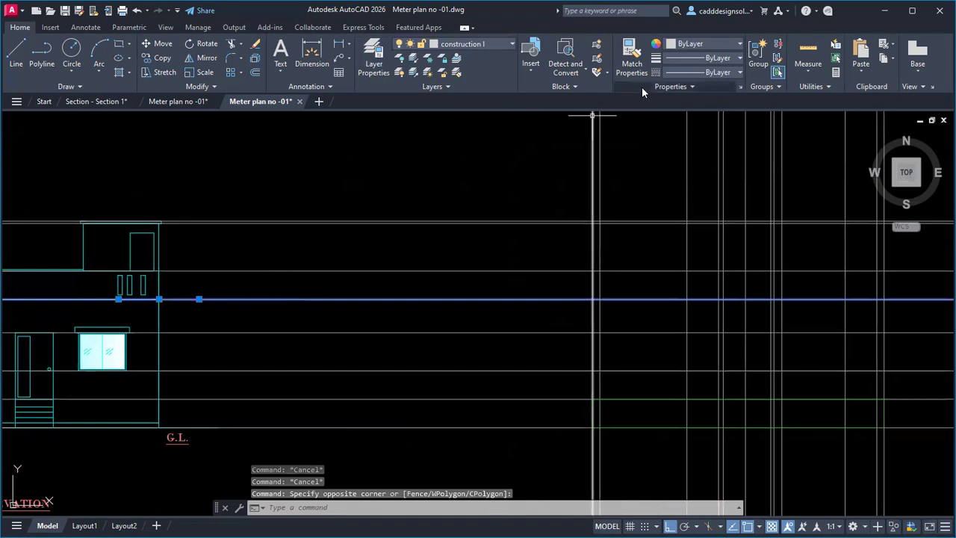
{"action": "left_click", "coordinate": [707, 44]}
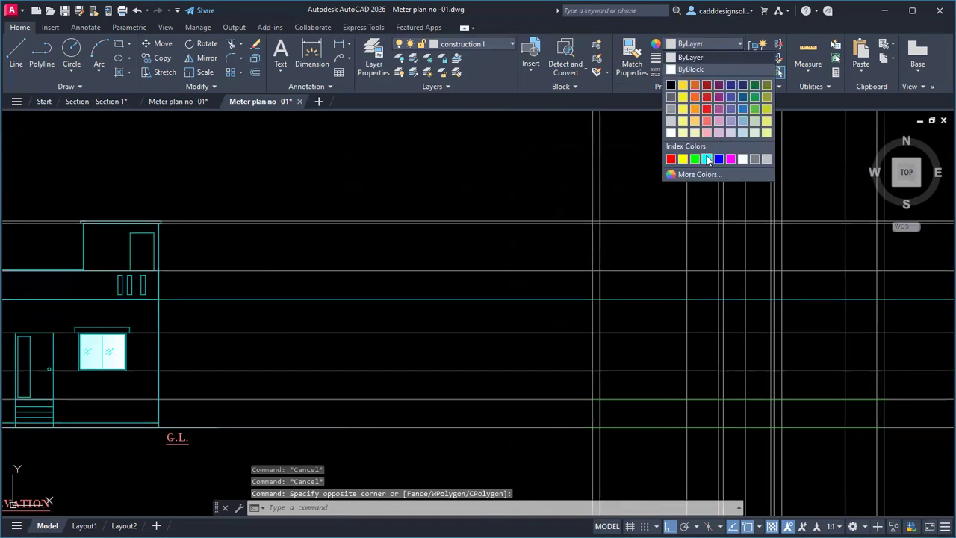
{"action": "key", "text": "Escape"}
{"action": "key", "text": "Escape"}
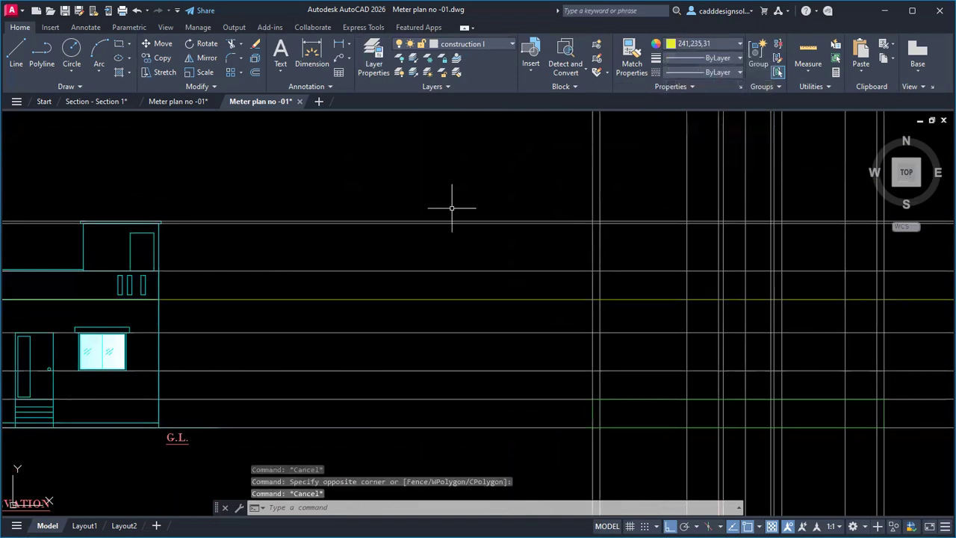
{"action": "scroll", "coordinate": [448, 206], "scroll_direction": "down", "scroll_amount": 5}
{"action": "scroll", "coordinate": [594, 259], "scroll_direction": "up", "scroll_amount": 5}
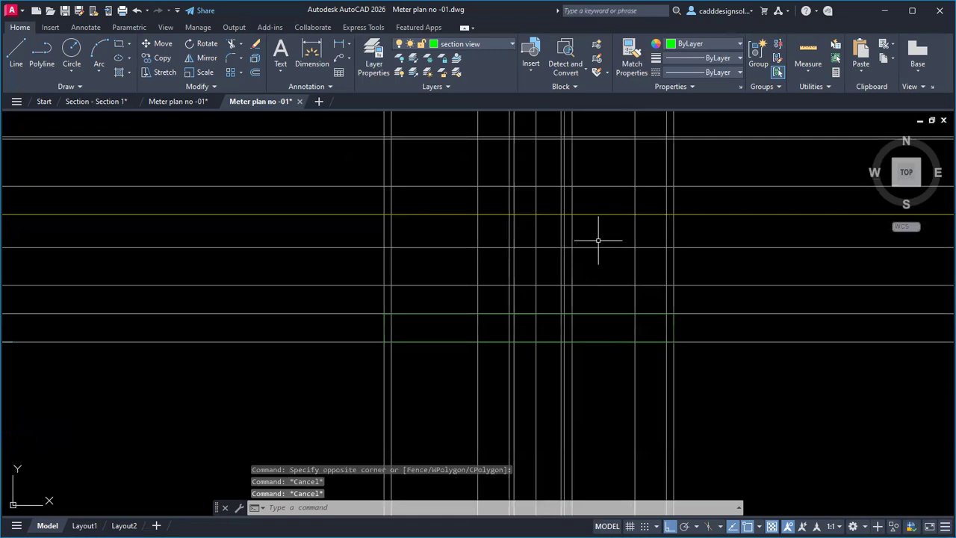
{"action": "scroll", "coordinate": [486, 351], "scroll_direction": "up", "scroll_amount": 3}
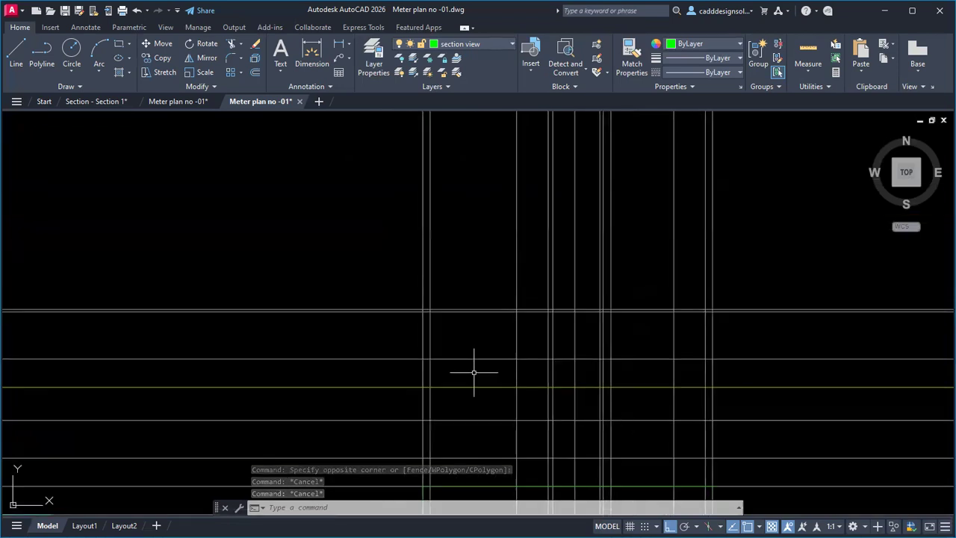
{"action": "scroll", "coordinate": [391, 307], "scroll_direction": "up", "scroll_amount": 2}
{"action": "left_click", "coordinate": [392, 307]}
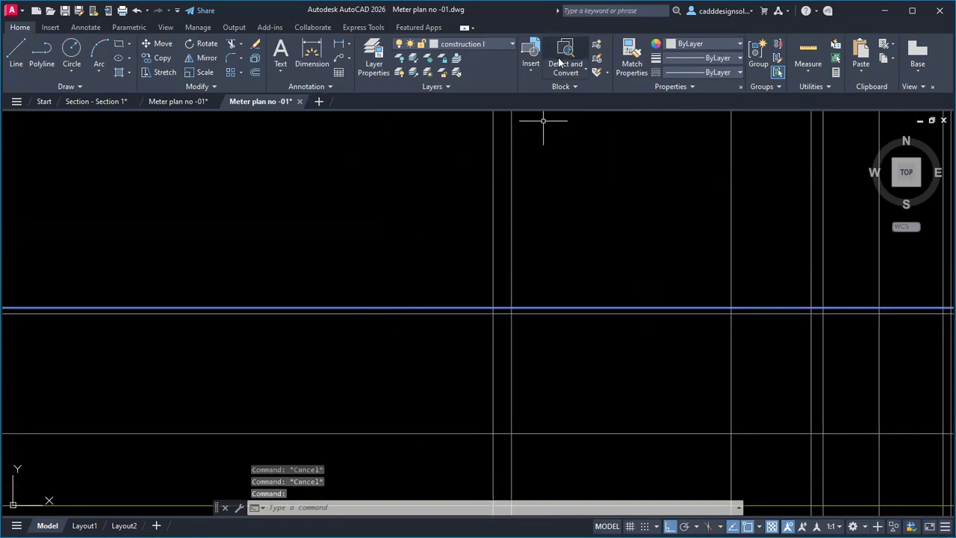
{"action": "key", "text": "Escape"}
Trim all vertical construction lines above the topmost horizontal construction line using a fence across them, and end the command.
{"action": "scroll", "coordinate": [514, 228], "scroll_direction": "down", "scroll_amount": 2}
{"action": "type", "text": "tr"}
{"action": "key", "text": "Return"}
{"action": "left_click", "coordinate": [445, 231]}
{"action": "left_click", "coordinate": [810, 234]}
{"action": "scroll", "coordinate": [676, 189], "scroll_direction": "down", "scroll_amount": 2}
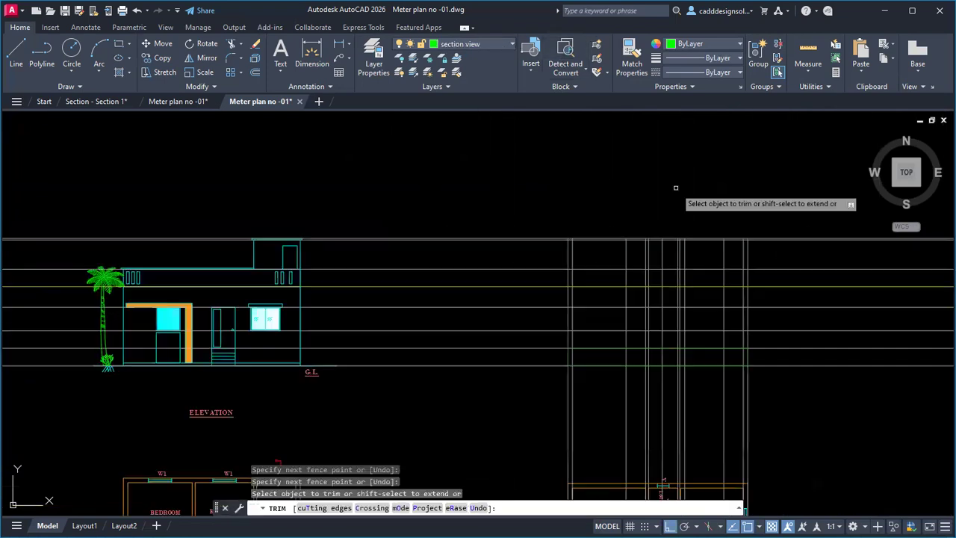
{"action": "middle_click_drag", "start_coordinate": [715, 192], "coordinate": [625, 143]}
{"action": "key", "text": "Escape"}
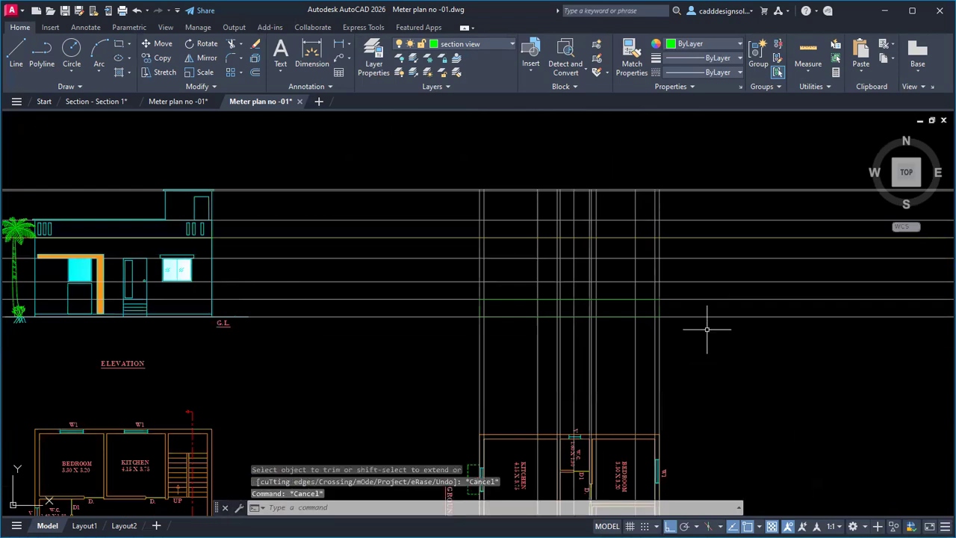
Switch to CIVIL PRACTICE BOOK.pdf in Adobe Reader and examine the plinth and ground floor height in Section at A-A'.
{"action": "scroll", "coordinate": [671, 324], "scroll_direction": "down", "scroll_amount": 1}
{"action": "scroll", "coordinate": [624, 355], "scroll_direction": "down", "scroll_amount": 1}
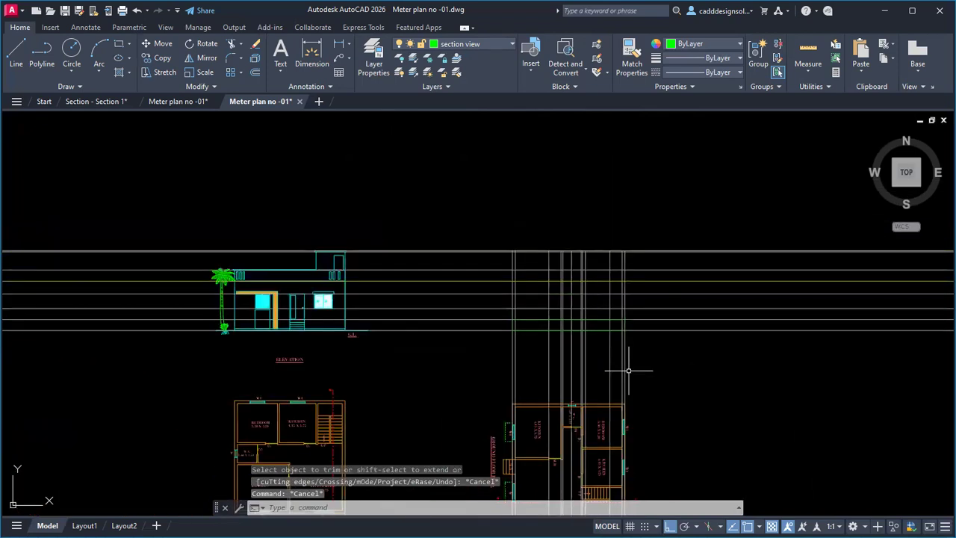
{"action": "key", "text": "alt+Tab"}
{"action": "key", "text": "Tab"}
{"action": "scroll", "coordinate": [854, 268], "scroll_direction": "up", "scroll_amount": 2}
{"action": "scroll", "coordinate": [858, 163], "scroll_direction": "up", "scroll_amount": 3, "text": "ctrl"}
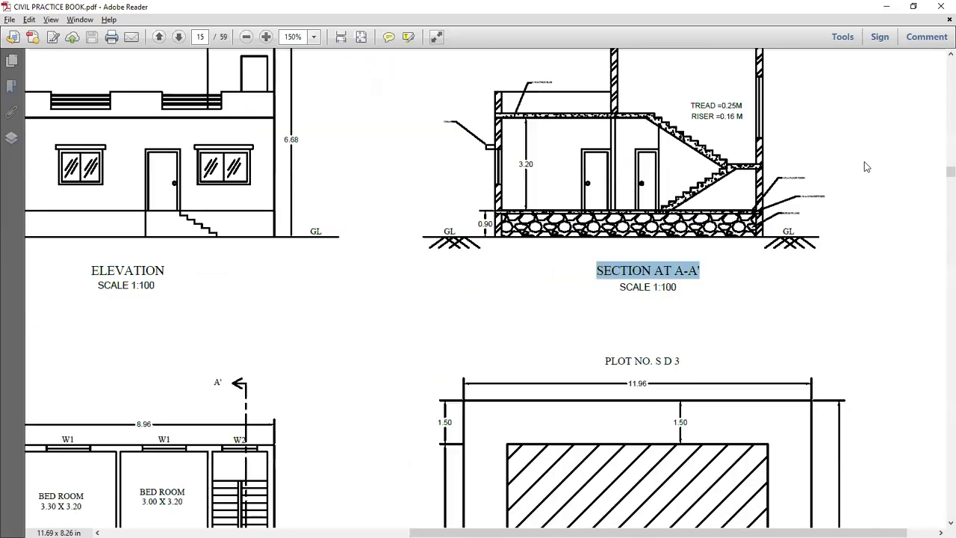
{"action": "scroll", "coordinate": [462, 256], "scroll_direction": "up", "scroll_amount": 2}
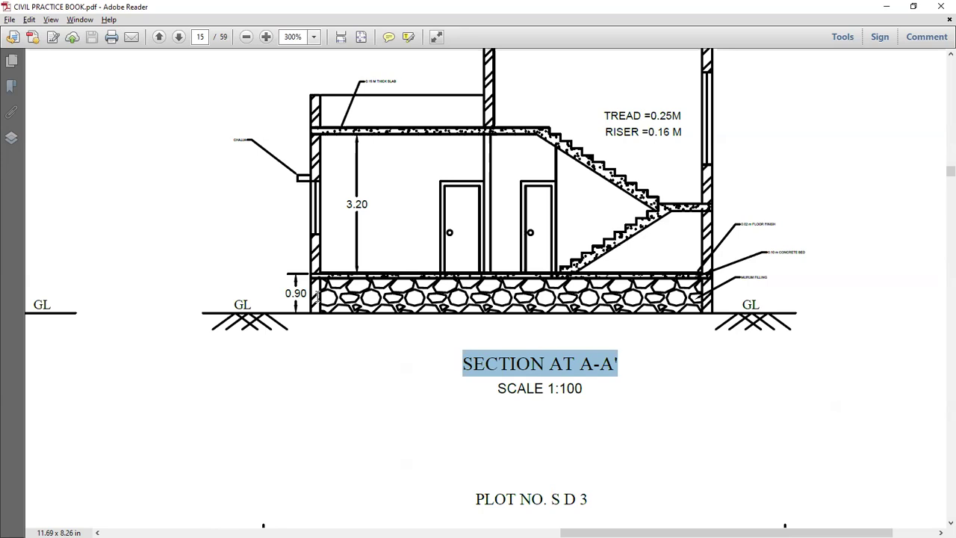
{"action": "scroll", "coordinate": [318, 297], "scroll_direction": "up", "scroll_amount": 3, "text": "ctrl"}
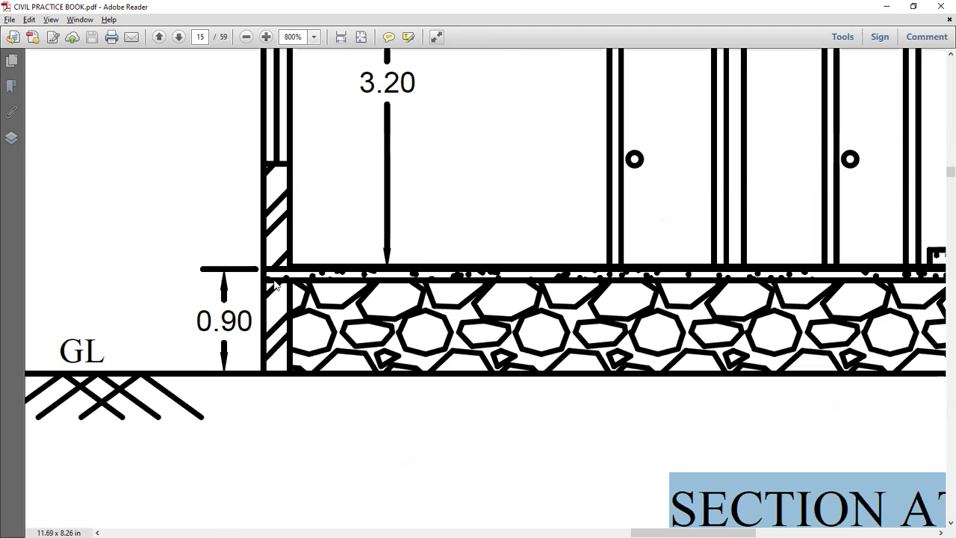
{"action": "scroll", "coordinate": [275, 284], "scroll_direction": "down", "scroll_amount": 2, "text": "ctrl"}
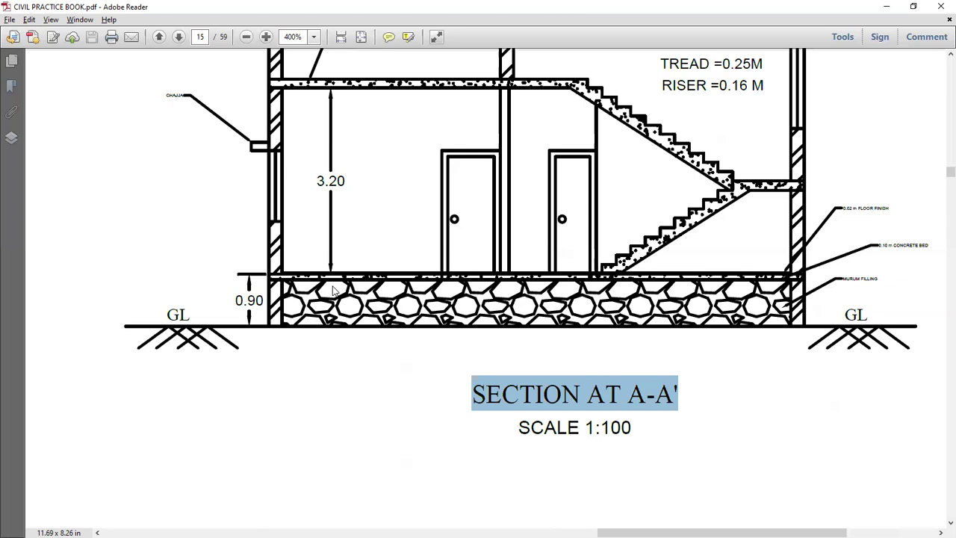
{"action": "scroll", "coordinate": [334, 290], "scroll_direction": "up", "scroll_amount": 3}
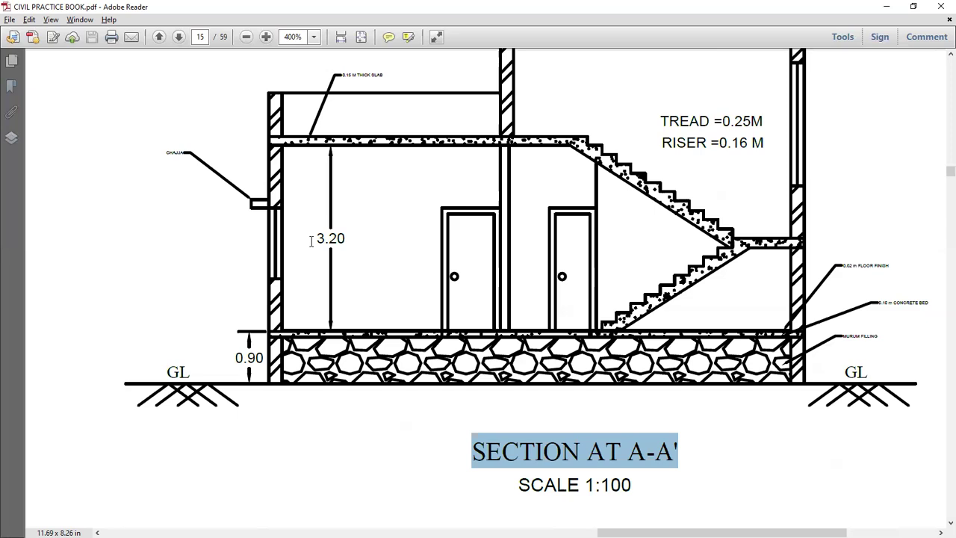
Examine the staircase room and the roof slab thickness note in Section at A-A'.
{"action": "scroll", "coordinate": [377, 277], "scroll_direction": "down", "scroll_amount": 3, "text": "ctrl"}
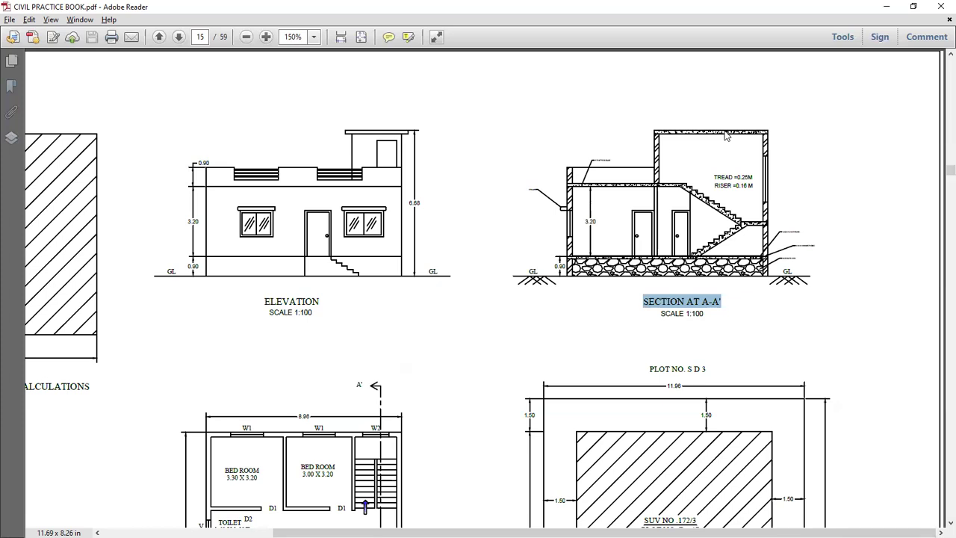
{"action": "scroll", "coordinate": [727, 253], "scroll_direction": "up", "scroll_amount": 2, "text": "ctrl"}
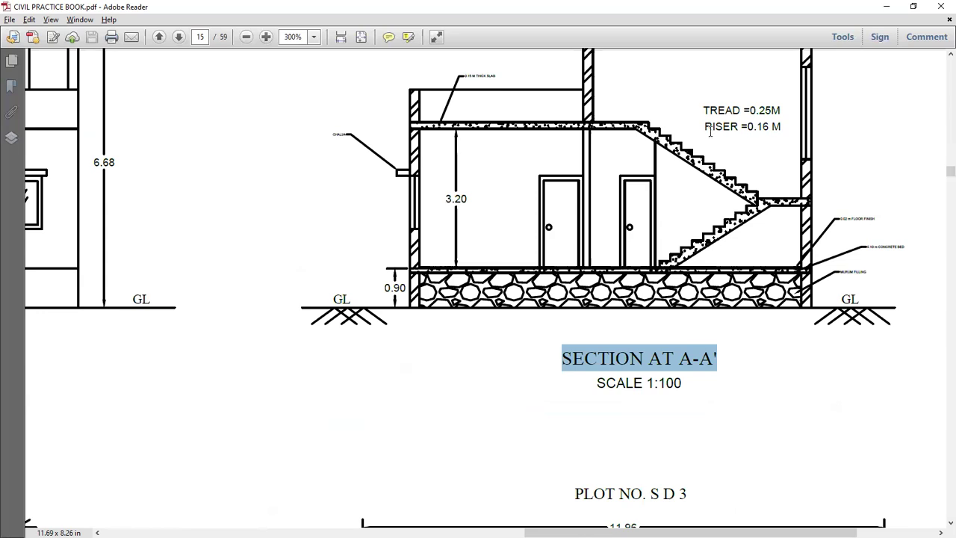
{"action": "scroll", "coordinate": [710, 132], "scroll_direction": "up", "scroll_amount": 3}
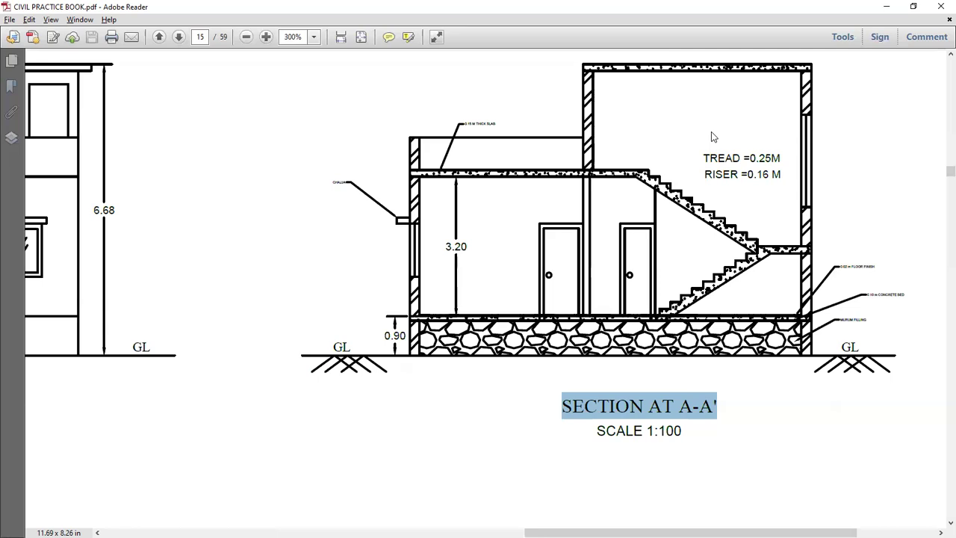
{"action": "scroll", "coordinate": [474, 120], "scroll_direction": "up", "scroll_amount": 5, "text": "ctrl"}
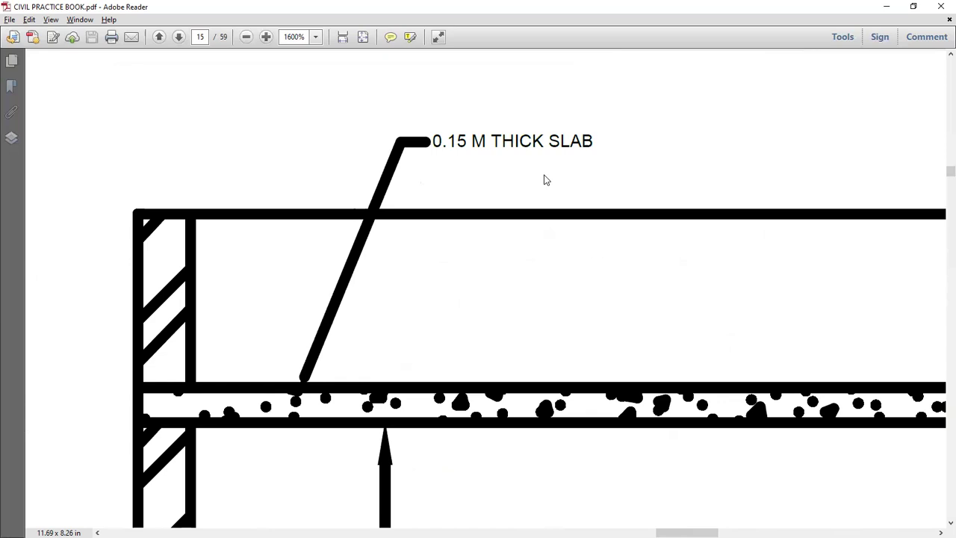
{"action": "scroll", "coordinate": [507, 195], "scroll_direction": "down", "scroll_amount": 1, "text": "ctrl"}
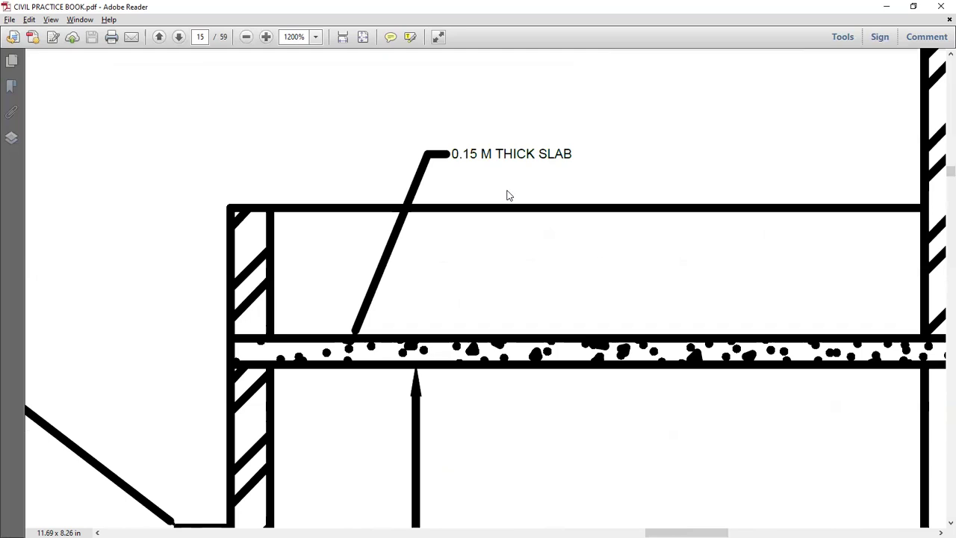
{"action": "scroll", "coordinate": [499, 187], "scroll_direction": "down", "scroll_amount": 3, "text": "ctrl"}
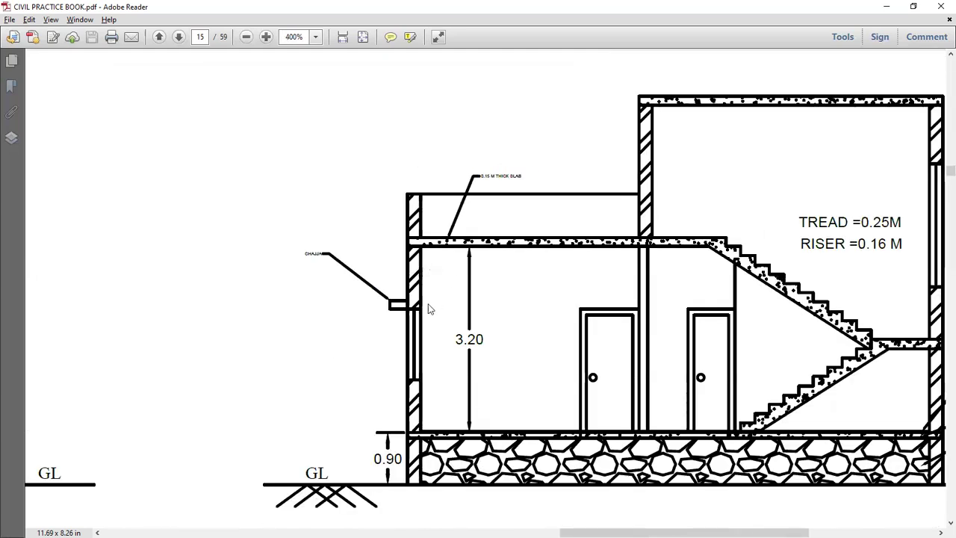
Examine the chajja and window detail in Section at A-A', along with the doors, stair and plinth filling.
{"action": "scroll", "coordinate": [418, 299], "scroll_direction": "up", "scroll_amount": 2, "text": "ctrl"}
{"action": "scroll", "coordinate": [411, 291], "scroll_direction": "up", "scroll_amount": 1, "text": "ctrl"}
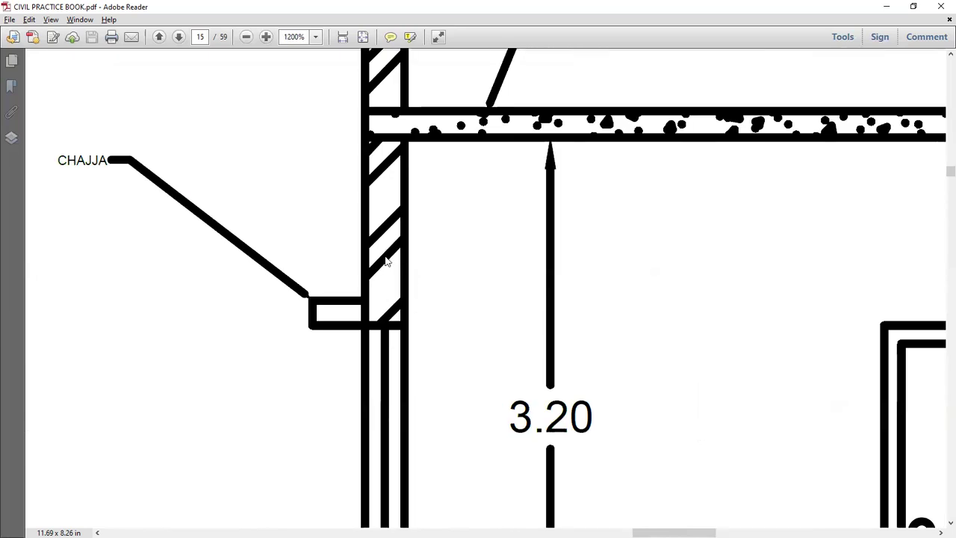
{"action": "scroll", "coordinate": [386, 260], "scroll_direction": "down", "scroll_amount": 2, "text": "ctrl"}
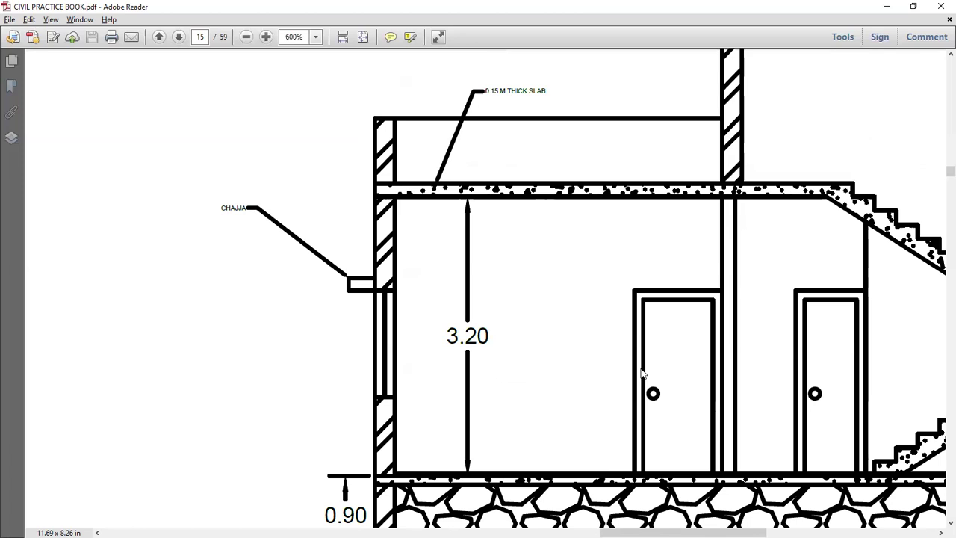
{"action": "scroll", "coordinate": [567, 339], "scroll_direction": "down", "scroll_amount": 2, "text": "ctrl"}
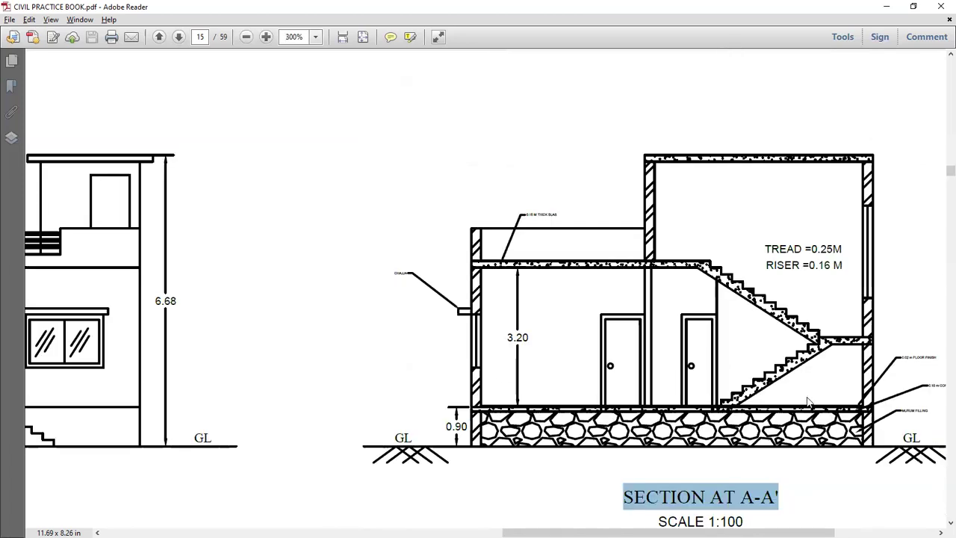
{"action": "scroll", "coordinate": [808, 399], "scroll_direction": "up", "scroll_amount": 1, "text": "ctrl"}
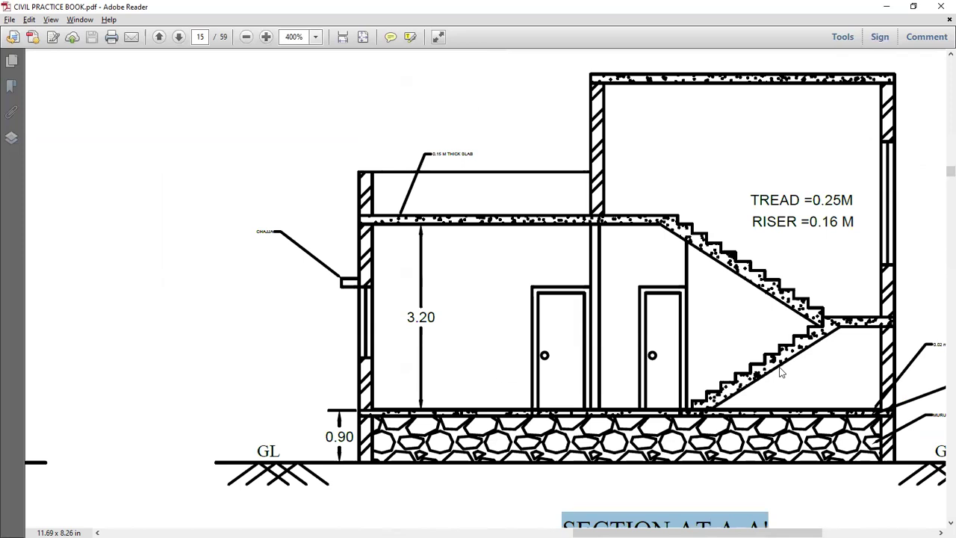
{"action": "scroll", "coordinate": [573, 435], "scroll_direction": "down", "scroll_amount": 1}
{"action": "scroll", "coordinate": [515, 422], "scroll_direction": "up", "scroll_amount": 2, "text": "ctrl"}
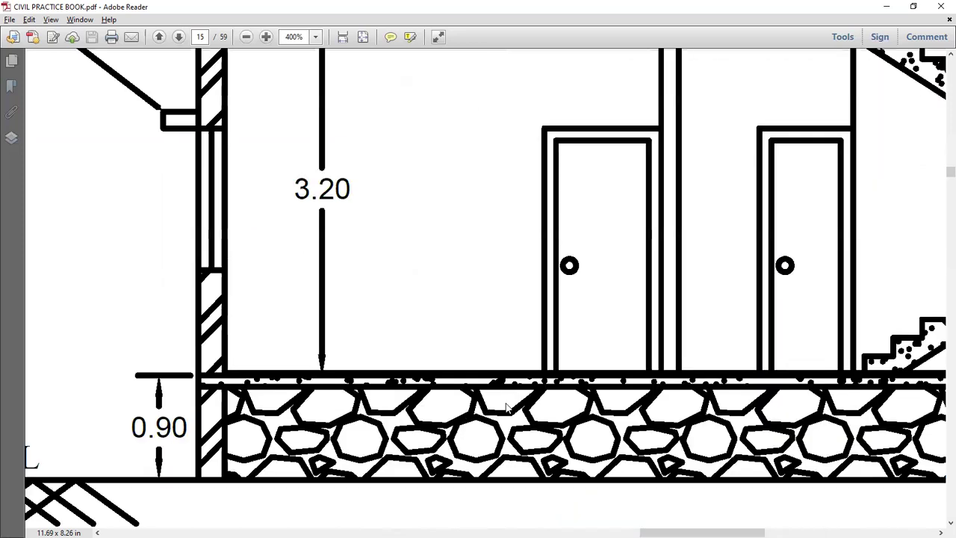
Switch back to Meter plan no -01.dwg in AutoCAD and explode the plinth rectangle of the section view into separate lines.
{"action": "scroll", "coordinate": [499, 395], "scroll_direction": "down", "scroll_amount": 1, "text": "ctrl"}
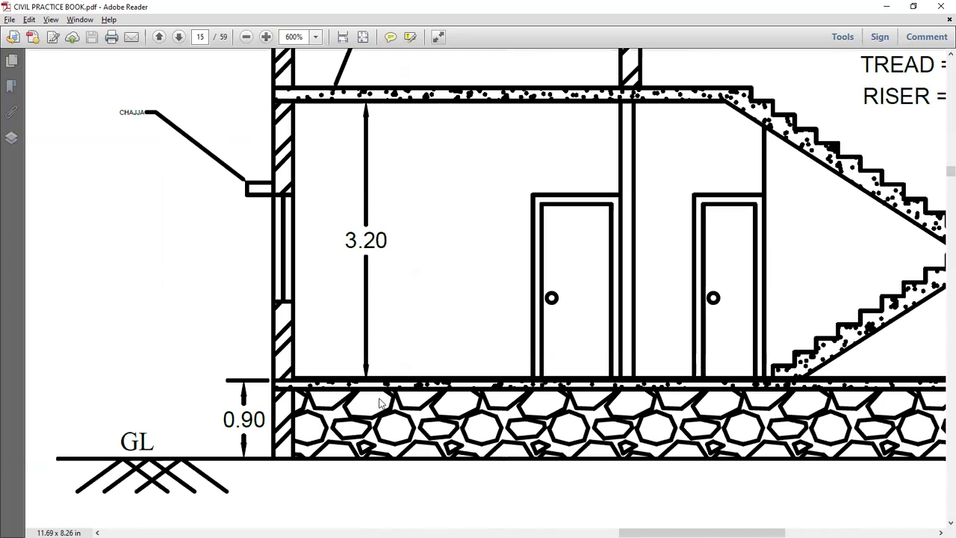
{"action": "key", "text": "alt+Tab"}
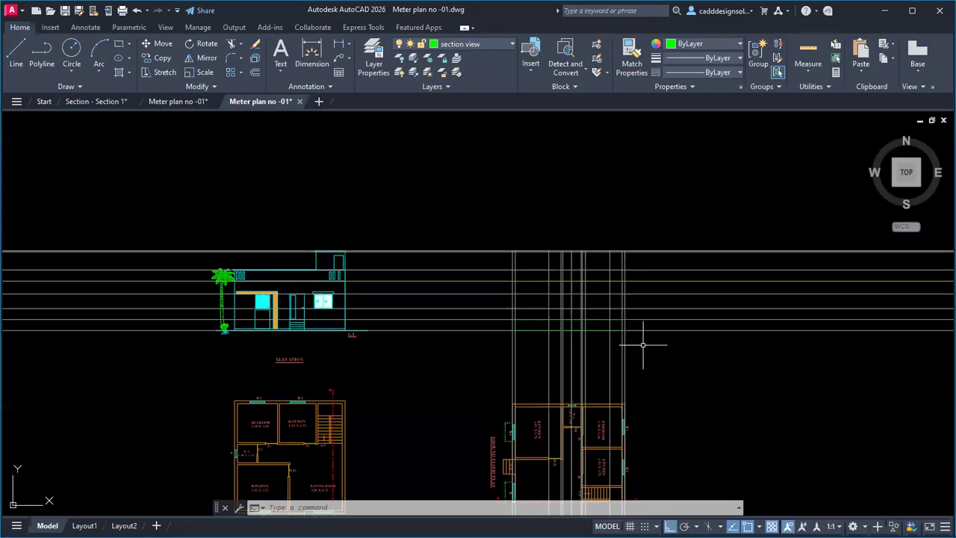
{"action": "scroll", "coordinate": [642, 345], "scroll_direction": "up", "scroll_amount": 2}
{"action": "scroll", "coordinate": [643, 345], "scroll_direction": "up", "scroll_amount": 1}
{"action": "type", "text": "x"}
{"action": "key", "text": "Return"}
{"action": "left_click", "coordinate": [441, 289]}
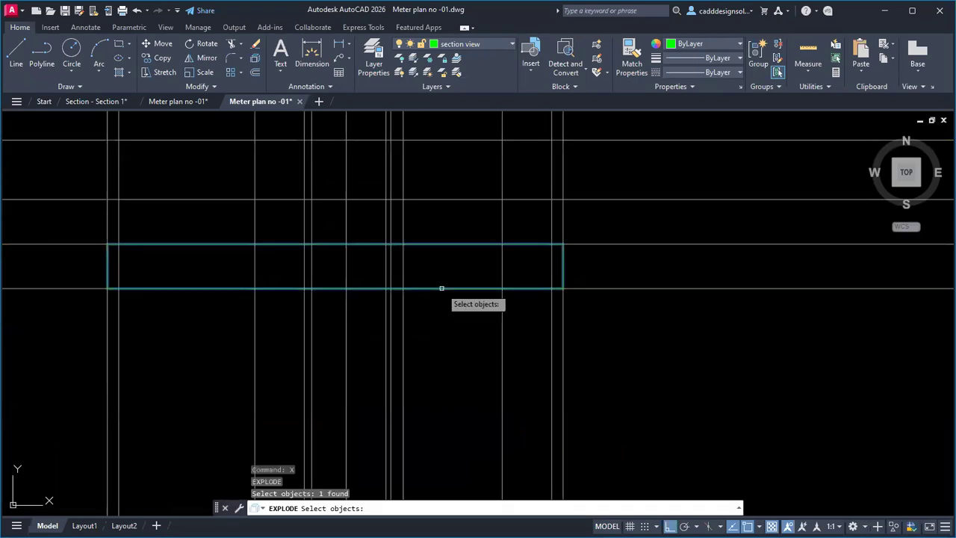
{"action": "key", "text": "Escape"}
{"action": "key", "text": "Escape"}
Trim the inner vertical construction lines between the plinth's upper and lower lines with a fence, keeping the outer wall lines.
{"action": "type", "text": "tr"}
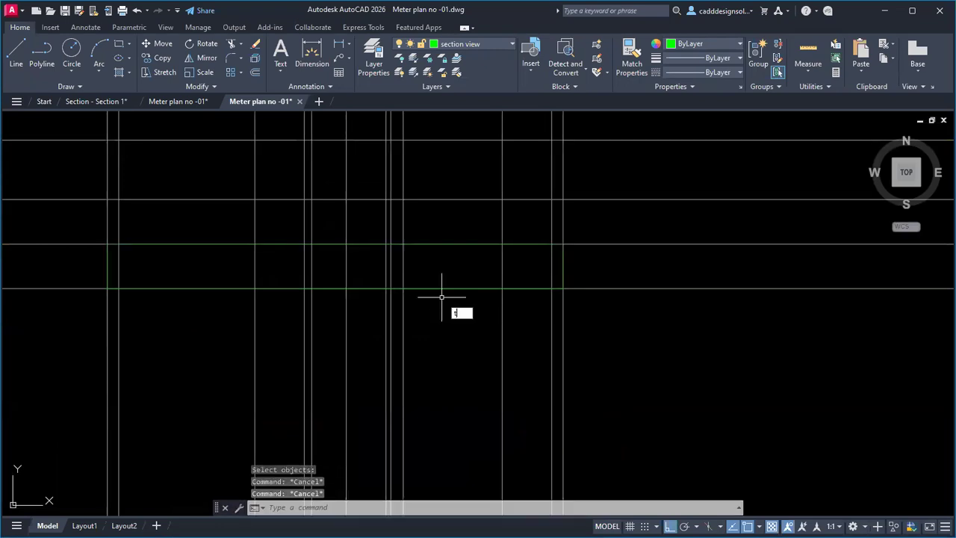
{"action": "key", "text": "Return"}
{"action": "scroll", "coordinate": [560, 269], "scroll_direction": "up", "scroll_amount": 2}
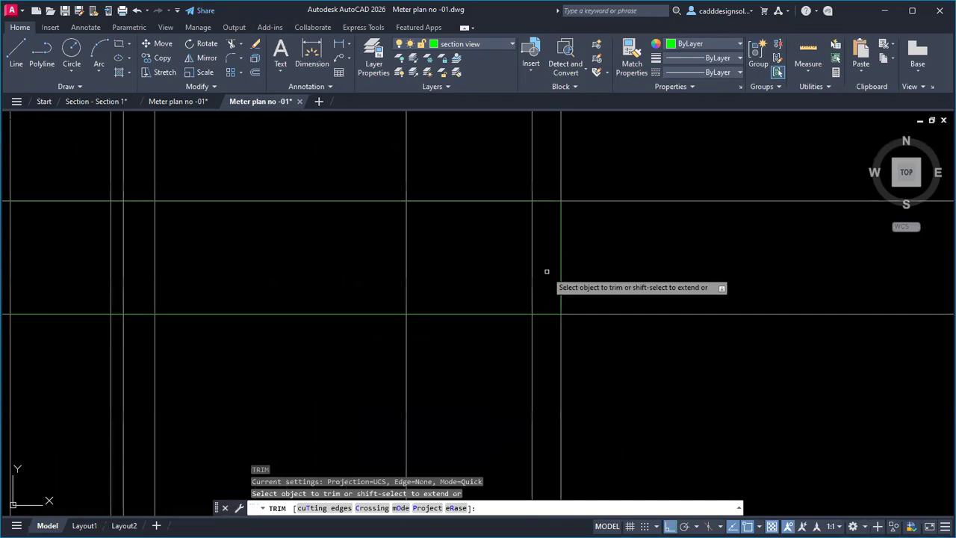
{"action": "left_click", "coordinate": [491, 262]}
{"action": "scroll", "coordinate": [418, 270], "scroll_direction": "down", "scroll_amount": 2}
{"action": "middle_click_drag", "start_coordinate": [389, 268], "coordinate": [883, 295]}
{"action": "left_click", "coordinate": [331, 289]}
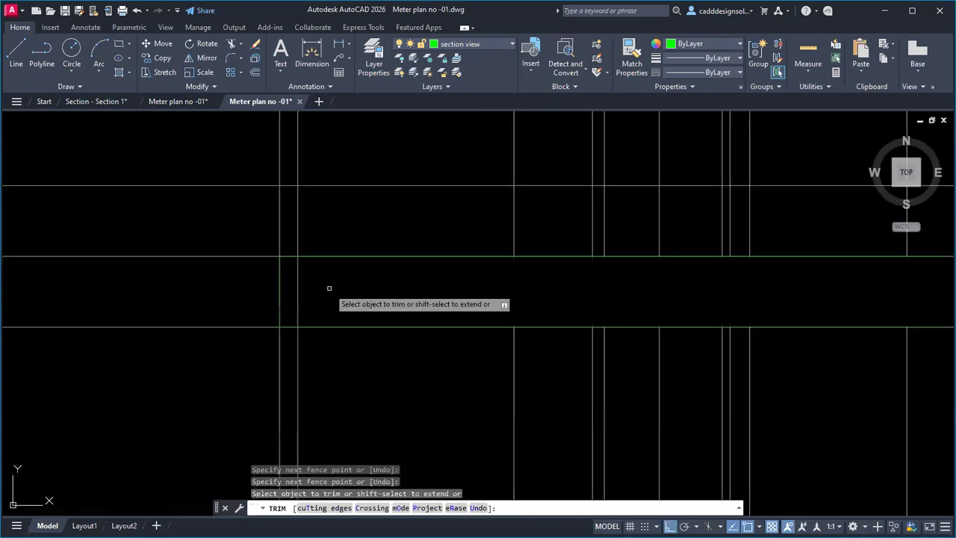
{"action": "scroll", "coordinate": [419, 289], "scroll_direction": "down", "scroll_amount": 4}
{"action": "scroll", "coordinate": [637, 292], "scroll_direction": "up", "scroll_amount": 2}
{"action": "key", "text": "Escape"}
{"action": "key", "text": "Escape"}
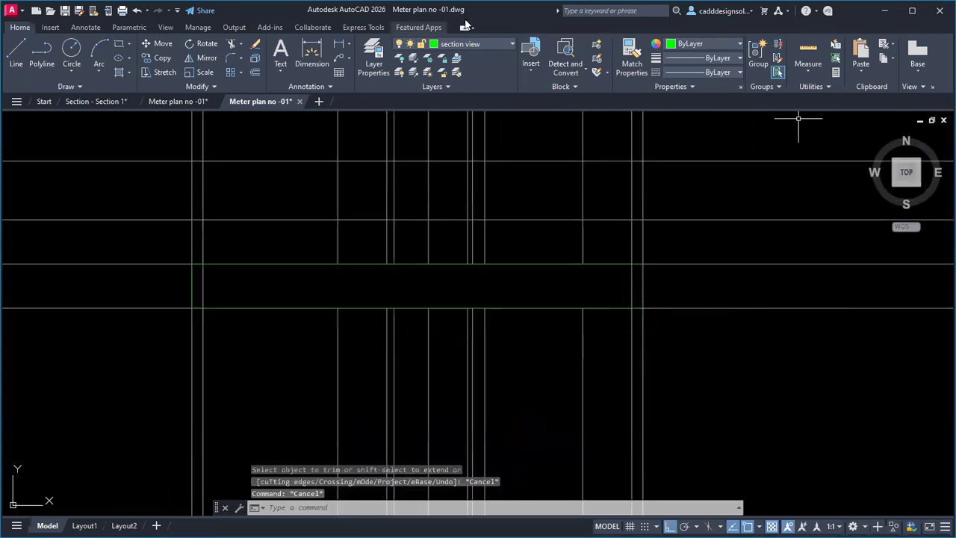
Draw a 0.23 by 0.90 rectangle for the left outer wall within the plinth height.
{"action": "left_click", "coordinate": [117, 45]}
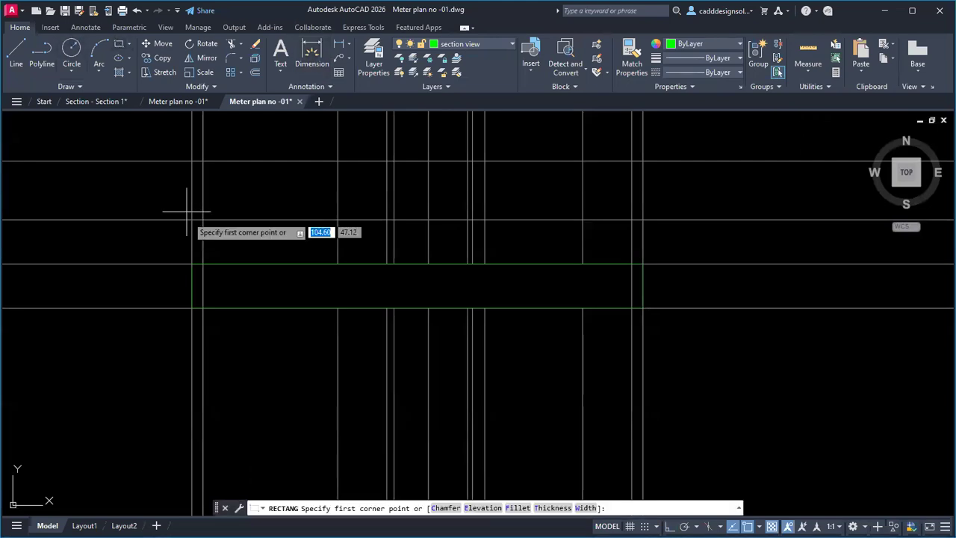
{"action": "scroll", "coordinate": [187, 269], "scroll_direction": "up", "scroll_amount": 4}
{"action": "left_click", "coordinate": [202, 374]}
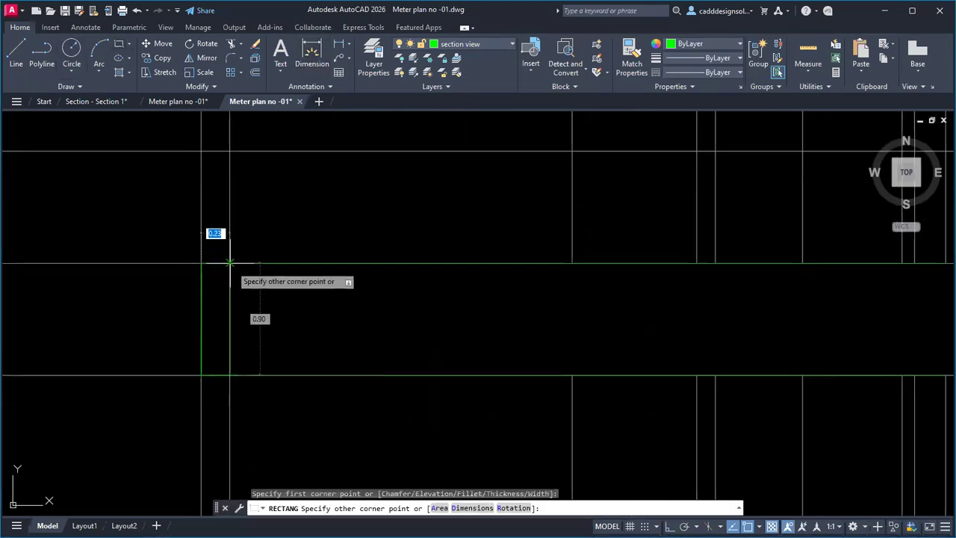
{"action": "left_click", "coordinate": [232, 266]}
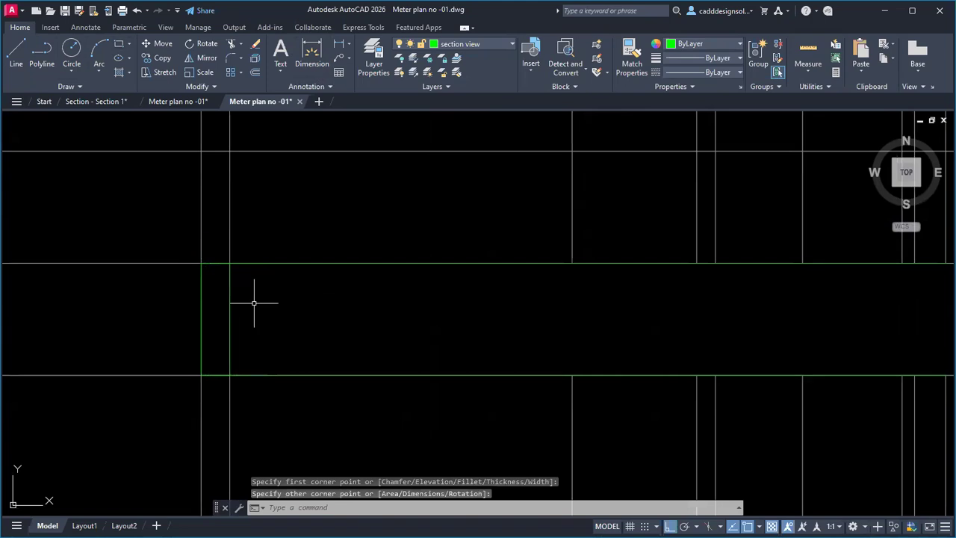
Draw a matching rectangle between the right outer wall lines over the plinth height, and end the command.
{"action": "scroll", "coordinate": [390, 299], "scroll_direction": "down", "scroll_amount": 1}
{"action": "scroll", "coordinate": [216, 299], "scroll_direction": "down", "scroll_amount": 1}
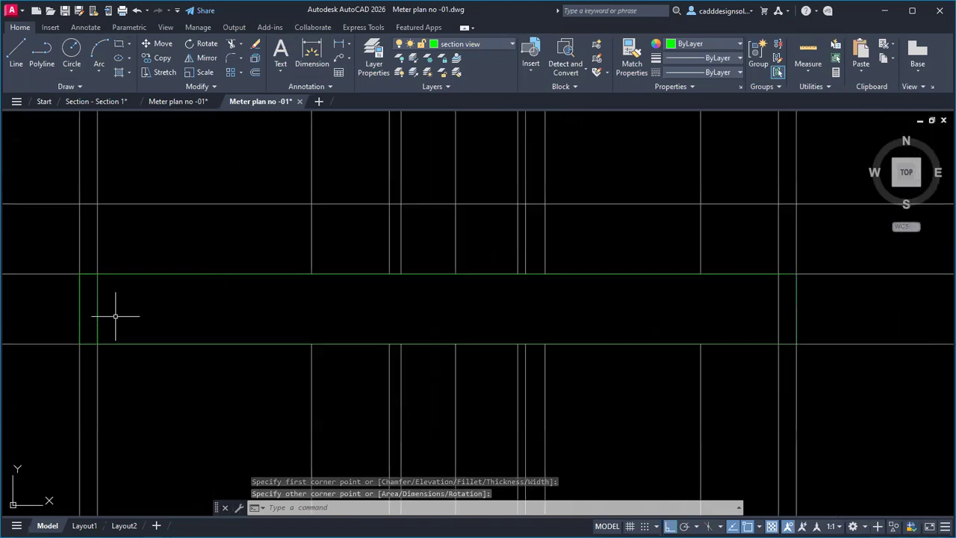
{"action": "scroll", "coordinate": [478, 303], "scroll_direction": "up", "scroll_amount": 3}
{"action": "key", "text": "Return"}
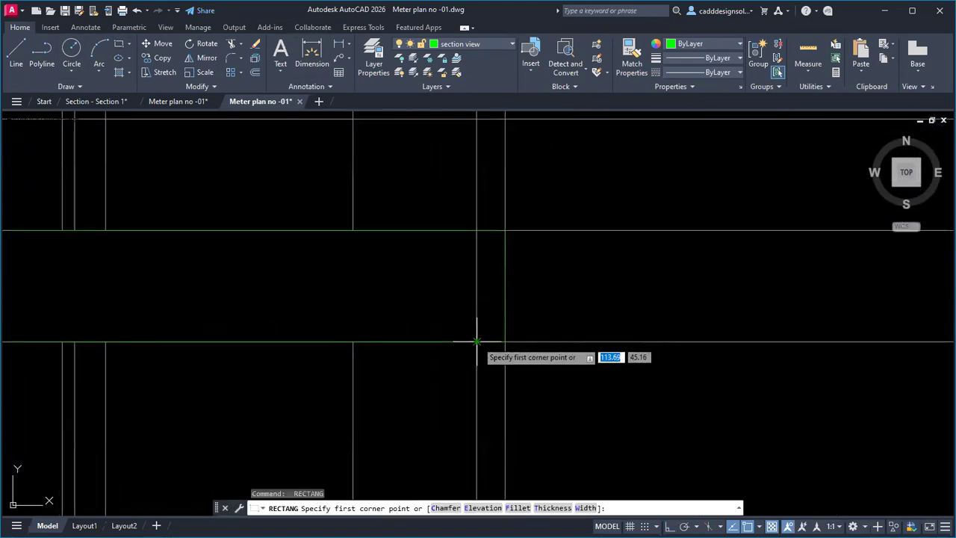
{"action": "left_click", "coordinate": [476, 342]}
{"action": "left_click", "coordinate": [505, 230]}
{"action": "scroll", "coordinate": [403, 293], "scroll_direction": "down", "scroll_amount": 2}
{"action": "scroll", "coordinate": [419, 291], "scroll_direction": "down", "scroll_amount": 2}
{"action": "key", "text": "Escape"}
{"action": "key", "text": "Escape"}
{"action": "key", "text": "Escape"}
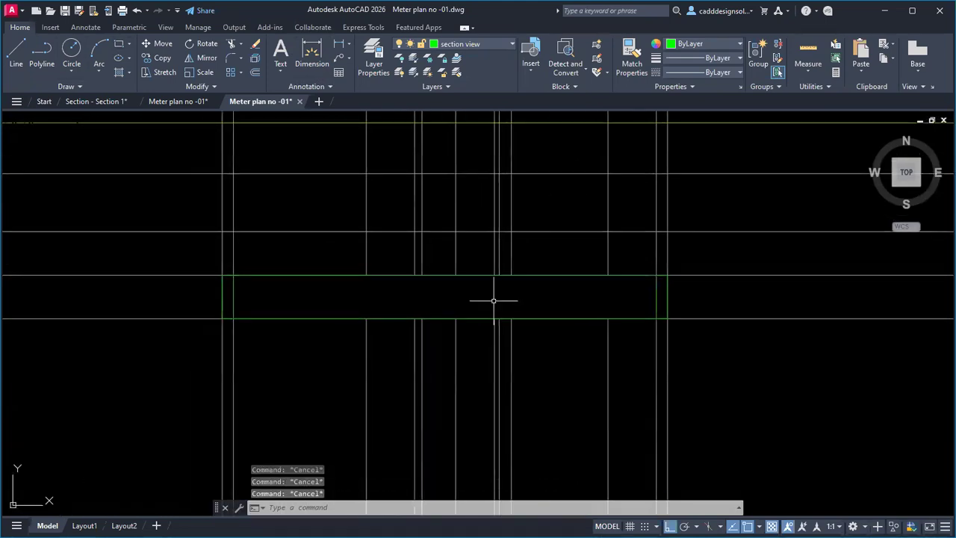
Offset the plinth's upper line 0.10 downward to form the floor slab thickness.
{"action": "type", "text": "o"}
{"action": "key", "text": "Return"}
{"action": "type", "text": "0.10"}
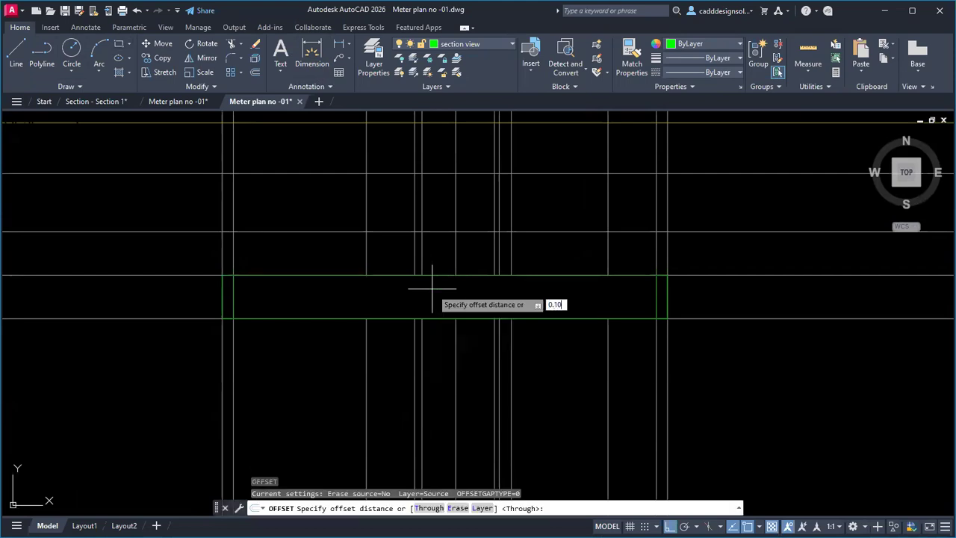
{"action": "key", "text": "Return"}
{"action": "left_click", "coordinate": [440, 277]}
{"action": "left_click", "coordinate": [440, 287]}
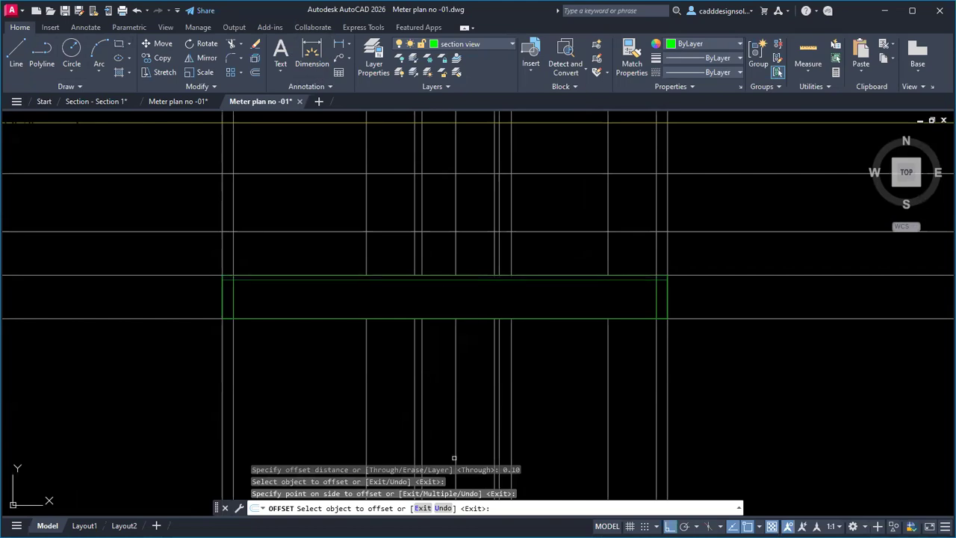
{"action": "key", "text": "Return"}
Trim the inner wall lines at both ends within the floor slab strip using a fence, and end the command.
{"action": "type", "text": "tr"}
{"action": "key", "text": "Return"}
{"action": "scroll", "coordinate": [661, 275], "scroll_direction": "up", "scroll_amount": 5}
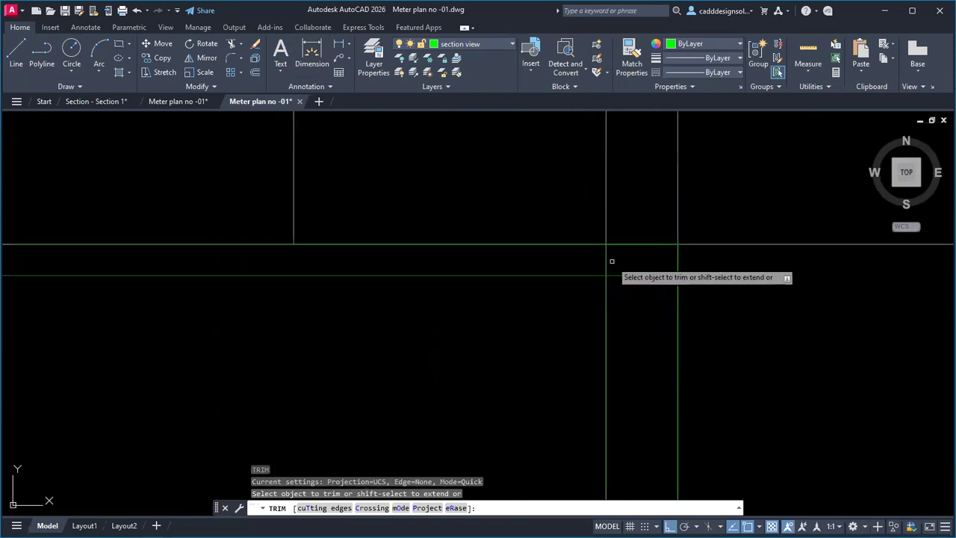
{"action": "left_click", "coordinate": [630, 257]}
{"action": "scroll", "coordinate": [467, 268], "scroll_direction": "down", "scroll_amount": 4}
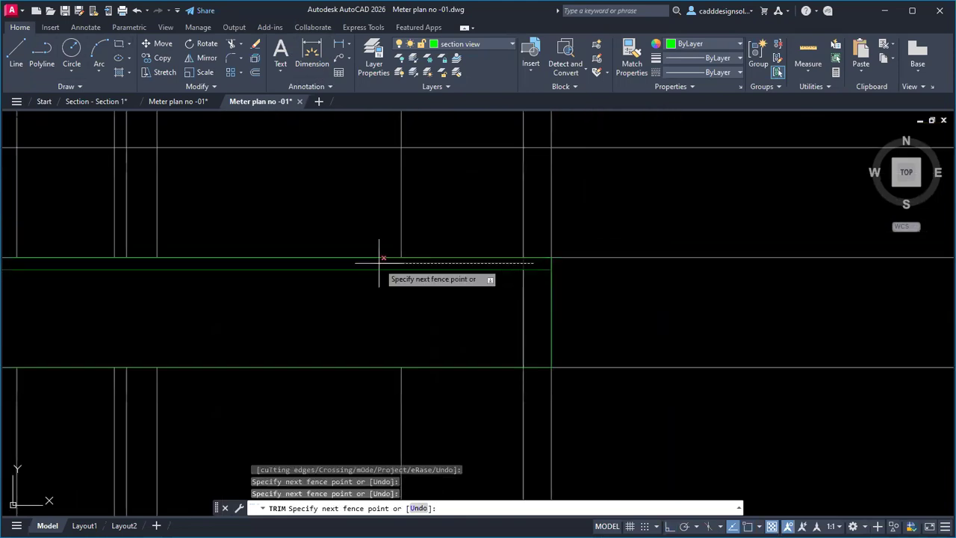
{"action": "middle_click_drag", "start_coordinate": [379, 262], "coordinate": [900, 302]}
{"action": "middle_click_drag", "start_coordinate": [293, 303], "coordinate": [830, 324]}
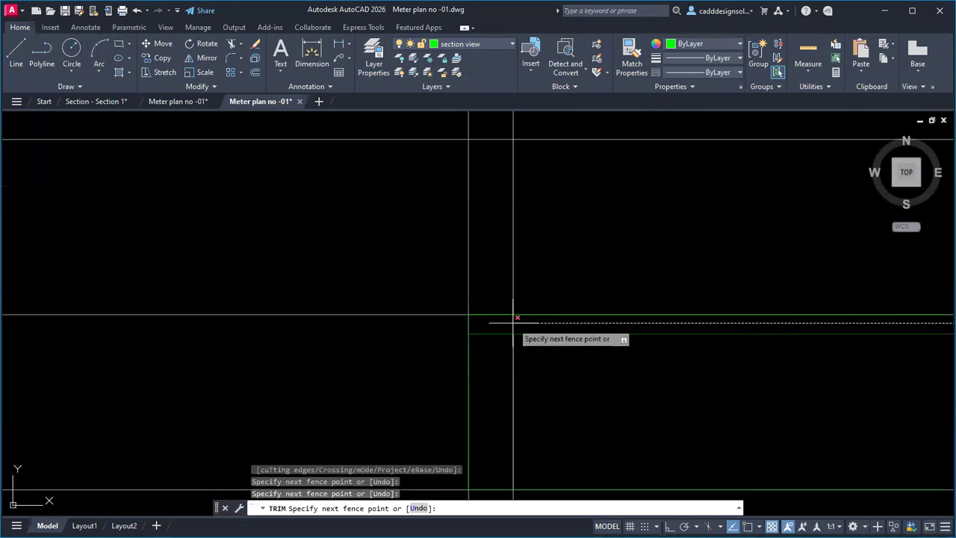
{"action": "key", "text": "Return"}
{"action": "scroll", "coordinate": [561, 363], "scroll_direction": "down", "scroll_amount": 4}
{"action": "scroll", "coordinate": [302, 322], "scroll_direction": "down", "scroll_amount": 2}
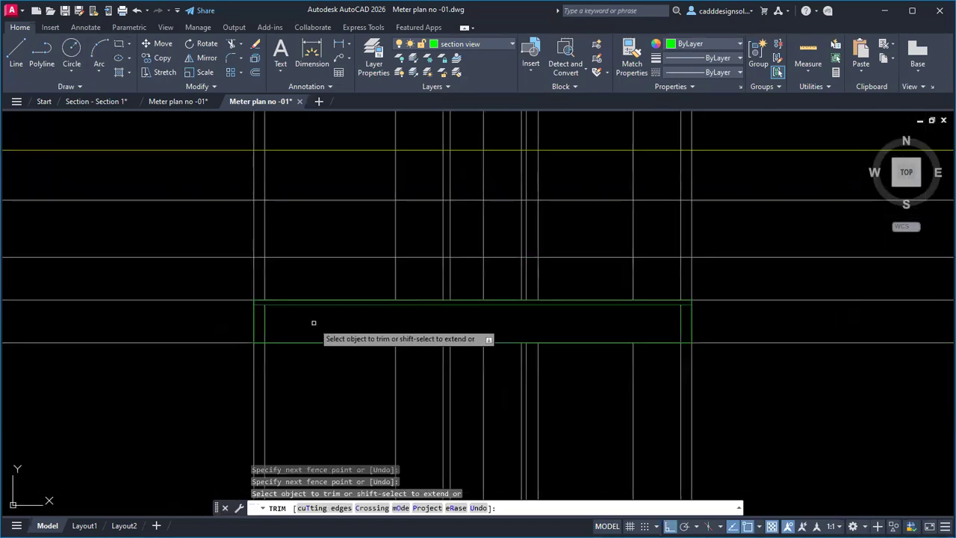
{"action": "middle_click_drag", "start_coordinate": [314, 323], "coordinate": [346, 313]}
{"action": "key", "text": "Escape"}
{"action": "key", "text": "Escape"}
Hatch the plinth filling area between the walls below the floor slab with the GRAVEL pattern.
{"action": "scroll", "coordinate": [527, 324], "scroll_direction": "up", "scroll_amount": 2}
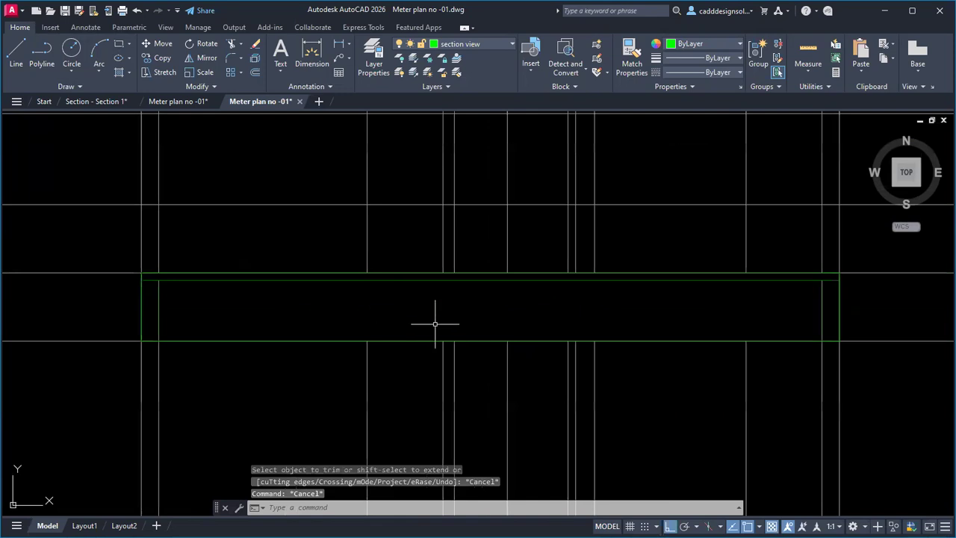
{"action": "type", "text": "h"}
{"action": "key", "text": "Return"}
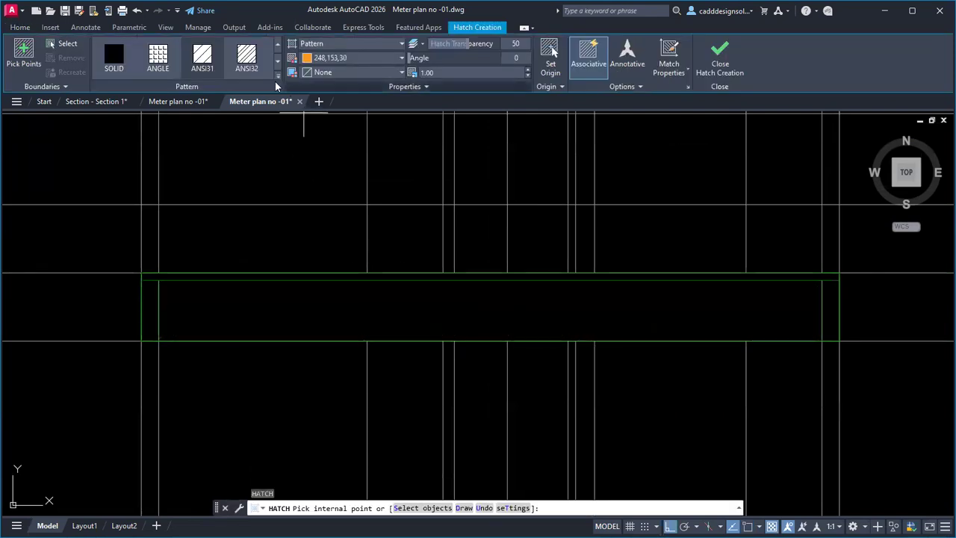
{"action": "left_click", "coordinate": [278, 77]}
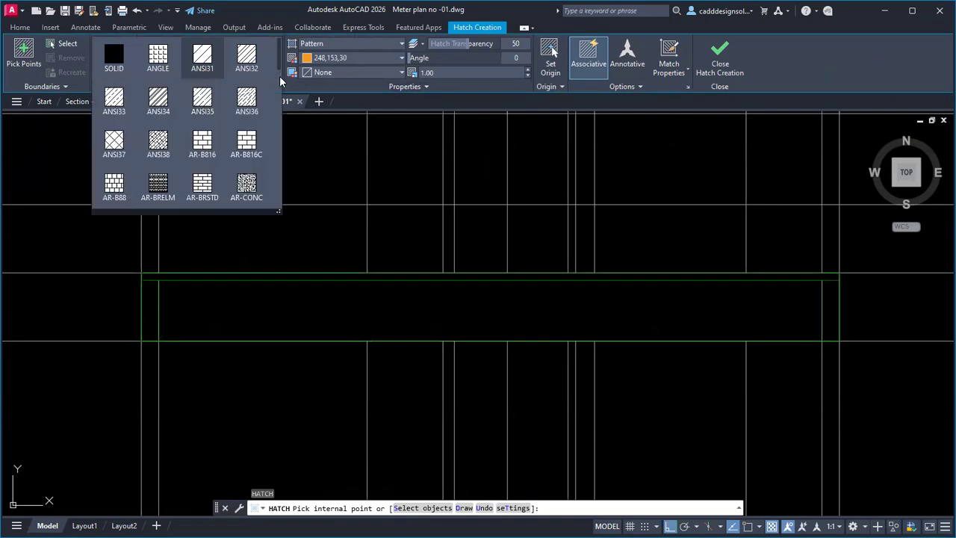
{"action": "scroll", "coordinate": [249, 154], "scroll_direction": "down", "scroll_amount": 3}
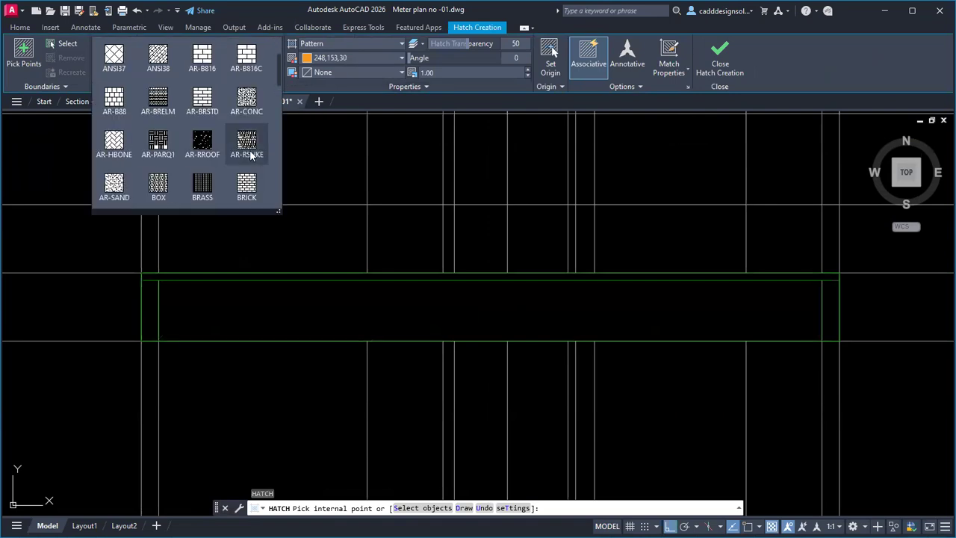
{"action": "scroll", "coordinate": [250, 154], "scroll_direction": "down", "scroll_amount": 5}
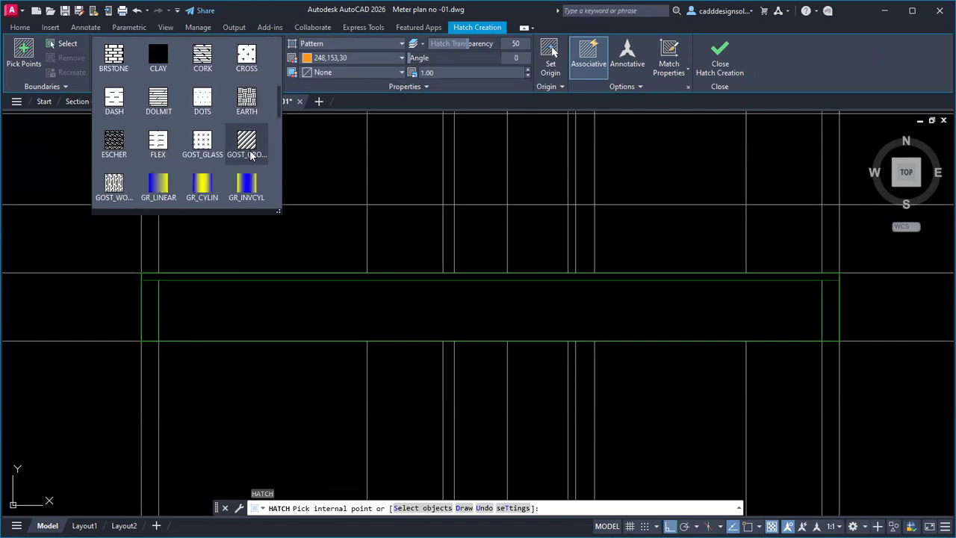
{"action": "scroll", "coordinate": [250, 154], "scroll_direction": "down", "scroll_amount": 1}
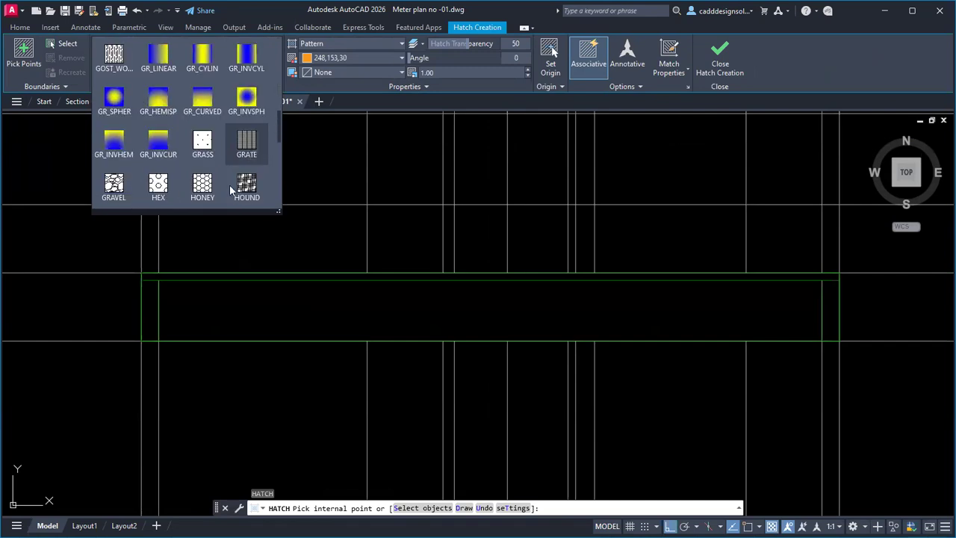
{"action": "left_click", "coordinate": [116, 185]}
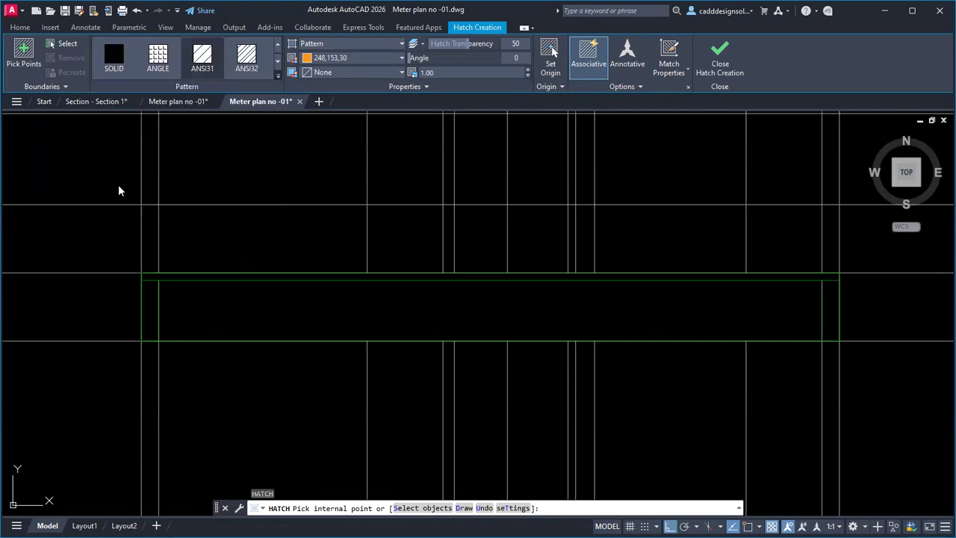
{"action": "left_click", "coordinate": [347, 318]}
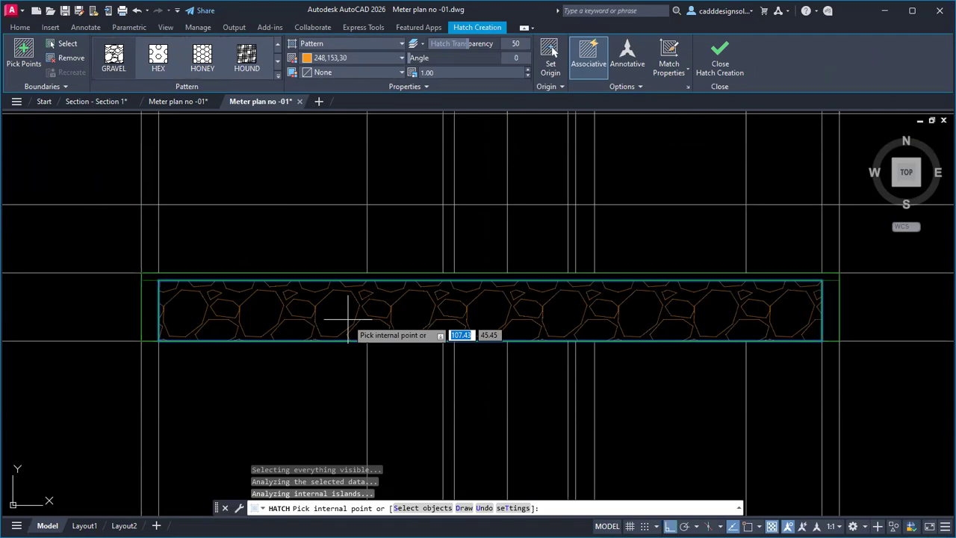
{"action": "key", "text": "Return"}
Hatch the floor slab strip above the plinth filling with the AR-CONC pattern at scale 0.05.
{"action": "type", "text": "h"}
{"action": "key", "text": "Return"}
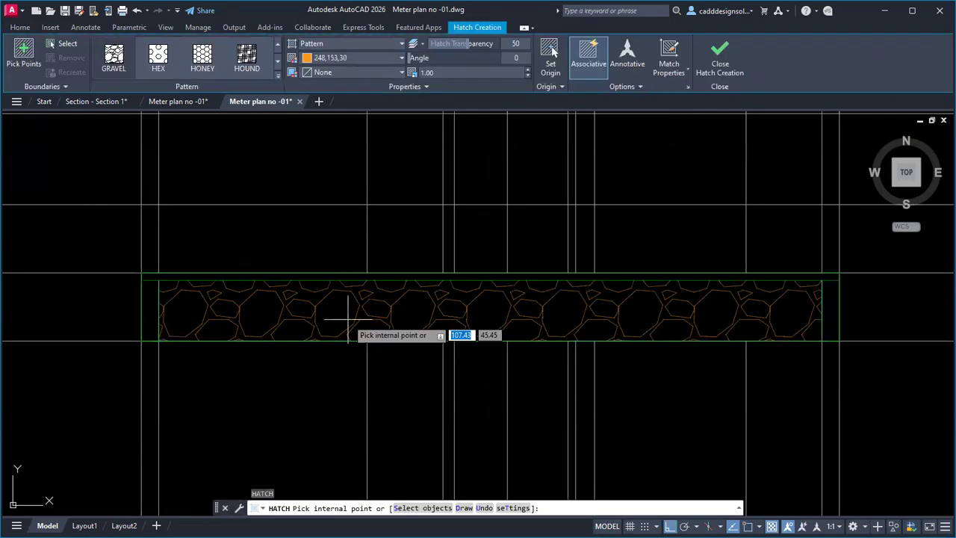
{"action": "left_click", "coordinate": [278, 75]}
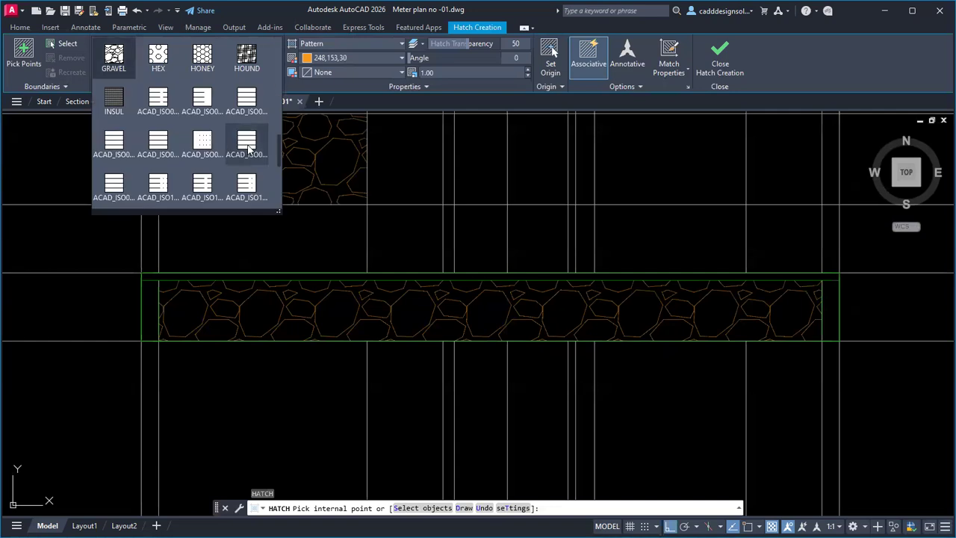
{"action": "scroll", "coordinate": [248, 149], "scroll_direction": "up", "scroll_amount": 2}
{"action": "scroll", "coordinate": [248, 148], "scroll_direction": "up", "scroll_amount": 4}
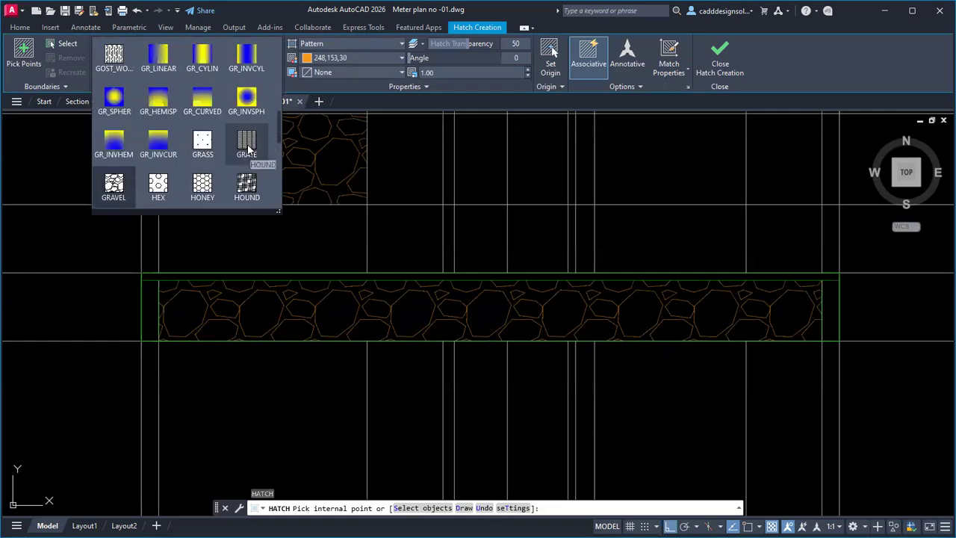
{"action": "scroll", "coordinate": [247, 149], "scroll_direction": "up", "scroll_amount": 3}
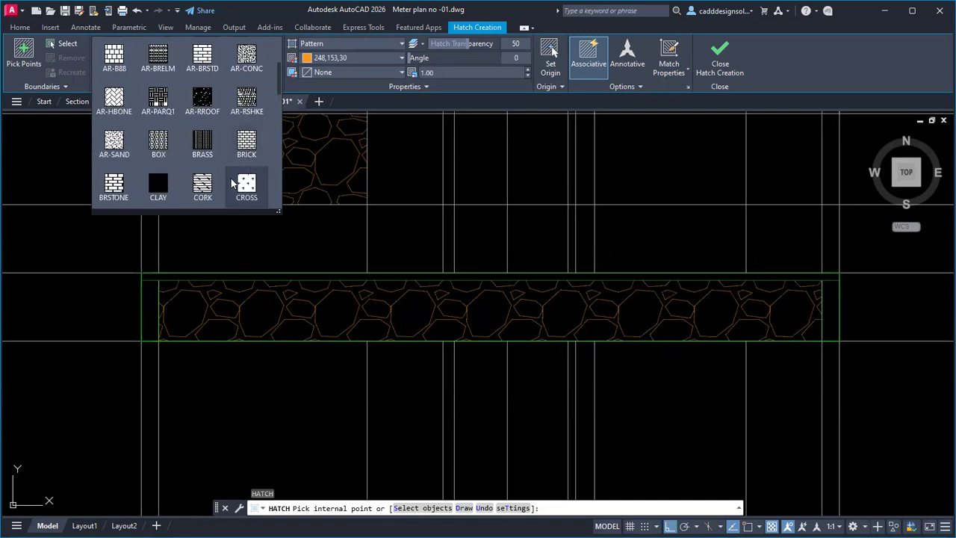
{"action": "scroll", "coordinate": [237, 185], "scroll_direction": "down", "scroll_amount": 1}
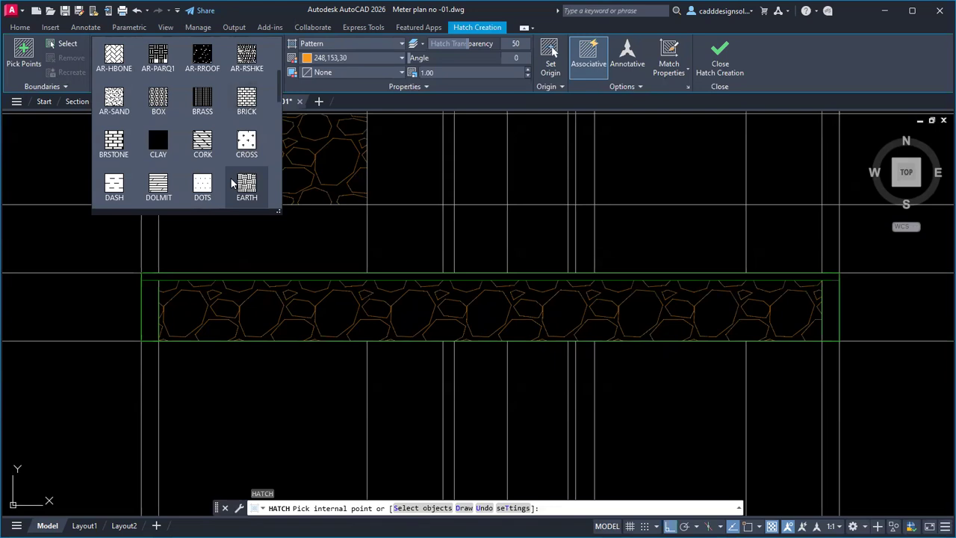
{"action": "scroll", "coordinate": [233, 184], "scroll_direction": "down", "scroll_amount": 1}
{"action": "scroll", "coordinate": [234, 183], "scroll_direction": "down", "scroll_amount": 1}
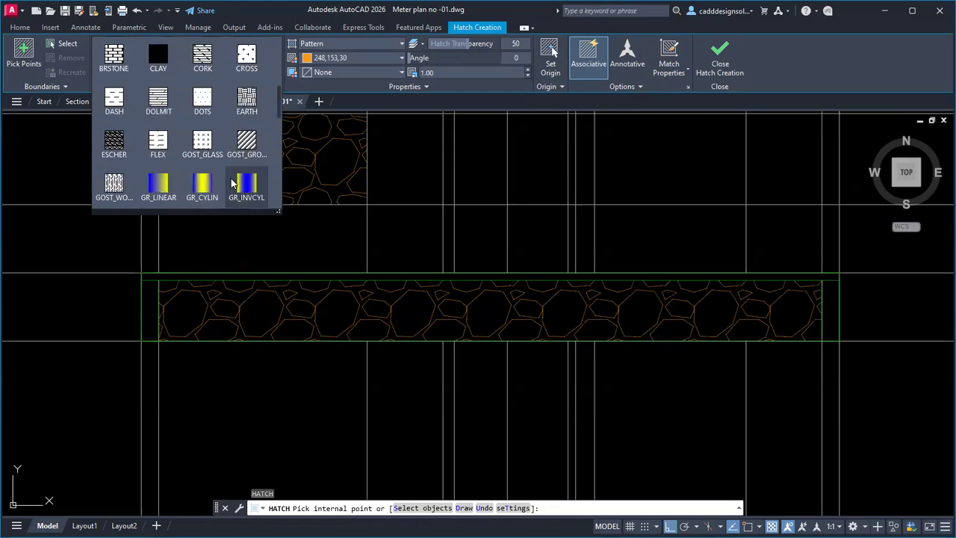
{"action": "scroll", "coordinate": [234, 184], "scroll_direction": "up", "scroll_amount": 6}
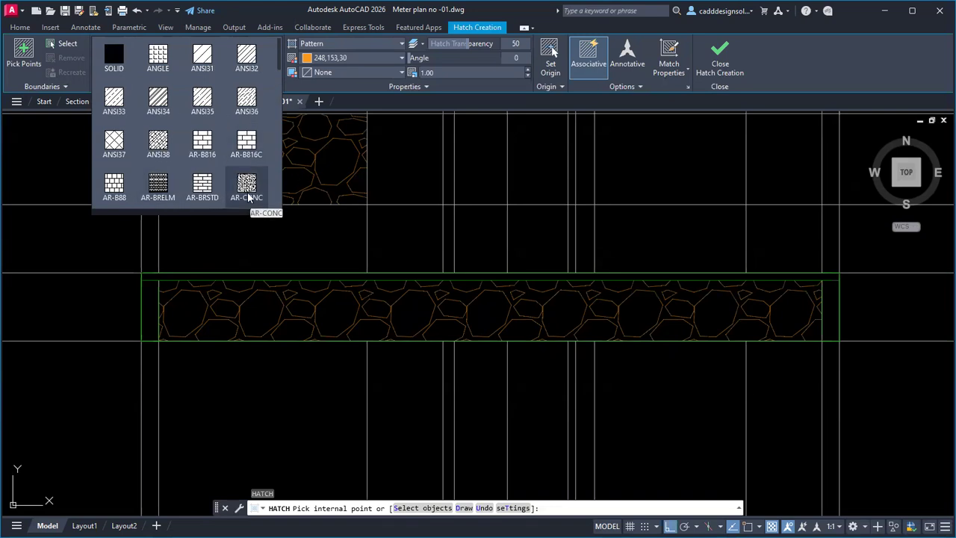
{"action": "left_click", "coordinate": [248, 193]}
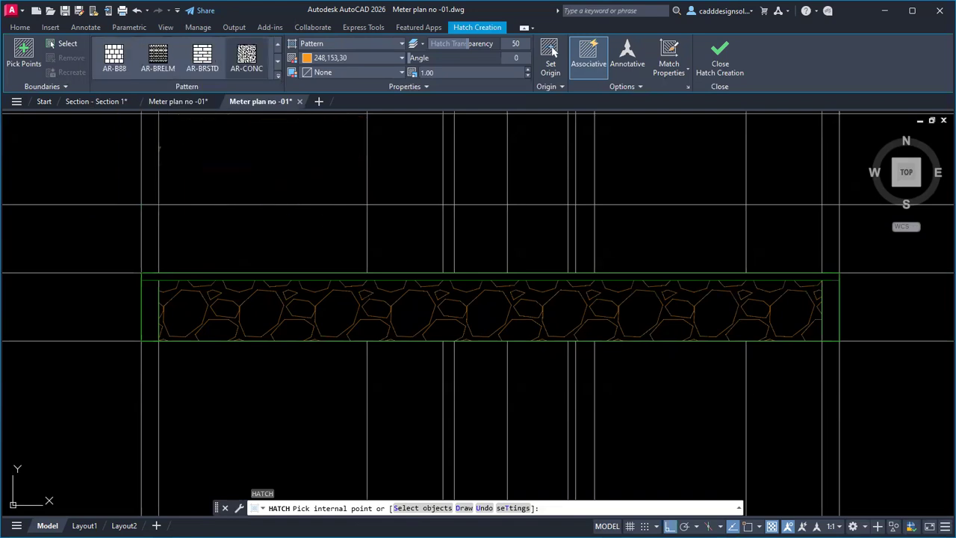
{"action": "left_click", "coordinate": [280, 276]}
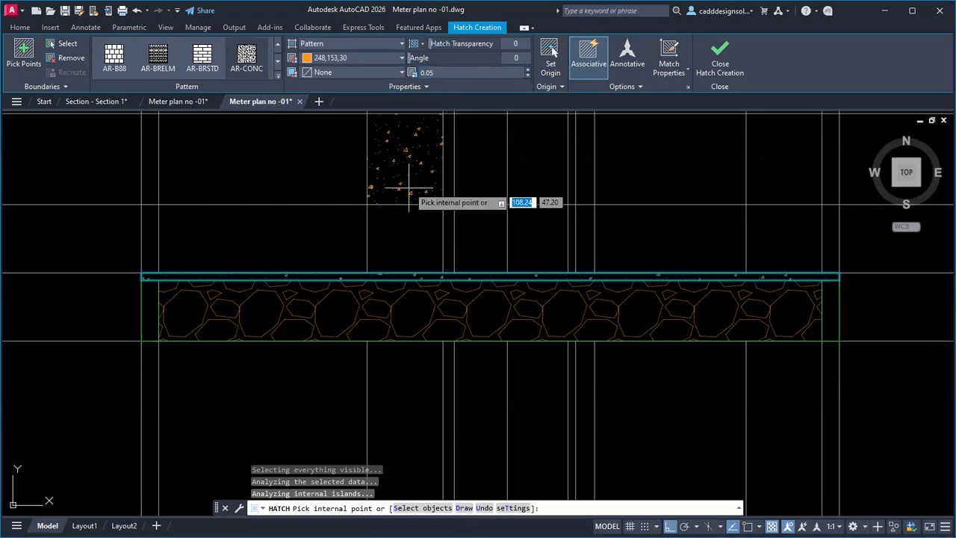
{"action": "key", "text": "Return"}
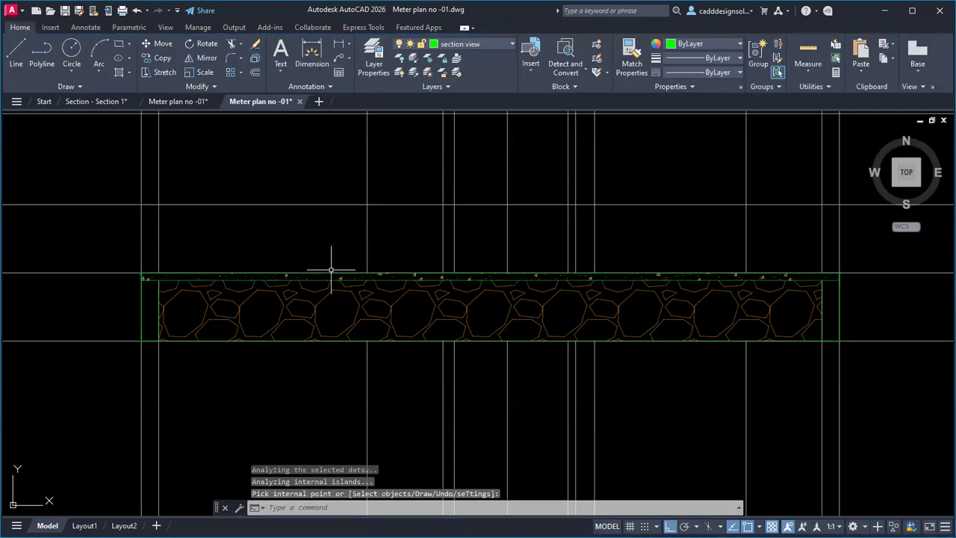
{"action": "left_click", "coordinate": [319, 303]}
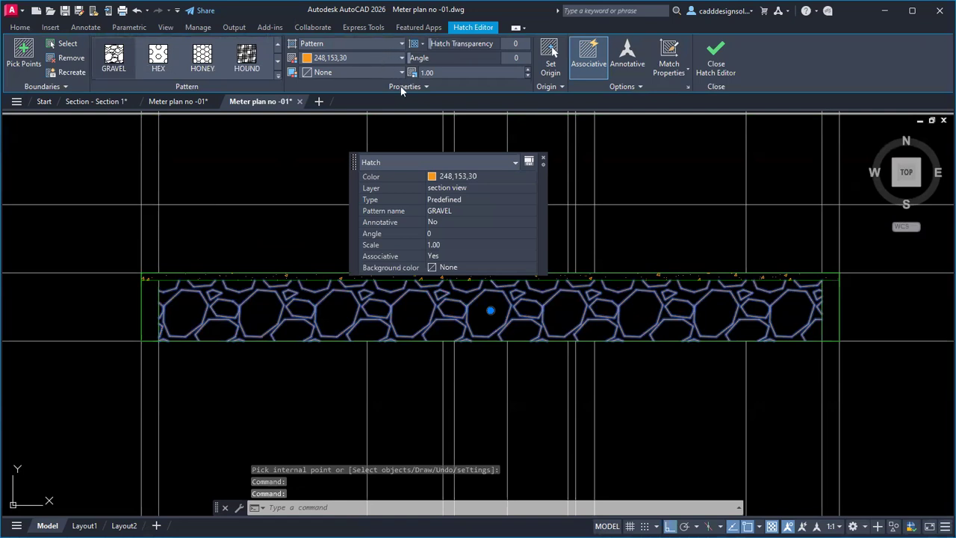
{"action": "key", "text": "Escape"}
{"action": "key", "text": "Escape"}
{"action": "key", "text": "Escape"}
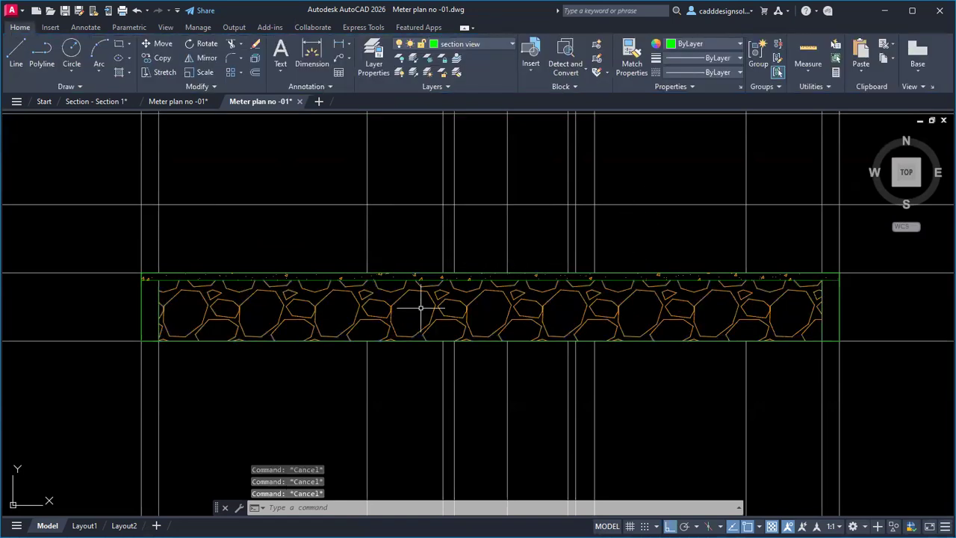
Make layer 0 current and hatch the two outer plinth walls with the ANSI32 pattern at scale 1.00.
{"action": "scroll", "coordinate": [383, 284], "scroll_direction": "down", "scroll_amount": 2}
{"action": "left_click", "coordinate": [488, 43]}
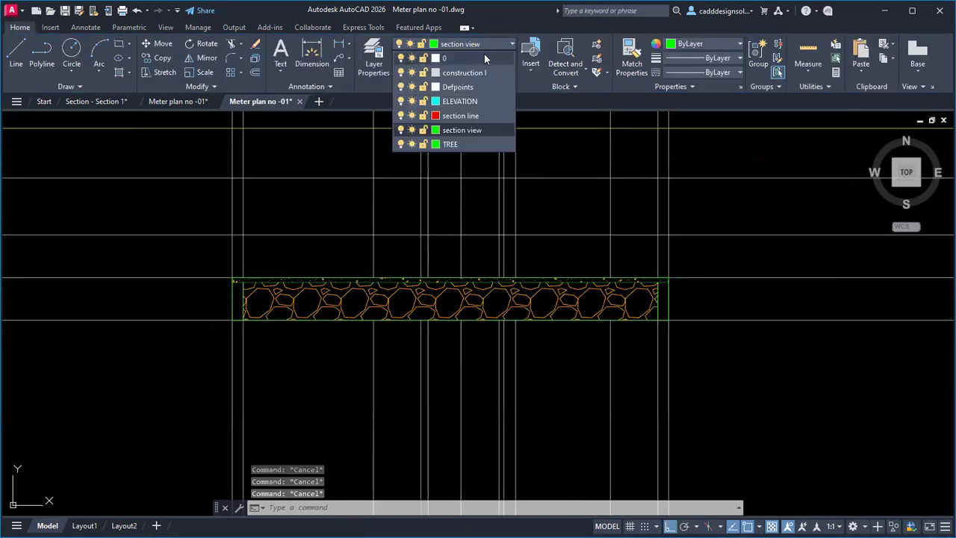
{"action": "left_click", "coordinate": [484, 53]}
{"action": "type", "text": "h"}
{"action": "key", "text": "Return"}
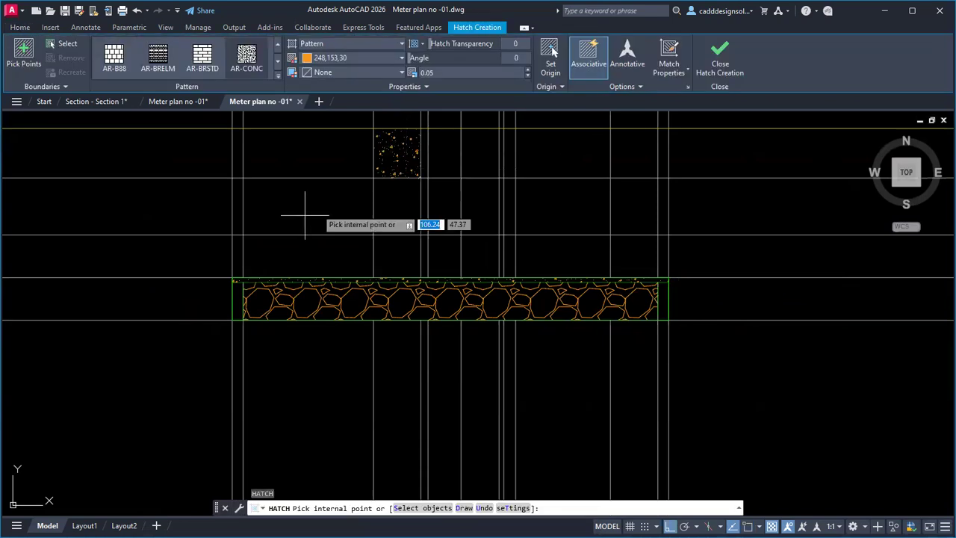
{"action": "scroll", "coordinate": [241, 299], "scroll_direction": "up", "scroll_amount": 3}
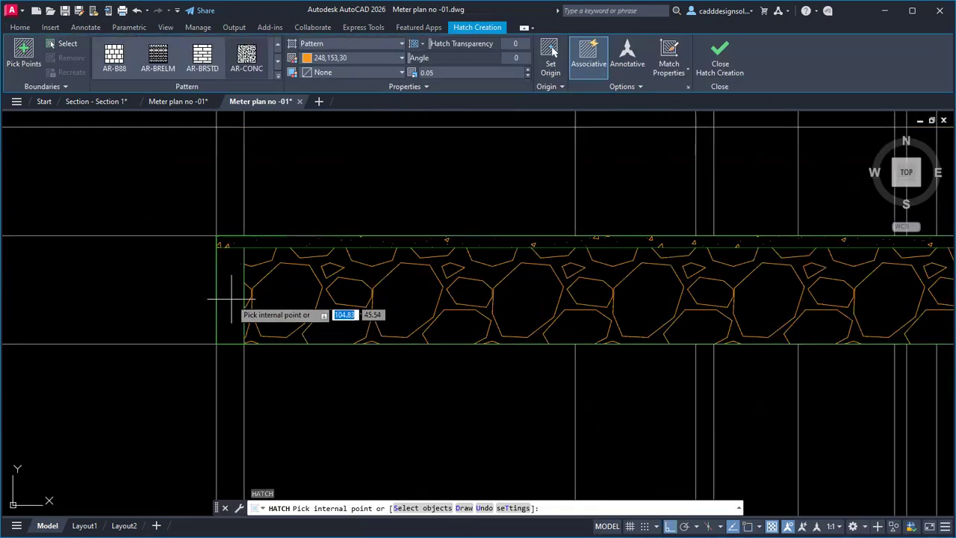
{"action": "left_click", "coordinate": [278, 77]}
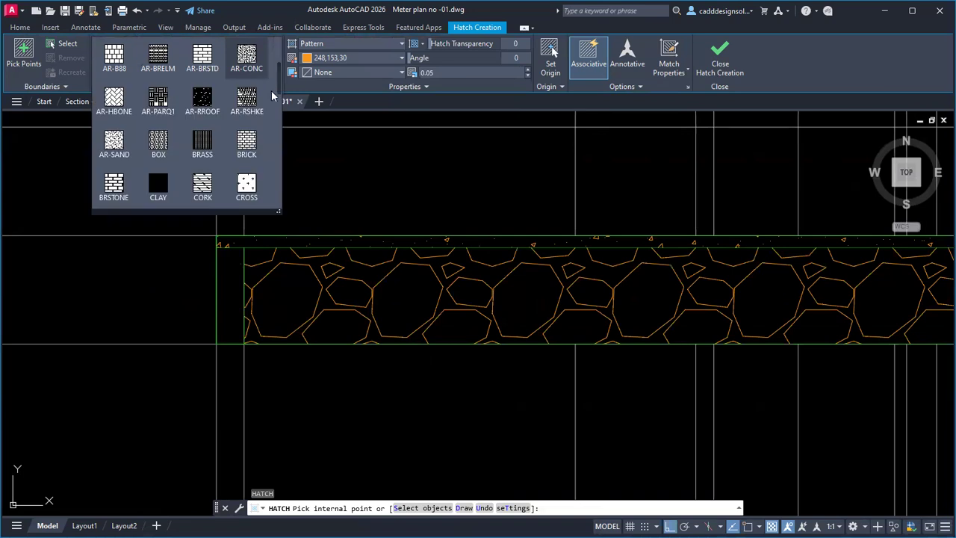
{"action": "scroll", "coordinate": [192, 171], "scroll_direction": "up", "scroll_amount": 3}
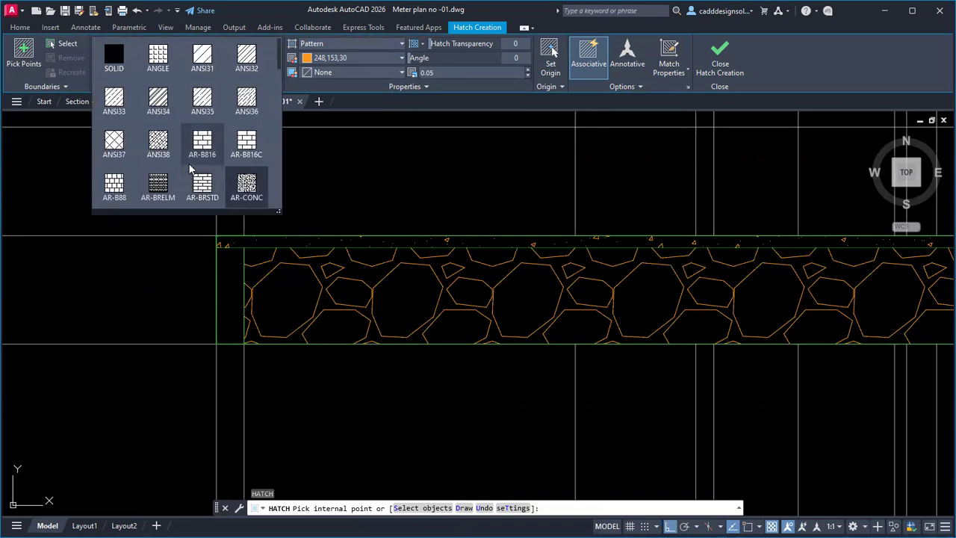
{"action": "left_click", "coordinate": [248, 70]}
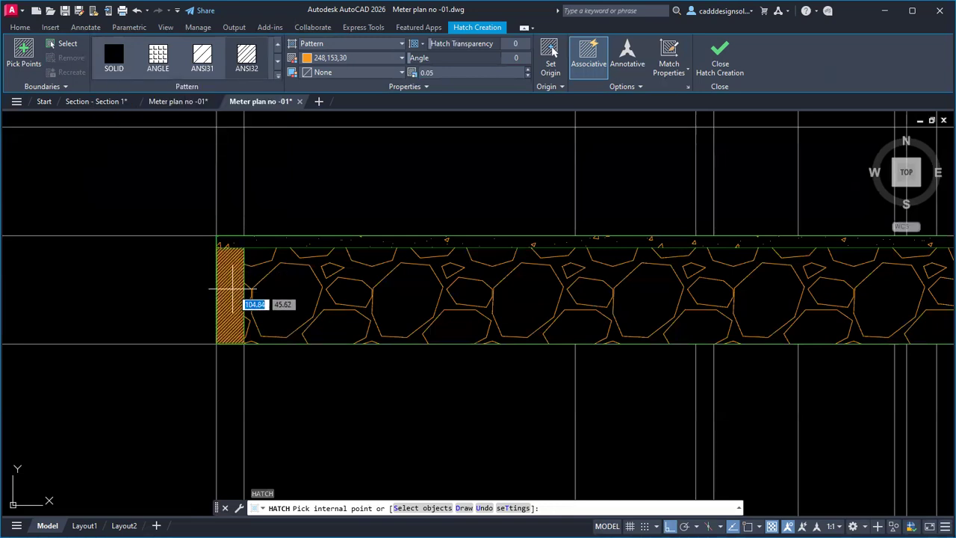
{"action": "scroll", "coordinate": [230, 289], "scroll_direction": "down", "scroll_amount": 3}
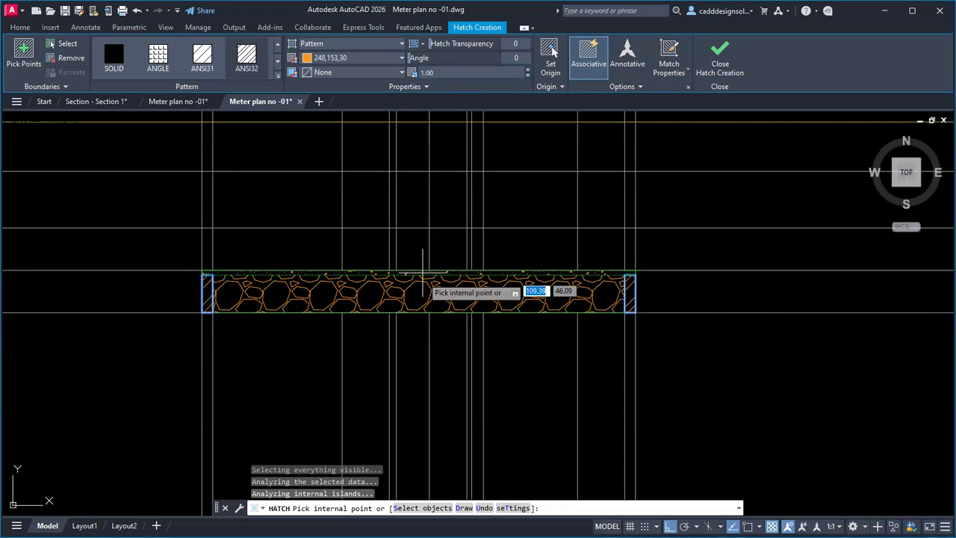
{"action": "key", "text": "Return"}
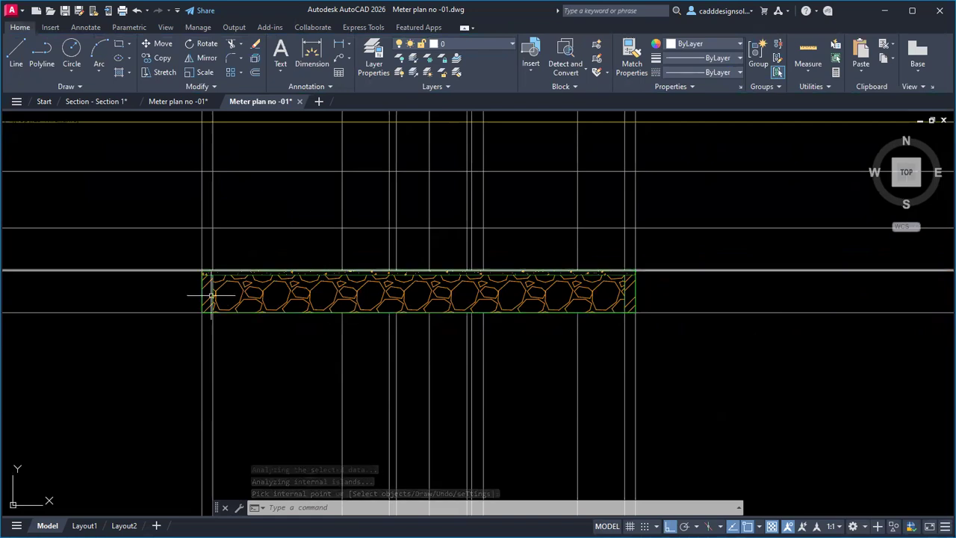
Draw a rectangle between the left outer wall lines from the top of the floor slab to the yellow horizontal construction line.
{"action": "scroll", "coordinate": [211, 295], "scroll_direction": "up", "scroll_amount": 3}
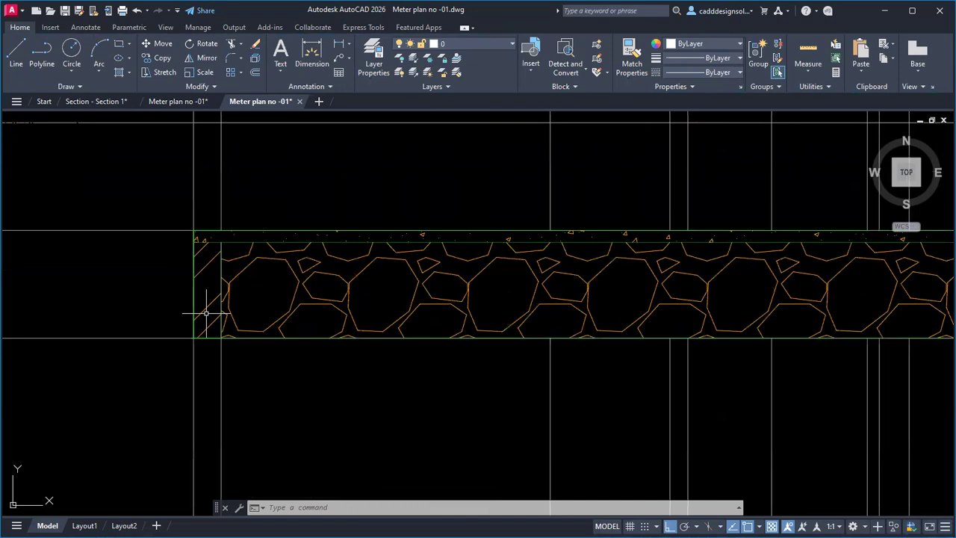
{"action": "scroll", "coordinate": [301, 332], "scroll_direction": "down", "scroll_amount": 5}
{"action": "mouse_move", "coordinate": [319, 367]}
{"action": "middle_mouse_down"}
{"action": "mouse_move", "coordinate": [348, 331]}
{"action": "mouse_move", "coordinate": [360, 330]}
{"action": "middle_mouse_up"}
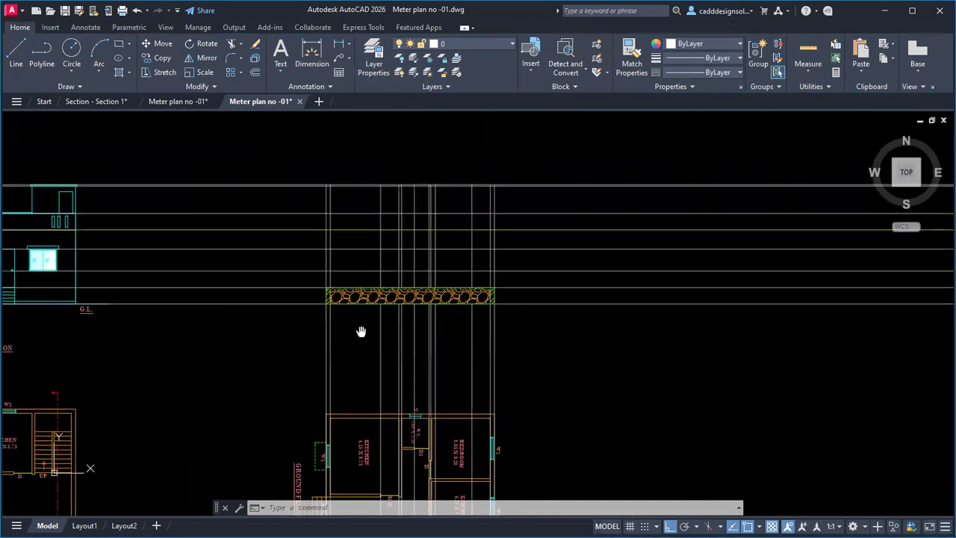
{"action": "scroll", "coordinate": [361, 331], "scroll_direction": "down", "scroll_amount": 3}
{"action": "scroll", "coordinate": [383, 468], "scroll_direction": "up", "scroll_amount": 6}
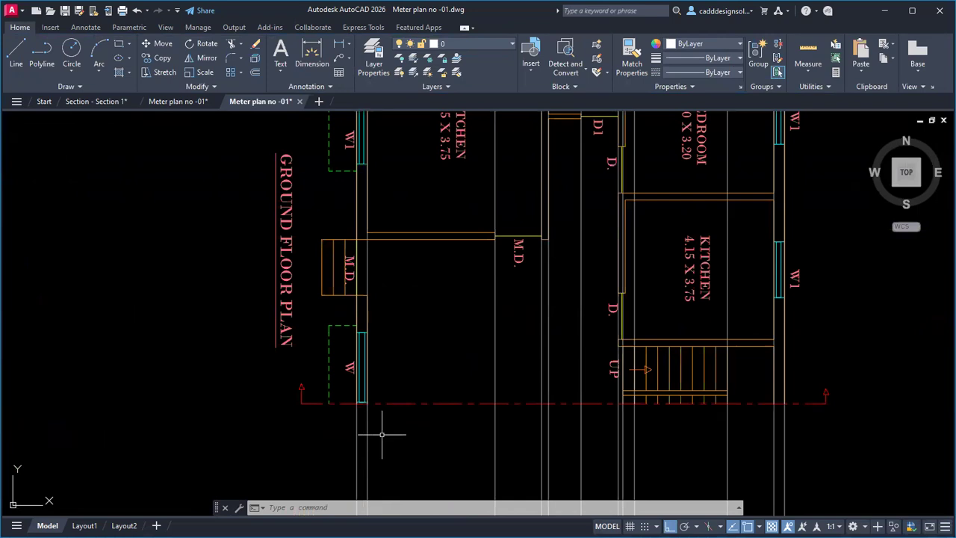
{"action": "scroll", "coordinate": [382, 434], "scroll_direction": "down", "scroll_amount": 4}
{"action": "scroll", "coordinate": [428, 261], "scroll_direction": "up", "scroll_amount": 8}
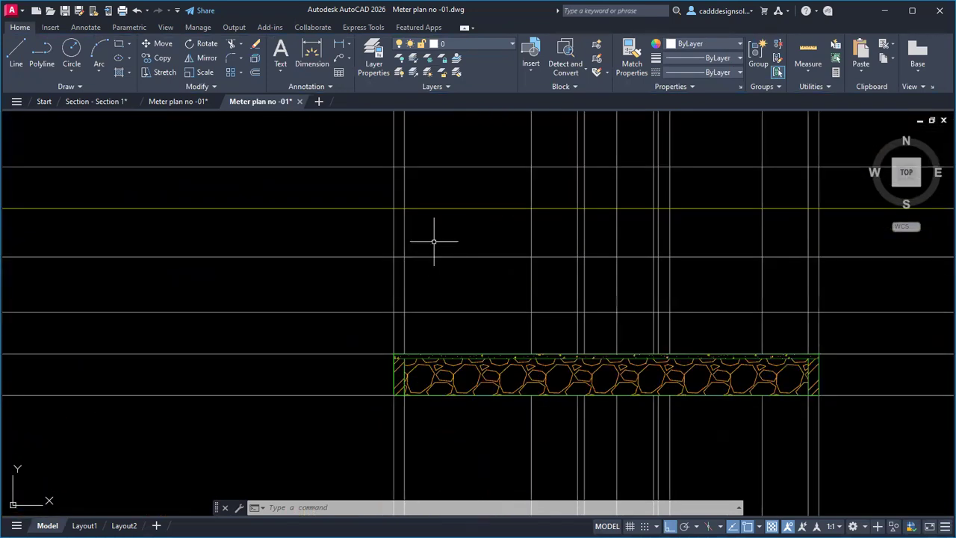
{"action": "type", "text": "rec"}
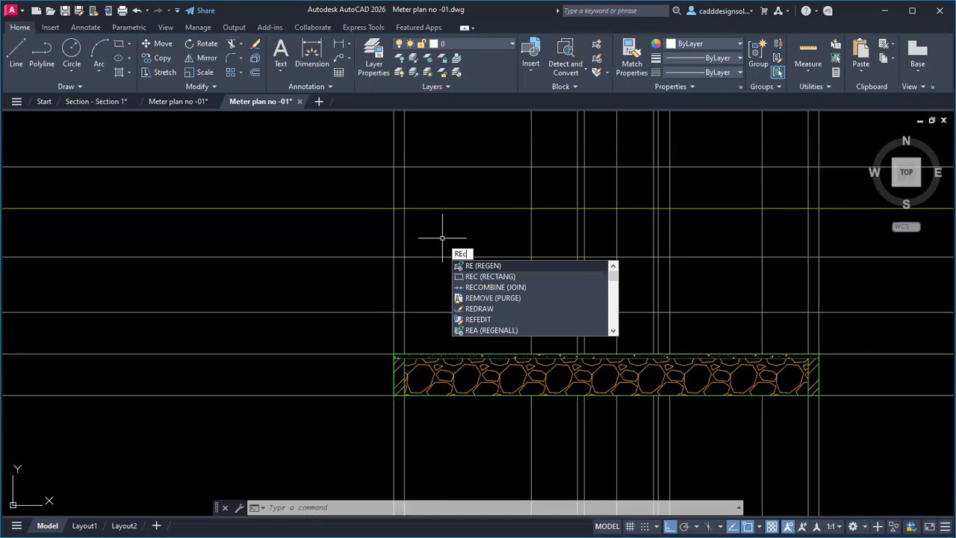
{"action": "key", "text": "Return"}
{"action": "scroll", "coordinate": [384, 373], "scroll_direction": "up", "scroll_amount": 4}
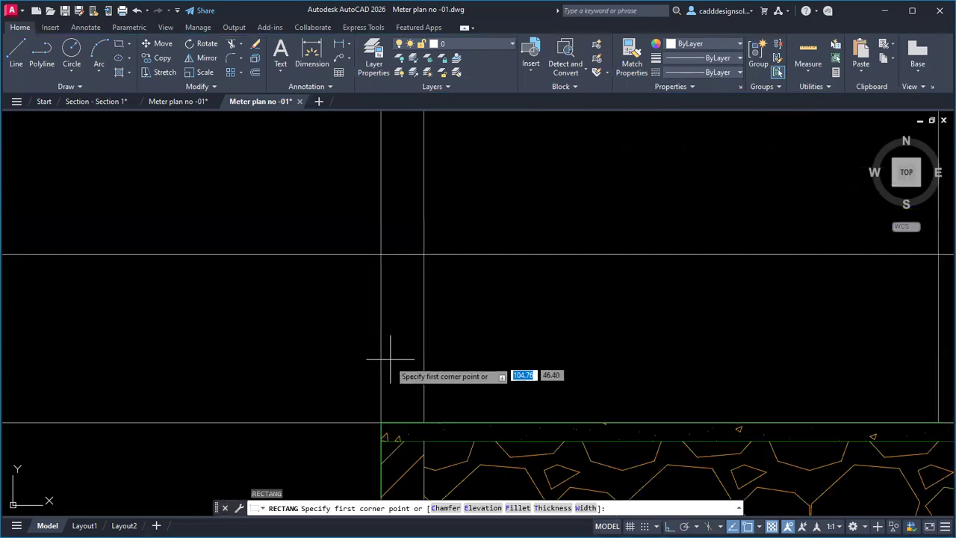
{"action": "left_click", "coordinate": [380, 422]}
{"action": "scroll", "coordinate": [403, 407], "scroll_direction": "down", "scroll_amount": 3}
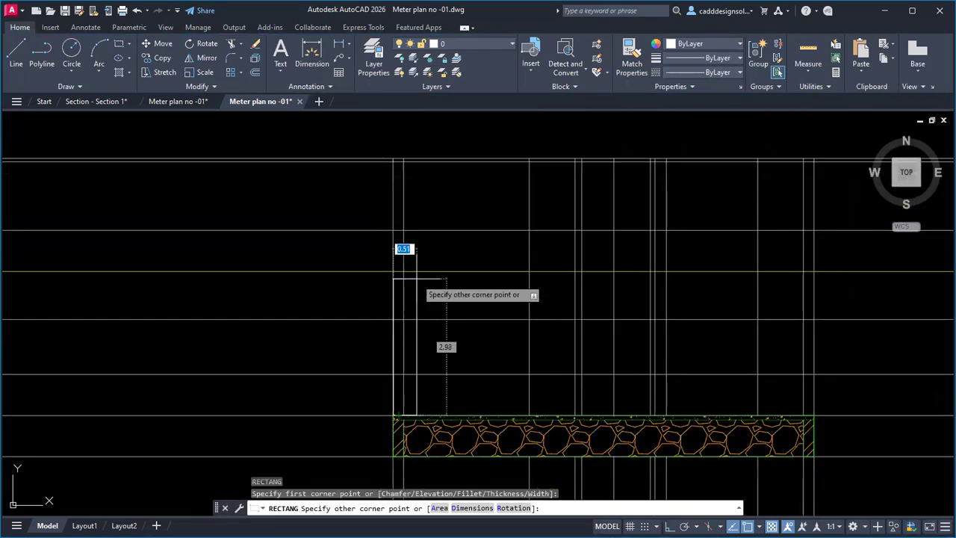
{"action": "left_click", "coordinate": [403, 271]}
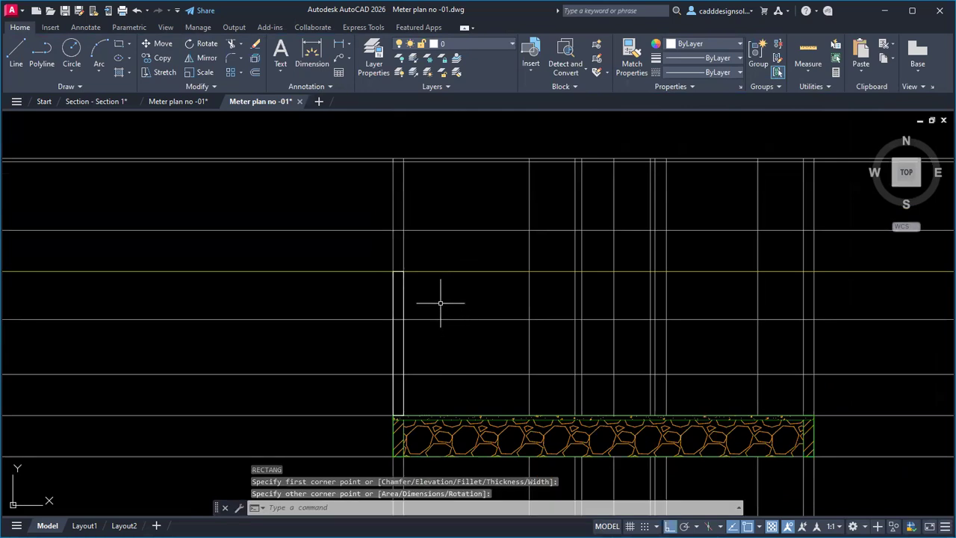
Draw a 0.15 wide inner wall rectangle between the next pair of wall lines, from the slab top to the yellow construction line.
{"action": "key", "text": "Return"}
{"action": "scroll", "coordinate": [574, 415], "scroll_direction": "up", "scroll_amount": 4}
{"action": "left_click", "coordinate": [572, 406]}
{"action": "scroll", "coordinate": [601, 412], "scroll_direction": "down", "scroll_amount": 3}
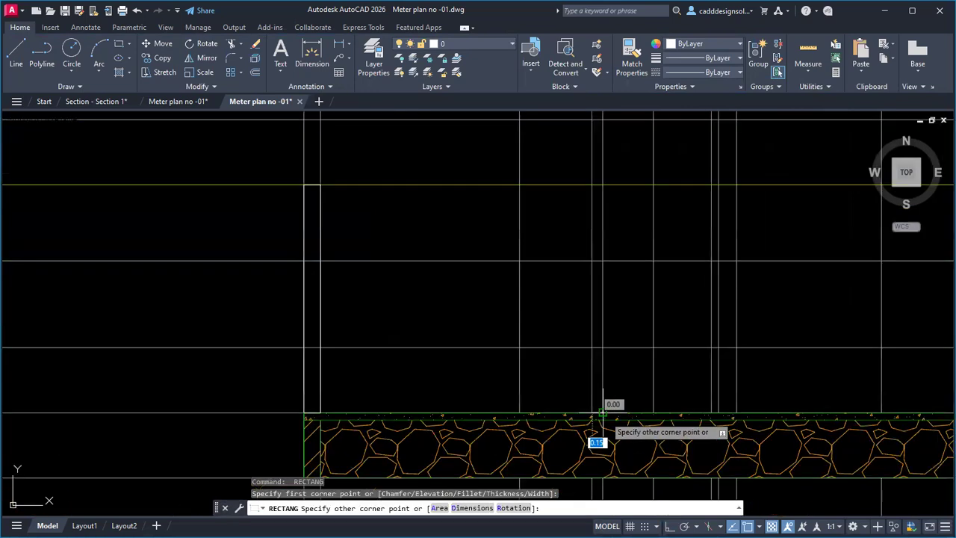
{"action": "left_click", "coordinate": [605, 192]}
{"action": "scroll", "coordinate": [603, 320], "scroll_direction": "down", "scroll_amount": 3}
{"action": "mouse_move", "coordinate": [612, 349]}
{"action": "middle_mouse_down"}
{"action": "mouse_move", "coordinate": [572, 202]}
{"action": "mouse_move", "coordinate": [556, 321]}
{"action": "middle_mouse_up"}
Draw a 0.23 by 5.55 rectangle between the right outer wall lines, from the slab top to the lower of the two uppermost construction lines.
{"action": "key", "text": "Return"}
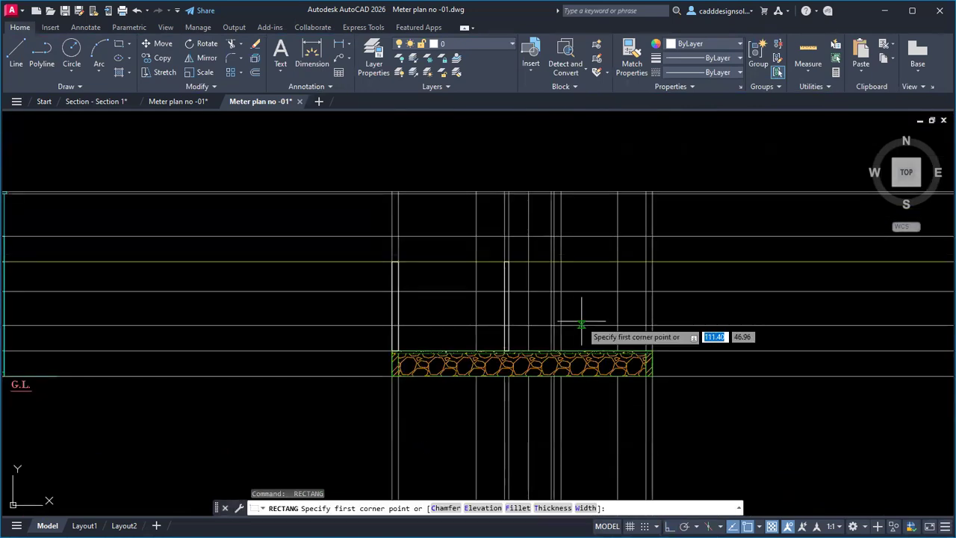
{"action": "scroll", "coordinate": [632, 337], "scroll_direction": "up", "scroll_amount": 5}
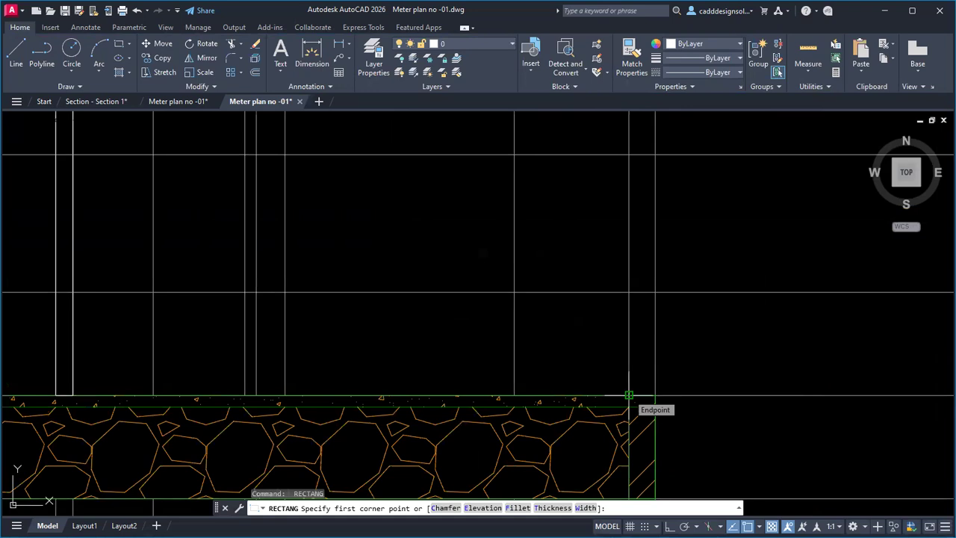
{"action": "left_click", "coordinate": [629, 394]}
{"action": "scroll", "coordinate": [635, 373], "scroll_direction": "down", "scroll_amount": 3}
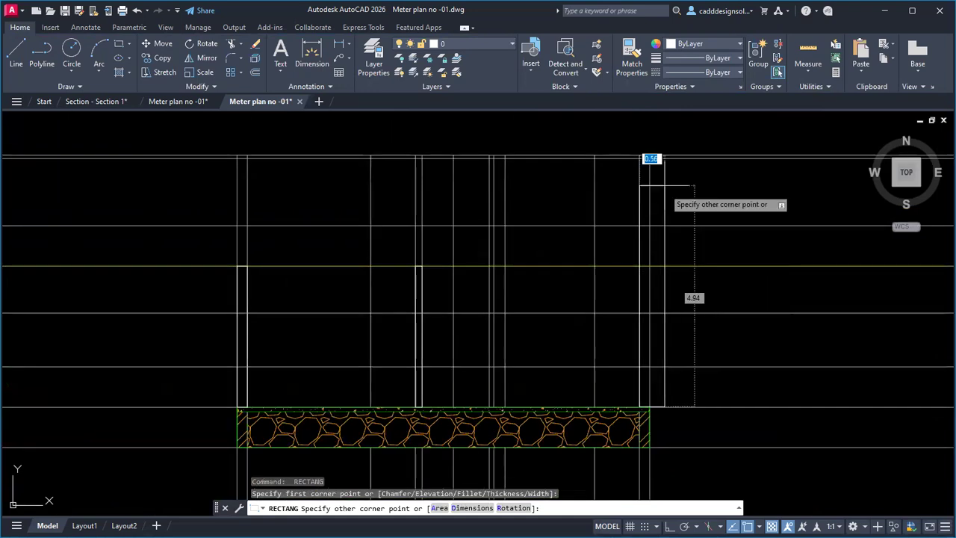
{"action": "scroll", "coordinate": [646, 153], "scroll_direction": "up", "scroll_amount": 3}
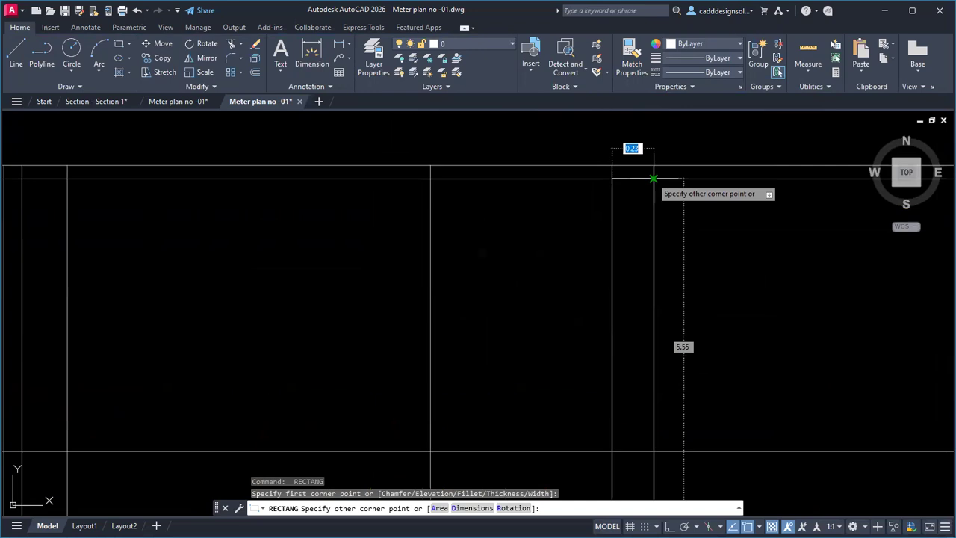
{"action": "left_click", "coordinate": [653, 179]}
{"action": "scroll", "coordinate": [551, 261], "scroll_direction": "down", "scroll_amount": 4}
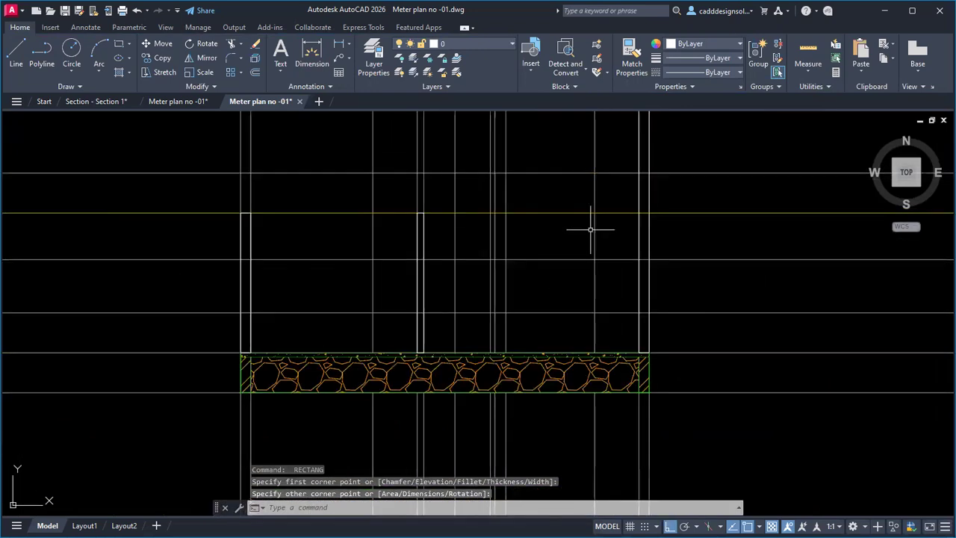
Trim the projected construction lines so that they outline the door opening on the near side of the 0.15 wide inner wall.
{"action": "middle_click_drag", "start_coordinate": [551, 284], "coordinate": [649, 217]}
{"action": "scroll", "coordinate": [648, 218], "scroll_direction": "down", "scroll_amount": 4}
{"action": "middle_click_drag", "start_coordinate": [629, 313], "coordinate": [629, 205]}
{"action": "scroll", "coordinate": [616, 395], "scroll_direction": "up", "scroll_amount": 4}
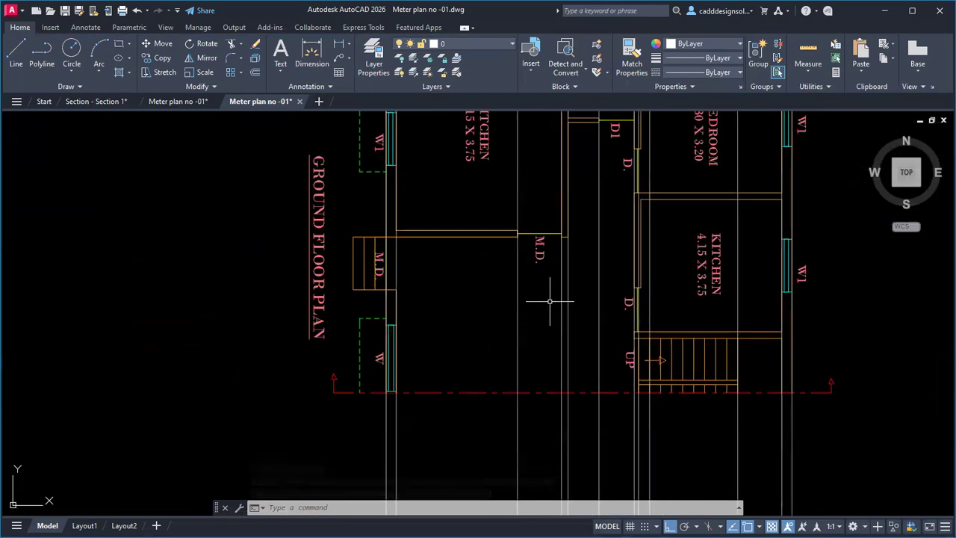
{"action": "scroll", "coordinate": [560, 274], "scroll_direction": "down", "scroll_amount": 3}
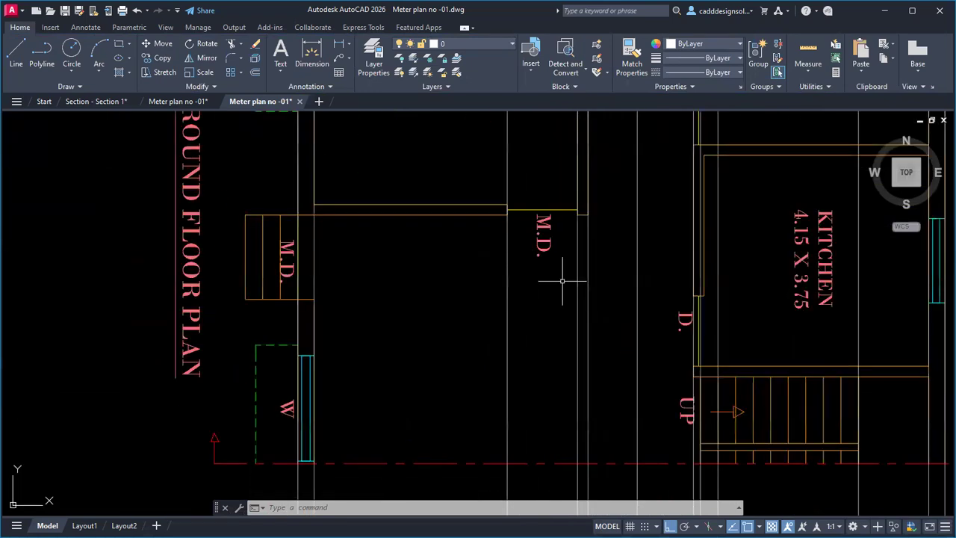
{"action": "middle_click_drag", "start_coordinate": [541, 224], "coordinate": [549, 469]}
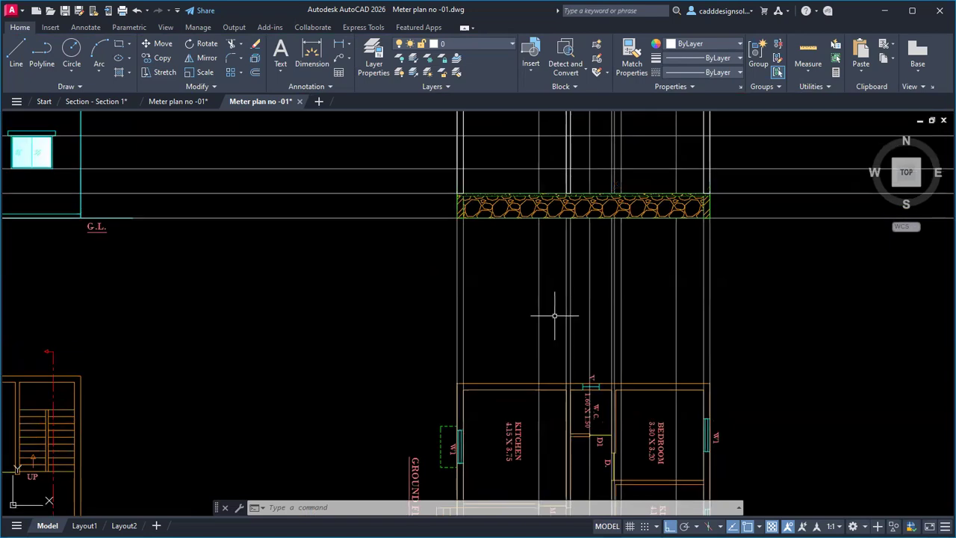
{"action": "middle_click_drag", "start_coordinate": [555, 257], "coordinate": [551, 423]}
{"action": "scroll", "coordinate": [541, 345], "scroll_direction": "up", "scroll_amount": 2}
{"action": "key", "text": "space"}
{"action": "mouse_move", "coordinate": [546, 320]}
{"action": "left_mouse_down"}
{"action": "mouse_move", "coordinate": [547, 337]}
{"action": "mouse_move", "coordinate": [497, 320]}
{"action": "mouse_move", "coordinate": [487, 253]}
{"action": "mouse_move", "coordinate": [548, 250]}
{"action": "left_mouse_up"}
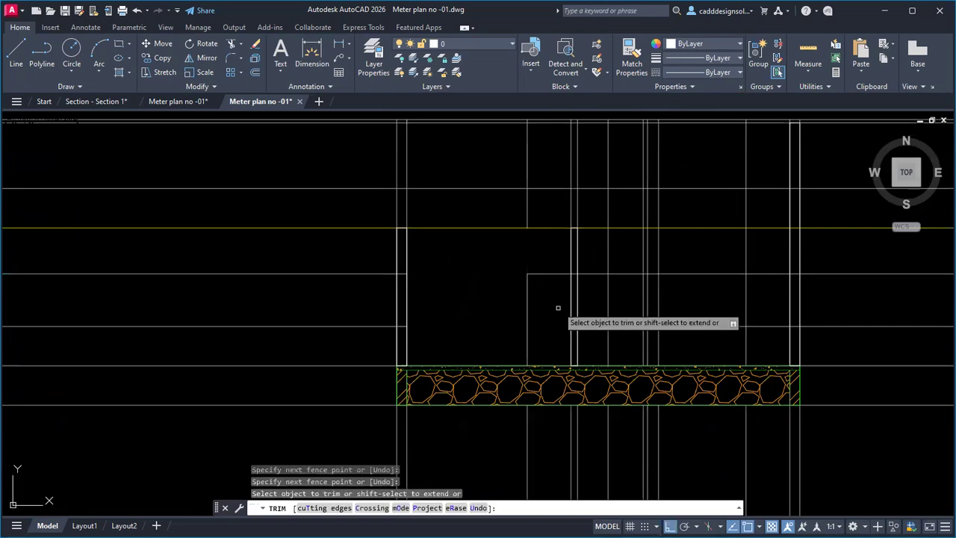
{"action": "scroll", "coordinate": [560, 308], "scroll_direction": "up", "scroll_amount": 5}
{"action": "left_click_drag", "start_coordinate": [616, 157], "coordinate": [614, 403]}
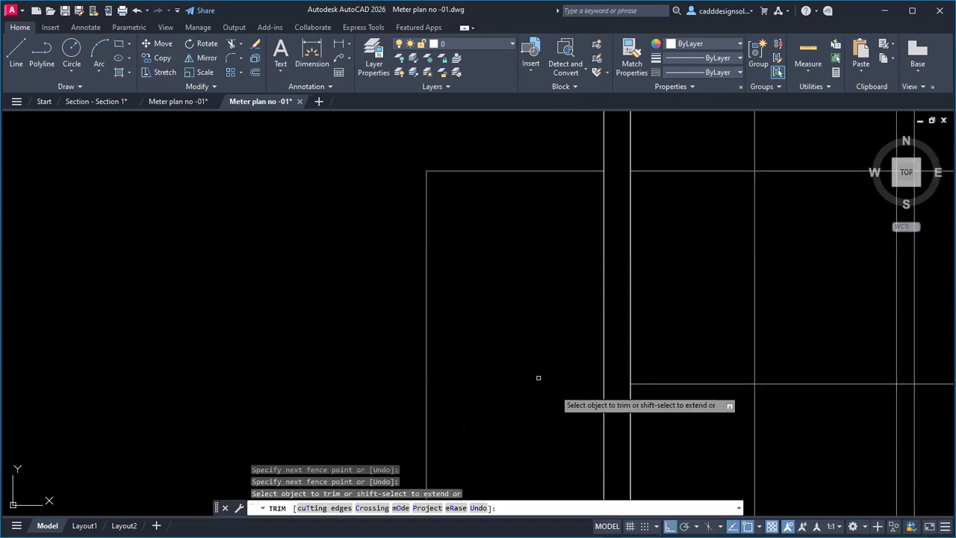
Trim the horizontal construction lines between the inner wall and the second door opening, and the lower line crossing that opening.
{"action": "scroll", "coordinate": [597, 306], "scroll_direction": "down", "scroll_amount": 3}
{"action": "scroll", "coordinate": [578, 351], "scroll_direction": "down", "scroll_amount": 2}
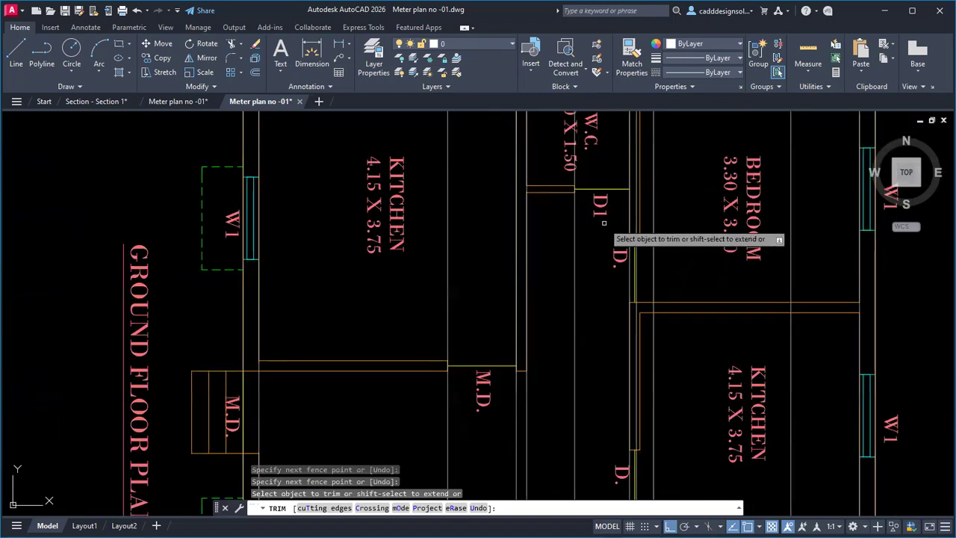
{"action": "scroll", "coordinate": [603, 222], "scroll_direction": "down", "scroll_amount": 2}
{"action": "middle_click_drag", "start_coordinate": [604, 224], "coordinate": [606, 367]}
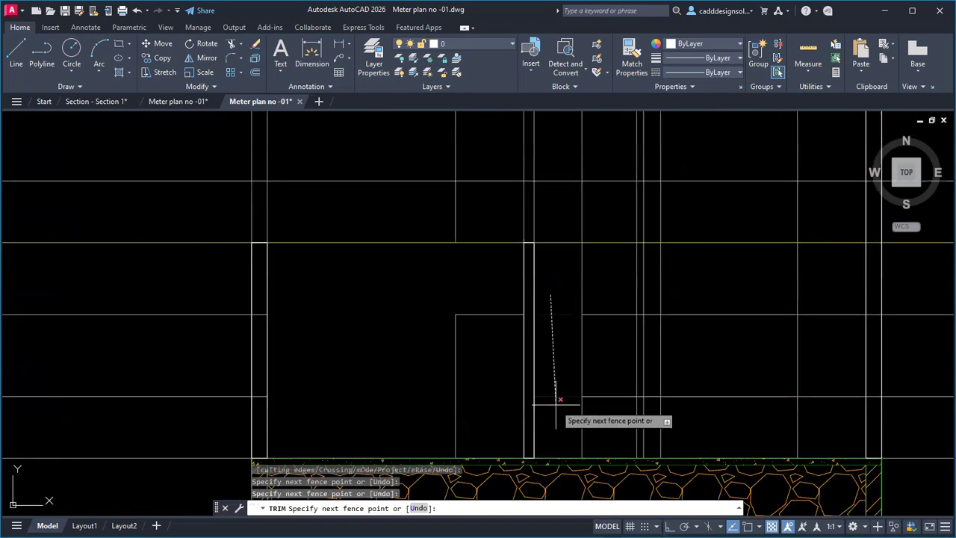
{"action": "mouse_move", "coordinate": [559, 390]}
{"action": "left_mouse_down"}
{"action": "mouse_move", "coordinate": [576, 304]}
{"action": "mouse_move", "coordinate": [593, 286]}
{"action": "mouse_move", "coordinate": [605, 395]}
{"action": "left_mouse_up"}
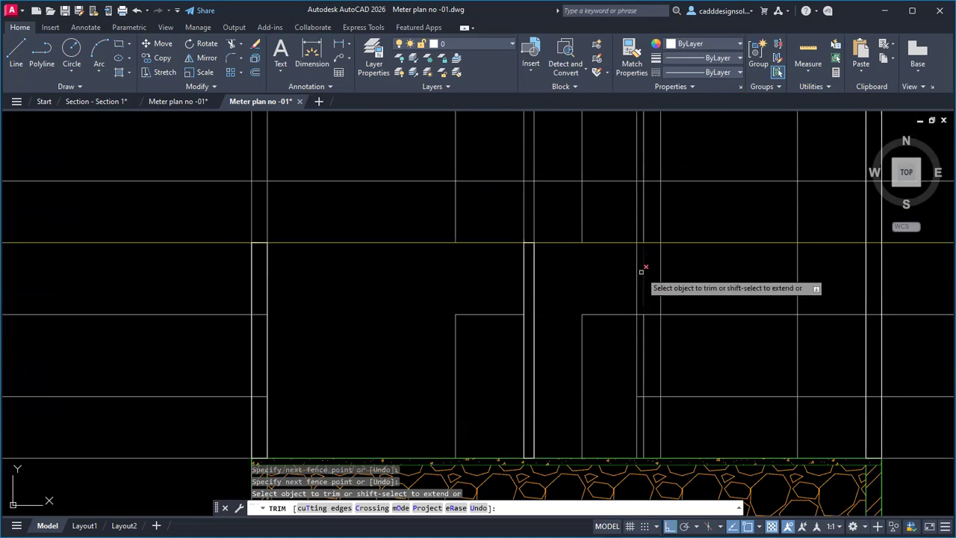
Trace the stair-side wall lines up from the plan and trim the horizontal construction lines between that pair in the section.
{"action": "scroll", "coordinate": [641, 271], "scroll_direction": "down", "scroll_amount": 5}
{"action": "scroll", "coordinate": [587, 448], "scroll_direction": "up", "scroll_amount": 6}
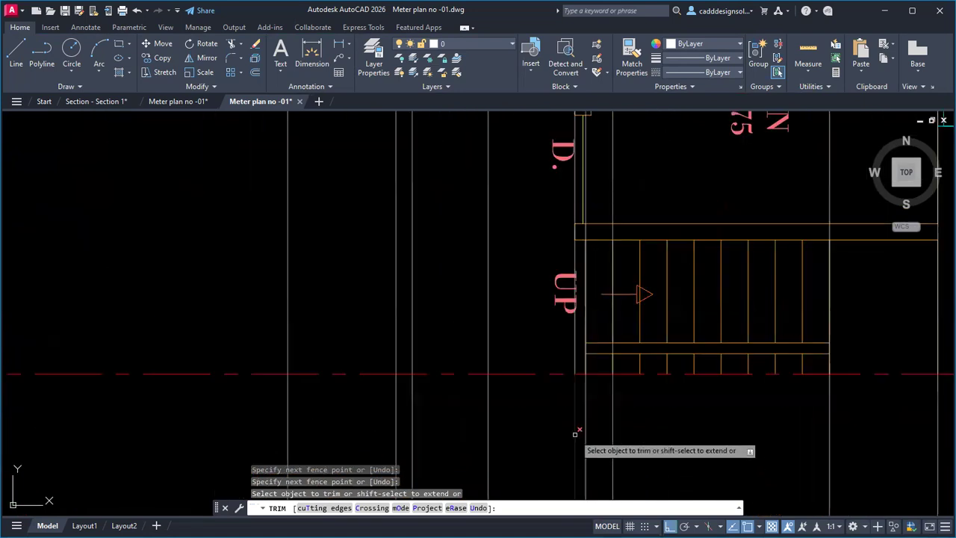
{"action": "key", "text": "Escape"}
{"action": "left_click", "coordinate": [573, 439]}
{"action": "scroll", "coordinate": [583, 464], "scroll_direction": "down", "scroll_amount": 5}
{"action": "scroll", "coordinate": [619, 330], "scroll_direction": "up", "scroll_amount": 8}
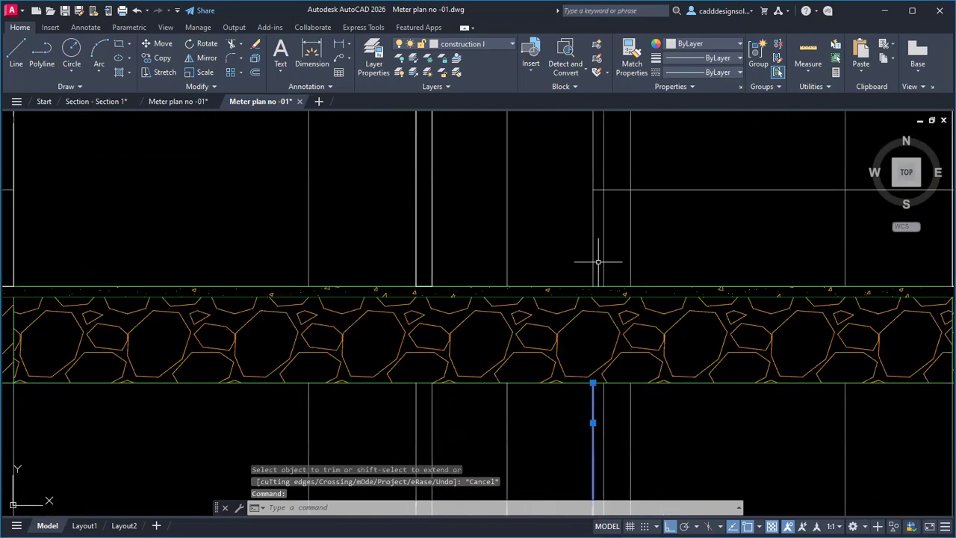
{"action": "key", "text": "Escape"}
{"action": "middle_click_drag", "start_coordinate": [590, 258], "coordinate": [594, 351]}
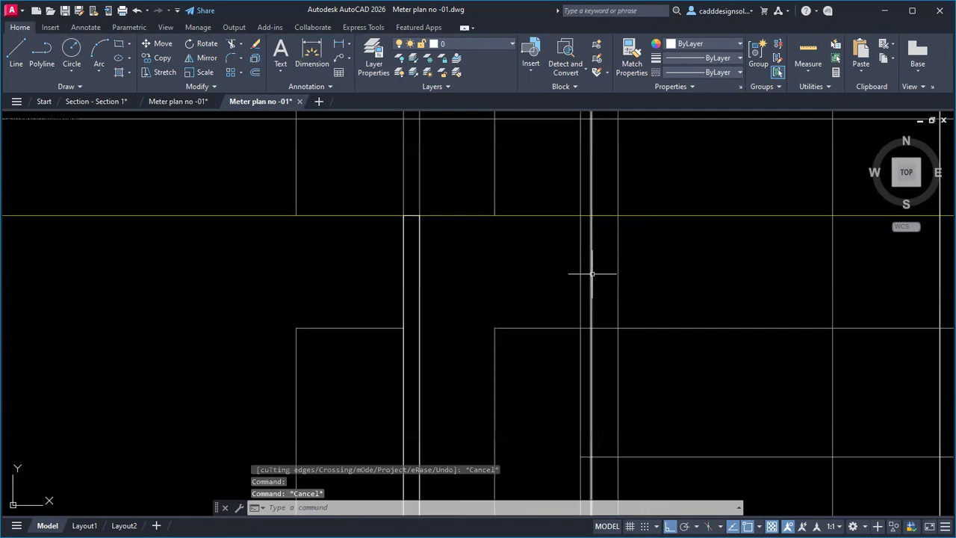
{"action": "key", "text": "space"}
{"action": "left_click", "coordinate": [586, 319]}
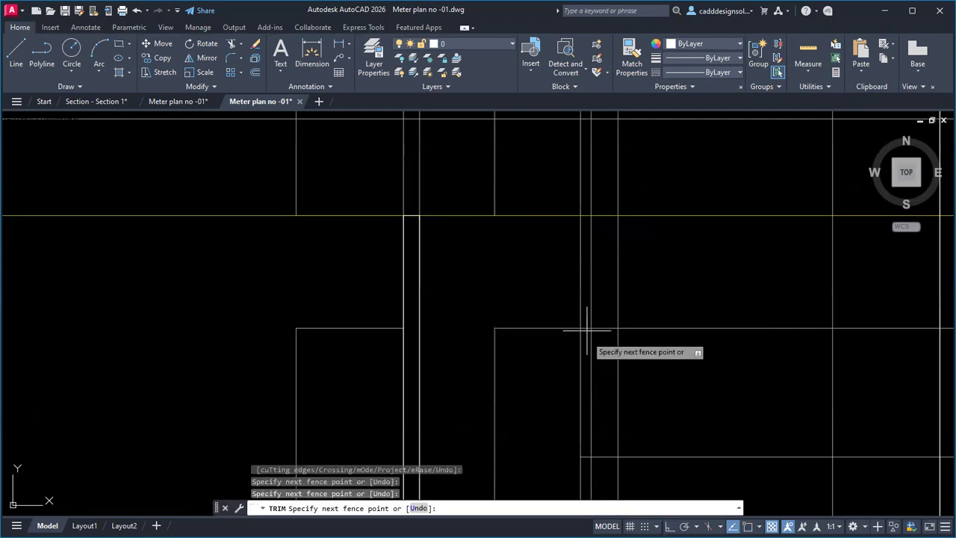
{"action": "left_click", "coordinate": [588, 470]}
{"action": "scroll", "coordinate": [564, 359], "scroll_direction": "down", "scroll_amount": 4}
{"action": "middle_click_drag", "start_coordinate": [590, 404], "coordinate": [584, 349]}
{"action": "scroll", "coordinate": [576, 355], "scroll_direction": "up", "scroll_amount": 6}
{"action": "scroll", "coordinate": [603, 391], "scroll_direction": "down", "scroll_amount": 4}
{"action": "key", "text": "Escape"}
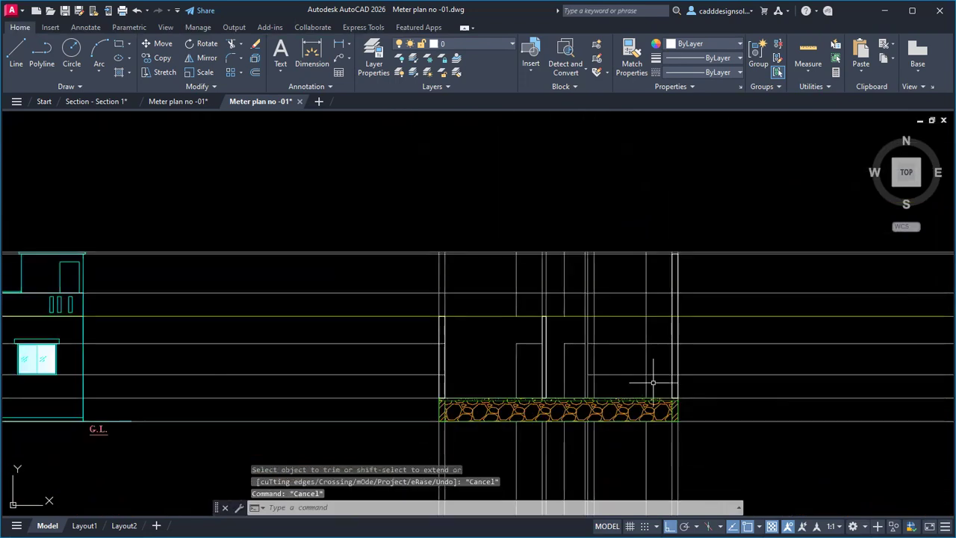
Erase the vertical construction line just beyond the stair-side wall and the two horizontal lines running from that wall past the outer wall.
{"action": "scroll", "coordinate": [650, 384], "scroll_direction": "up", "scroll_amount": 2}
{"action": "key", "text": "Escape"}
{"action": "key", "text": "Escape"}
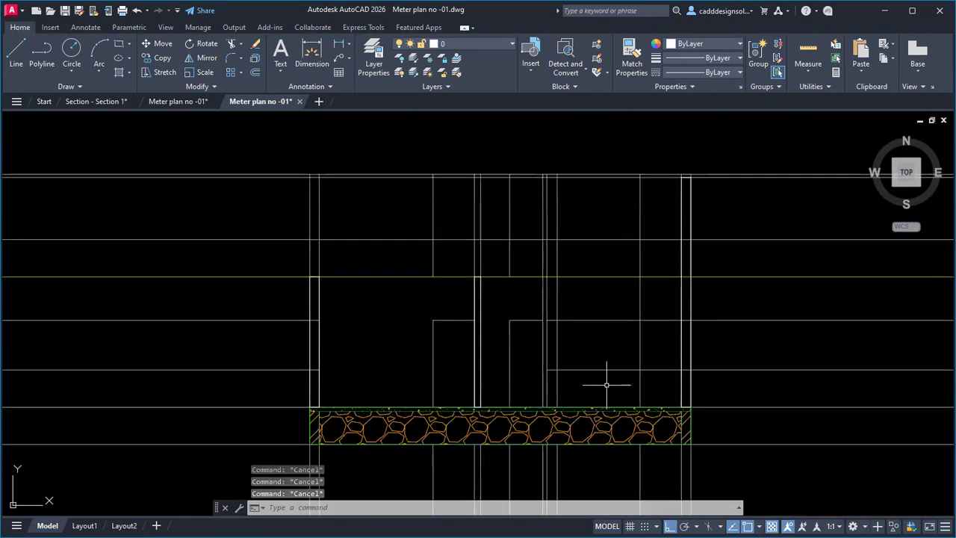
{"action": "left_click", "coordinate": [604, 384]}
{"action": "left_click", "coordinate": [553, 314]}
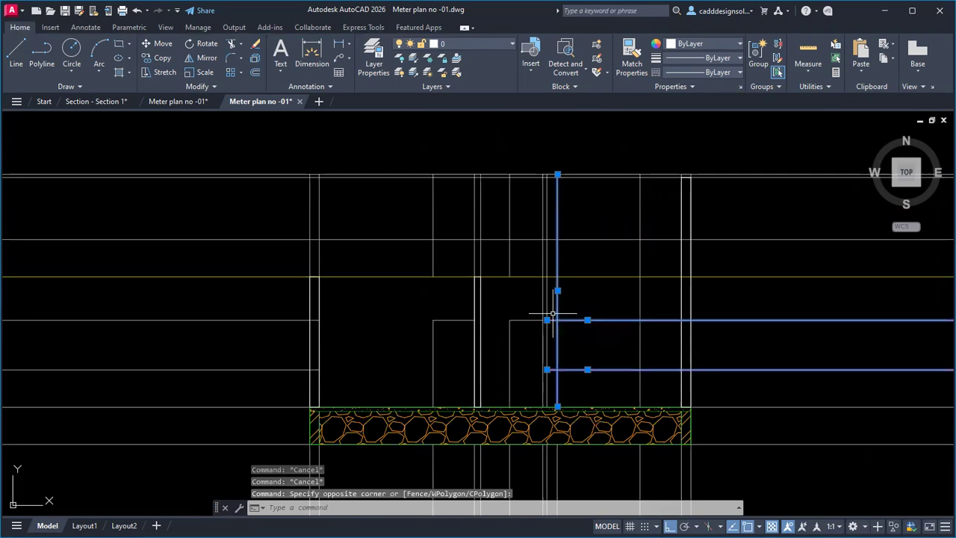
{"action": "key", "text": "Delete"}
{"action": "scroll", "coordinate": [612, 328], "scroll_direction": "down", "scroll_amount": 2}
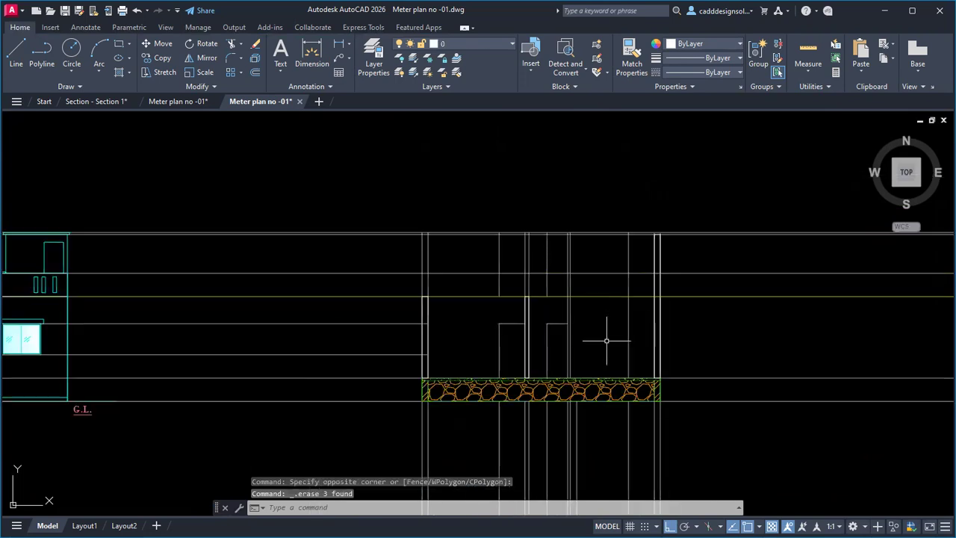
{"action": "scroll", "coordinate": [580, 316], "scroll_direction": "up", "scroll_amount": 2}
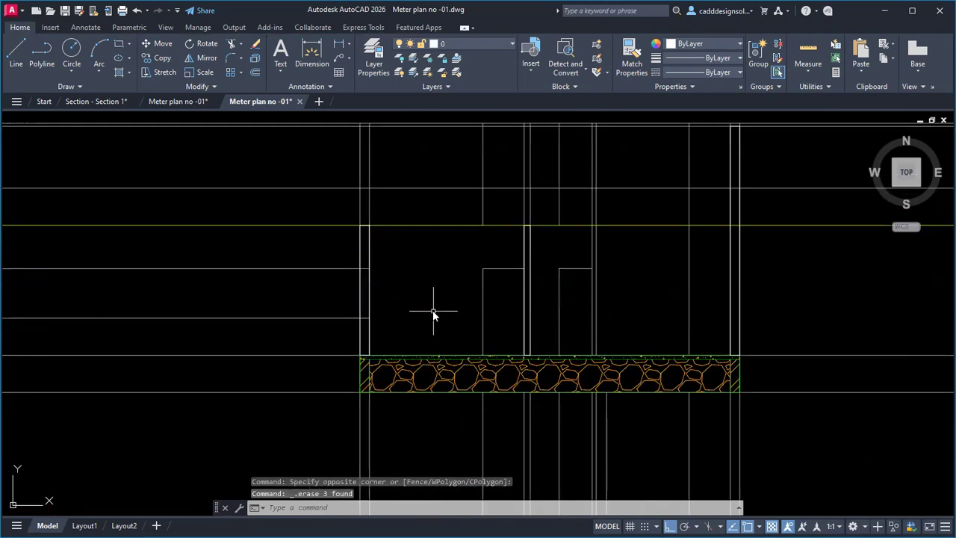
{"action": "type", "text": "tr"}
{"action": "key", "text": "Return"}
{"action": "scroll", "coordinate": [374, 284], "scroll_direction": "up", "scroll_amount": 1}
{"action": "scroll", "coordinate": [358, 306], "scroll_direction": "down", "scroll_amount": 1}
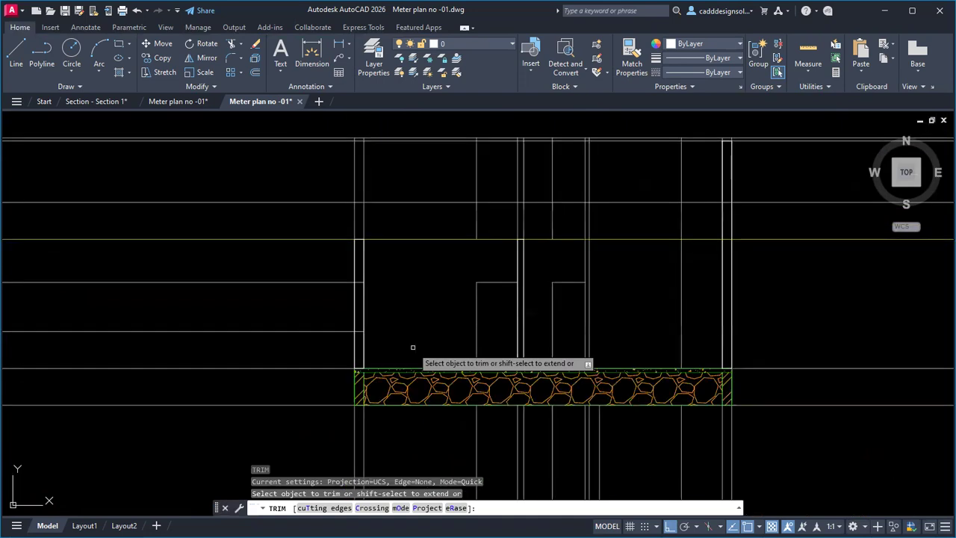
{"action": "scroll", "coordinate": [448, 329], "scroll_direction": "down", "scroll_amount": 3}
{"action": "scroll", "coordinate": [470, 378], "scroll_direction": "up", "scroll_amount": 2}
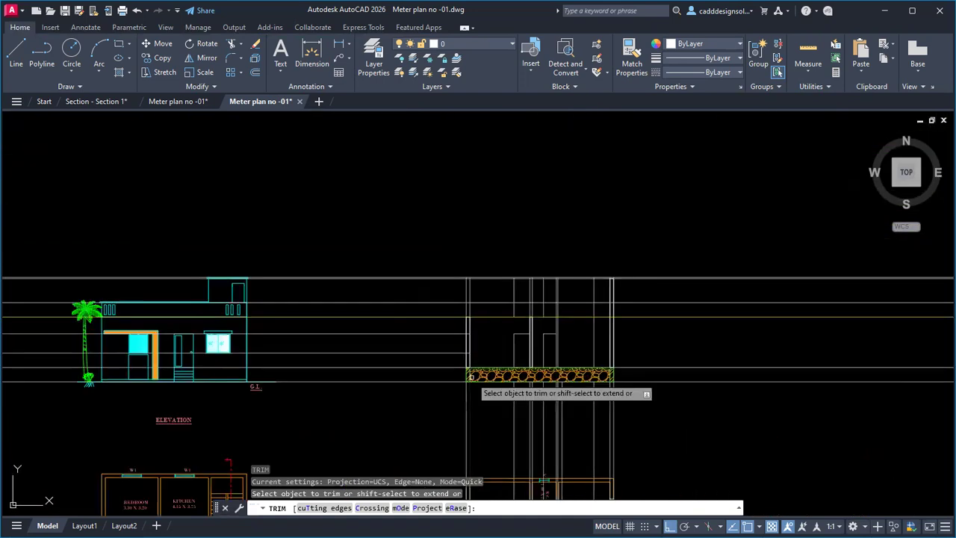
{"action": "scroll", "coordinate": [467, 336], "scroll_direction": "up", "scroll_amount": 3}
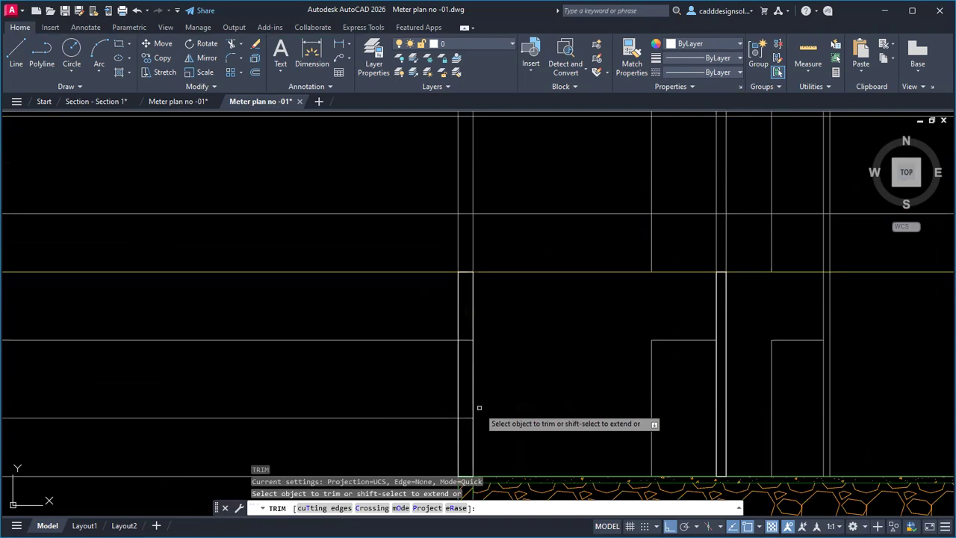
{"action": "key", "text": "Escape"}
{"action": "type", "text": "re"}
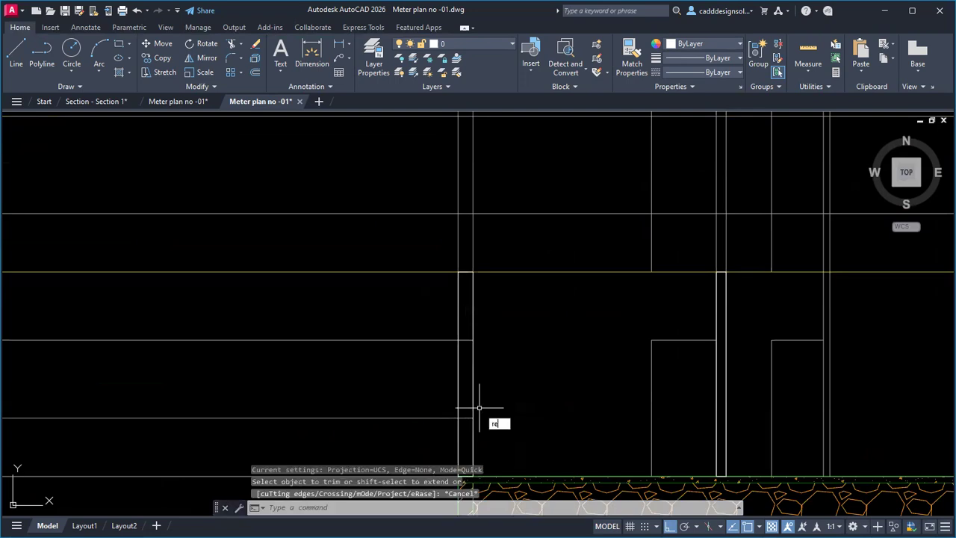
{"action": "key", "text": "Escape"}
{"action": "key", "text": "Escape"}
{"action": "key", "text": "Escape"}
Trim the two lower horizontal construction lines where they cross inside the left outer wall.
{"action": "type", "text": "tr"}
{"action": "key", "text": "Return"}
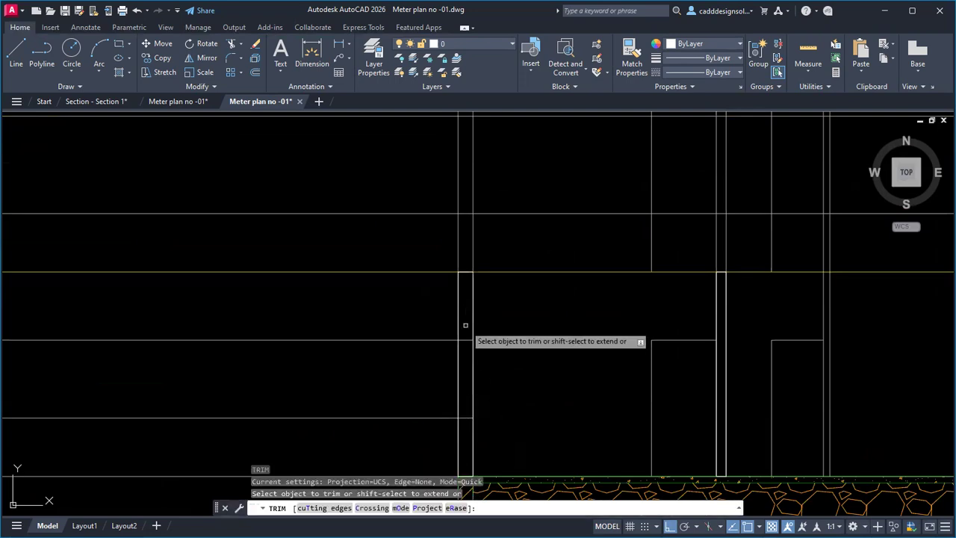
{"action": "left_click", "coordinate": [465, 325]}
{"action": "left_click", "coordinate": [471, 423]}
{"action": "key", "text": "Return"}
{"action": "scroll", "coordinate": [411, 396], "scroll_direction": "down", "scroll_amount": 2}
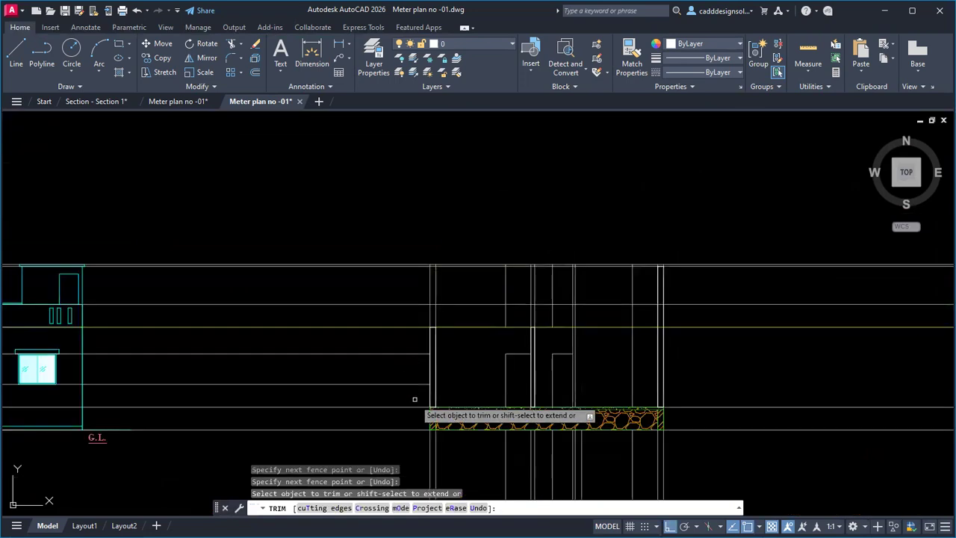
{"action": "scroll", "coordinate": [429, 348], "scroll_direction": "down", "scroll_amount": 2}
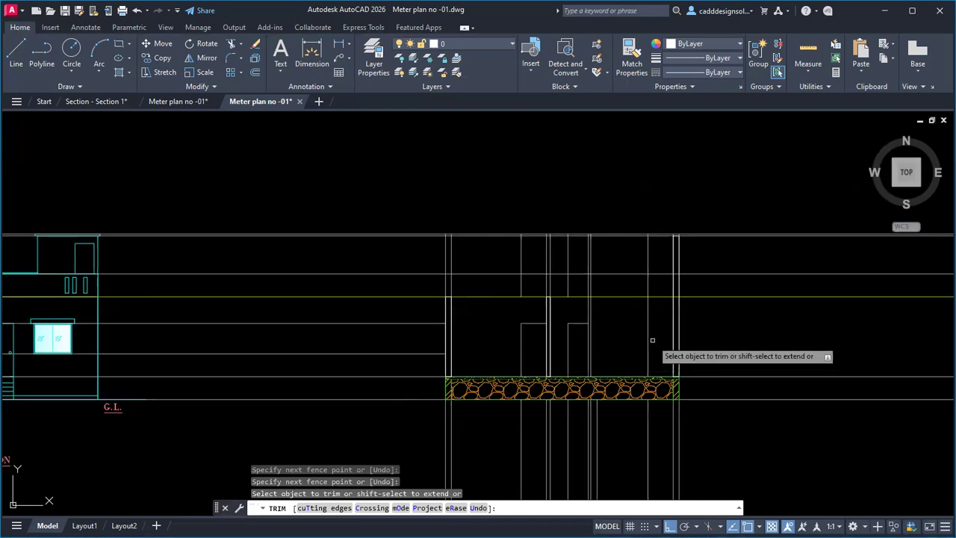
{"action": "key", "text": "Escape"}
Draw a rectangle over the first door outline beside the inner wall, from the door's top corner down to the slab top.
{"action": "middle_click_drag", "start_coordinate": [620, 350], "coordinate": [564, 279]}
{"action": "type", "text": "re"}
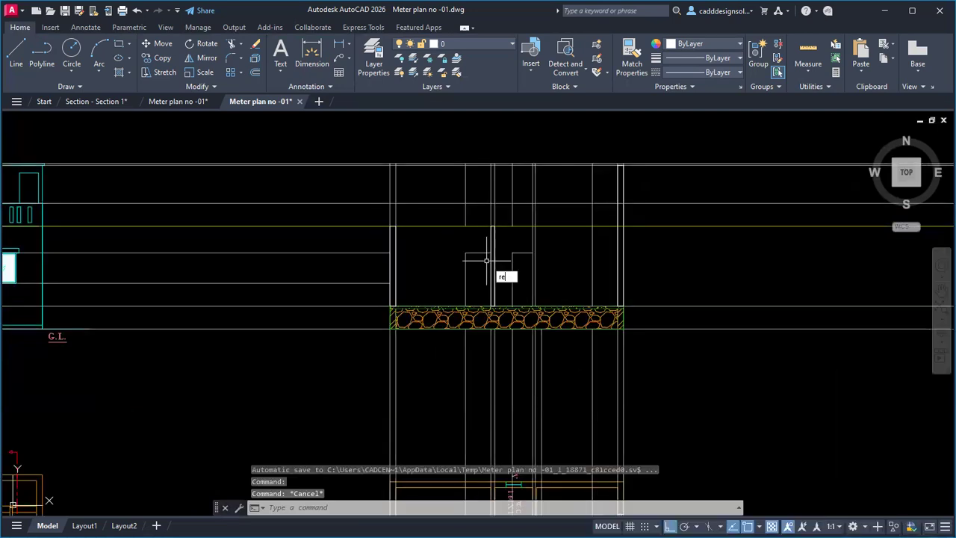
{"action": "type", "text": "c"}
{"action": "key", "text": "Return"}
{"action": "scroll", "coordinate": [477, 254], "scroll_direction": "up", "scroll_amount": 5}
{"action": "left_click", "coordinate": [524, 234]}
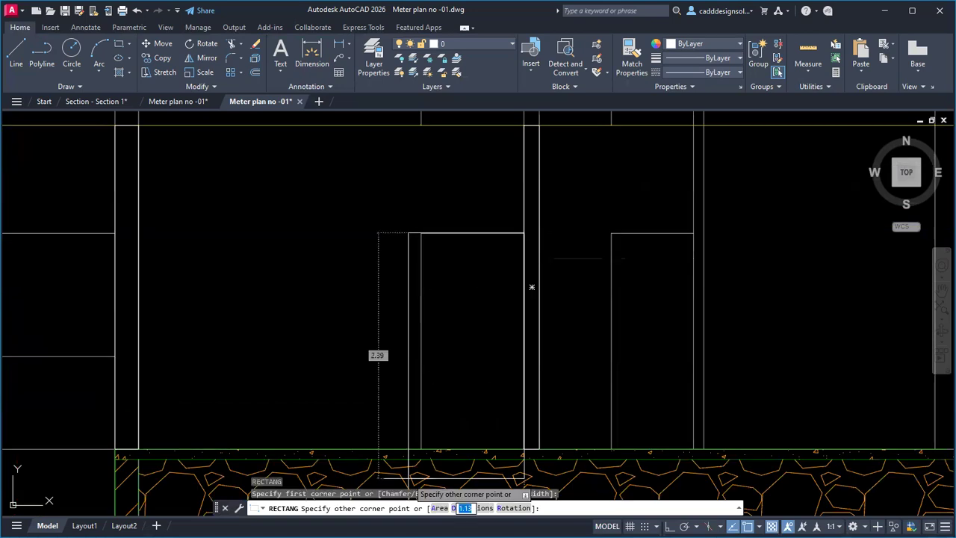
{"action": "key", "text": "Escape"}
Draw a 0.80 by 2.10 rectangle over the second door outline beside the stair-side wall, down to the slab top.
{"action": "key", "text": "Return"}
{"action": "left_click", "coordinate": [692, 233]}
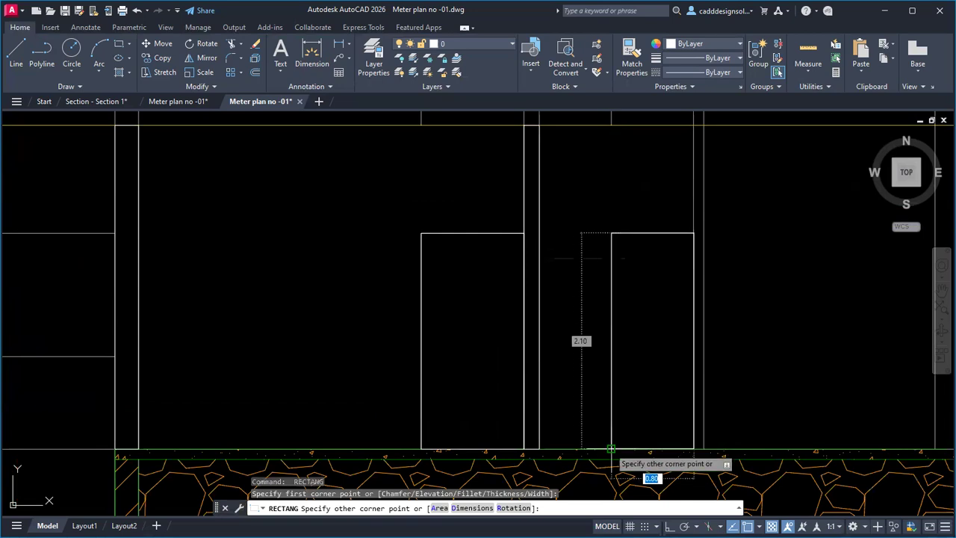
{"action": "left_click", "coordinate": [611, 449]}
{"action": "scroll", "coordinate": [576, 346], "scroll_direction": "down", "scroll_amount": 6}
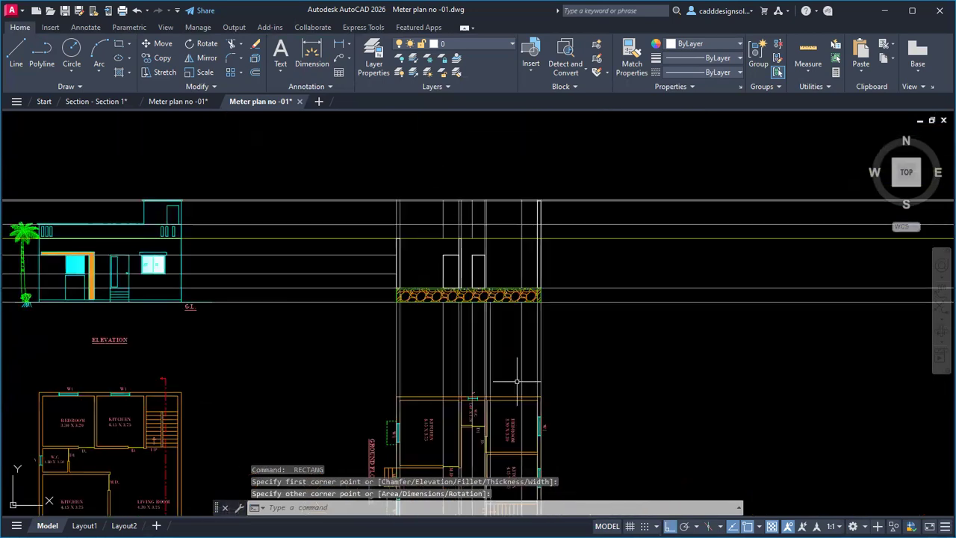
Color the vertical construction line projected from the far end of the stair flight in the plan dark red.
{"action": "middle_click_drag", "start_coordinate": [516, 382], "coordinate": [531, 340]}
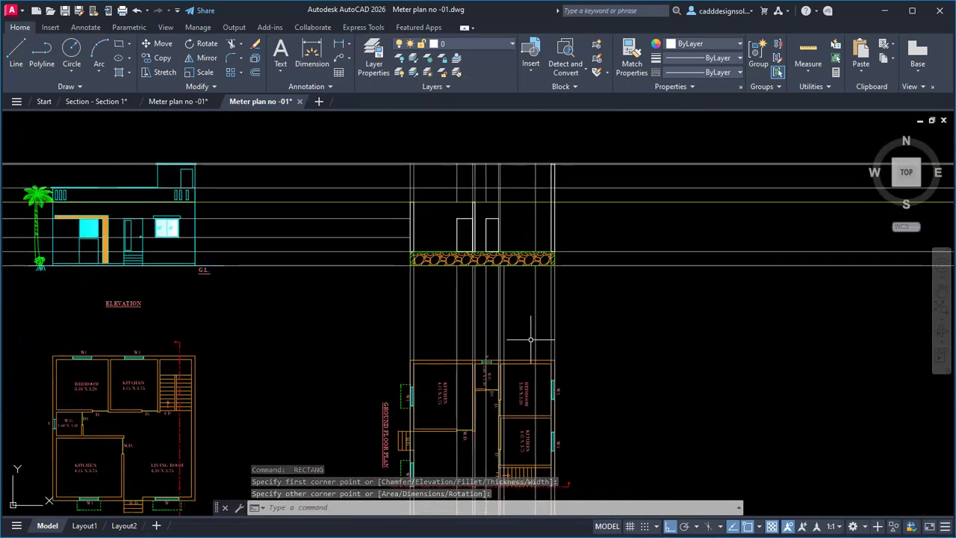
{"action": "scroll", "coordinate": [530, 340], "scroll_direction": "down", "scroll_amount": 2}
{"action": "middle_click_drag", "start_coordinate": [581, 394], "coordinate": [592, 371]}
{"action": "scroll", "coordinate": [557, 422], "scroll_direction": "up", "scroll_amount": 5}
{"action": "left_click", "coordinate": [528, 434]}
{"action": "left_click", "coordinate": [519, 441]}
{"action": "left_click", "coordinate": [688, 45]}
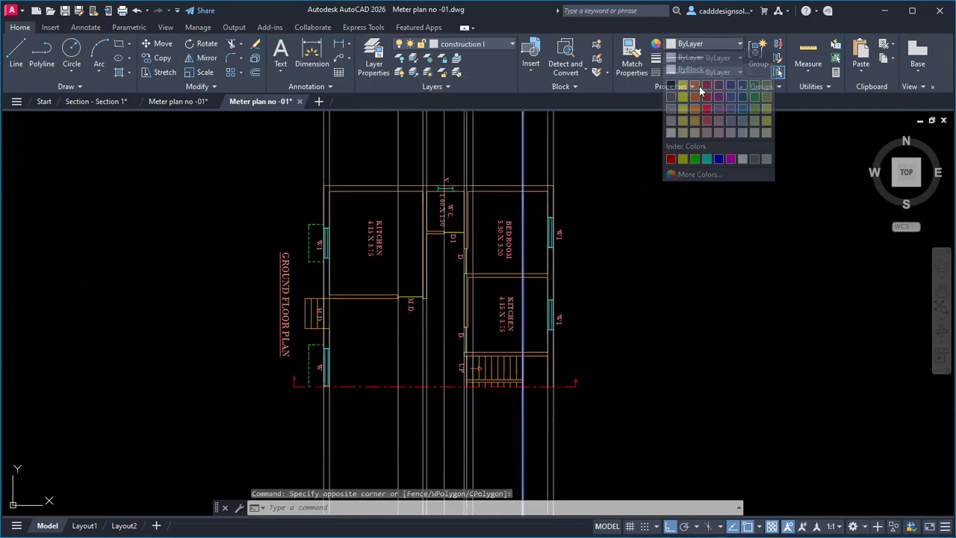
{"action": "left_click", "coordinate": [706, 110]}
{"action": "key", "text": "Escape"}
{"action": "key", "text": "Escape"}
{"action": "middle_click_drag", "start_coordinate": [612, 239], "coordinate": [624, 498]}
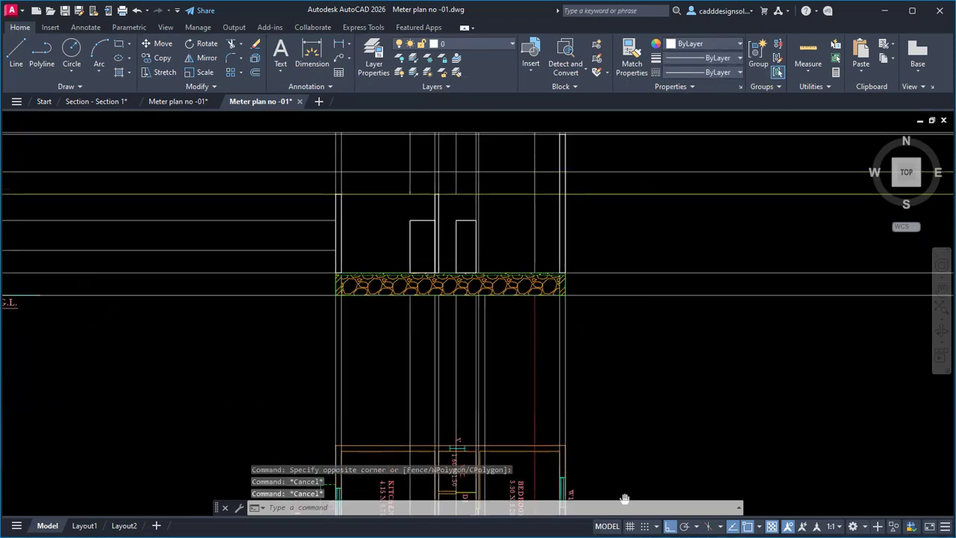
Color the continuation of the stair-end construction line above the floor slab in the section the same dark red.
{"action": "left_click", "coordinate": [548, 267]}
{"action": "left_click", "coordinate": [521, 252]}
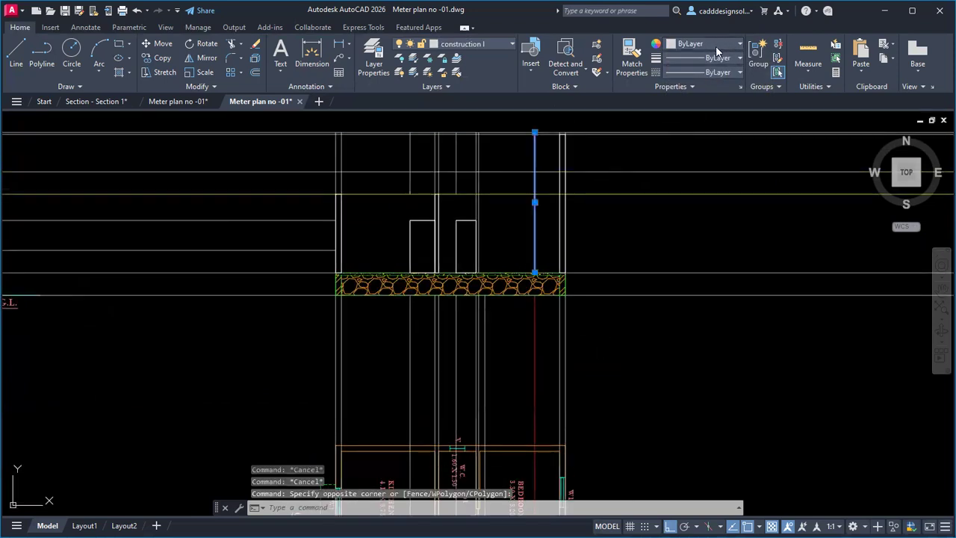
{"action": "left_click", "coordinate": [716, 46]}
{"action": "left_click", "coordinate": [706, 112]}
{"action": "key", "text": "Escape"}
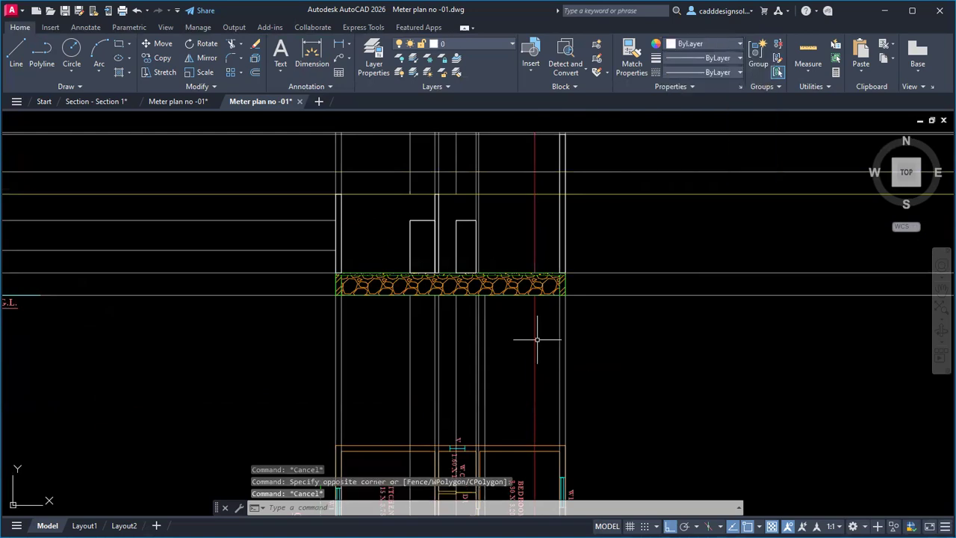
Examine the staircase's start and step profile in the reference Section at A-A' in the practice book PDF.
{"action": "scroll", "coordinate": [542, 246], "scroll_direction": "up", "scroll_amount": 2}
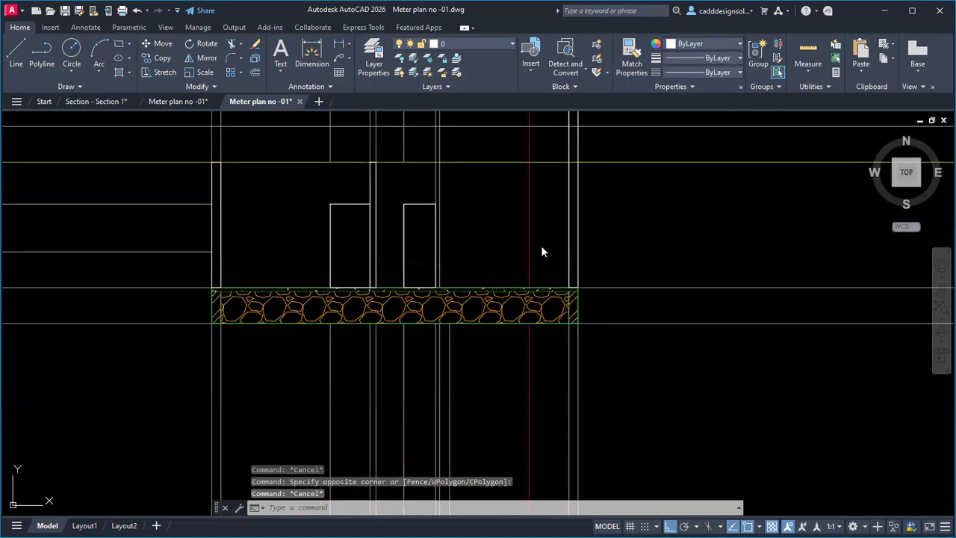
{"action": "key", "text": "alt+Tab"}
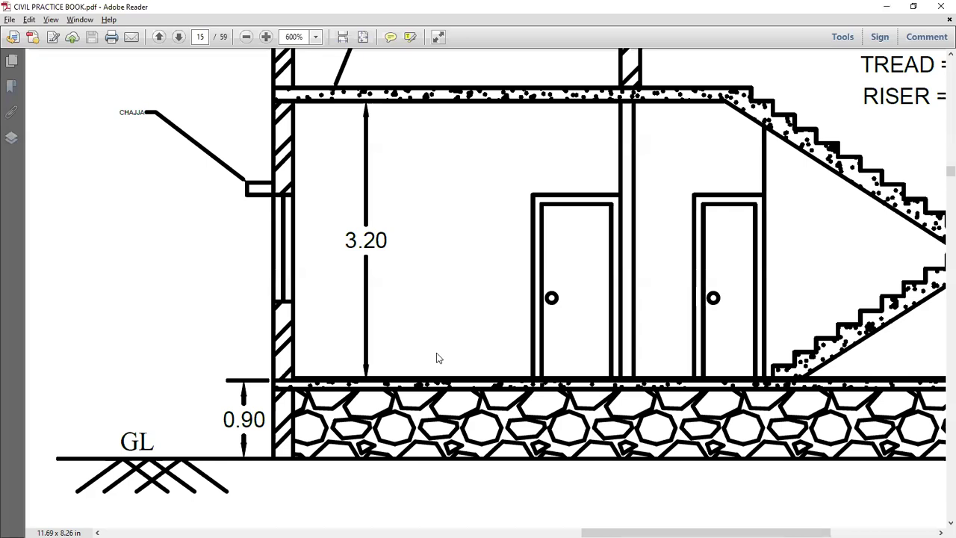
{"action": "scroll", "coordinate": [436, 357], "scroll_direction": "down", "scroll_amount": 2, "text": "ctrl"}
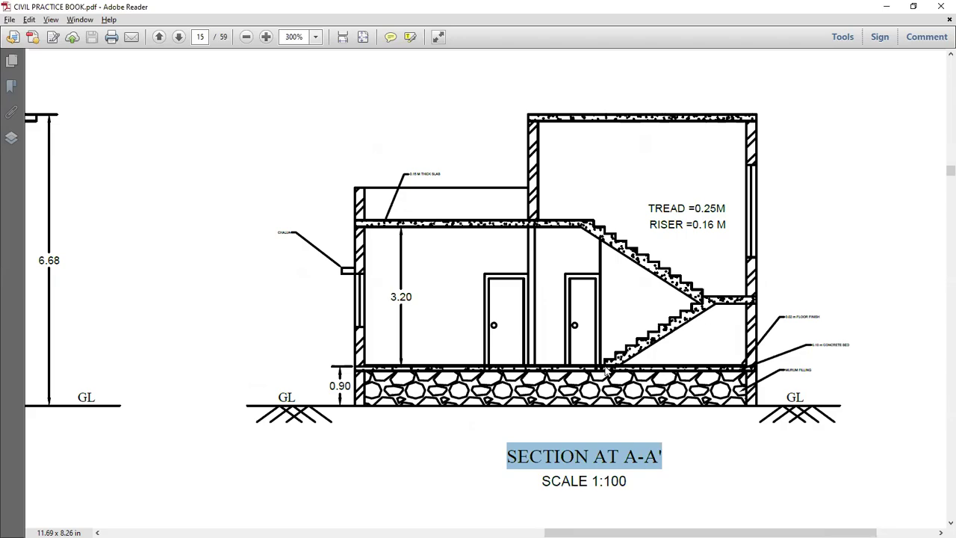
{"action": "key", "text": "alt+Tab"}
Stretch the construction line from the start of the stair flight in the plan up through the floor slab into the section.
{"action": "scroll", "coordinate": [591, 345], "scroll_direction": "down", "scroll_amount": 4}
{"action": "middle_click_drag", "start_coordinate": [599, 378], "coordinate": [608, 190]}
{"action": "scroll", "coordinate": [550, 367], "scroll_direction": "up", "scroll_amount": 6}
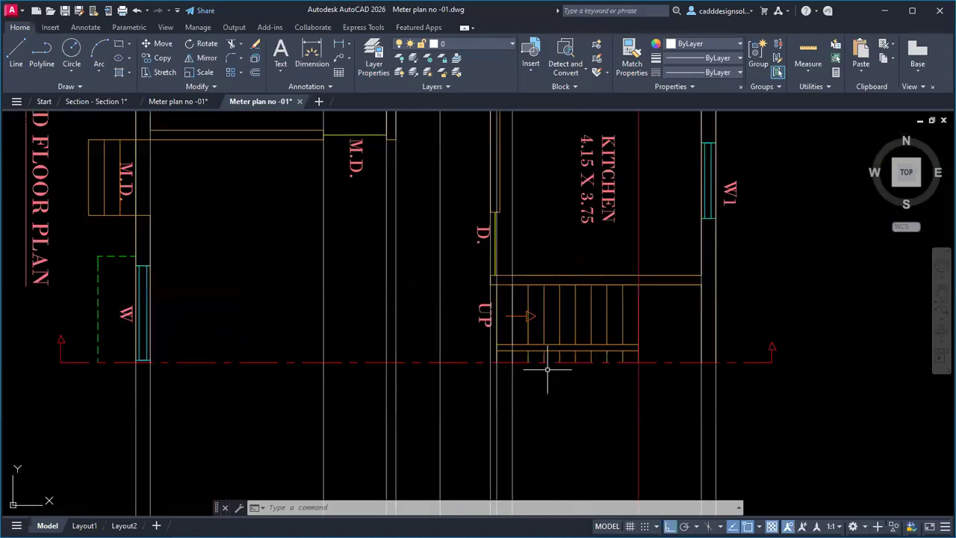
{"action": "scroll", "coordinate": [465, 383], "scroll_direction": "up", "scroll_amount": 2}
{"action": "scroll", "coordinate": [482, 389], "scroll_direction": "up", "scroll_amount": 2}
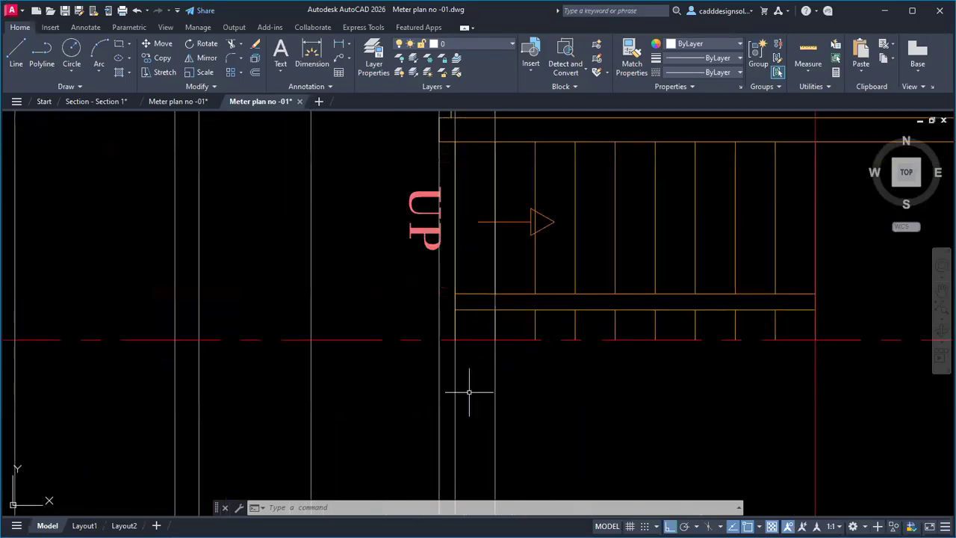
{"action": "left_click", "coordinate": [455, 384]}
{"action": "scroll", "coordinate": [471, 427], "scroll_direction": "down", "scroll_amount": 4}
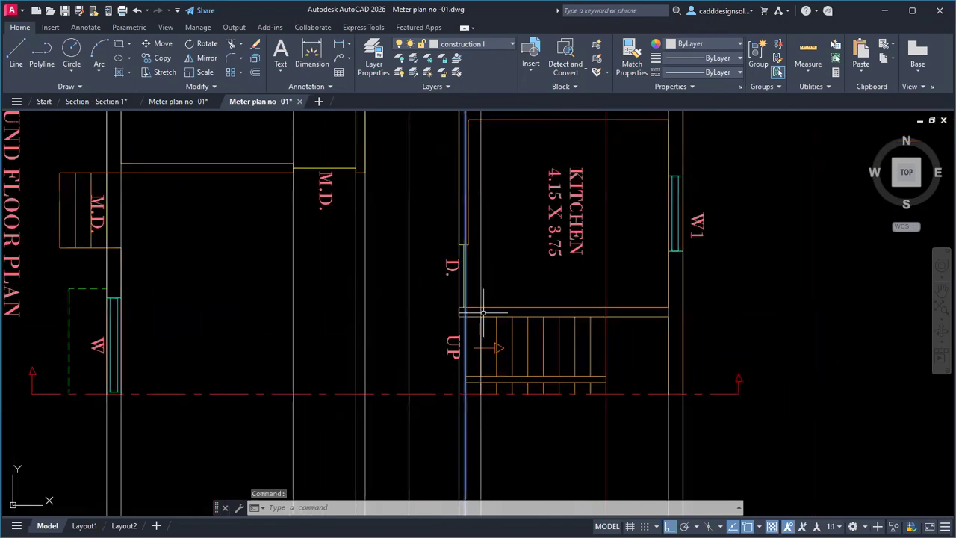
{"action": "middle_click_drag", "start_coordinate": [485, 266], "coordinate": [513, 524]}
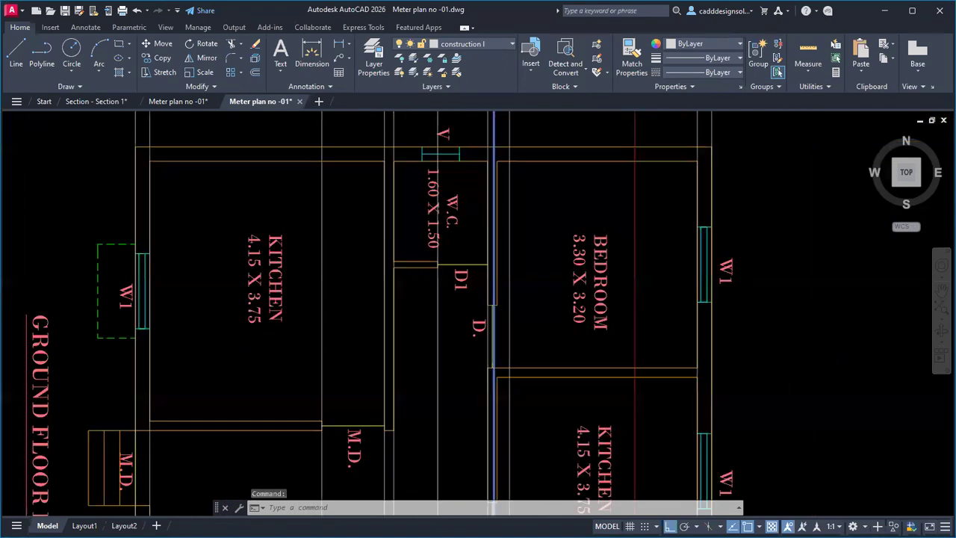
{"action": "middle_click_drag", "start_coordinate": [540, 131], "coordinate": [467, 317]}
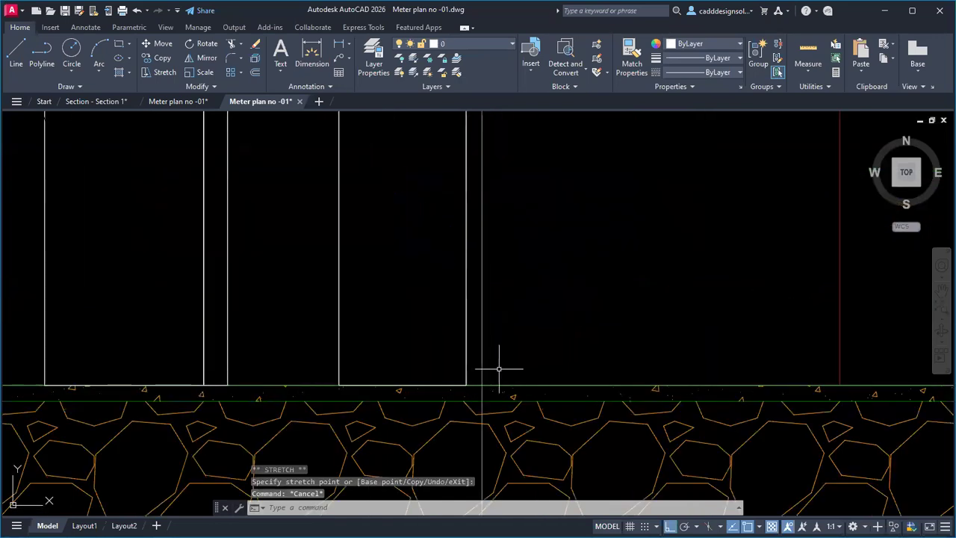
Draw a 0.15 vertical riser line up from the slab top at the stair-start construction line.
{"action": "scroll", "coordinate": [505, 388], "scroll_direction": "up", "scroll_amount": 4}
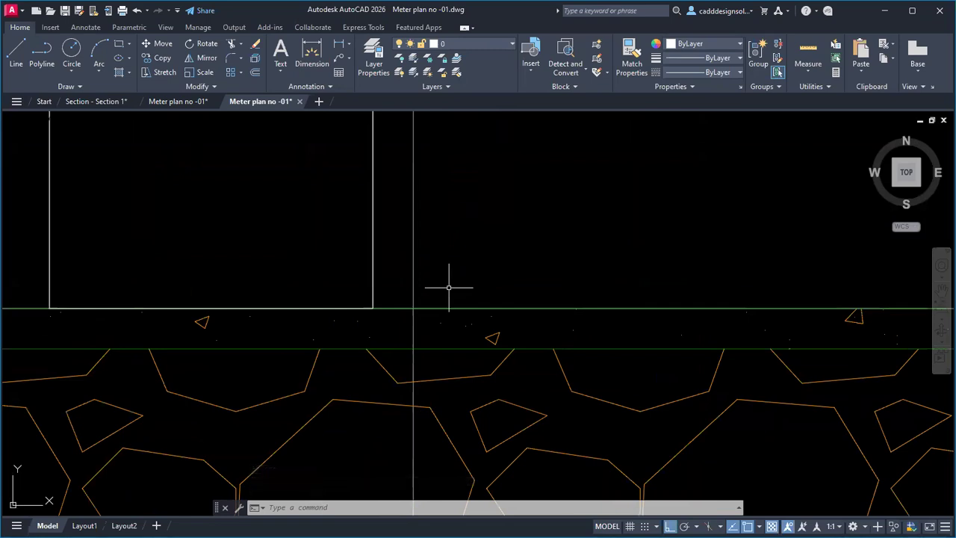
{"action": "key", "text": "l"}
{"action": "key", "text": "Return"}
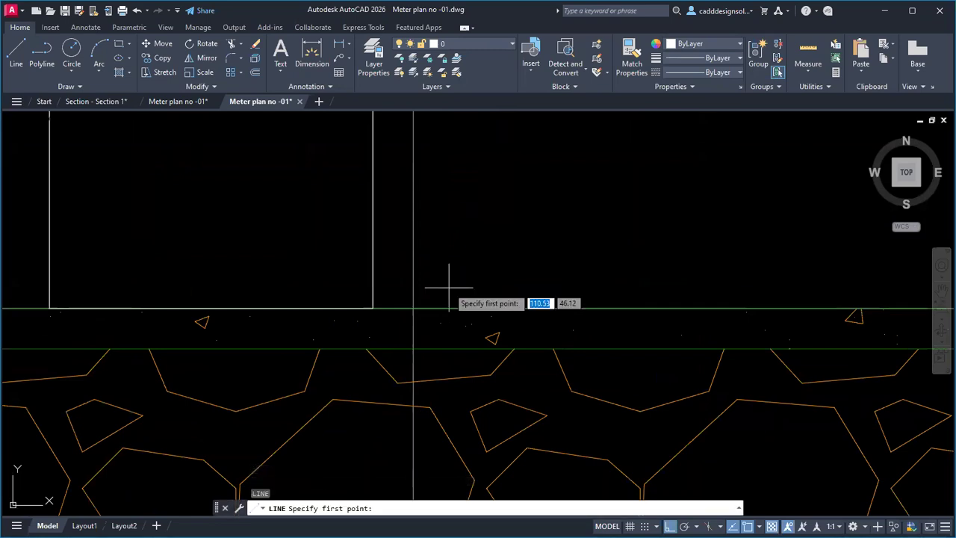
{"action": "left_click", "coordinate": [414, 307]}
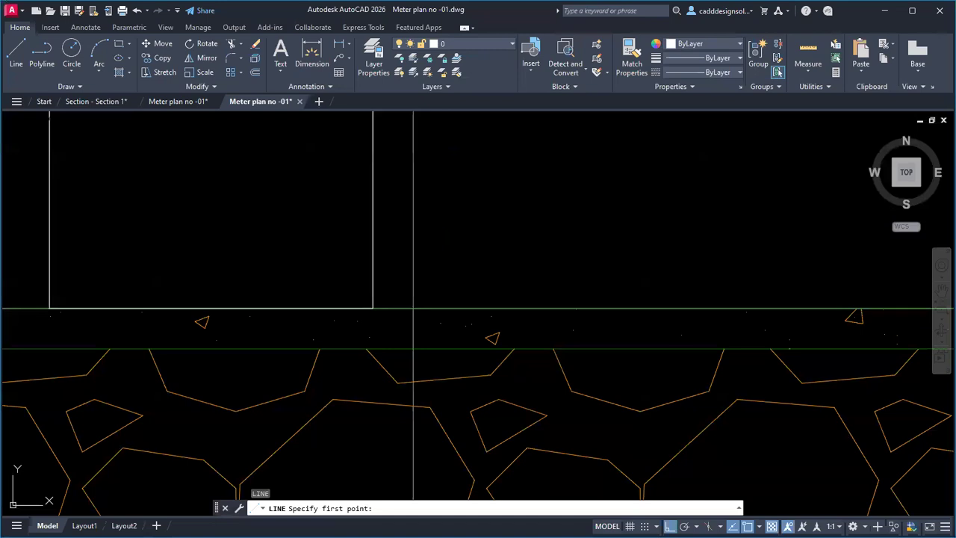
{"action": "type", "text": "0.15"}
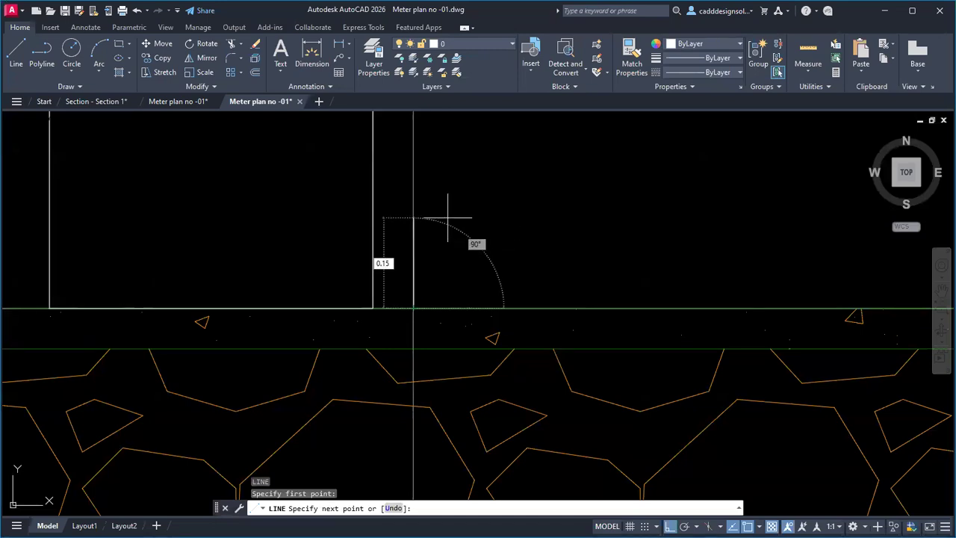
{"action": "key", "text": "Return"}
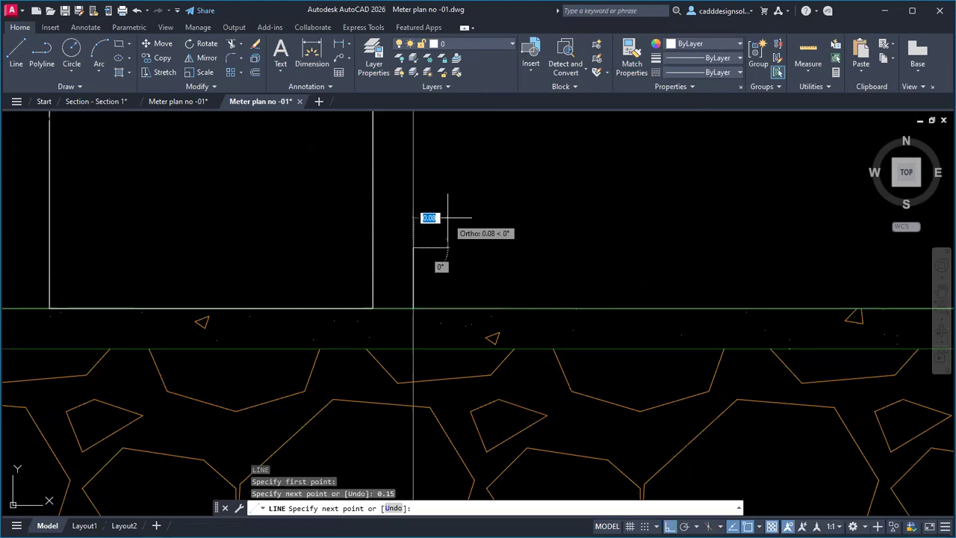
{"action": "key", "text": "Escape"}
{"action": "key", "text": "Escape"}
{"action": "scroll", "coordinate": [523, 231], "scroll_direction": "down", "scroll_amount": 5}
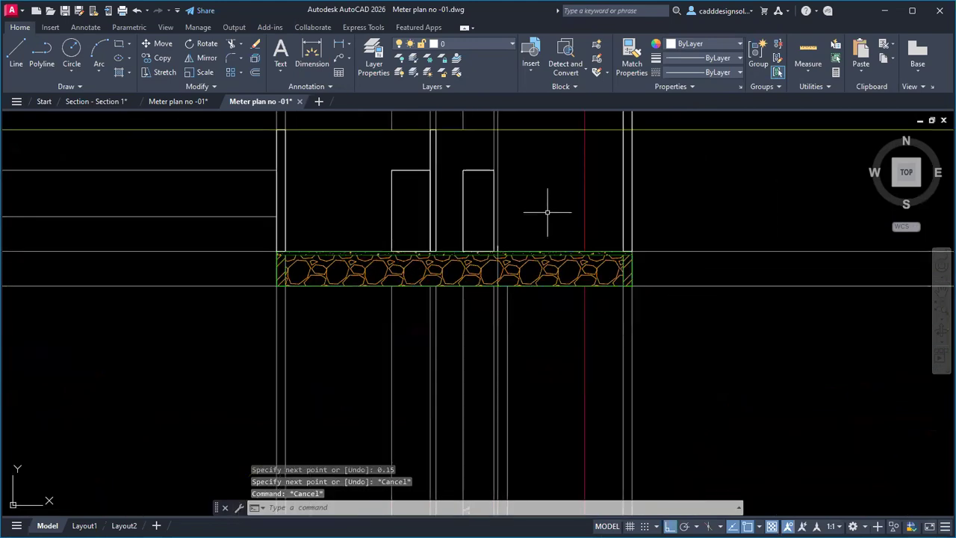
Measure the height from the slab top to the yellow ceiling line along the inner face of the stair-side outer wall.
{"action": "type", "text": "di"}
{"action": "key", "text": "Return"}
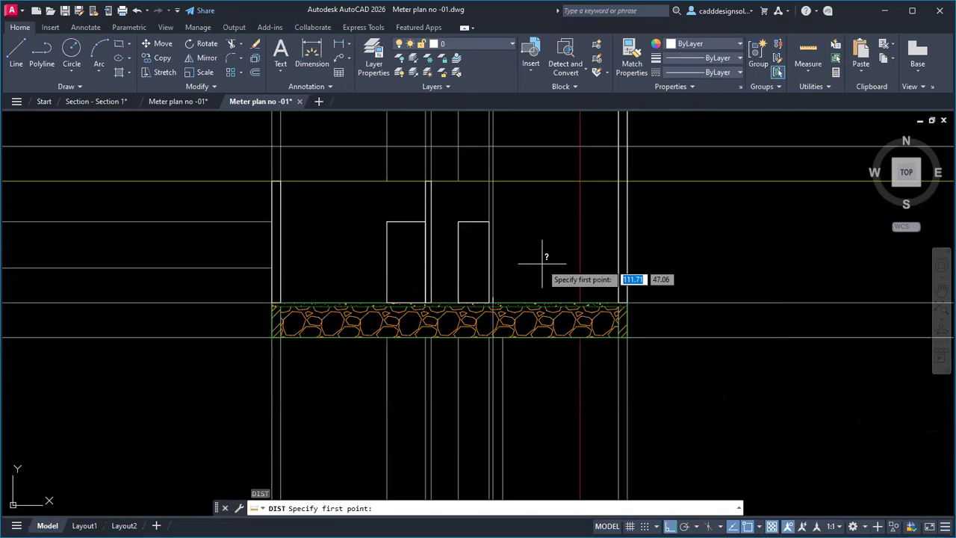
{"action": "scroll", "coordinate": [572, 275], "scroll_direction": "up", "scroll_amount": 2}
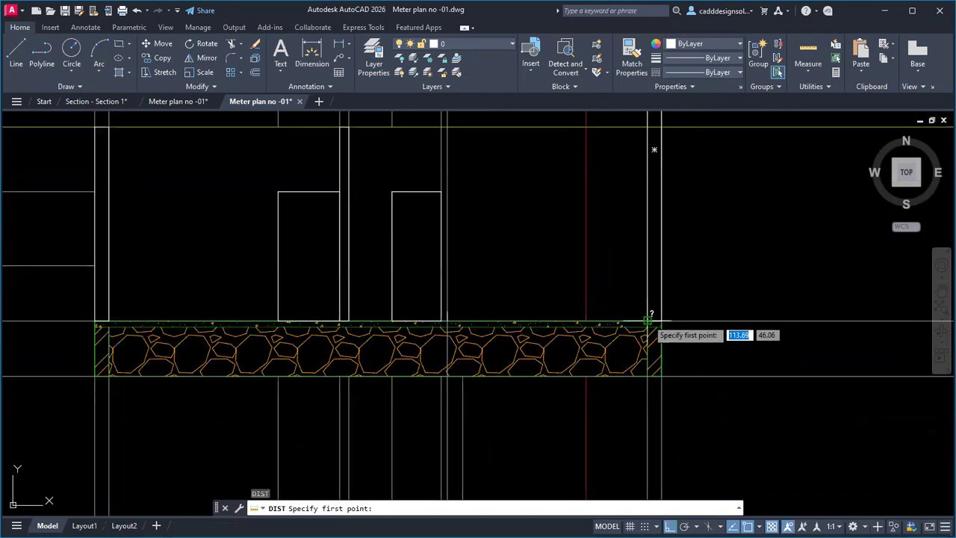
{"action": "left_click", "coordinate": [647, 323]}
{"action": "middle_click_drag", "start_coordinate": [643, 203], "coordinate": [646, 291]}
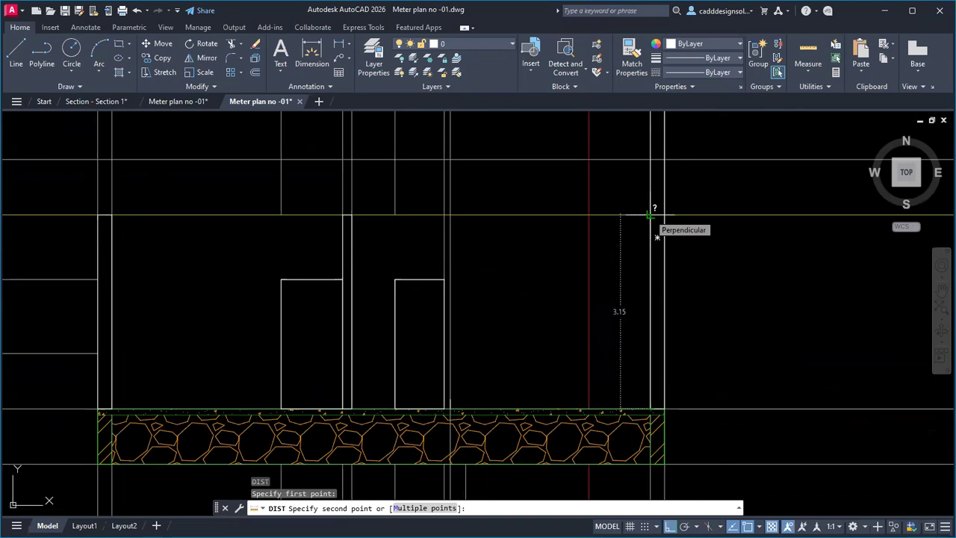
{"action": "key", "text": "Escape"}
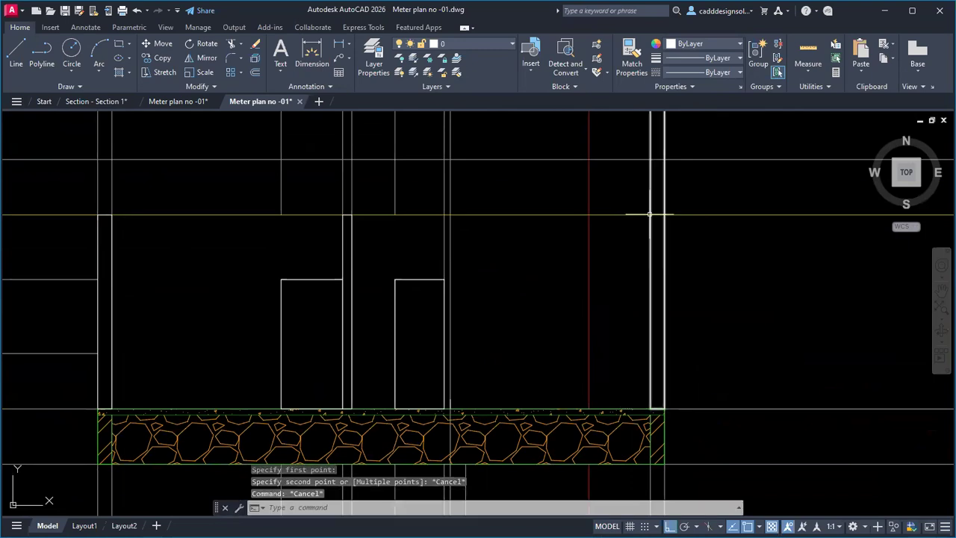
Calculate the riser height by dividing 3.15 by 20 in the QuickCalc calculator, and close the calculator.
{"action": "key", "text": "ctrl+8"}
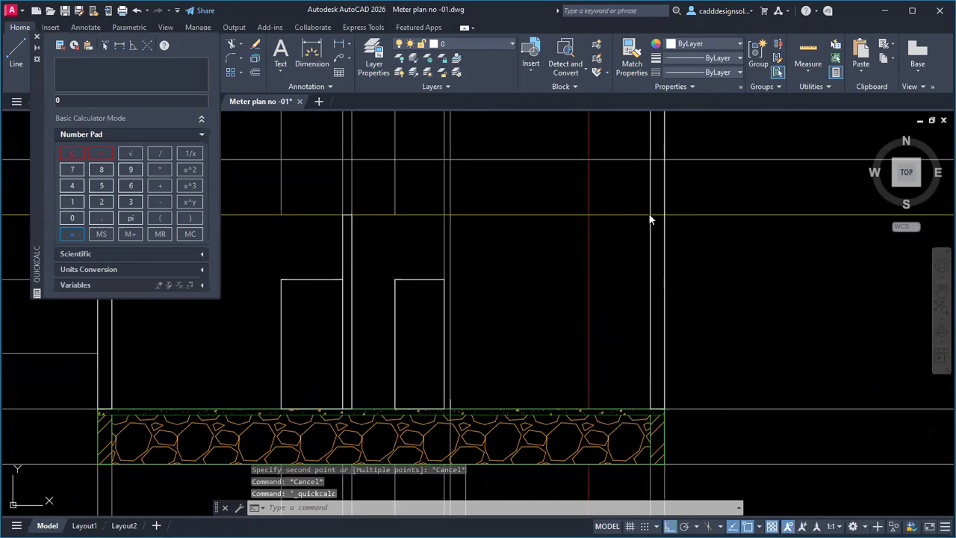
{"action": "type", "text": "3.15"}
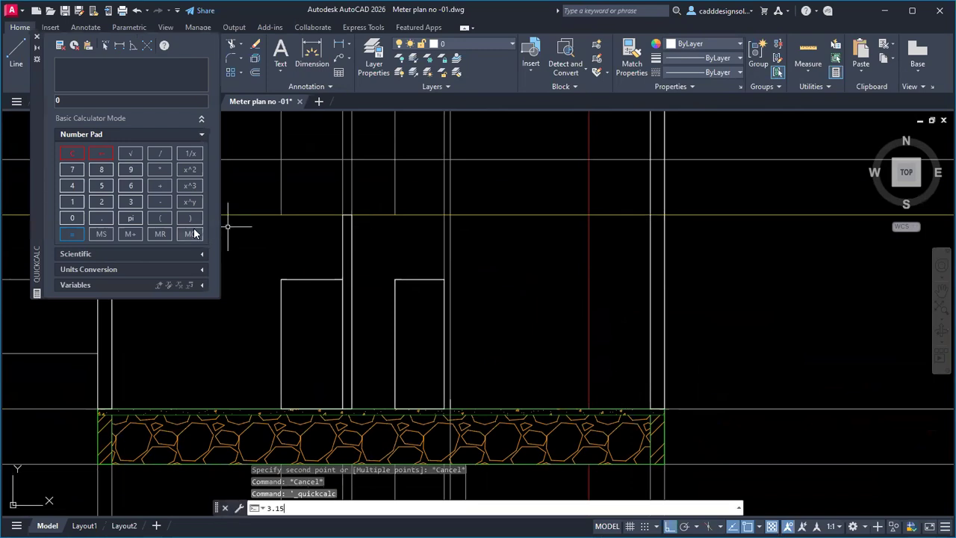
{"action": "key", "text": "Escape"}
{"action": "left_click", "coordinate": [128, 202]}
{"action": "left_click", "coordinate": [101, 217]}
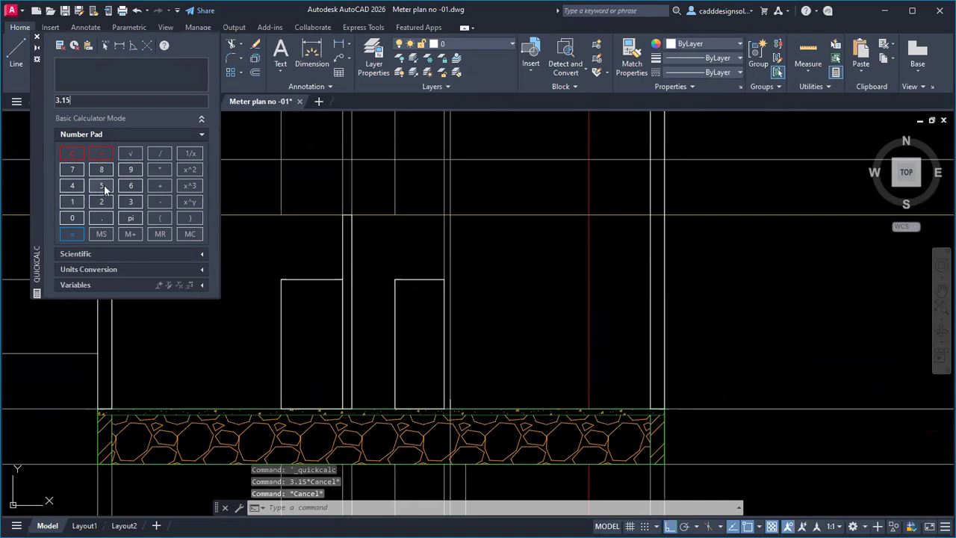
{"action": "left_click", "coordinate": [160, 152]}
{"action": "left_click", "coordinate": [101, 201]}
{"action": "left_click", "coordinate": [72, 217]}
{"action": "left_click", "coordinate": [74, 233]}
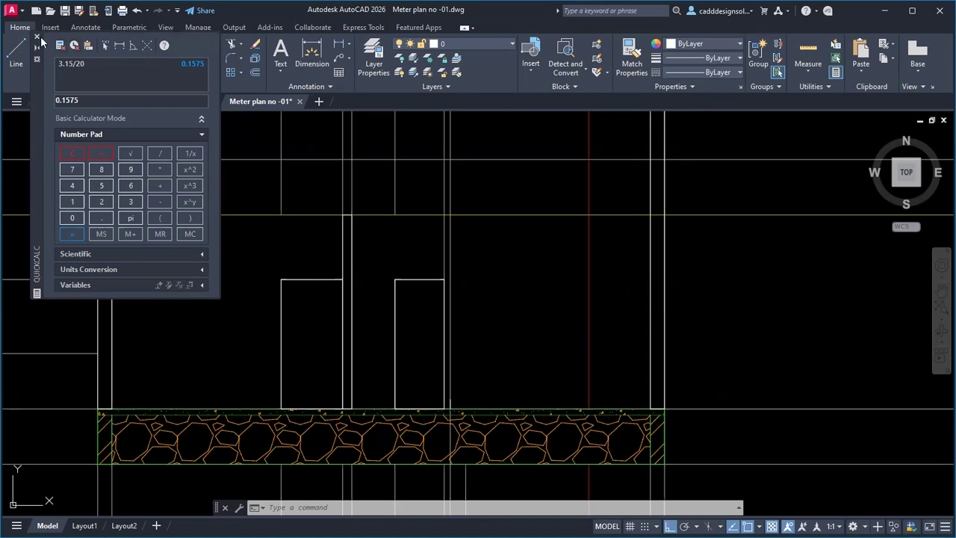
{"action": "left_click", "coordinate": [37, 36]}
Replace the trial riser with a 0.16 vertical line drawn from the slab top at the stair-start construction line.
{"action": "key", "text": "Escape"}
{"action": "key", "text": "Escape"}
{"action": "scroll", "coordinate": [465, 367], "scroll_direction": "up", "scroll_amount": 5}
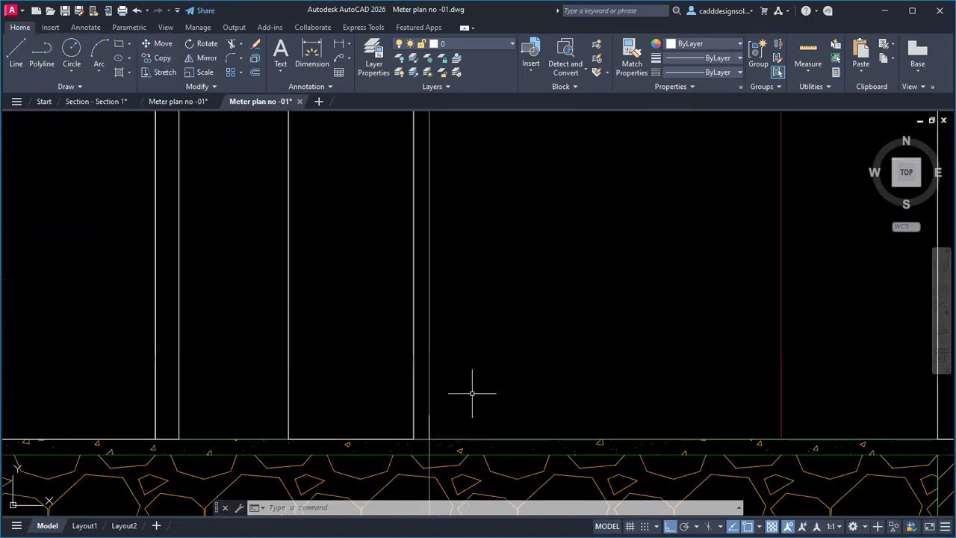
{"action": "left_click", "coordinate": [391, 390]}
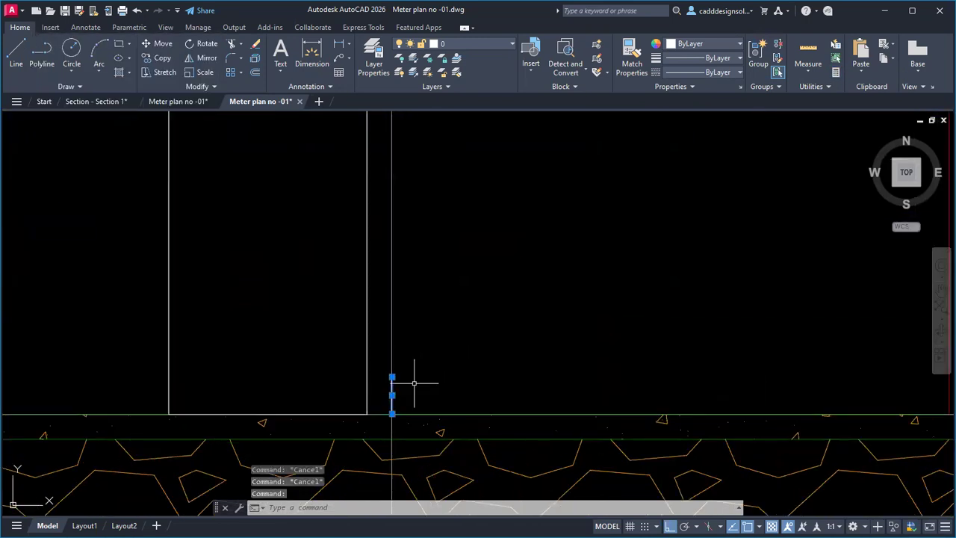
{"action": "key", "text": "Delete"}
{"action": "type", "text": "l"}
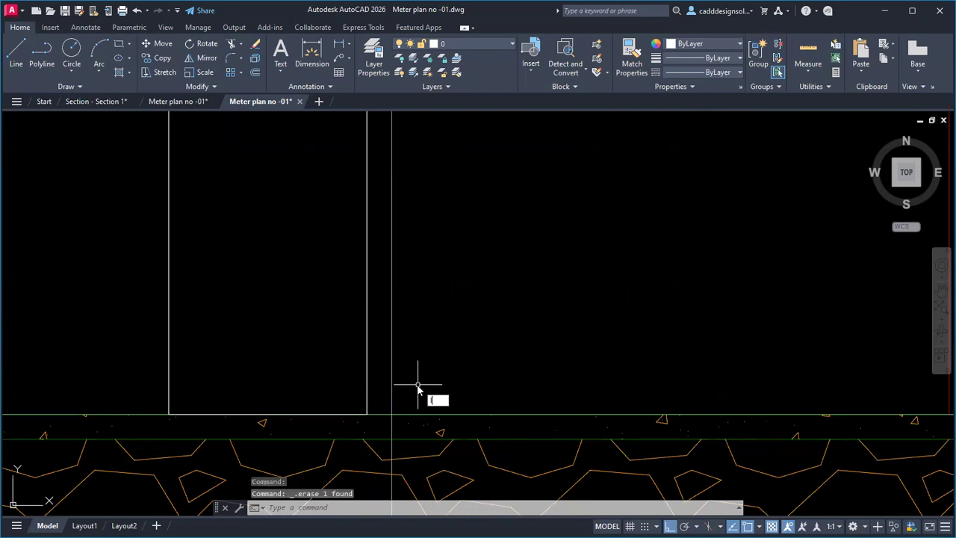
{"action": "key", "text": "Return"}
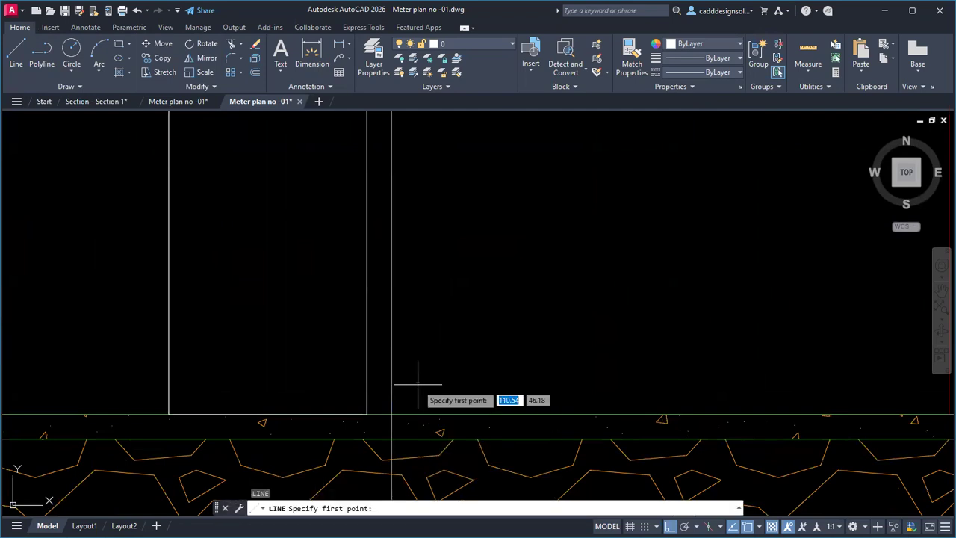
{"action": "left_click", "coordinate": [392, 413]}
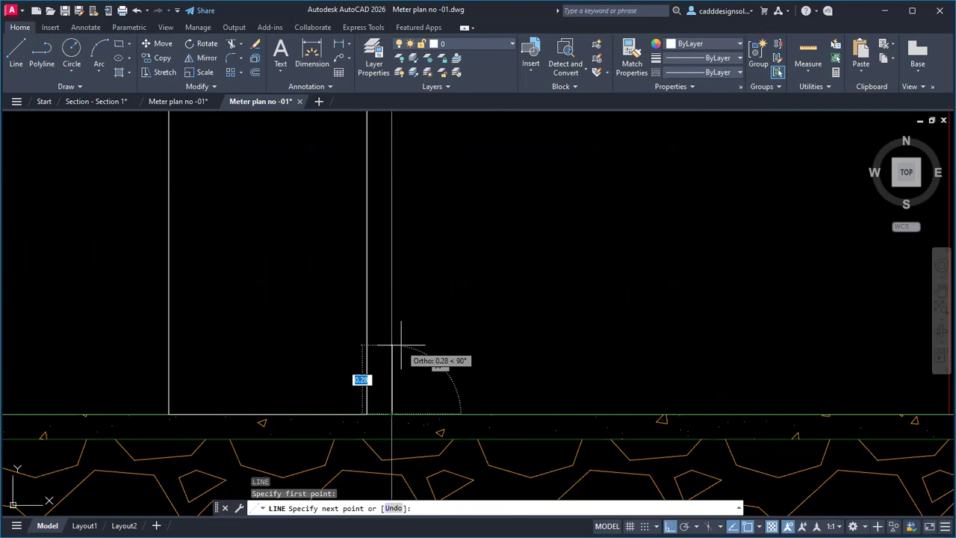
{"action": "type", "text": "0"}
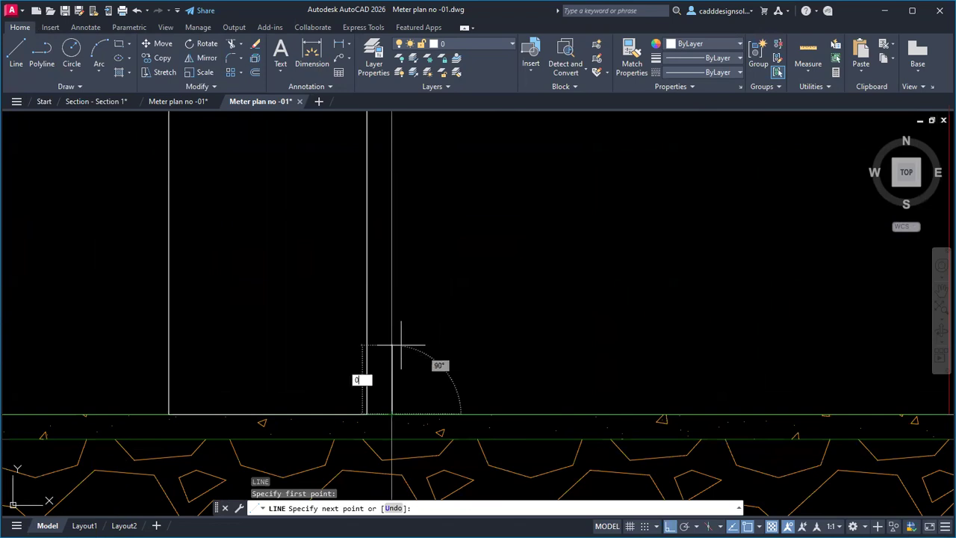
{"action": "key", "text": "Return"}
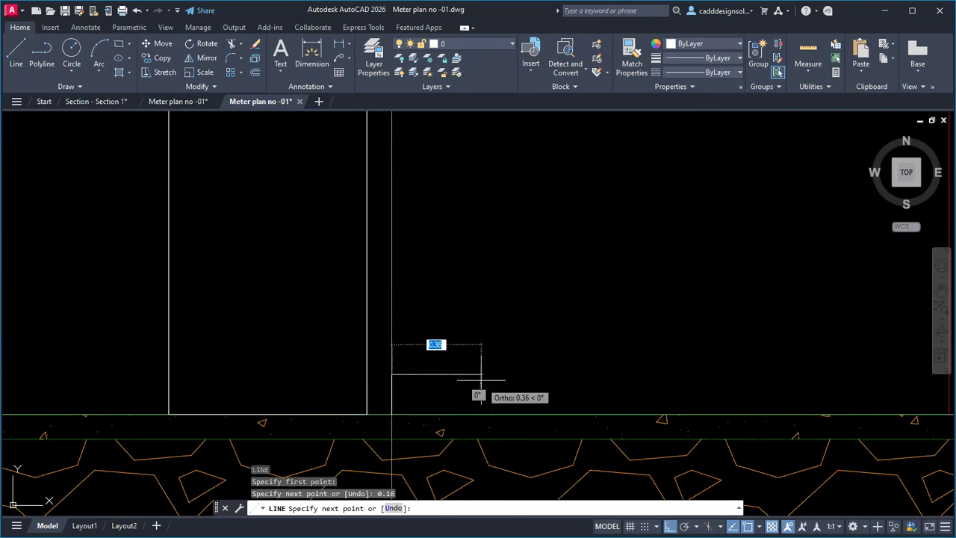
{"action": "key", "text": "Escape"}
{"action": "key", "text": "Escape"}
Stretch the construction line of the first tread edge upward about 1.13 through the slab to just above the riser's top.
{"action": "scroll", "coordinate": [456, 321], "scroll_direction": "down", "scroll_amount": 3}
{"action": "scroll", "coordinate": [457, 329], "scroll_direction": "down", "scroll_amount": 2}
{"action": "scroll", "coordinate": [460, 396], "scroll_direction": "up", "scroll_amount": 6}
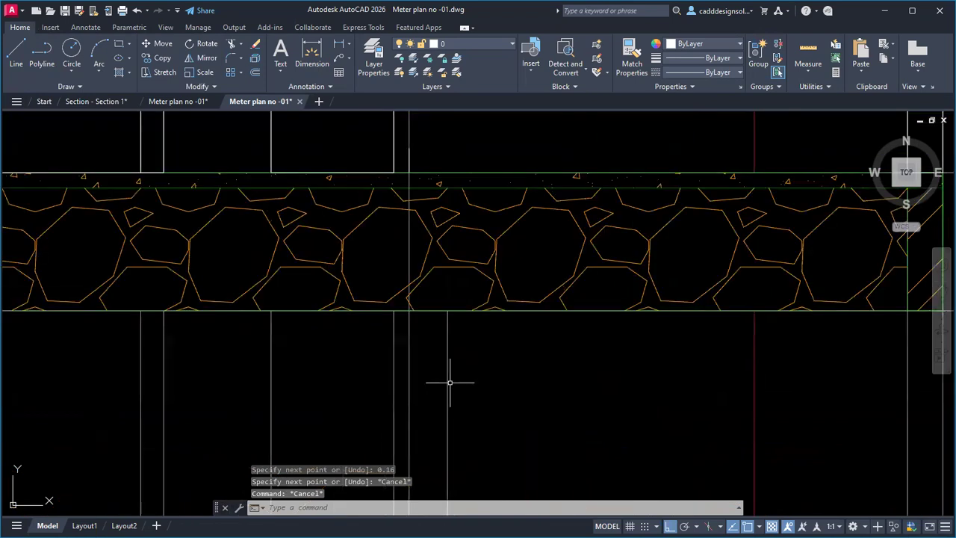
{"action": "left_click", "coordinate": [449, 337]}
{"action": "left_click", "coordinate": [447, 311]}
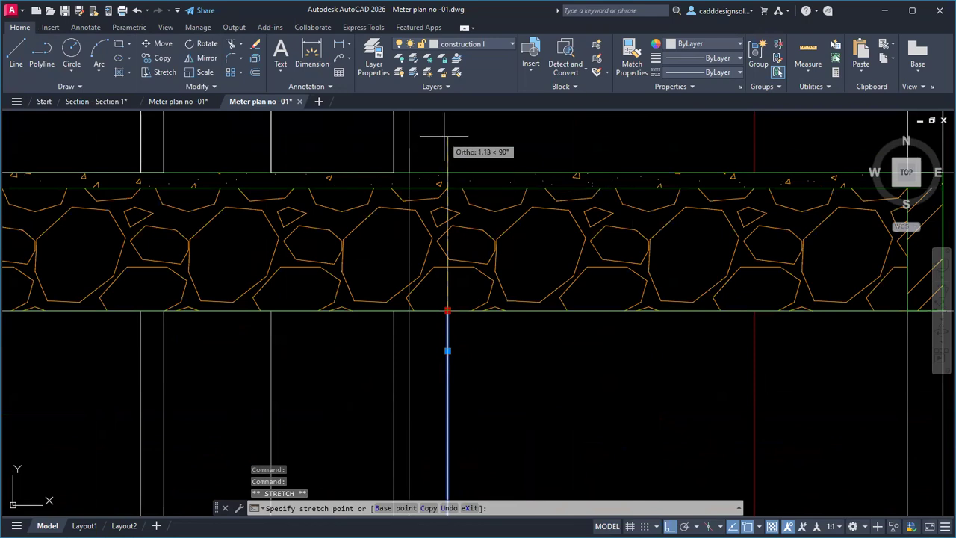
{"action": "key", "text": "Escape"}
{"action": "key", "text": "Escape"}
{"action": "scroll", "coordinate": [555, 187], "scroll_direction": "down", "scroll_amount": 2}
Draw the first tread as a horizontal line from the riser's top to the tread-edge construction line.
{"action": "left_click", "coordinate": [16, 54]}
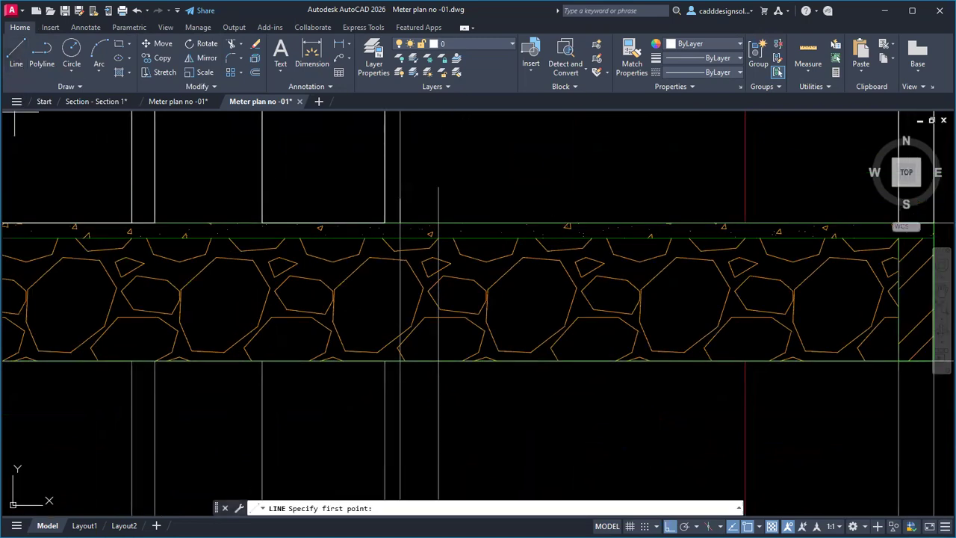
{"action": "scroll", "coordinate": [398, 247], "scroll_direction": "up", "scroll_amount": 5}
{"action": "left_click", "coordinate": [380, 291]}
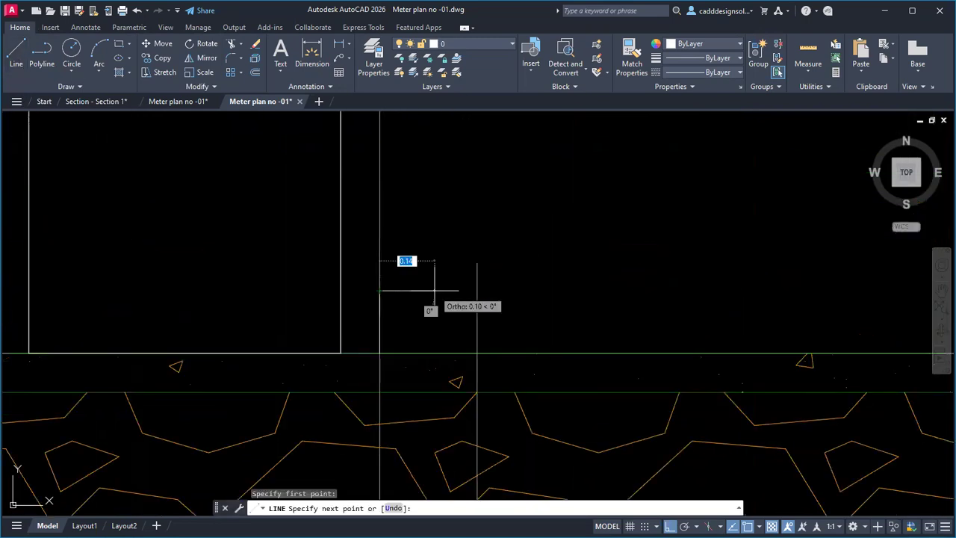
{"action": "left_click", "coordinate": [477, 291]}
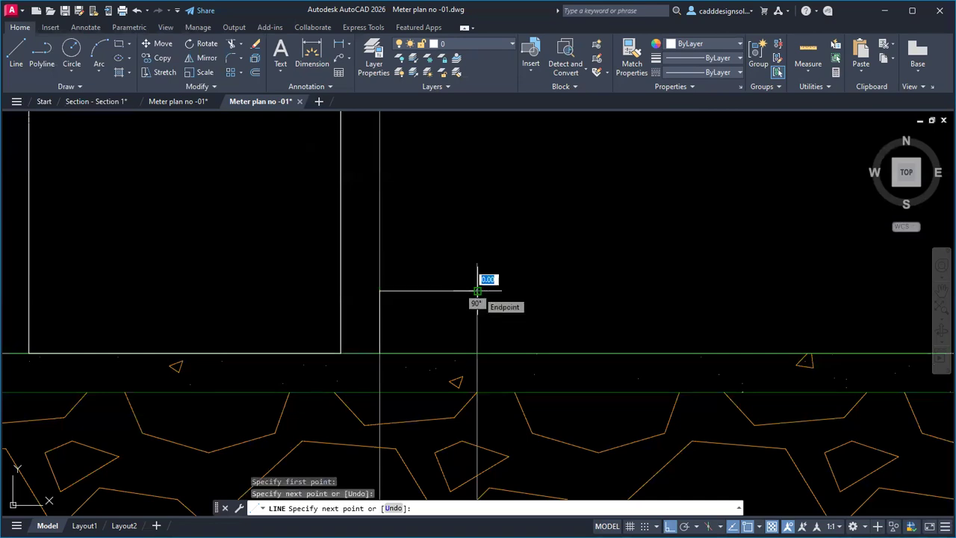
{"action": "key", "text": "Escape"}
{"action": "key", "text": "Escape"}
Erase the tread-edge construction line and the part of the stair-start construction line above the slab.
{"action": "scroll", "coordinate": [448, 306], "scroll_direction": "down", "scroll_amount": 3}
{"action": "scroll", "coordinate": [438, 314], "scroll_direction": "up", "scroll_amount": 2}
{"action": "left_click", "coordinate": [433, 313]}
{"action": "left_click", "coordinate": [431, 323]}
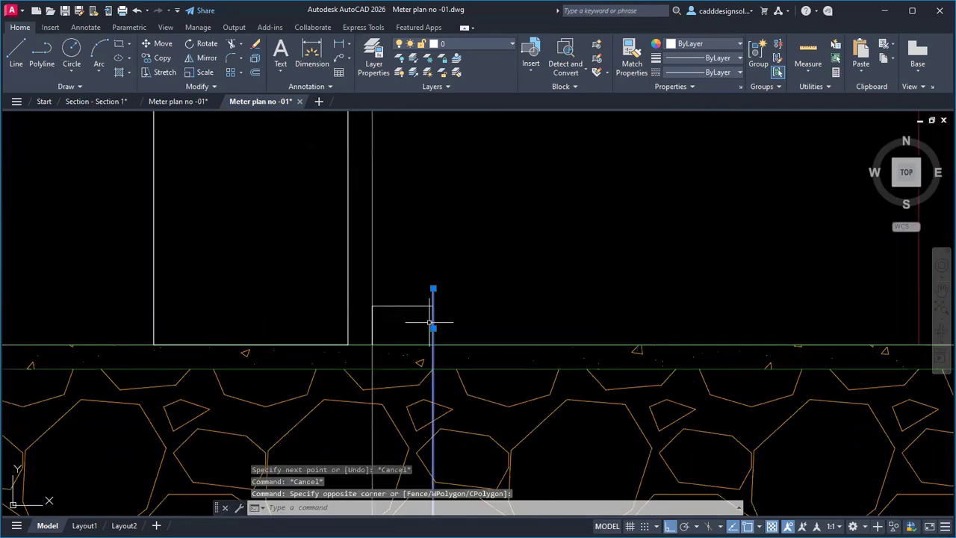
{"action": "key", "text": "Delete"}
{"action": "left_click", "coordinate": [403, 261]}
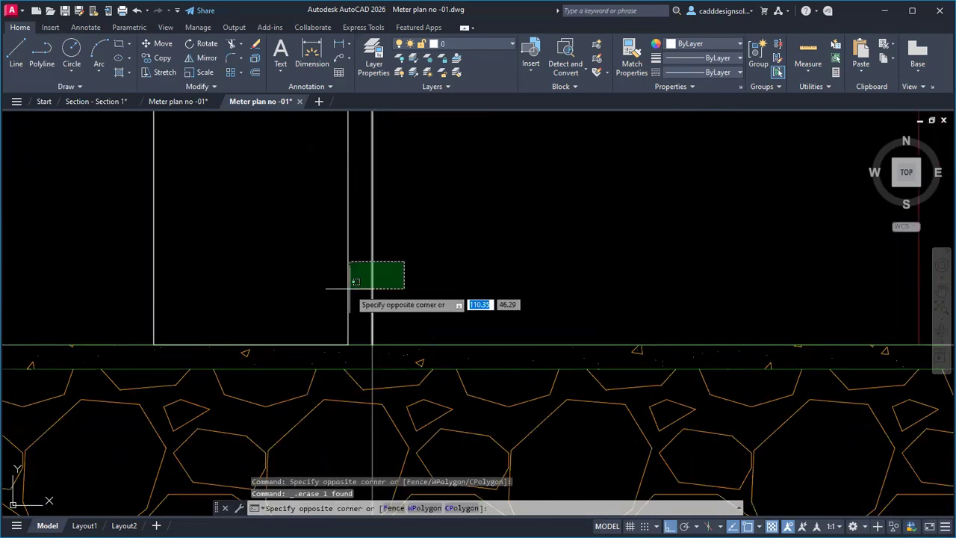
{"action": "left_click", "coordinate": [359, 281]}
{"action": "key", "text": "Delete"}
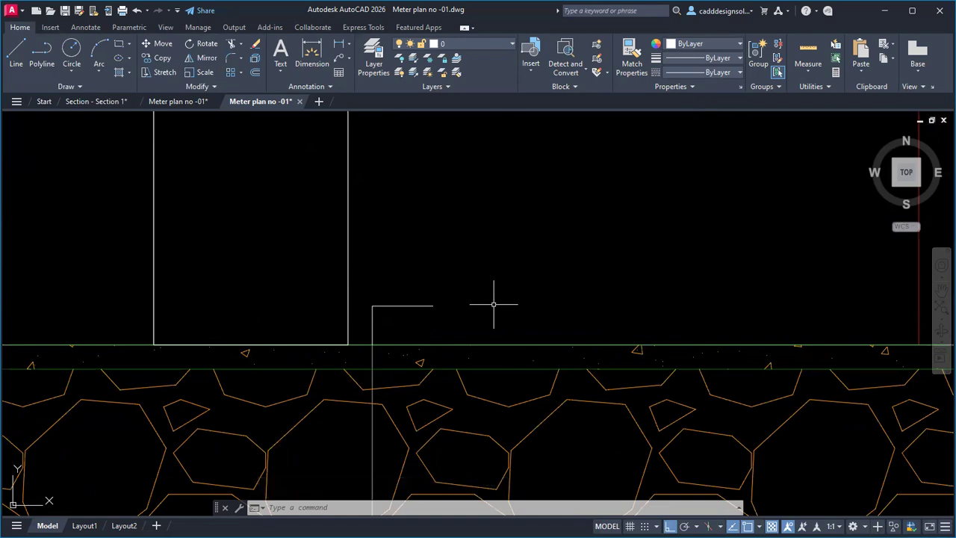
{"action": "scroll", "coordinate": [474, 313], "scroll_direction": "down", "scroll_amount": 2}
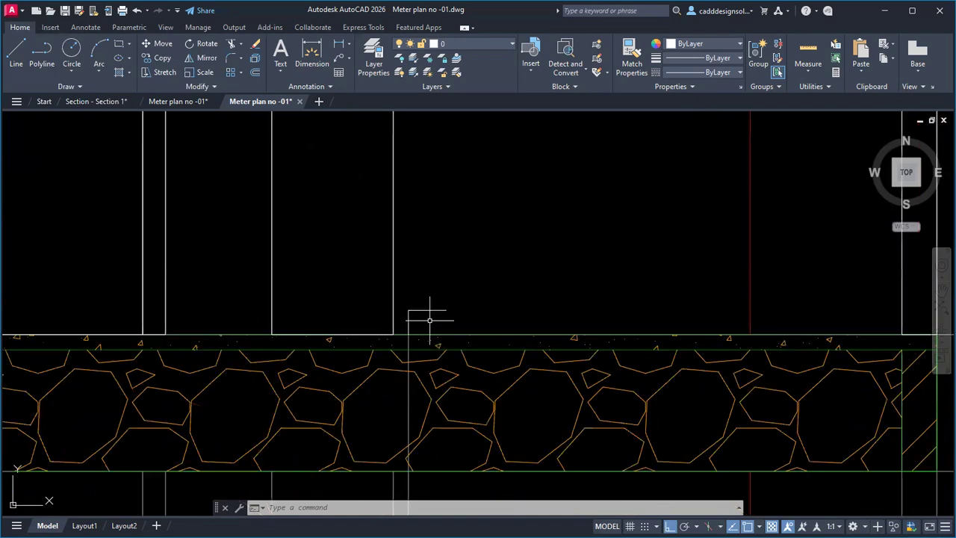